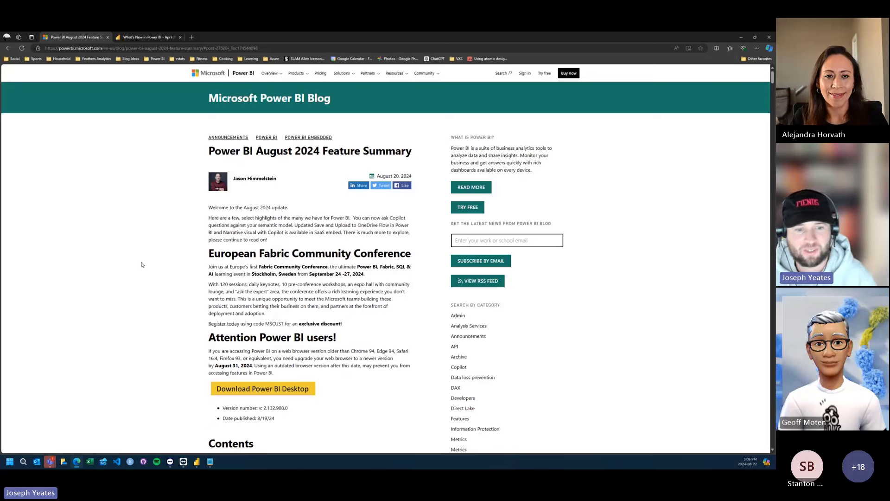
Step: Review the contents list of the Power BI August 2024 Feature Summary blog post
scroll(142, 265, "down", 7)
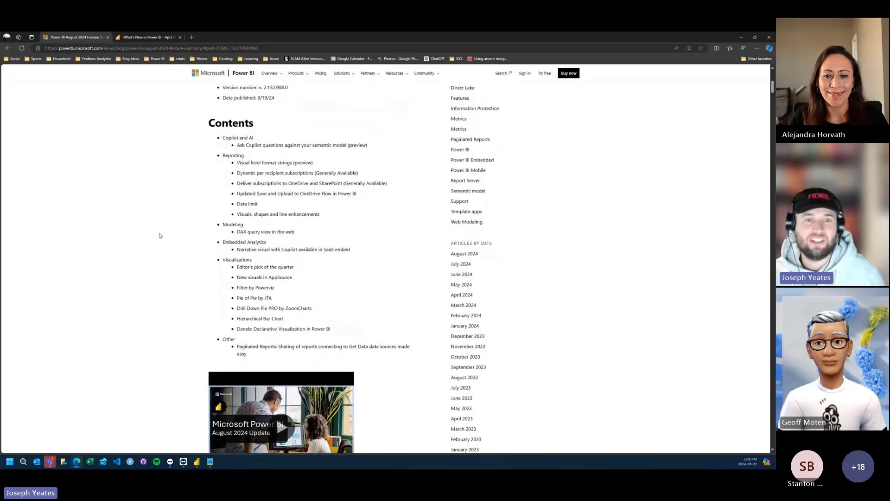
scroll(177, 190, "up", 6)
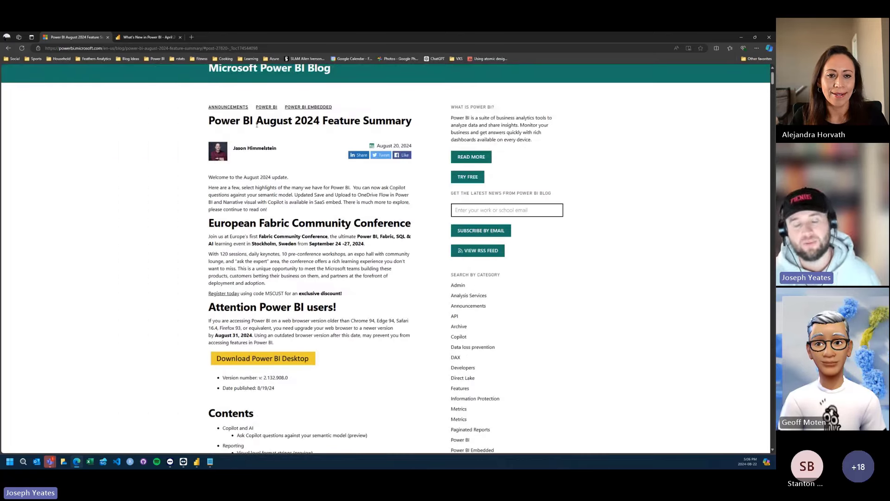
scroll(162, 236, "down", 5)
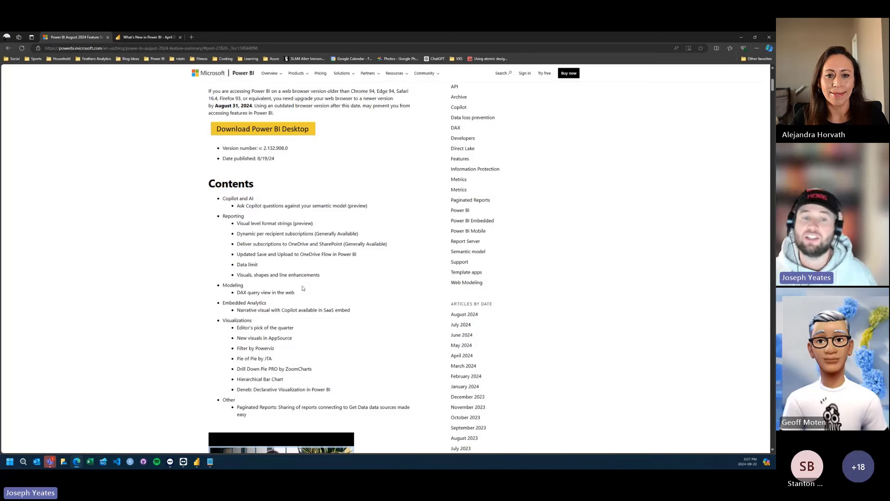
Step: Switch to the Power BI service, open My workspace and enlarge its item list
left_click(149, 38)
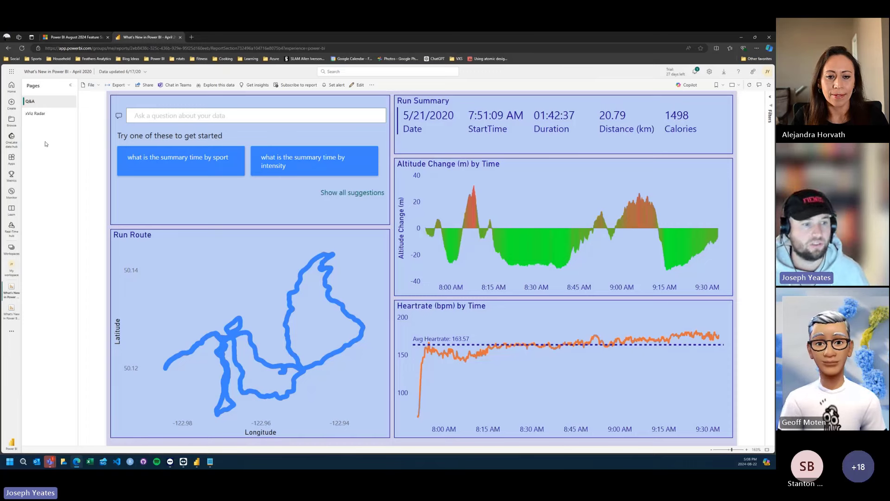
left_click(13, 269)
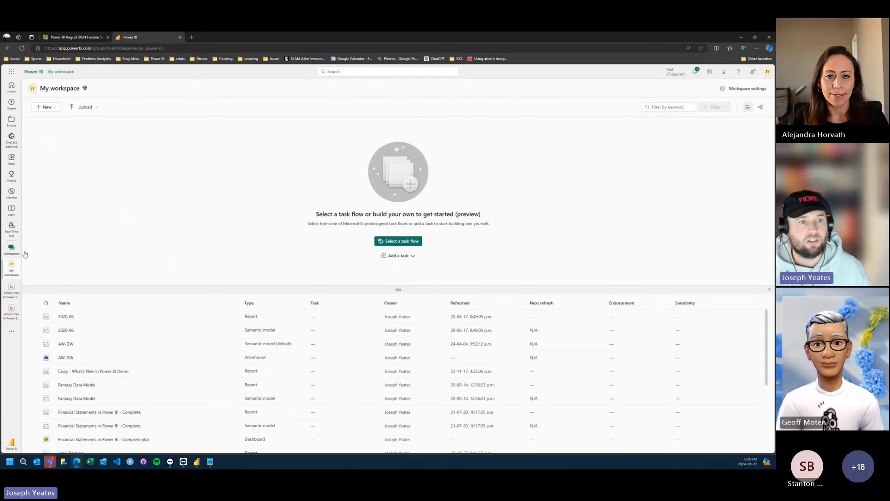
left_click_drag(141, 286, 135, 191)
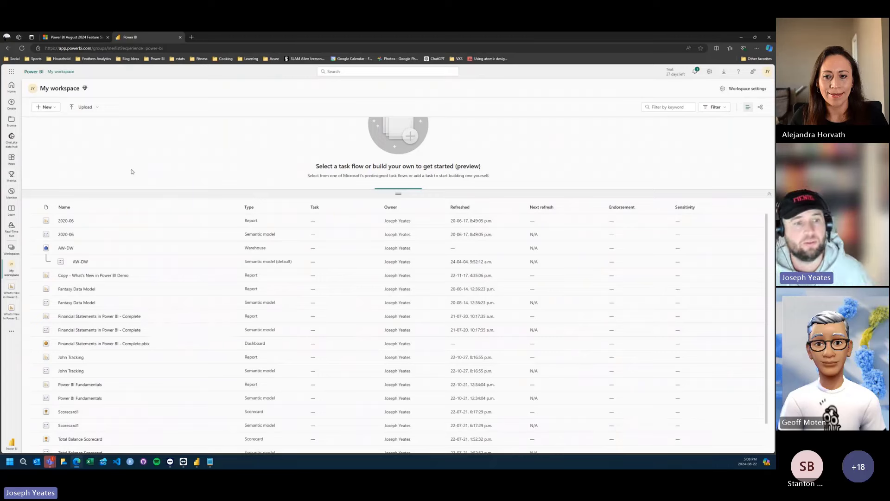
Step: Sort the workspace items by name in descending order
scroll(141, 346, "down", 2)
scroll(139, 342, "up", 1)
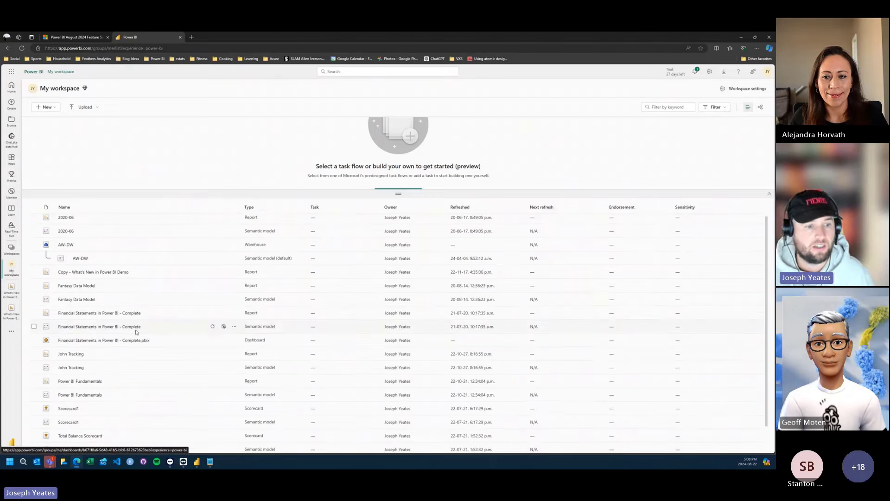
scroll(136, 401, "down", 1)
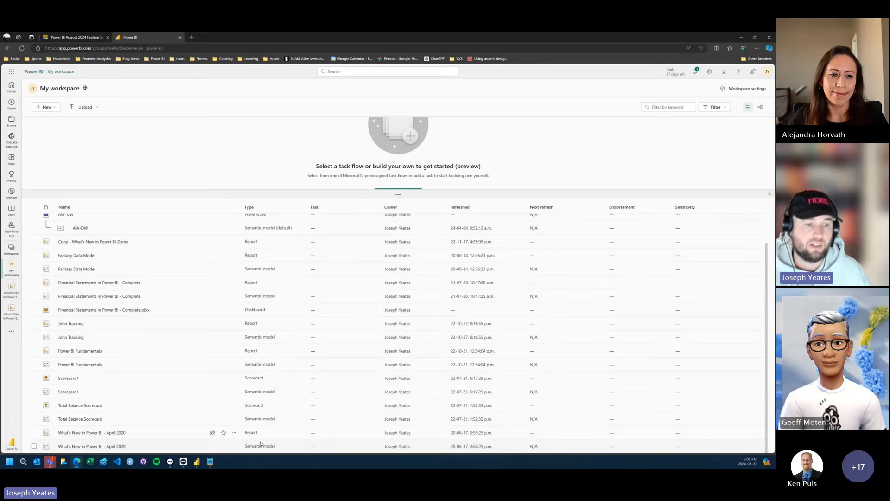
left_click(66, 209)
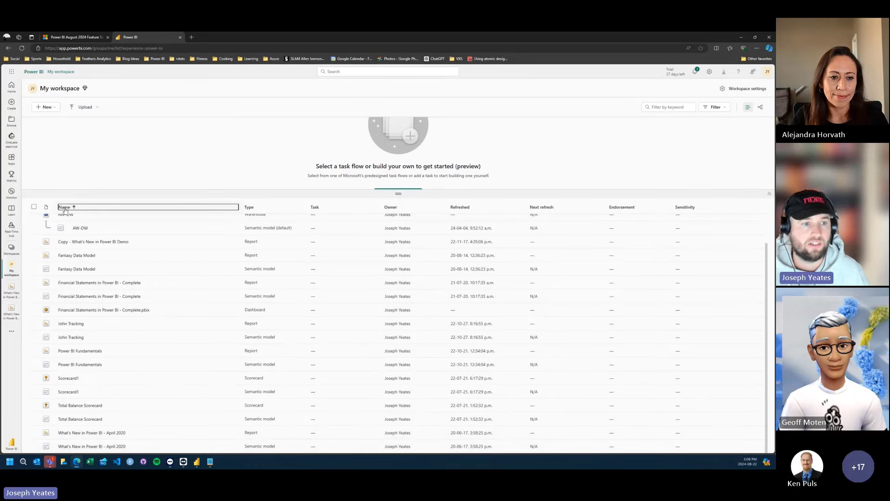
left_click(66, 208)
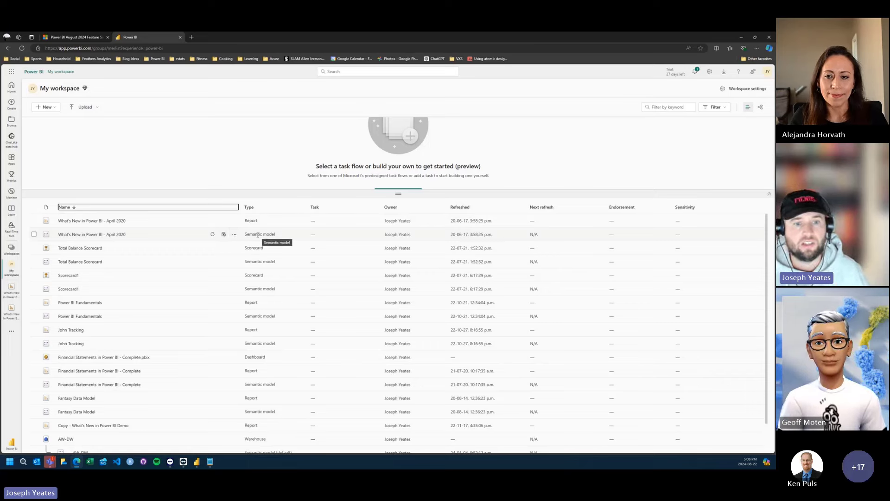
Step: Open the DAX query view for the What's New in Power BI - April 2020 semantic model, signing in with the first listed account
left_click(235, 235)
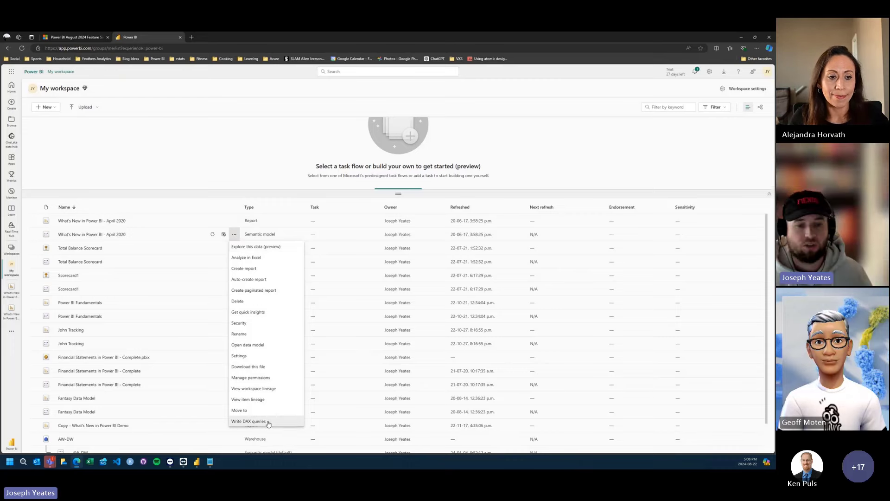
left_click(268, 422)
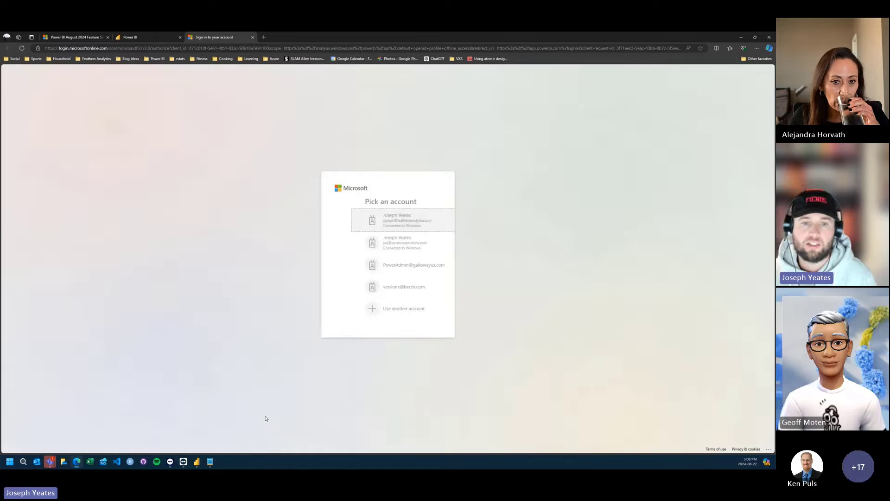
left_click(385, 220)
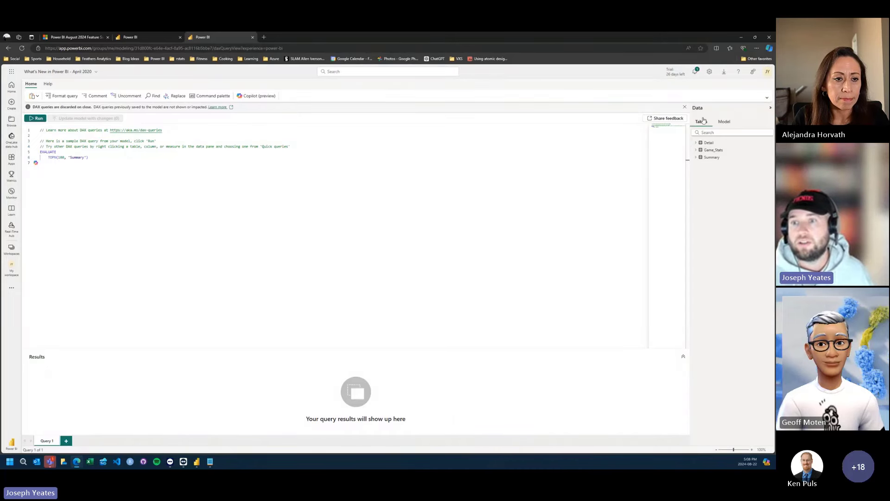
Step: Examine the semantic model's items in the data pane's model view, and return to the list of tables
left_click(724, 122)
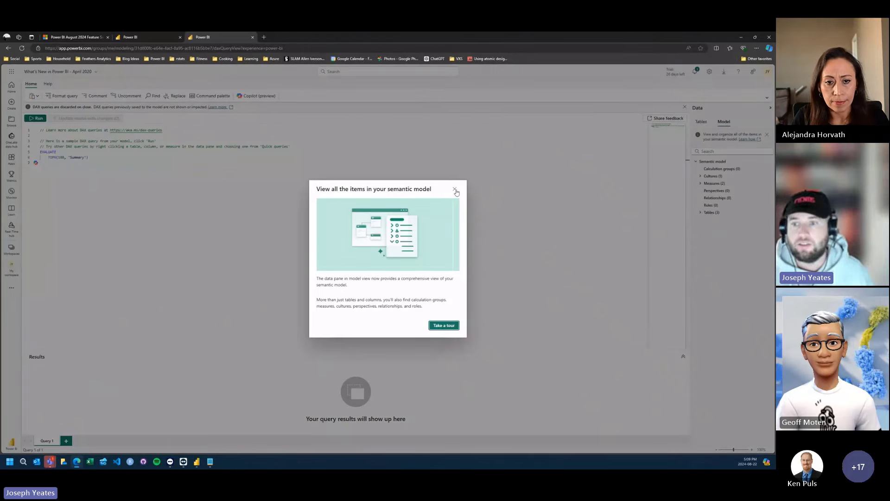
left_click(455, 189)
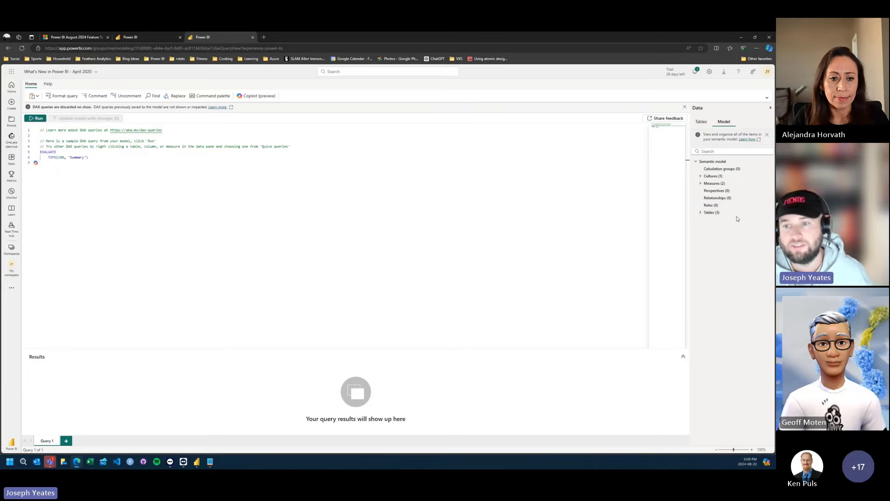
left_click(702, 184)
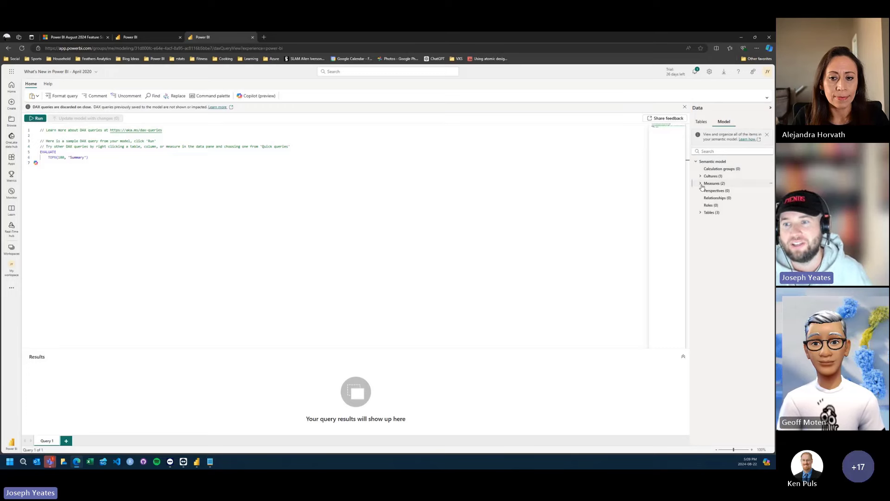
left_click(701, 121)
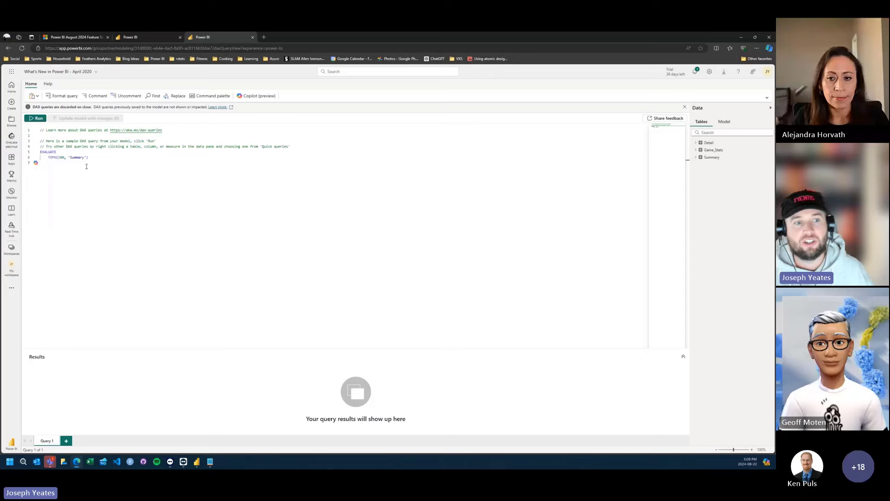
Step: Run the sample TOPN(100) query on the 'Detail' table instead of 'Summary', and enlarge the results area
scroll(141, 264, "up", 10)
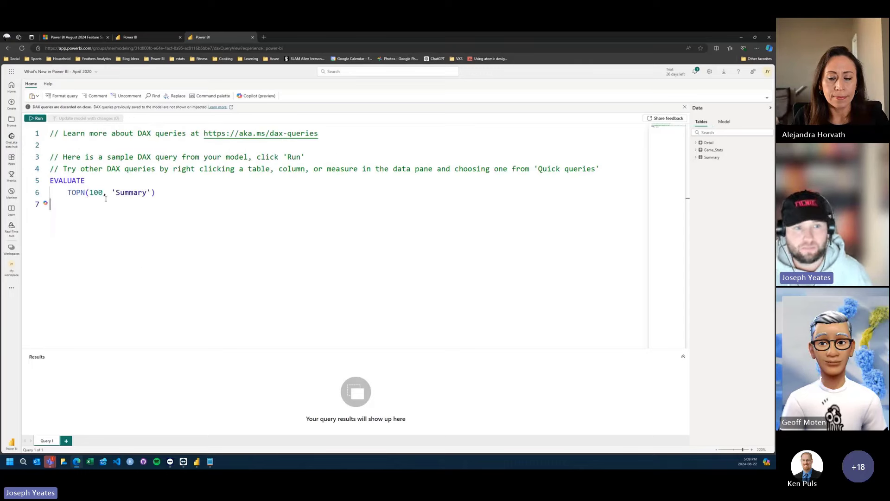
left_click_drag(146, 192, 117, 193)
type("Deta")
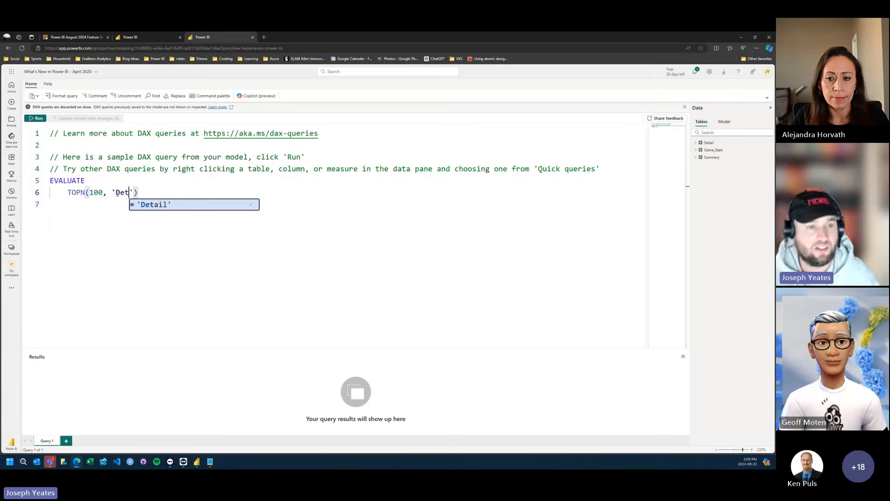
key("Tab")
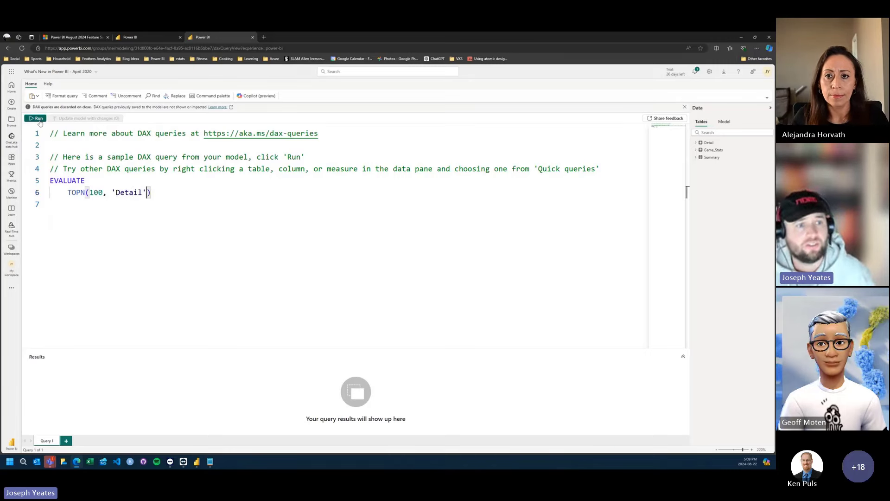
left_click(36, 119)
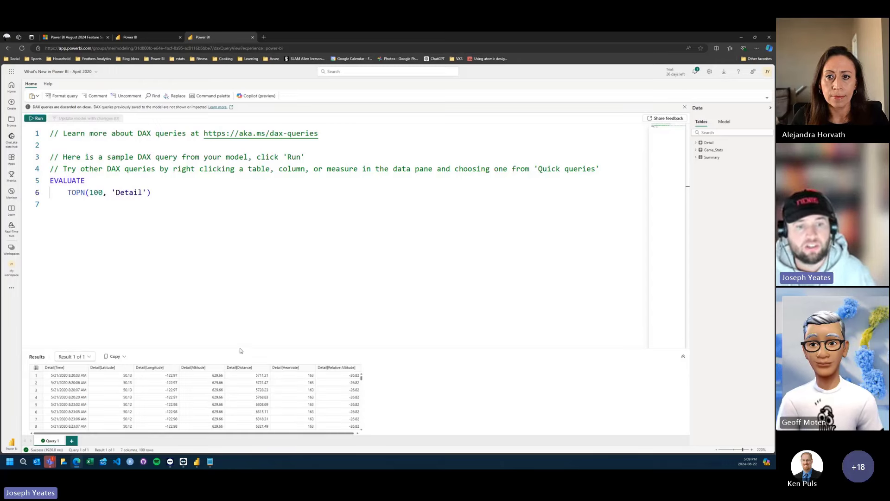
left_click_drag(241, 351, 239, 199)
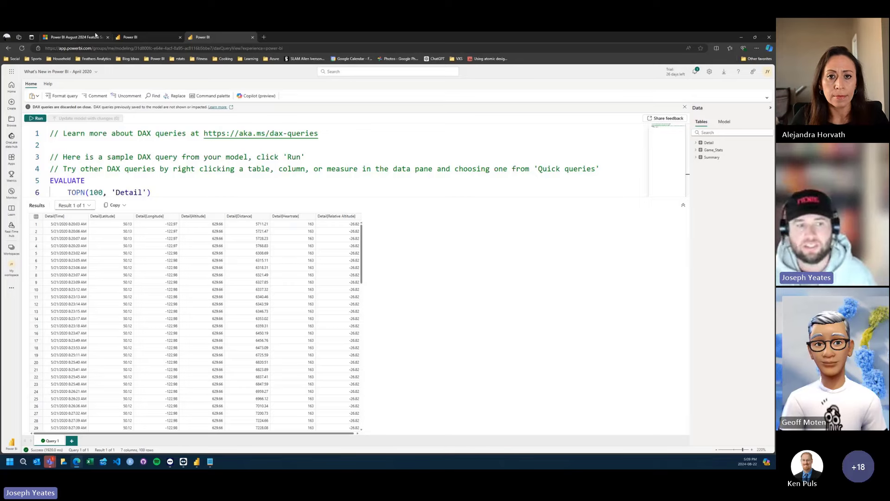
Step: Return to the feature summary blog post and open its section on Visual level format strings (preview)
left_click(70, 38)
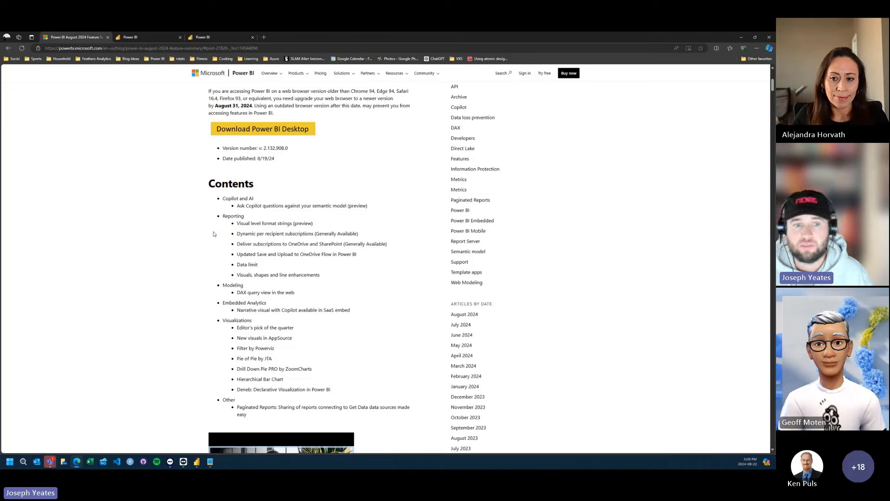
left_click(270, 224)
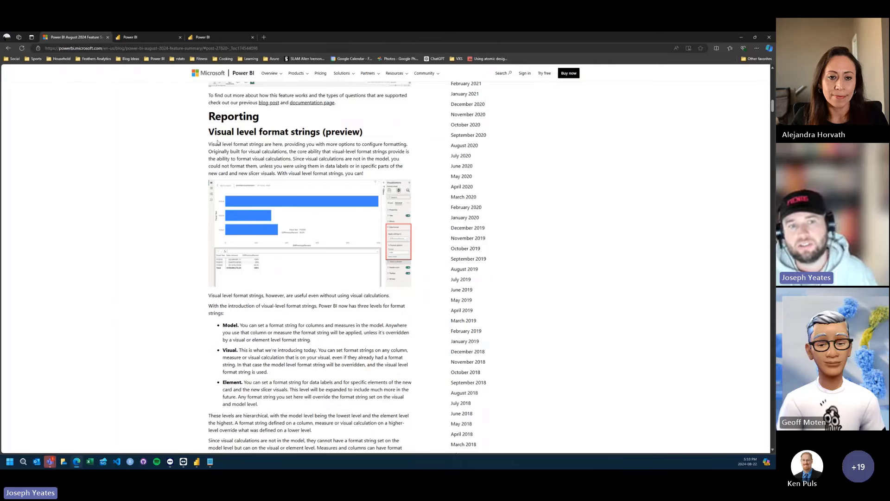
Step: Switch to the Power BI Desktop demo report and examine the Total Balance measure's formatting and its card visual in focus mode
left_click(198, 462)
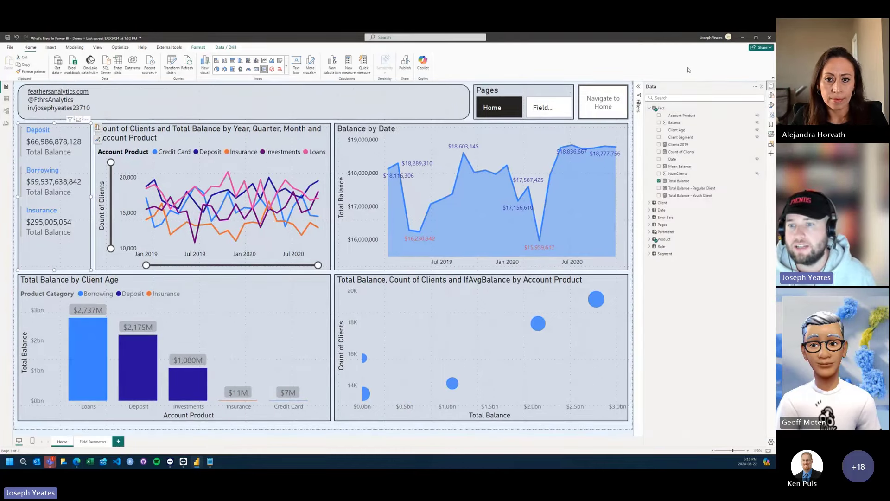
left_click(688, 183)
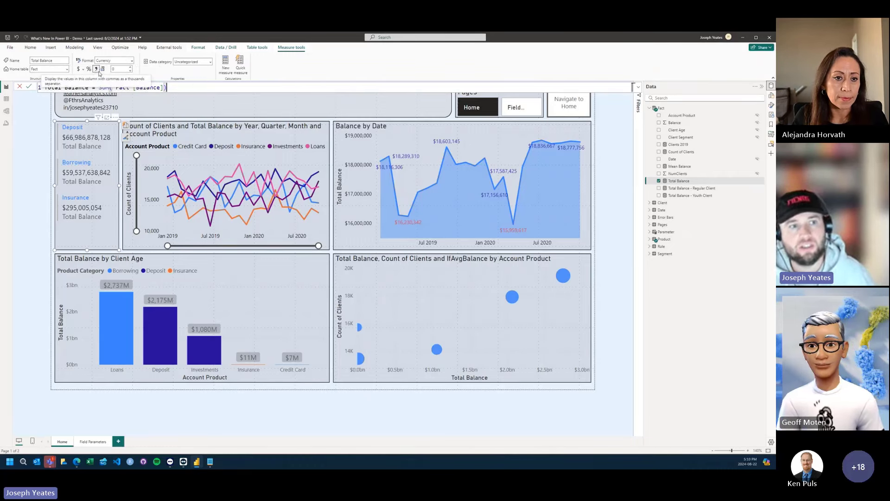
left_click(106, 118)
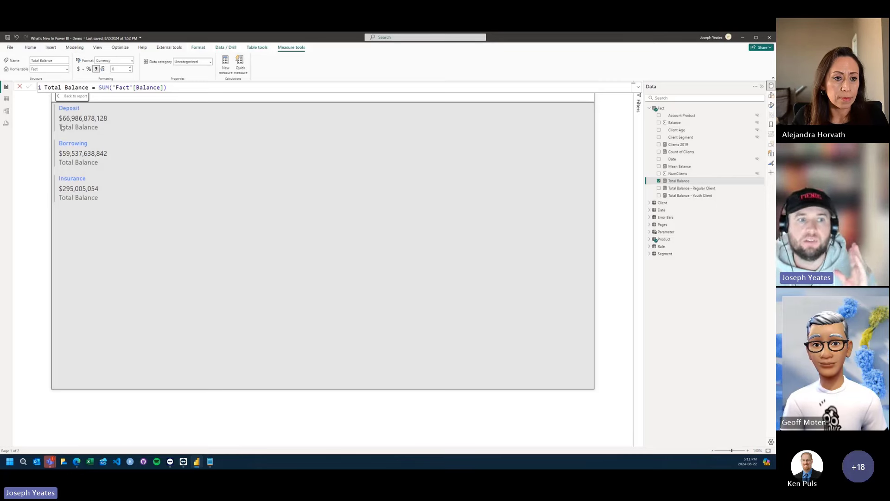
left_click(72, 96)
left_click(35, 162)
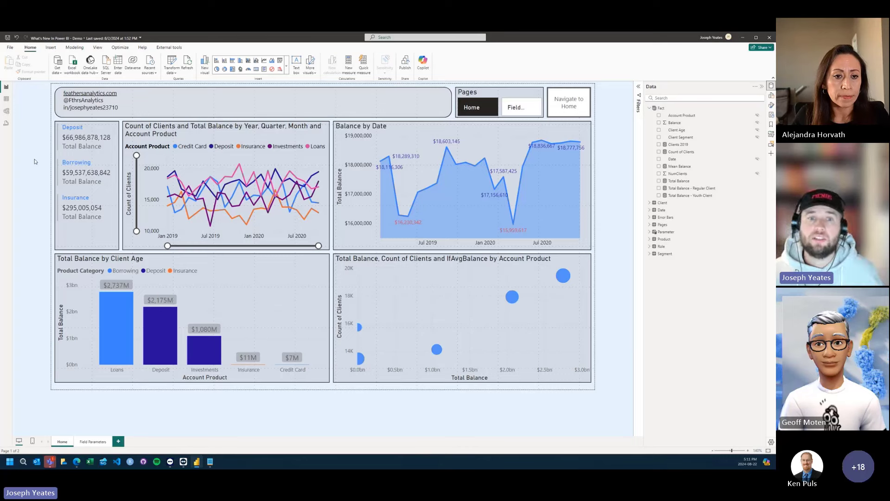
Step: Select the Balance by Date area chart and show its formatting options in place of the data fields
left_click(406, 139)
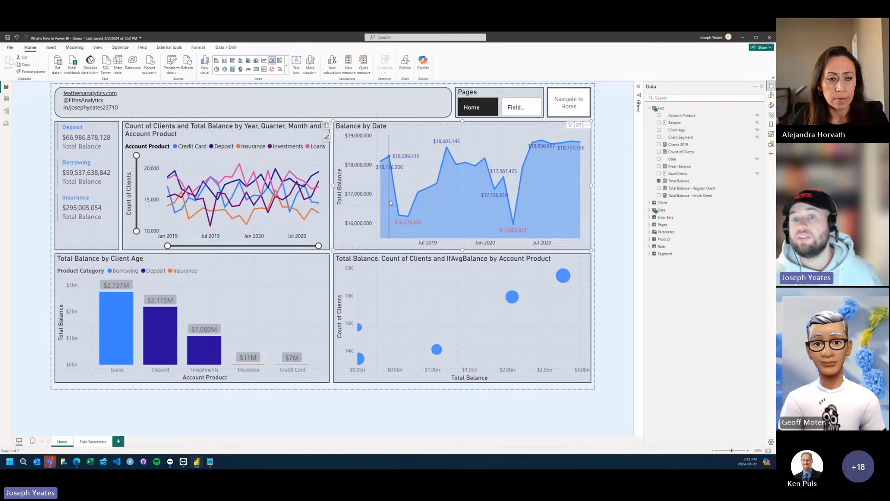
mouse_move(392, 204)
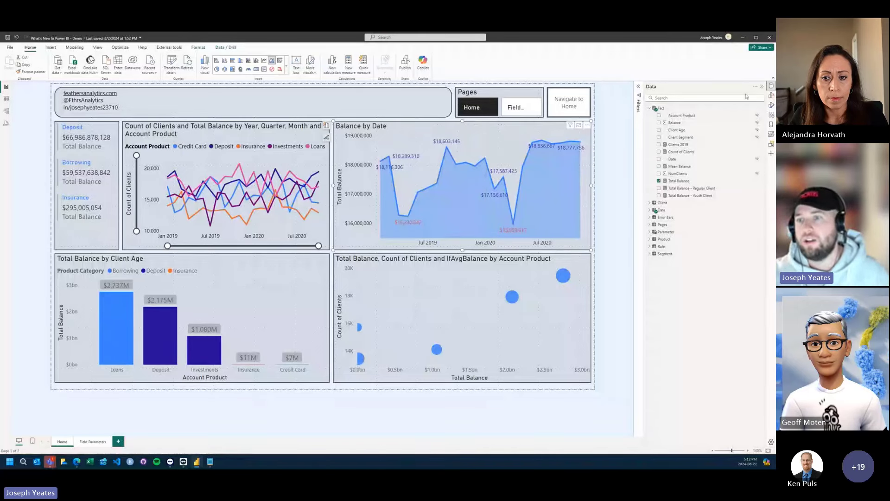
left_click(762, 87)
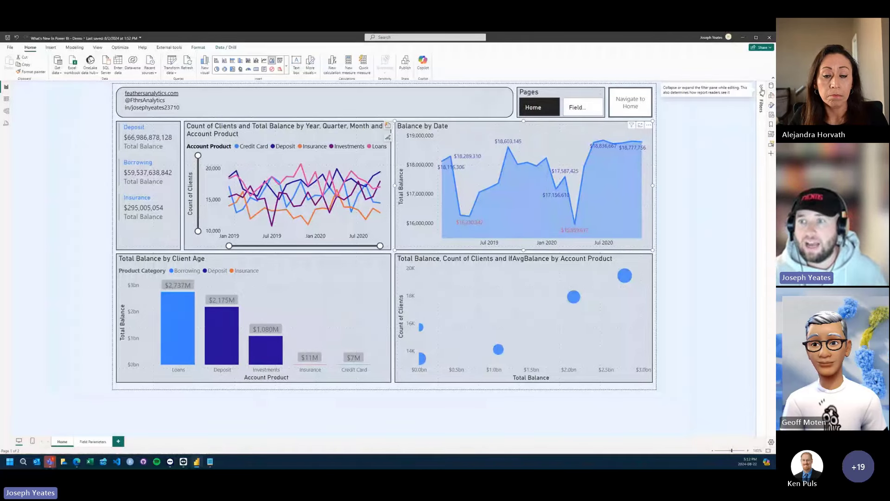
left_click(771, 104)
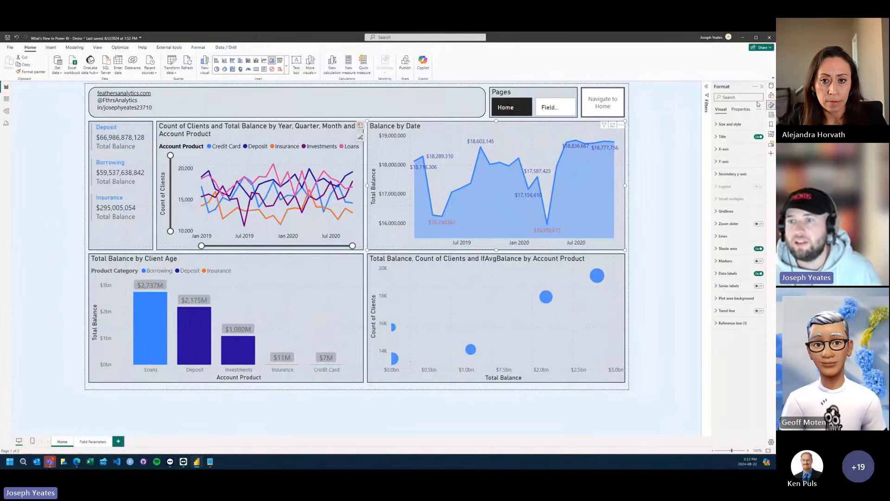
left_click(772, 95)
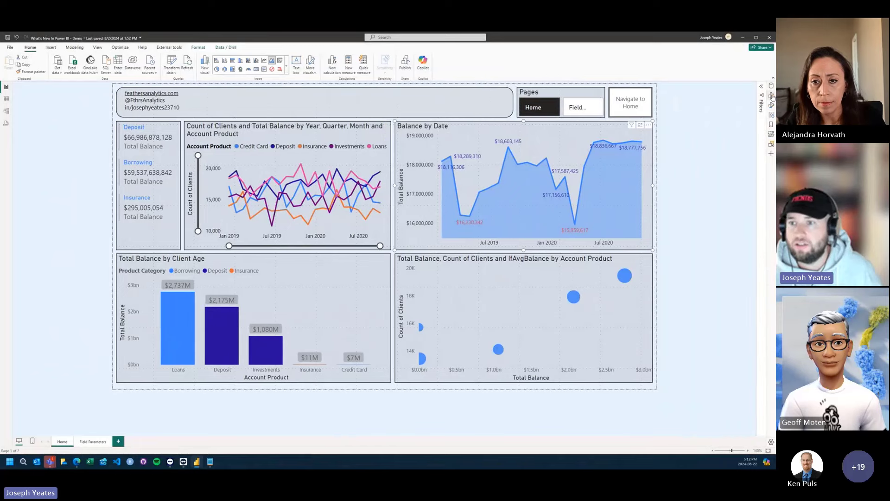
left_click(772, 96)
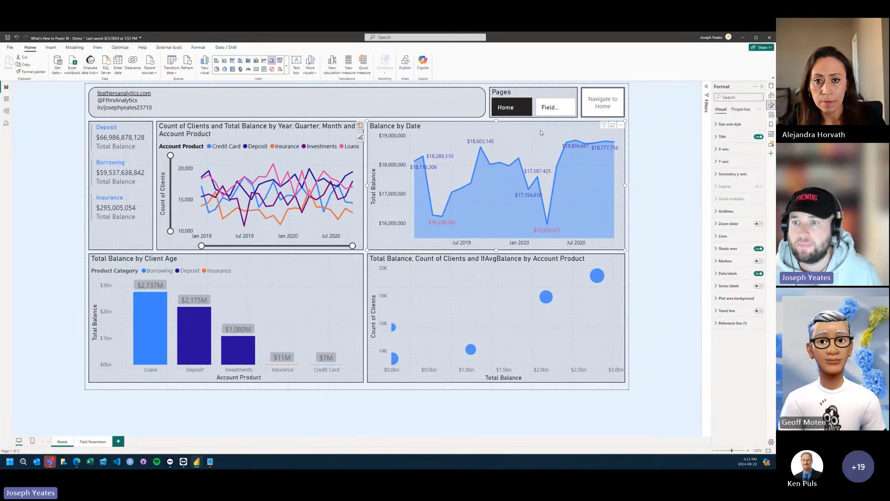
Step: Set the visual-level data format of Total Balance in the Balance by Date chart to #,#
left_click(741, 110)
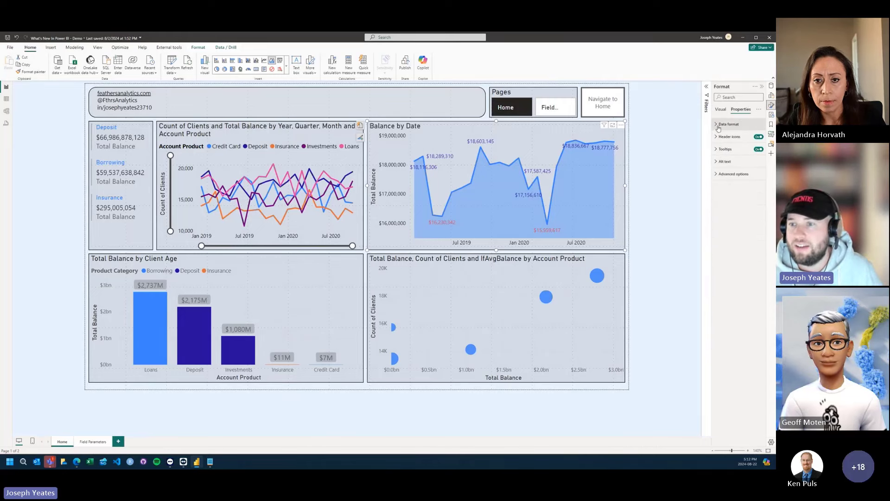
left_click(731, 126)
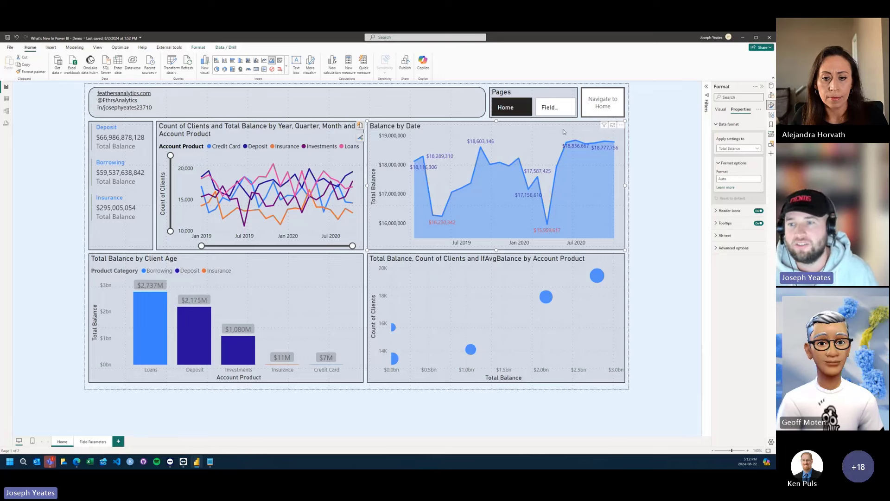
left_click(733, 149)
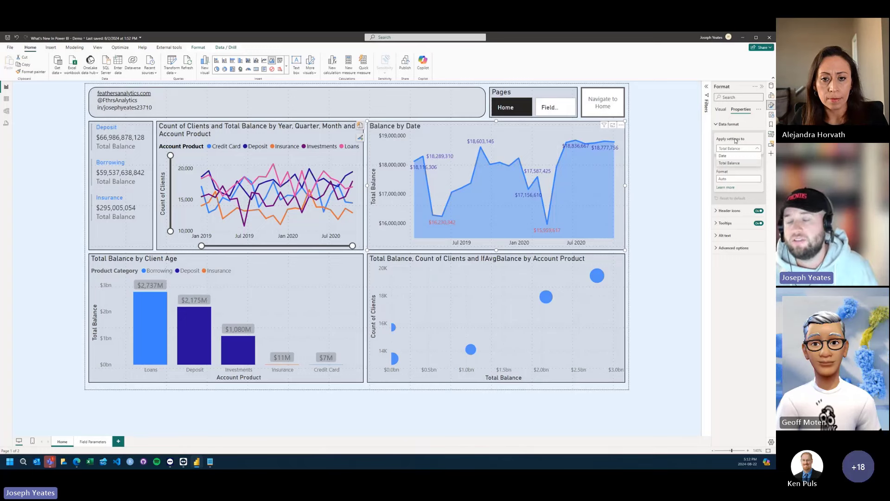
left_click(730, 162)
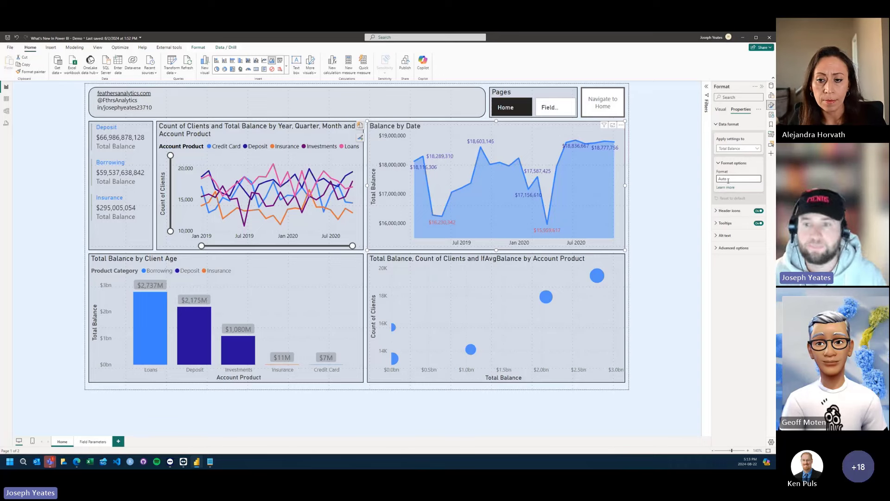
type("#,#")
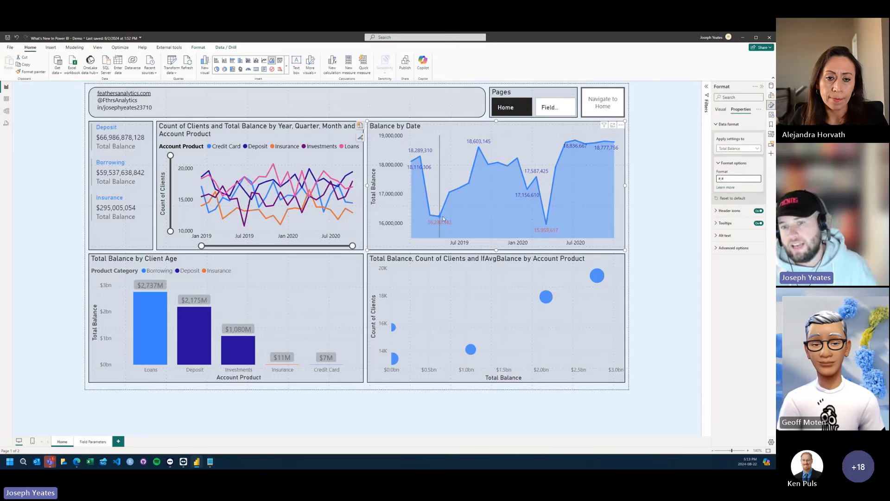
mouse_move(609, 210)
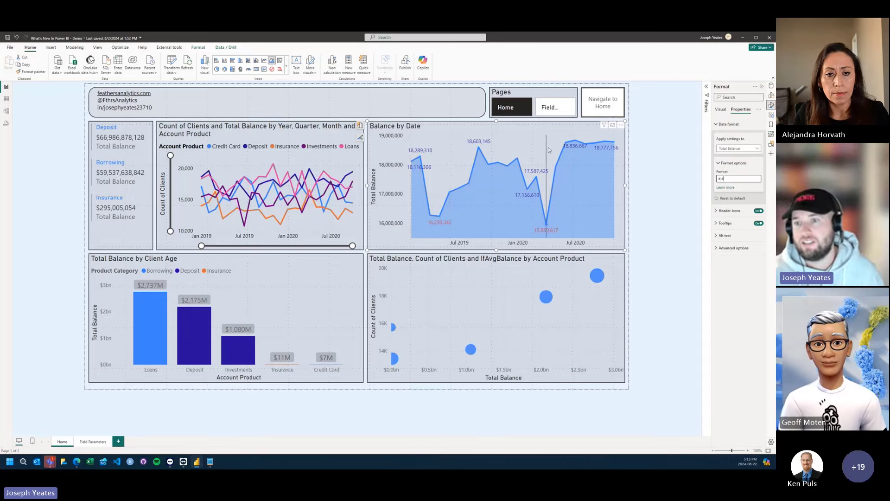
Step: Set the display units of the Balance by Date chart's data label values to Custom
left_click(722, 109)
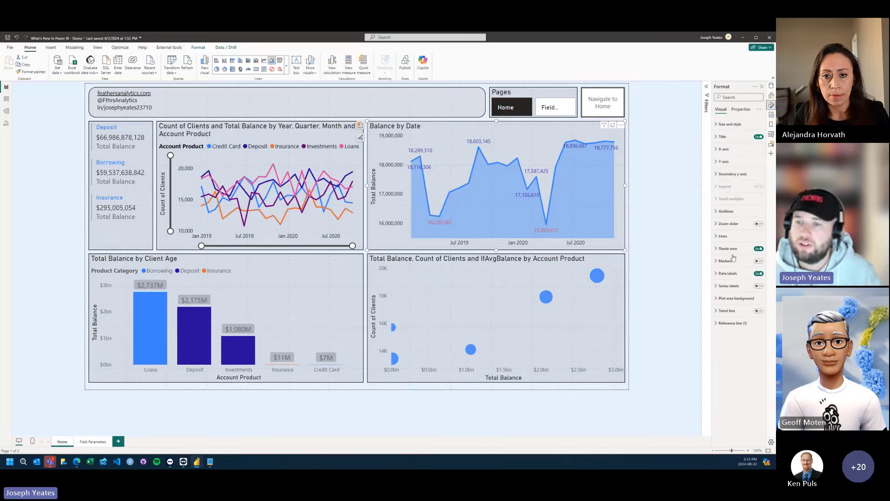
left_click(728, 274)
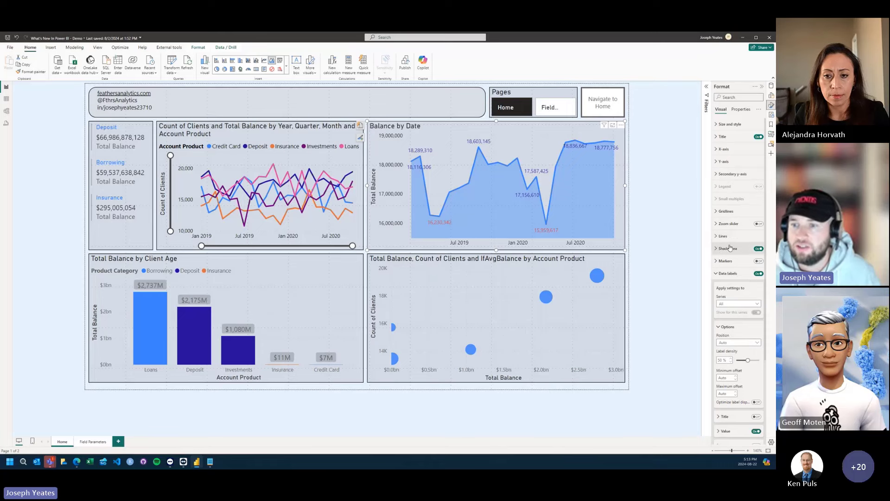
scroll(731, 248, "down", 2)
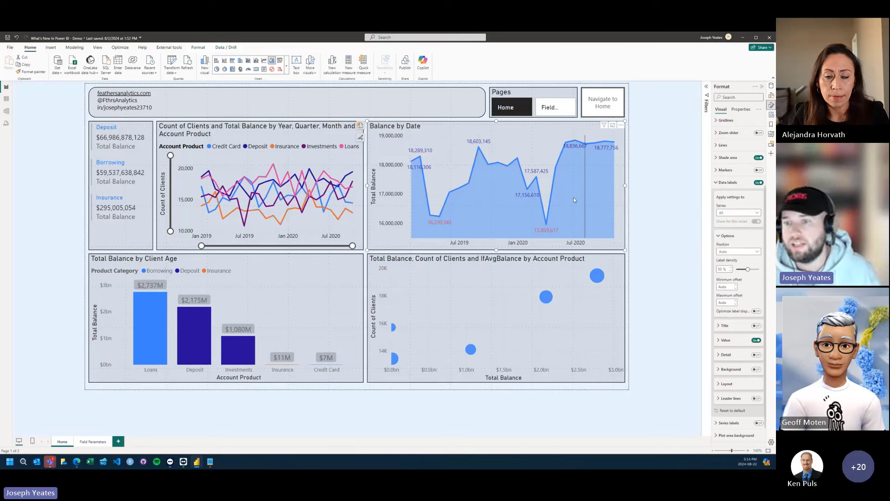
left_click(719, 236)
scroll(721, 217, "up", 2)
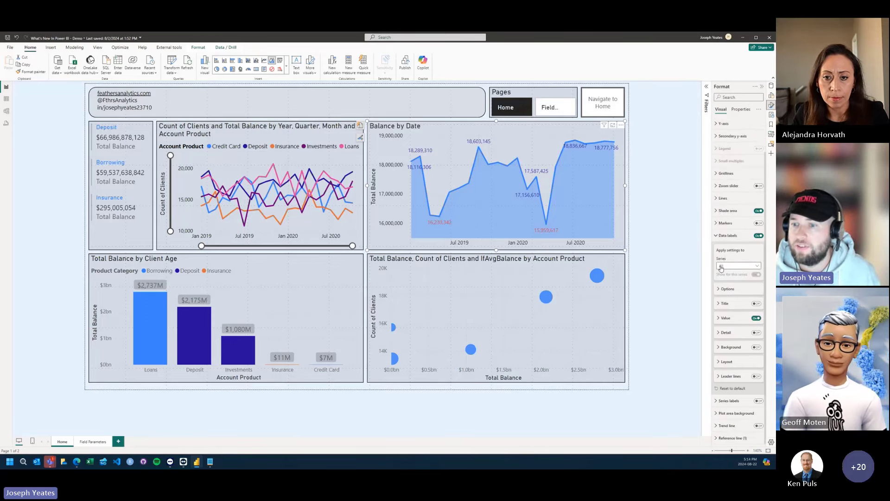
left_click(725, 318)
scroll(731, 287, "down", 2)
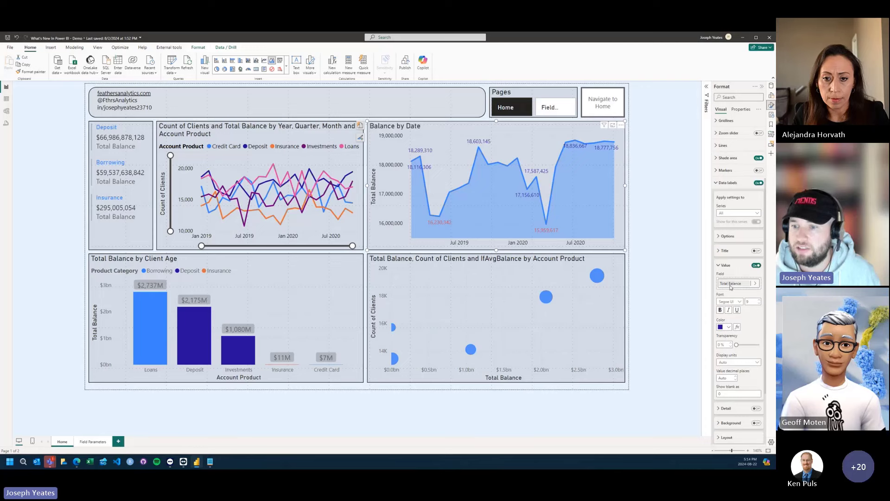
scroll(731, 287, "down", 1)
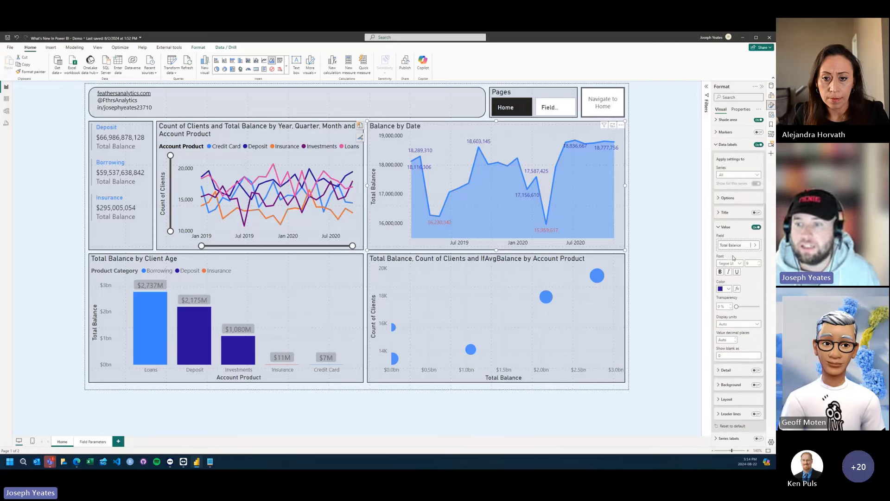
scroll(738, 261, "down", 1)
scroll(742, 262, "down", 1)
left_click(759, 287)
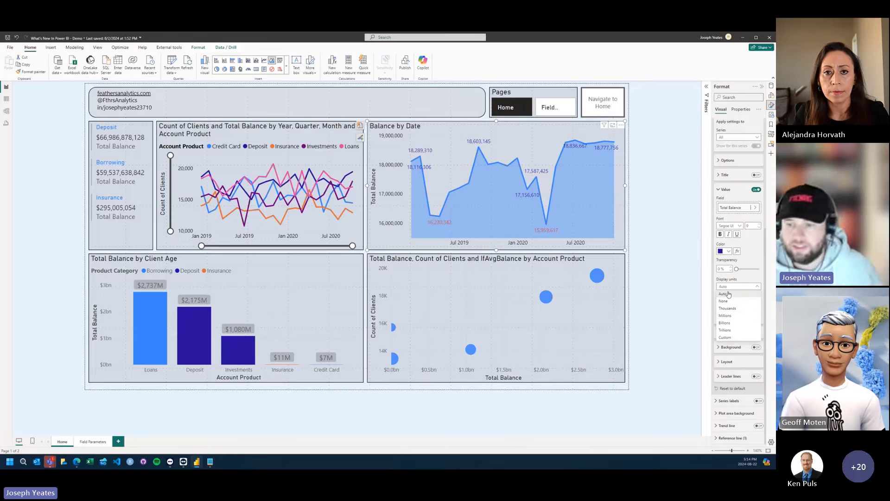
left_click(726, 337)
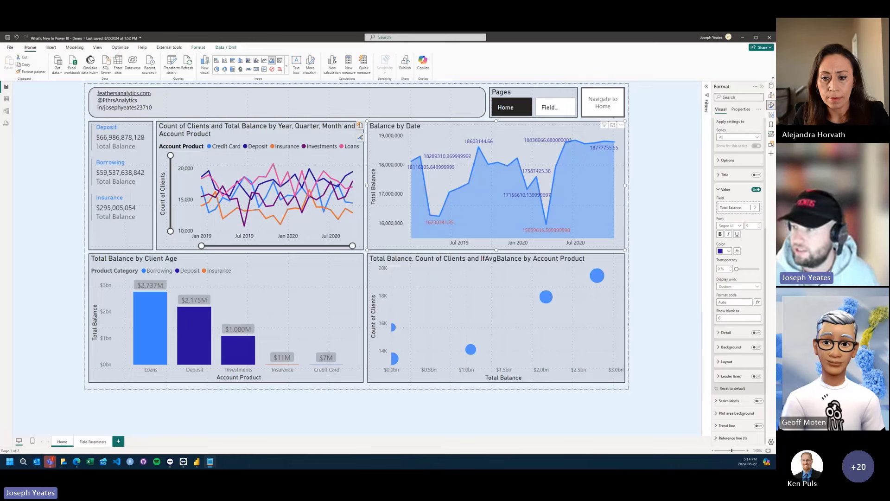
Step: Enter #,0,,.00M as the custom format code for the Balance by Date chart's data label values
left_click(744, 302)
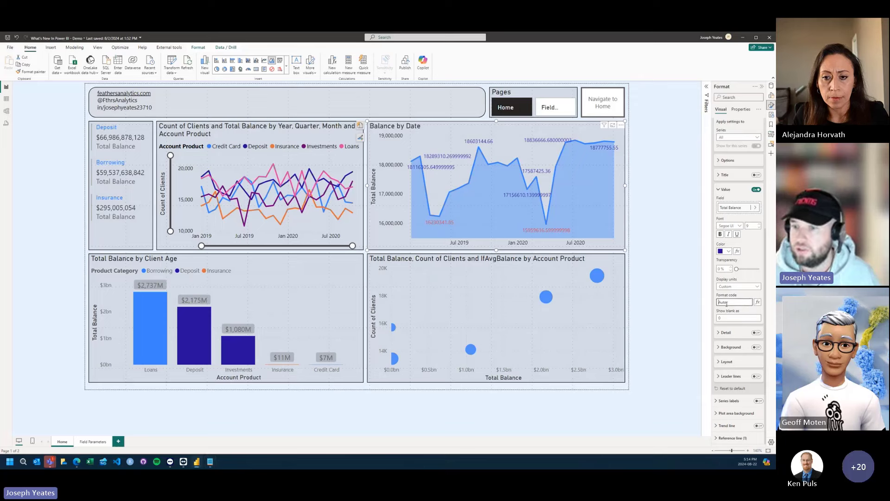
type("#")
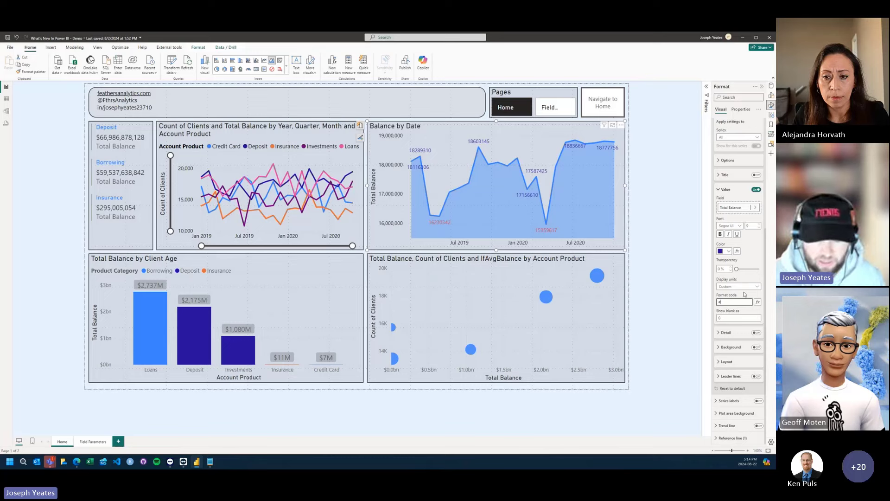
type(",0")
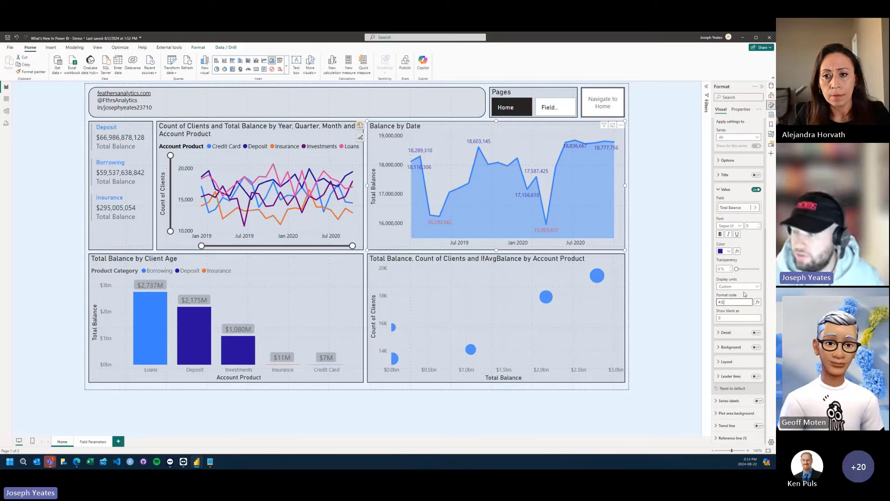
type(",,.00")
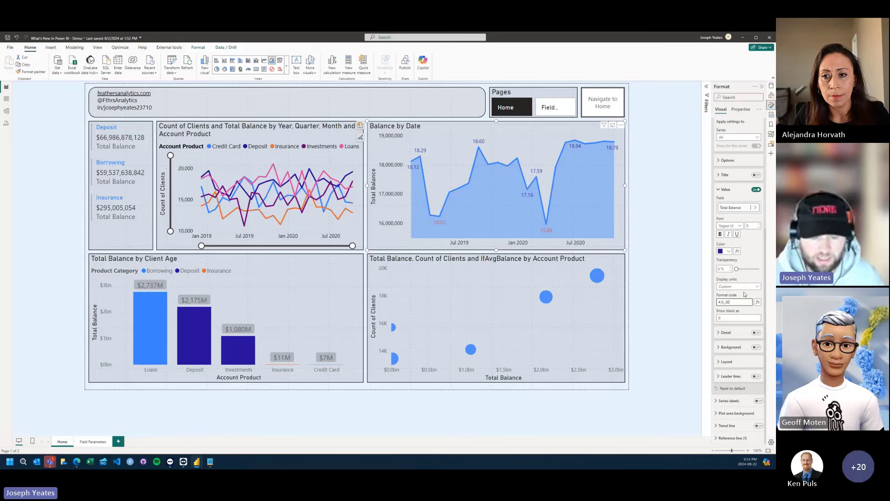
type("M")
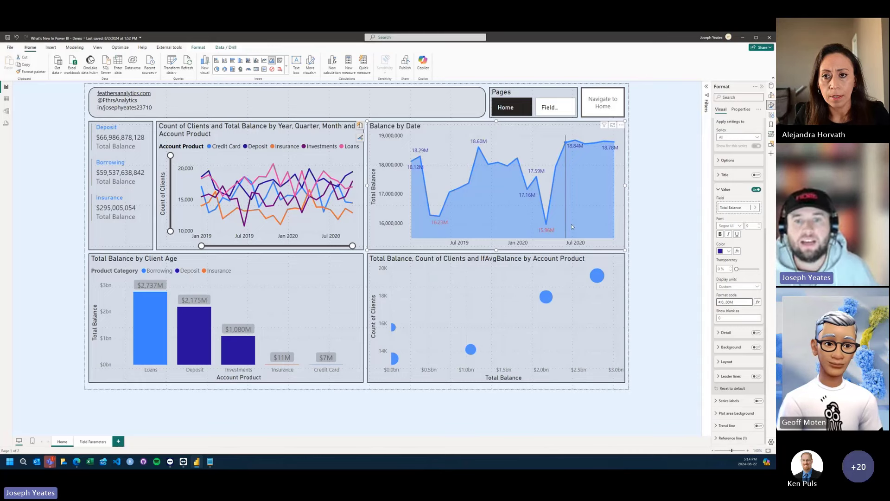
mouse_move(571, 225)
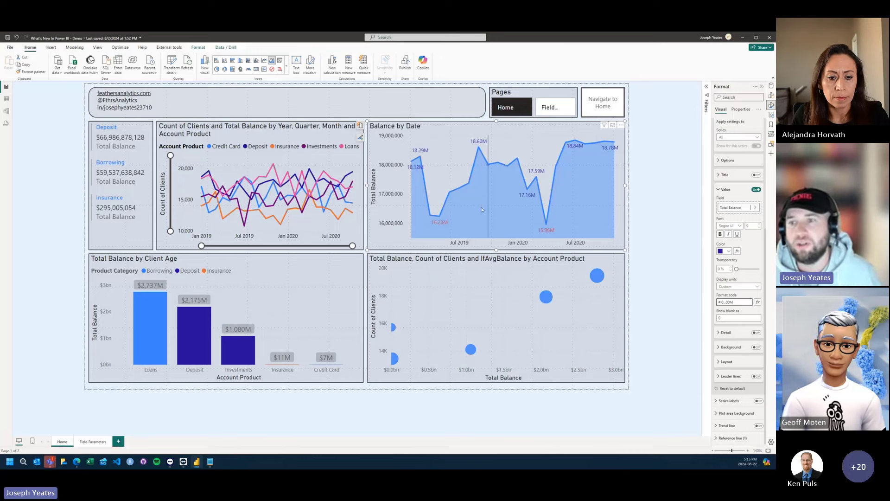
Step: Compare the Balance by Date chart's visual-level data format with its tooltip and its data label format code
left_click(740, 108)
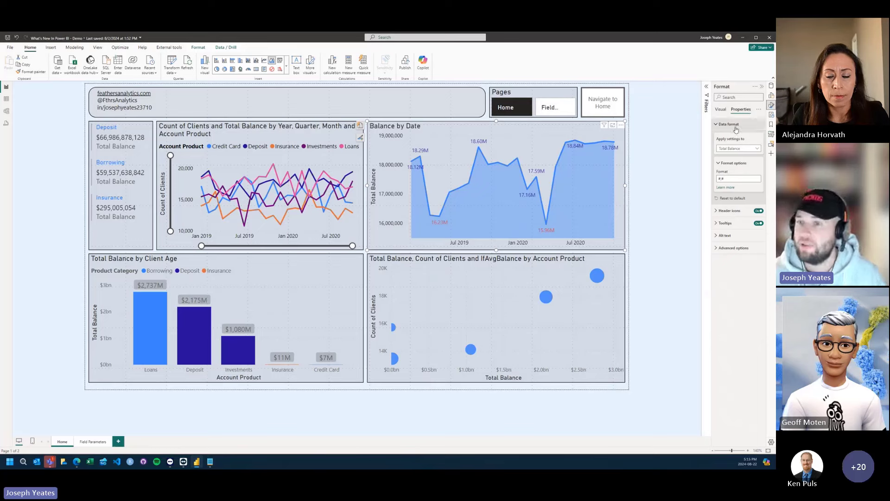
left_click(721, 112)
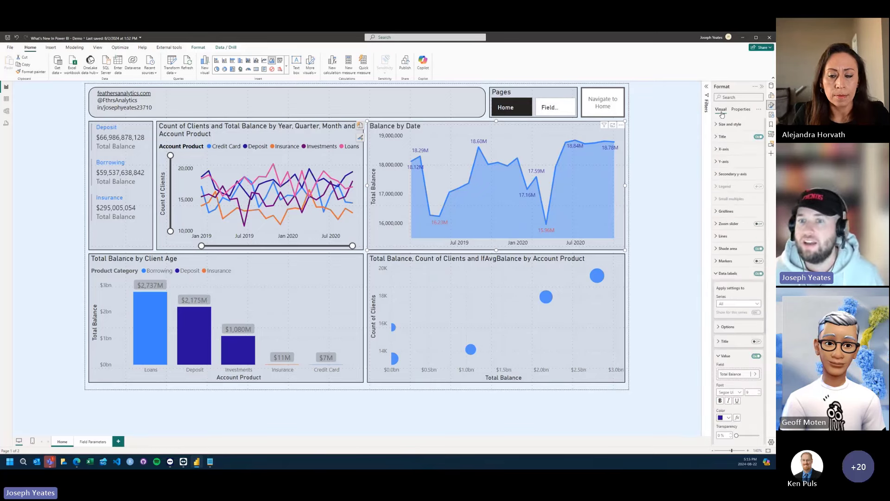
mouse_move(546, 139)
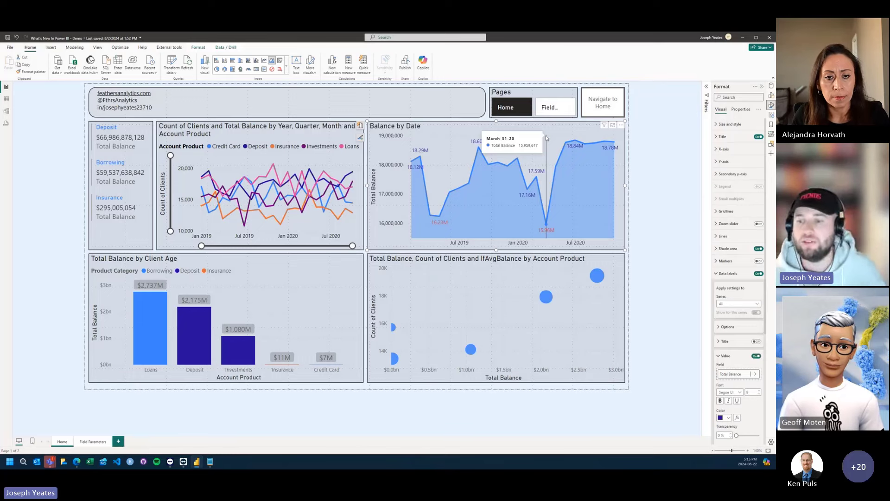
scroll(726, 313, "down", 3)
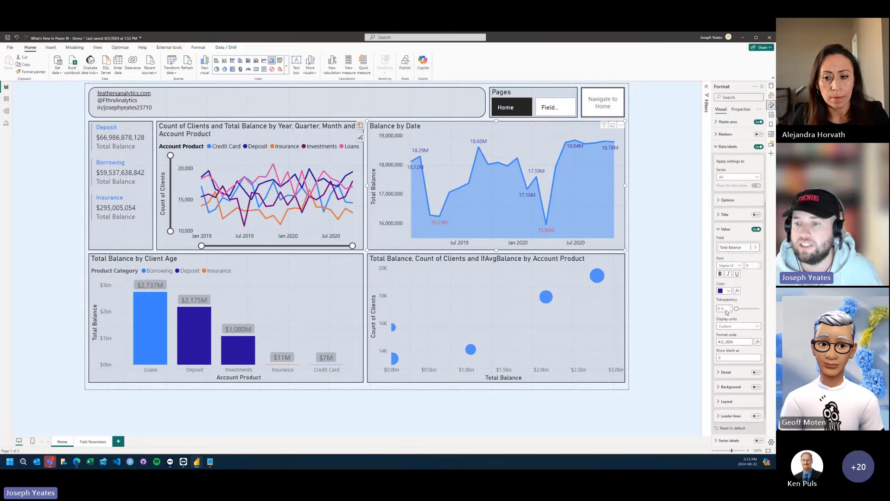
scroll(727, 312, "down", 1)
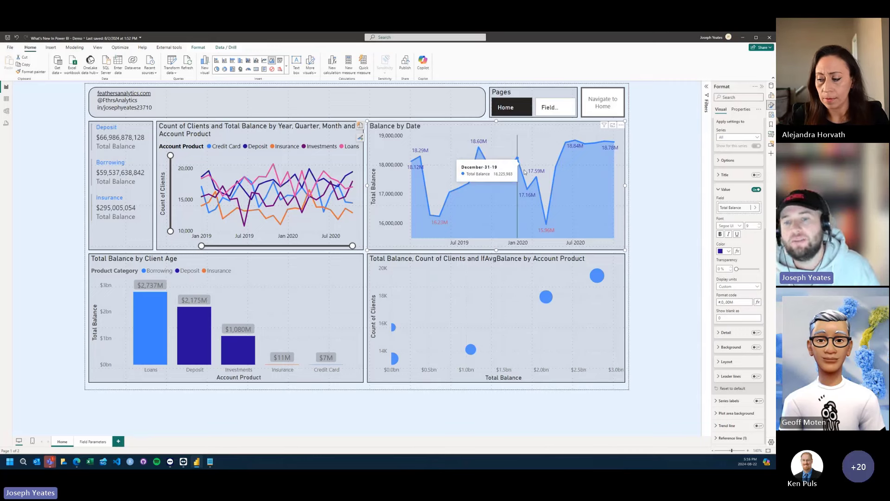
Step: Convert the Total Balance, Count of Clients and IfAvgBalance scatter chart into a table and close the formatting options
left_click(504, 282)
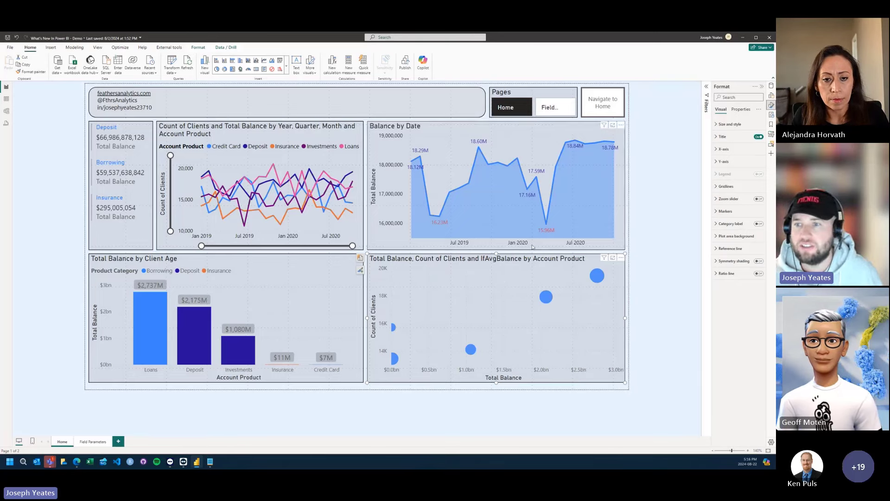
left_click(772, 95)
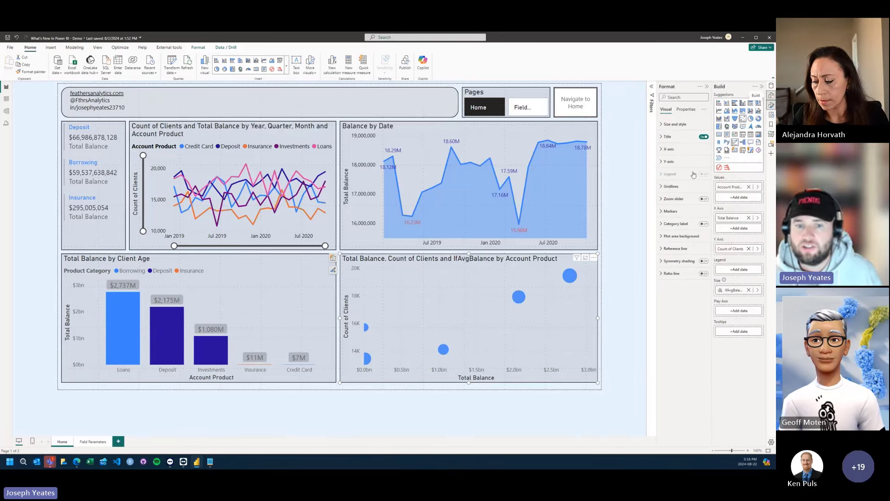
left_click(751, 135)
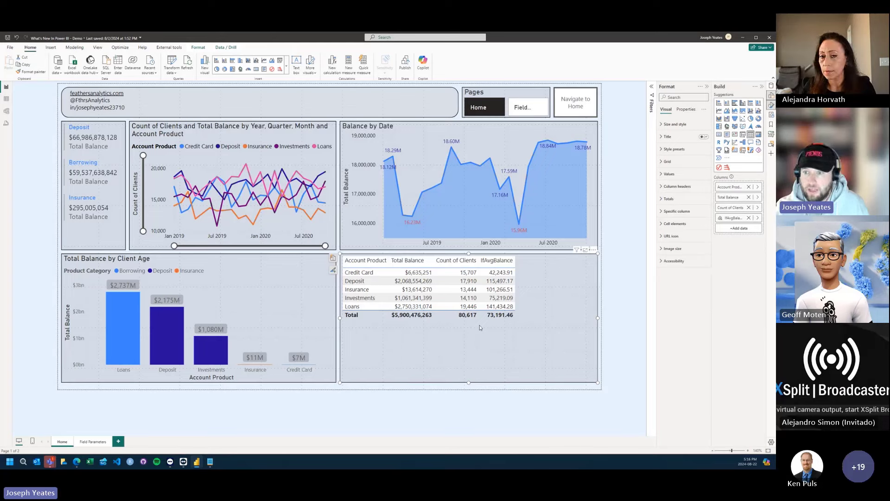
left_click(708, 88)
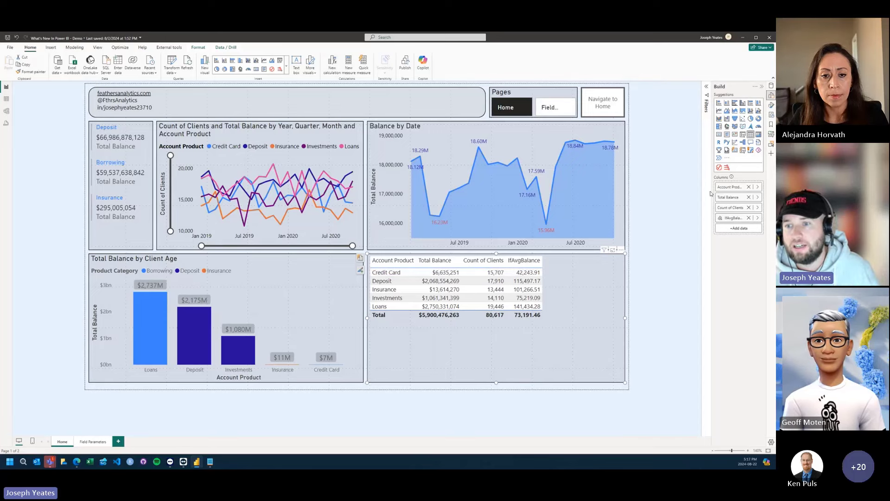
Step: Widen the build options and open the table's IfAvgBalance visual calculation for editing
left_click_drag(712, 193, 668, 191)
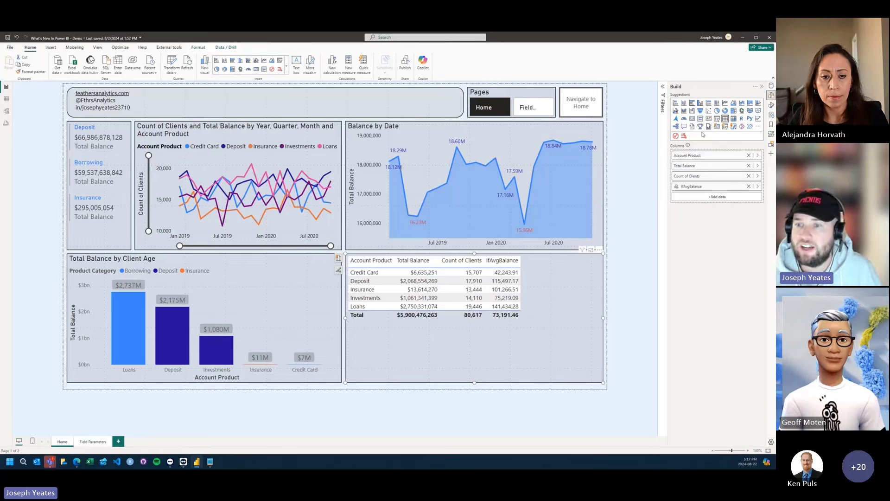
left_click(758, 187)
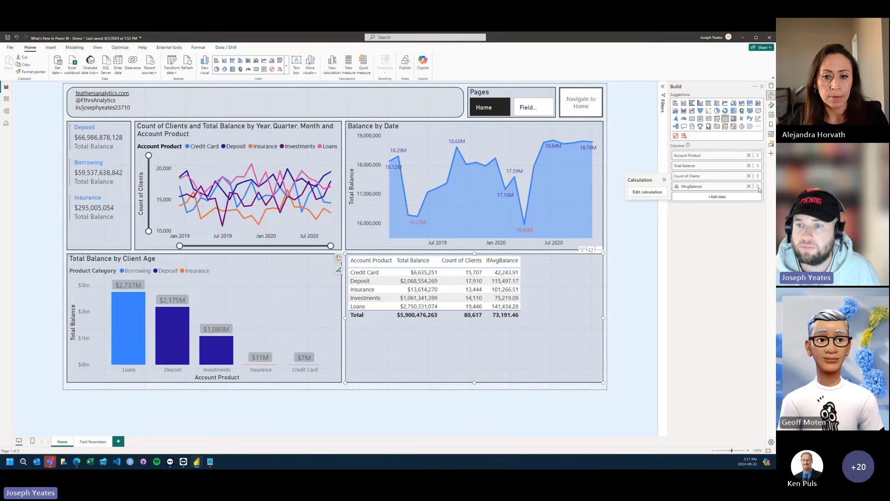
left_click(643, 191)
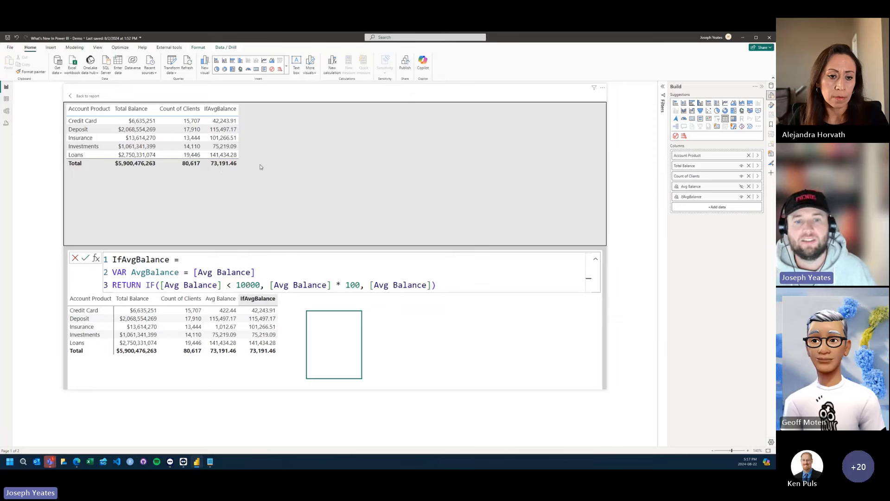
left_click(451, 269)
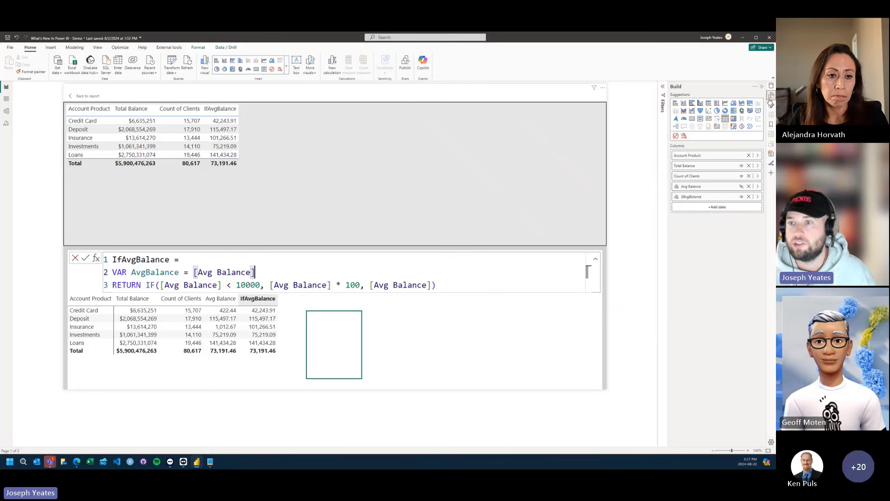
Step: Set the visual-level data format of IfAvgBalance to #,# and return to the report
left_click(771, 105)
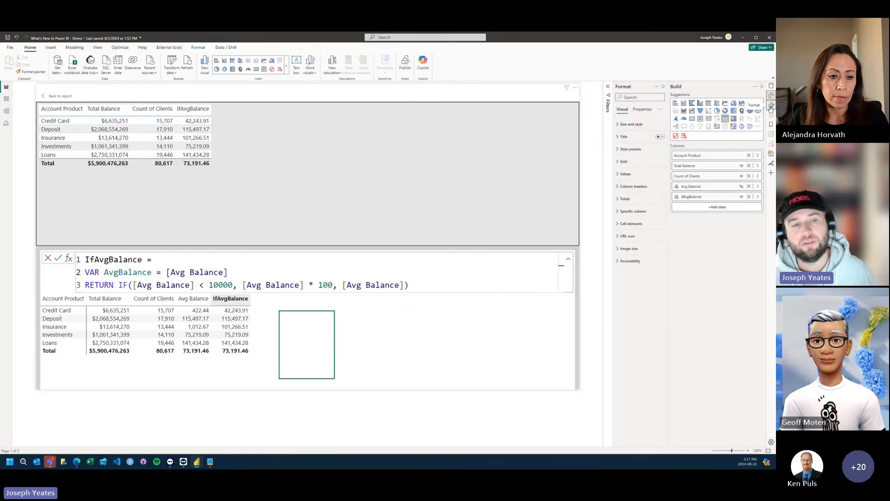
left_click(643, 110)
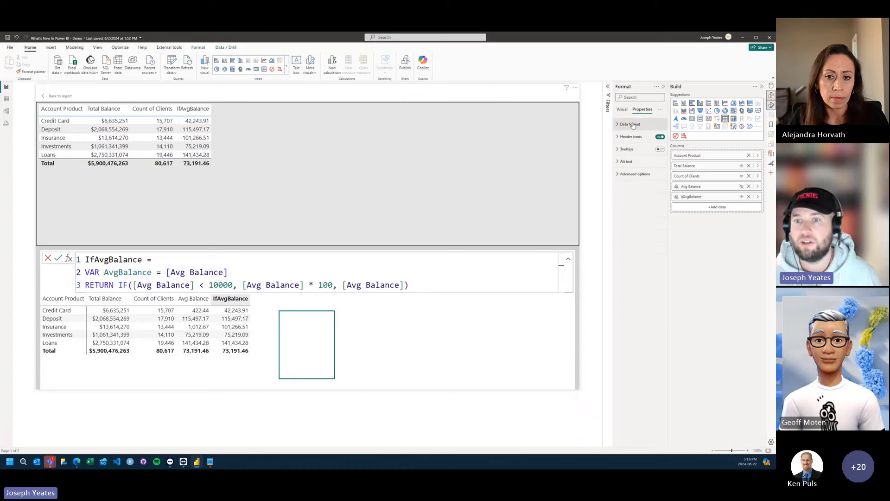
left_click(631, 125)
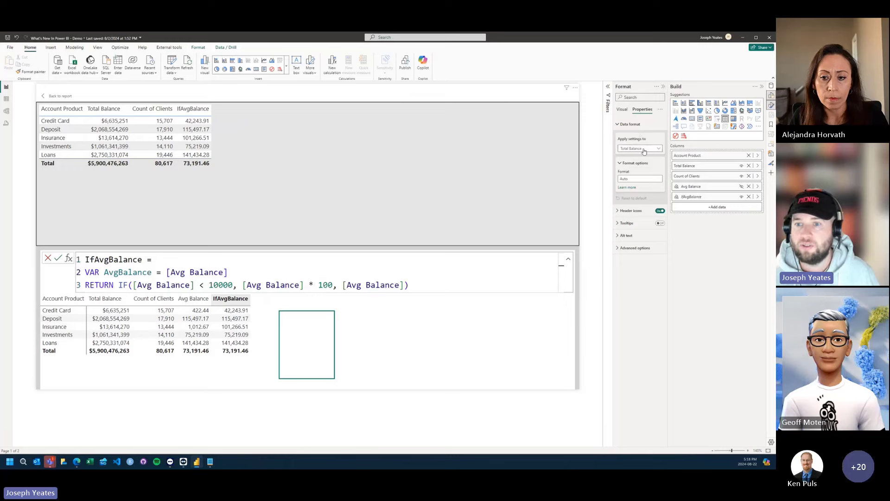
left_click(642, 148)
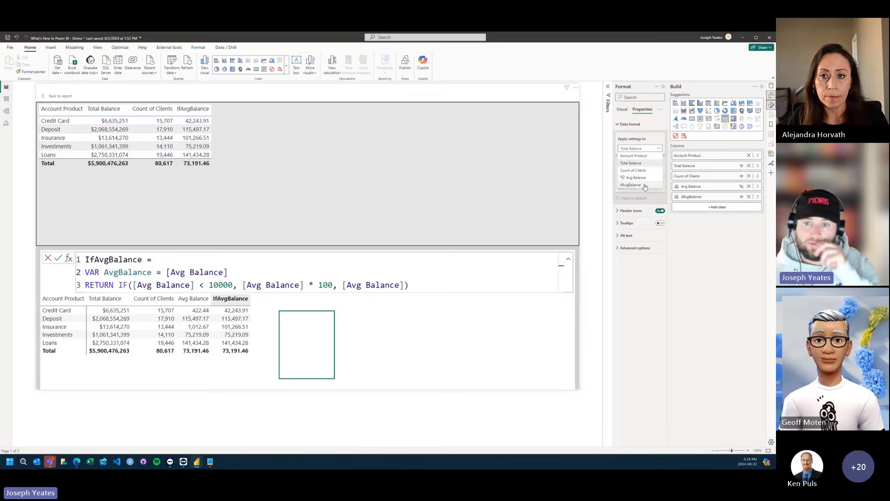
left_click(645, 186)
left_click(645, 149)
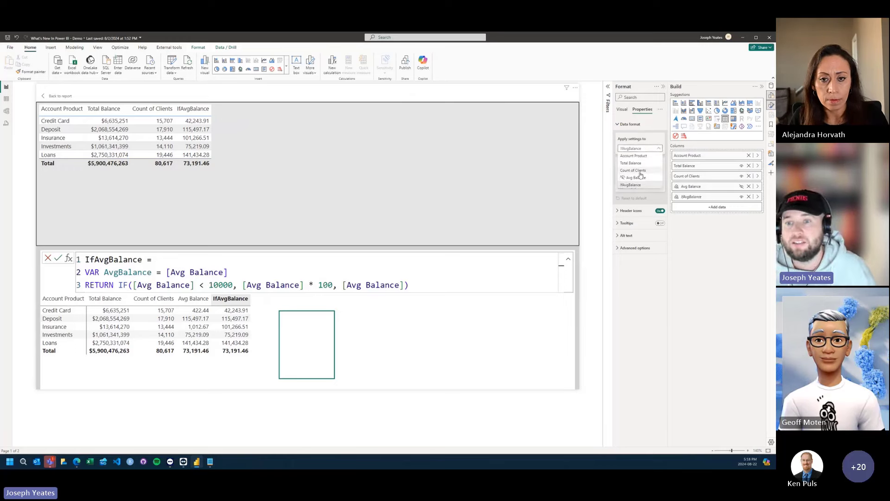
left_click(642, 177)
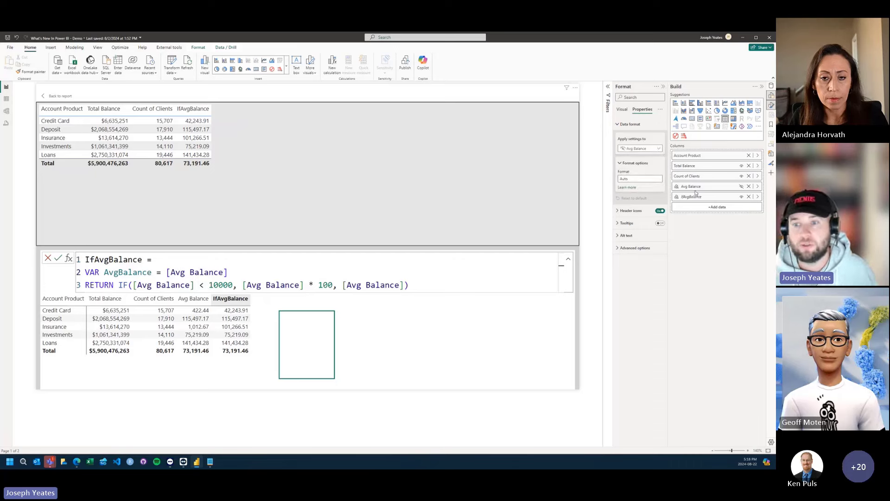
left_click(659, 149)
left_click(639, 185)
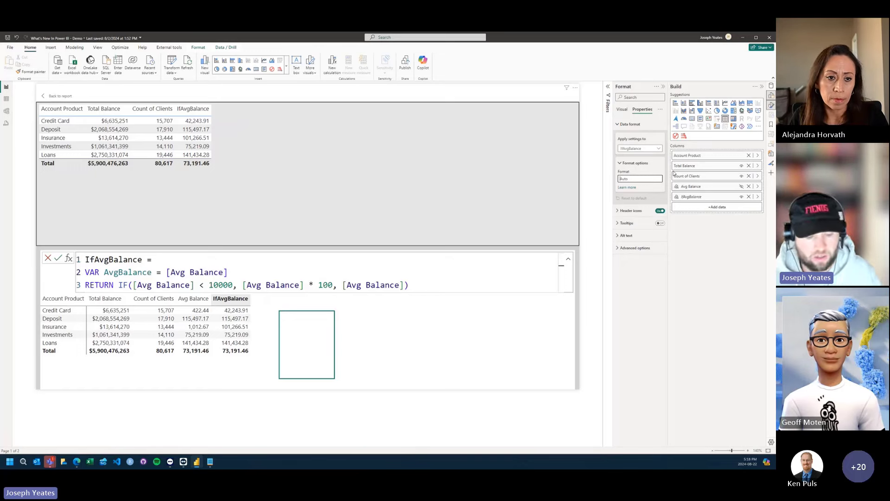
type("#,#")
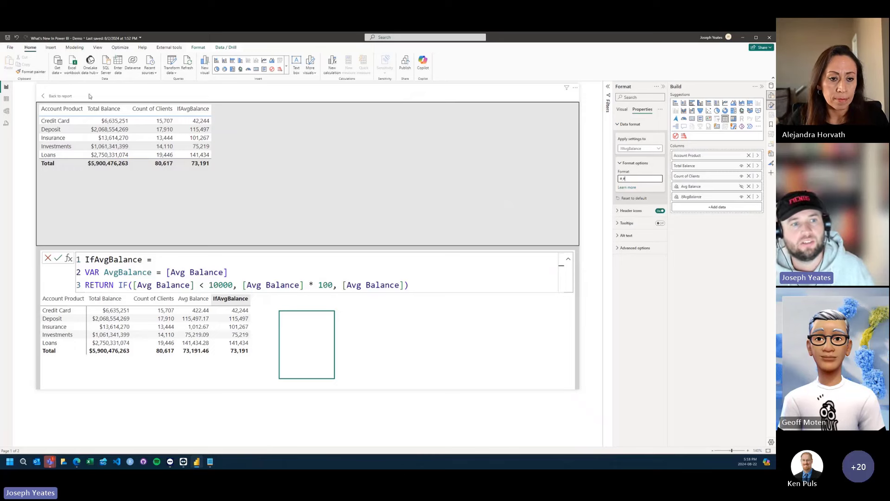
left_click(72, 96)
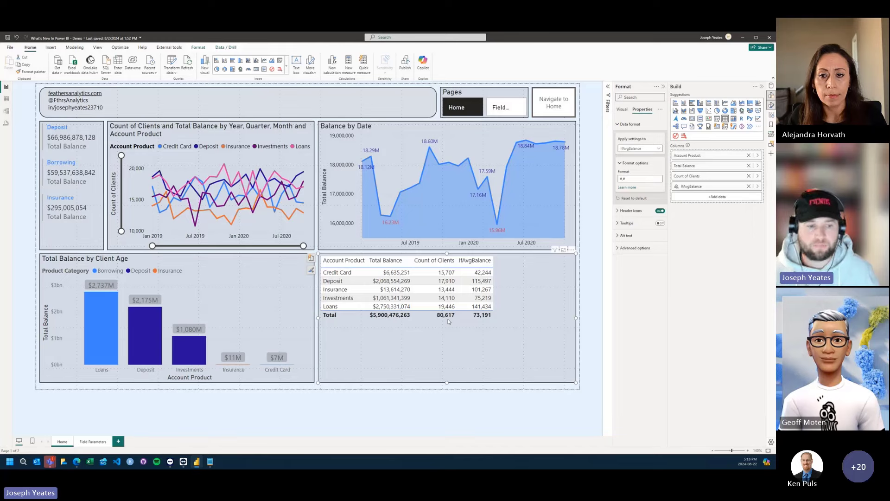
Step: Switch to the browser and read the blog section on model, visual and element levels of format strings
left_click(77, 463)
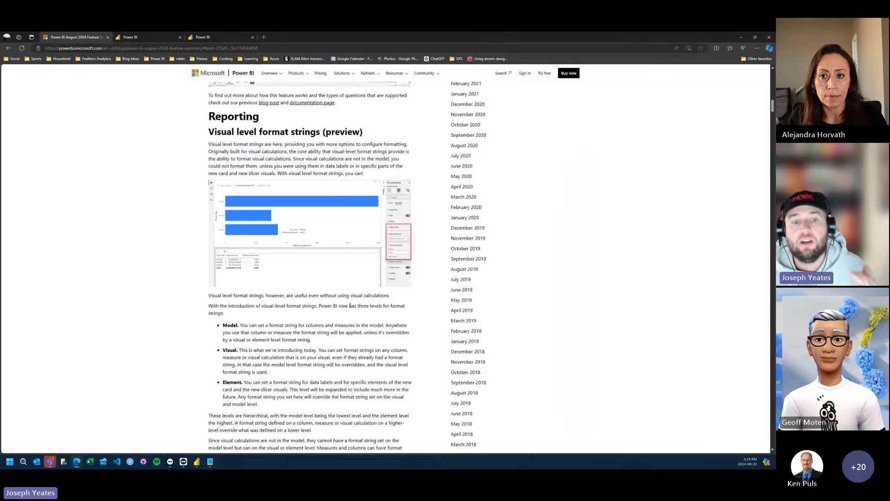
scroll(354, 304, "down", 3)
scroll(353, 304, "down", 10)
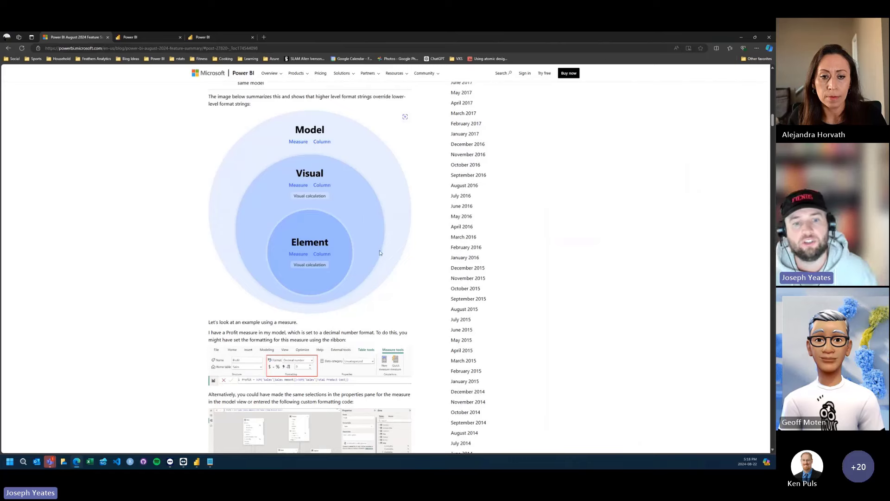
scroll(384, 290, "down", 10)
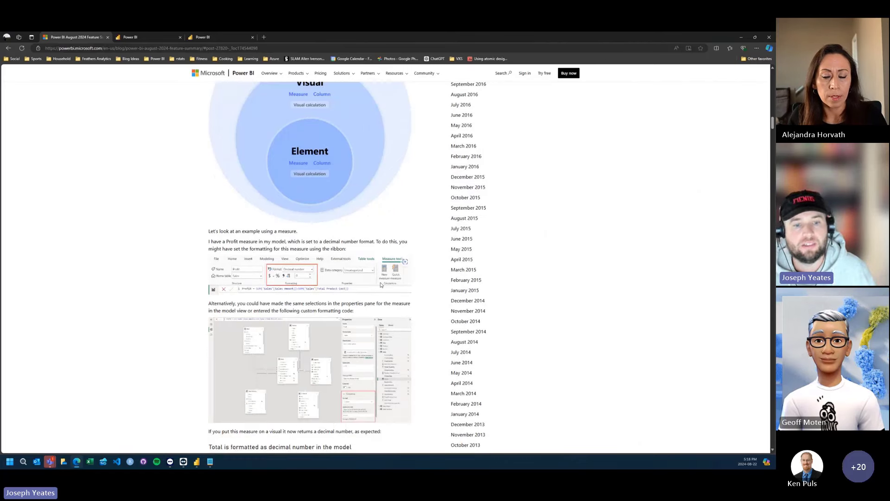
scroll(384, 290, "down", 5)
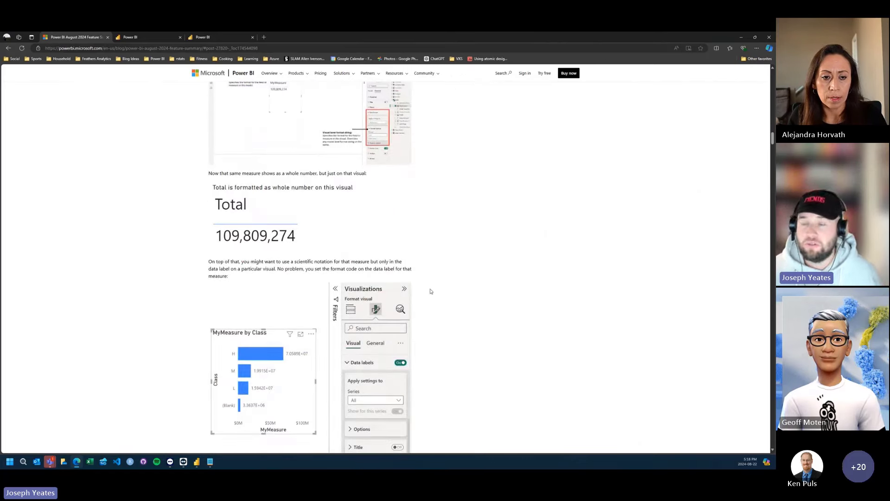
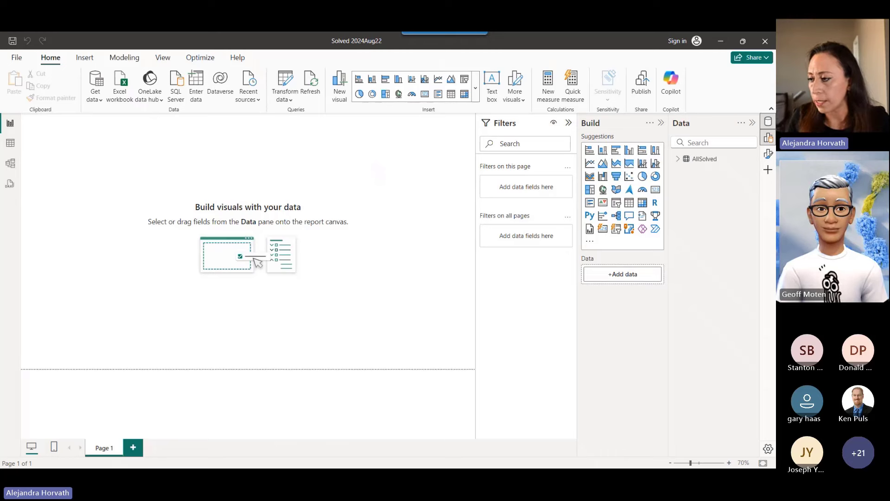
Step: Maximize the Vendors folder window and preview the Demo Feb CSV file and Demo Feb worksheet with a wider preview area
left_click_drag(776, 115, 458, 59)
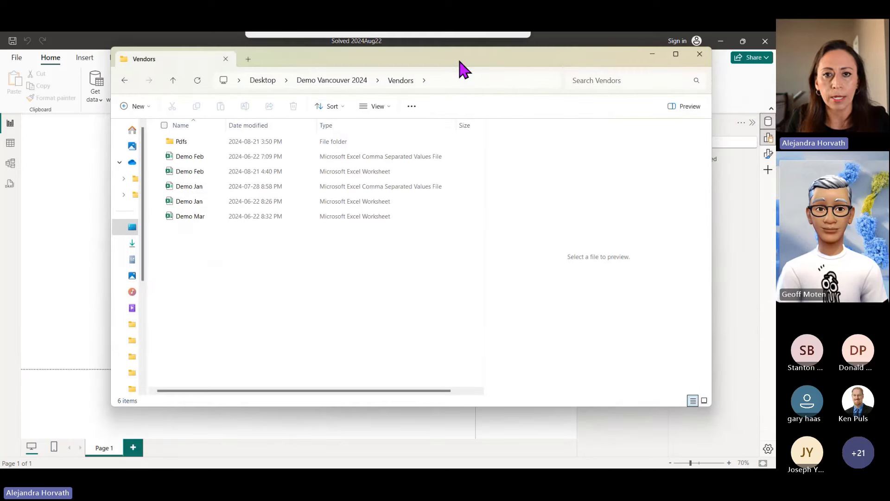
left_click(676, 55)
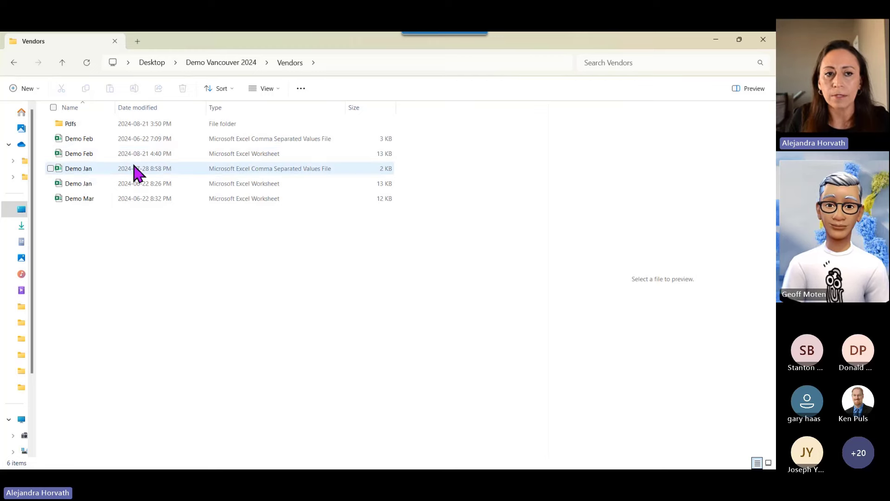
left_click(254, 141)
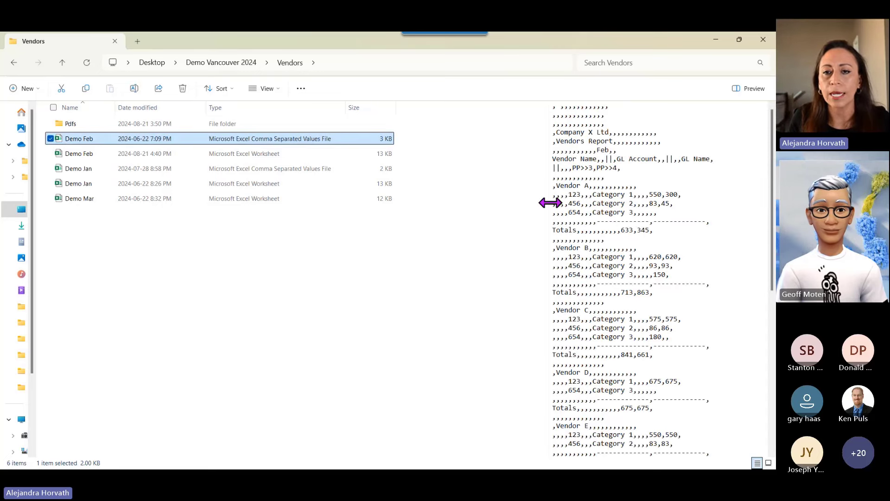
left_click_drag(549, 198, 430, 197)
left_click(287, 154)
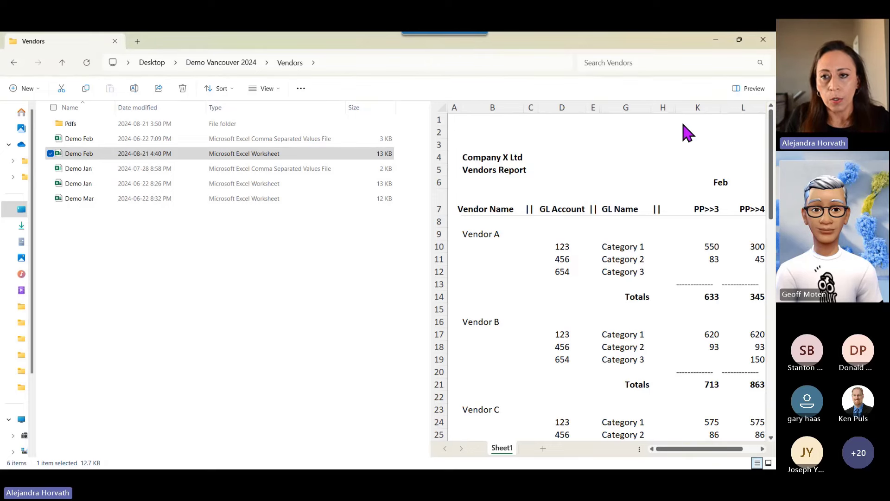
Step: Open the Demo Feb worksheet in Excel and examine the Vendor Name header and rows 1 to 3
left_click(260, 157)
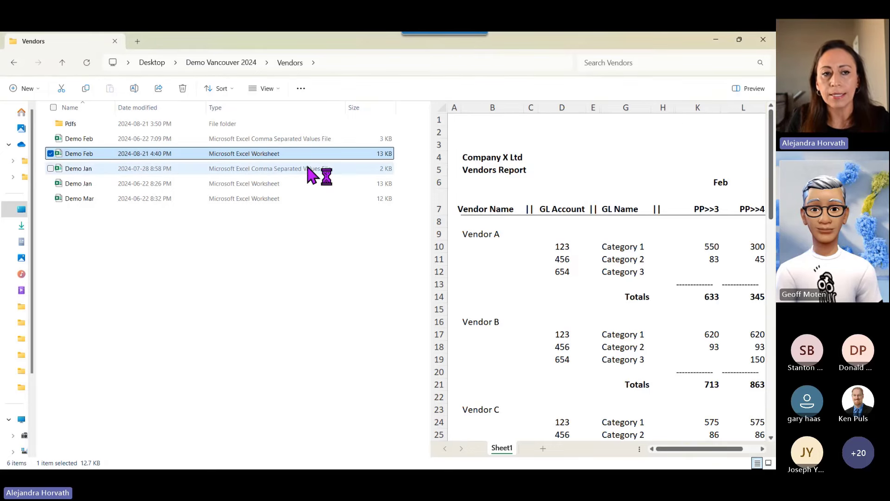
double_click(297, 156)
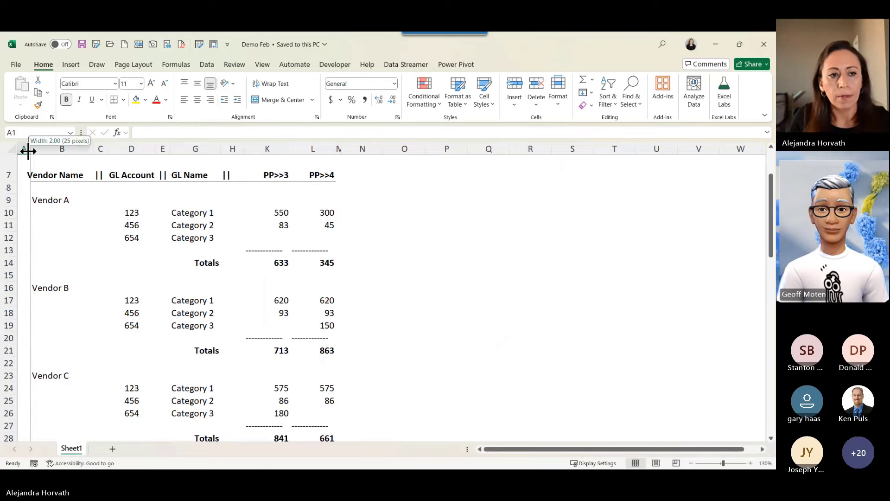
left_click(36, 176)
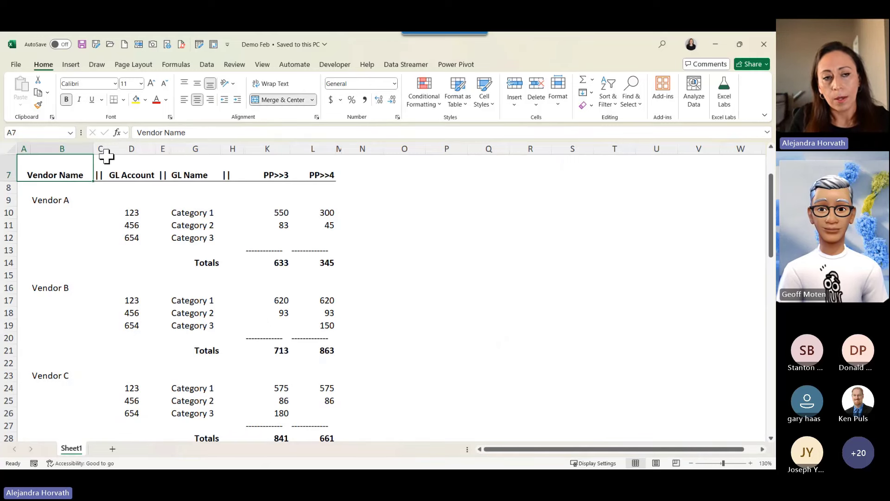
scroll(40, 174, "up", 2)
left_click_drag(10, 161, 6, 190)
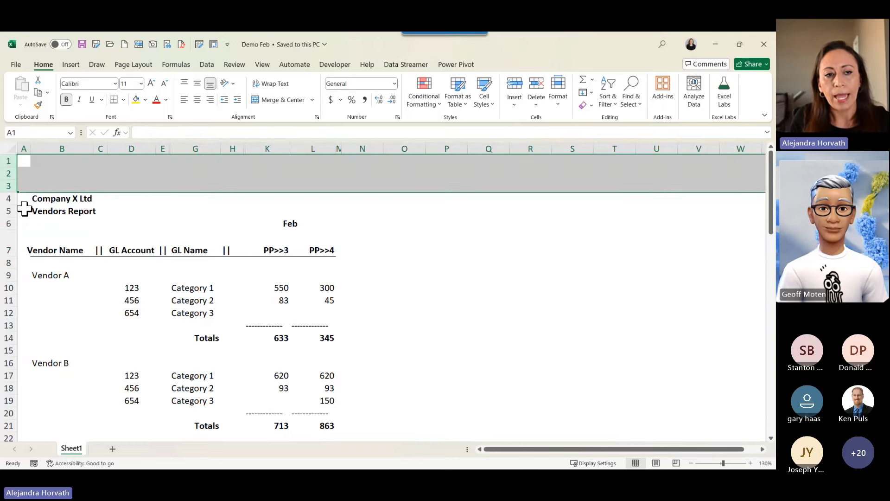
Step: Examine the || separator columns C, E and H from the header row down through the Vendor A rows
left_click_drag(96, 252, 113, 362)
left_click(104, 246)
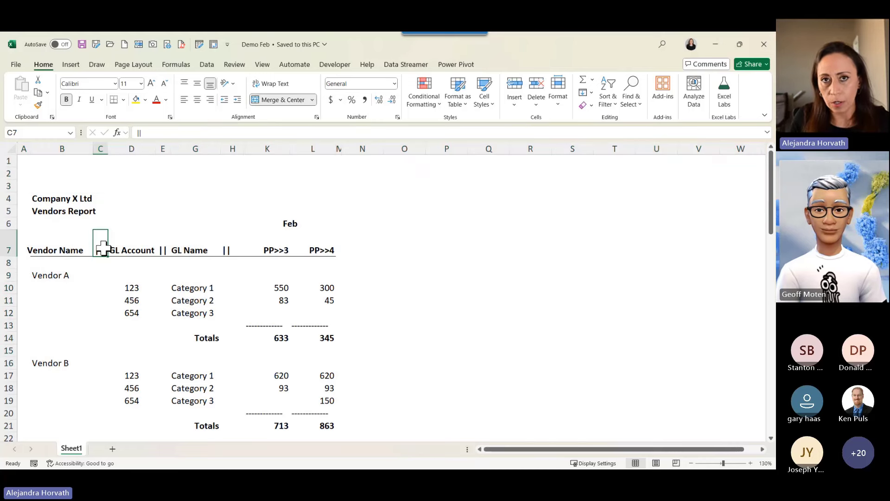
left_click_drag(103, 249, 105, 301)
left_click(229, 250)
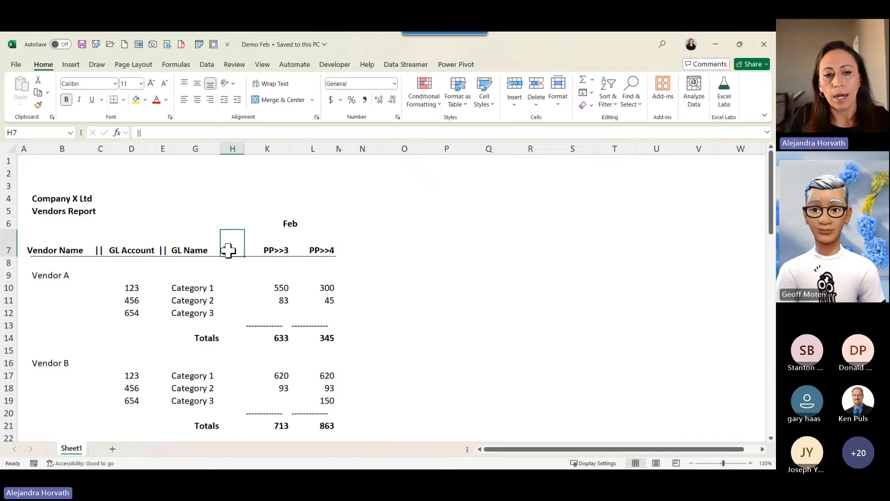
left_click_drag(228, 251, 232, 301)
left_click_drag(160, 246, 165, 298)
Step: Examine the Feb heading in row 6 and the PP>>3 and PP>>4 headers beneath it
left_click_drag(223, 259, 257, 224)
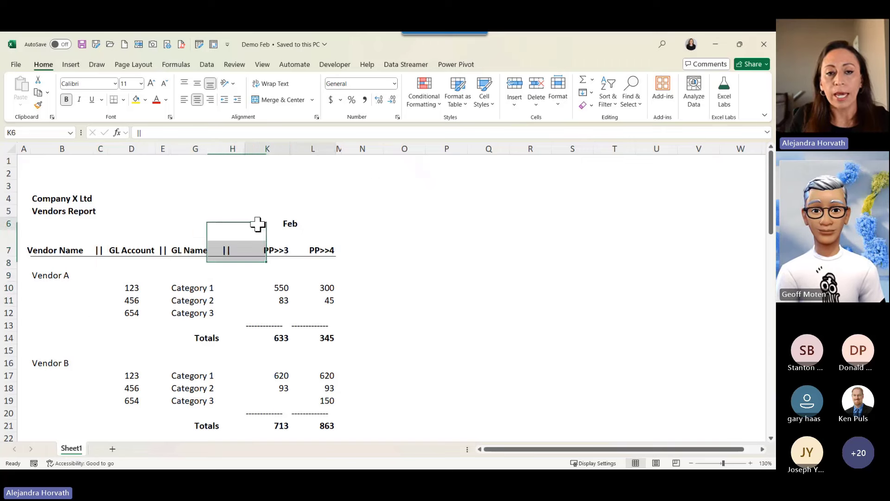
left_click(264, 224)
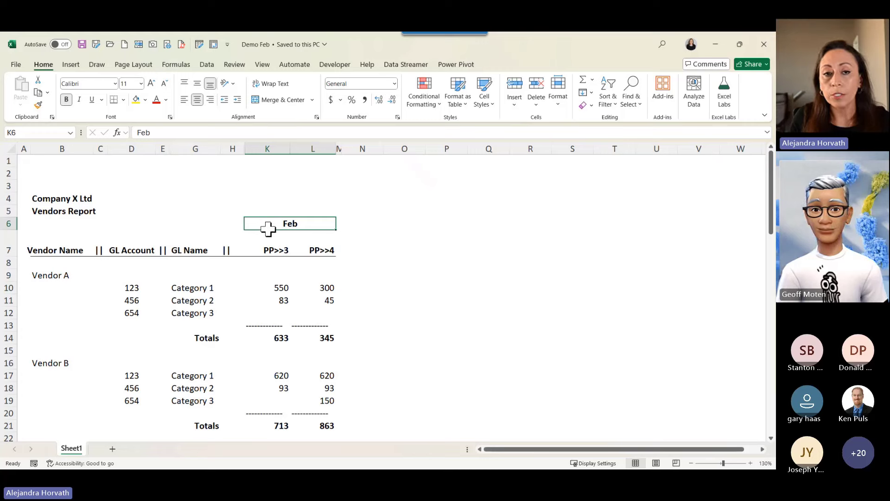
left_click_drag(267, 229, 32, 225)
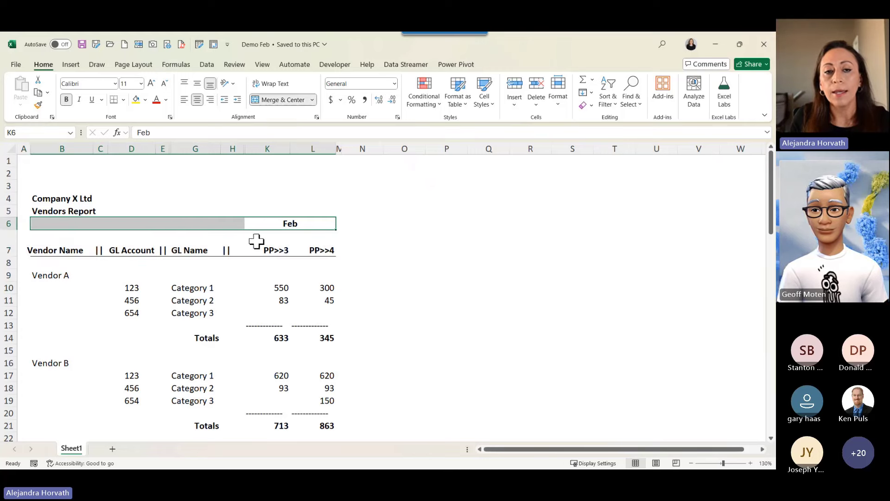
left_click(276, 247)
left_click(320, 241)
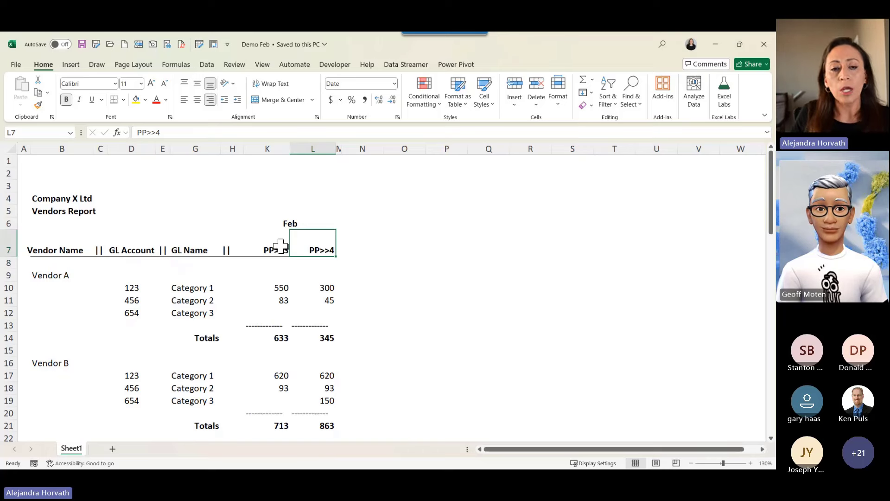
Step: Examine the spacer rows 8 and 15, the Vendor A totals row and the dashed line row above it
left_click(8, 263)
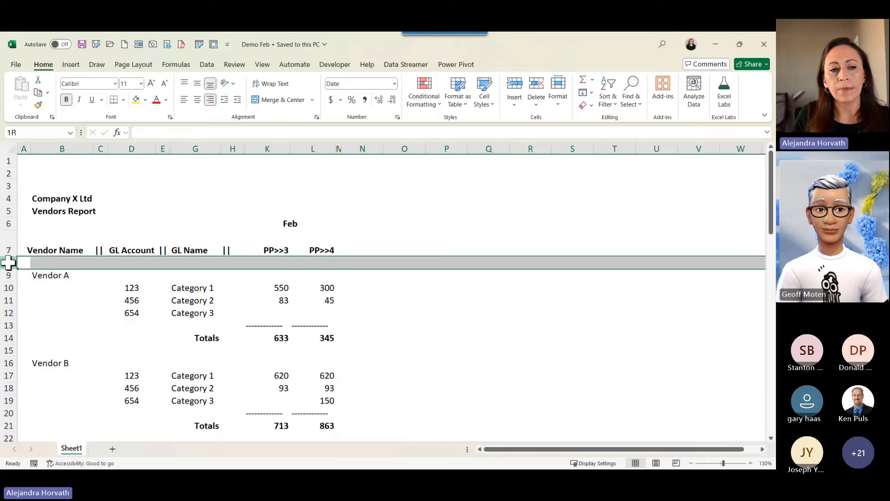
left_click(9, 350)
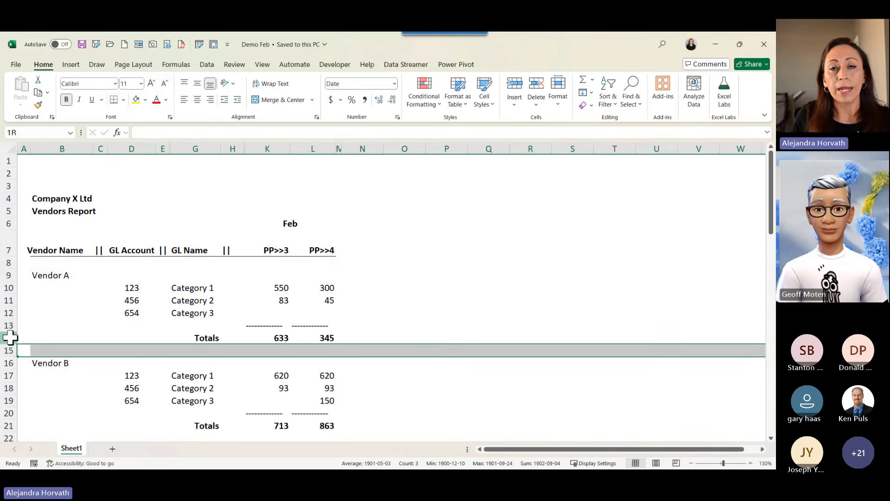
left_click(10, 338)
left_click(9, 325)
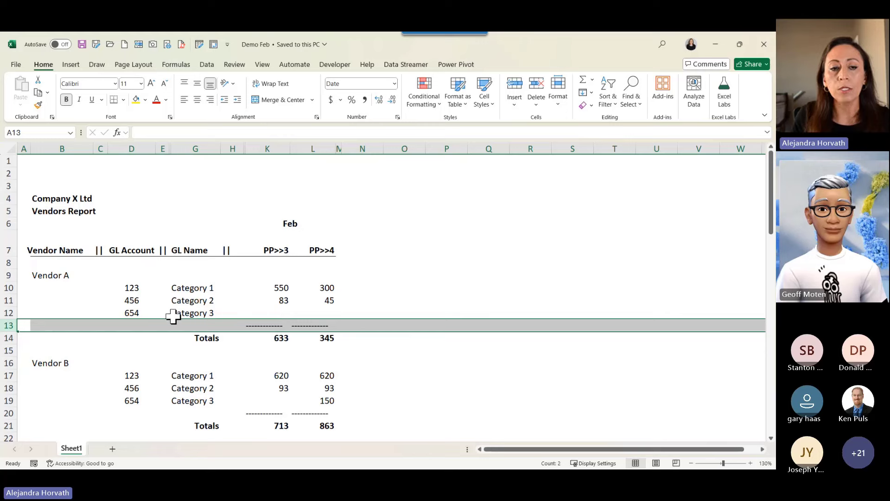
Step: Examine the Vendor A Category 3 row, its PP>>3 and PP>>4 cells, and rows 8 and 9 above the amounts
left_click_drag(135, 314, 183, 311)
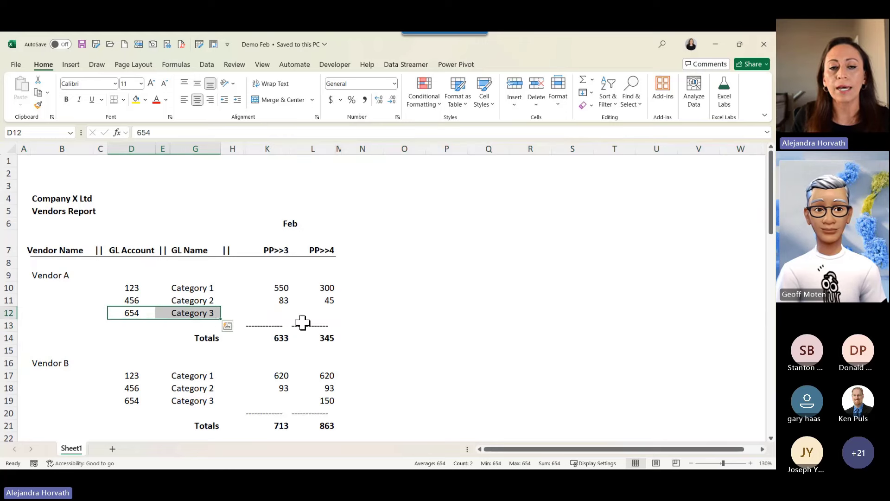
left_click_drag(281, 315, 302, 315)
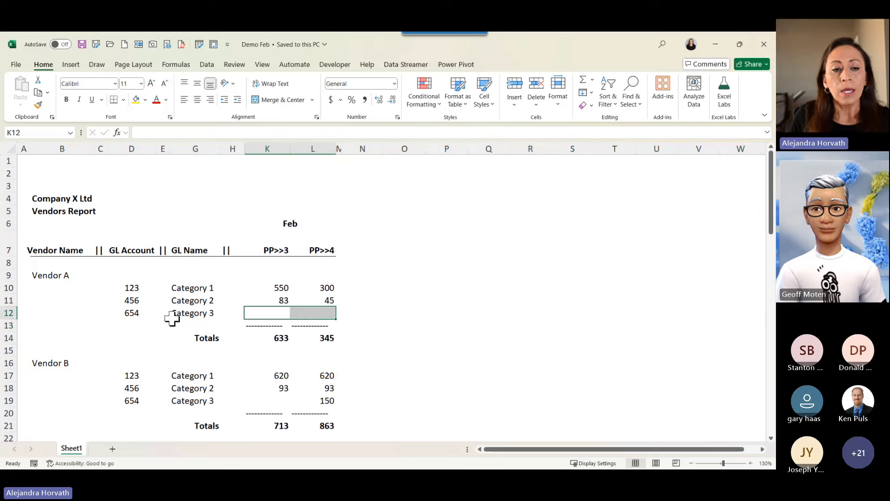
left_click_drag(8, 314, 15, 347)
mouse_move(8, 263)
left_mouse_down()
mouse_move(9, 286)
mouse_move(8, 276)
left_mouse_up()
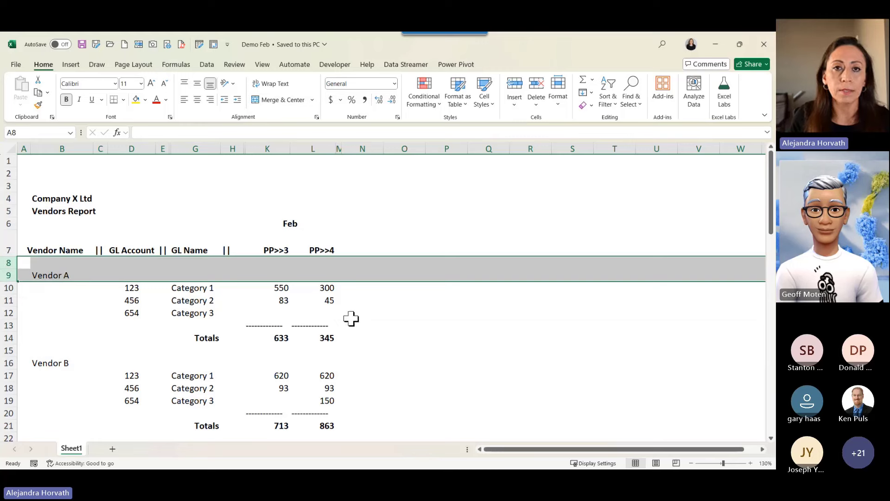
Step: Examine separator columns C and E and the PP>>3 and PP>>4 headers in row 7
left_click(101, 149)
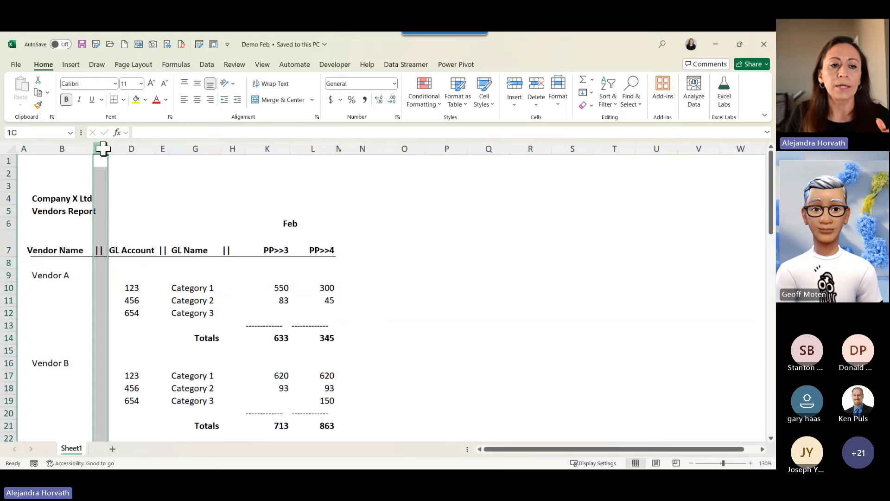
left_click(162, 148)
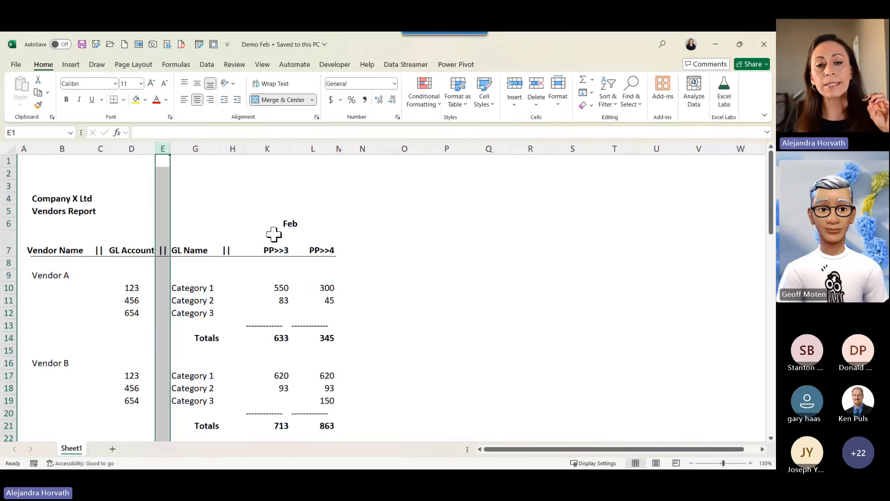
left_click(281, 250)
left_click_drag(281, 250, 308, 249)
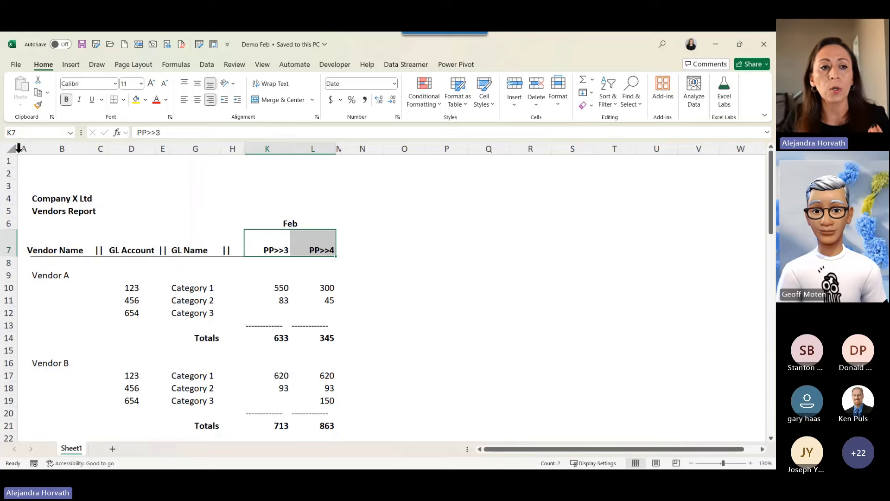
Step: Collapse column A to zero width and compare the Vendor Name header's cell reference with column B
left_click_drag(35, 152, 20, 153)
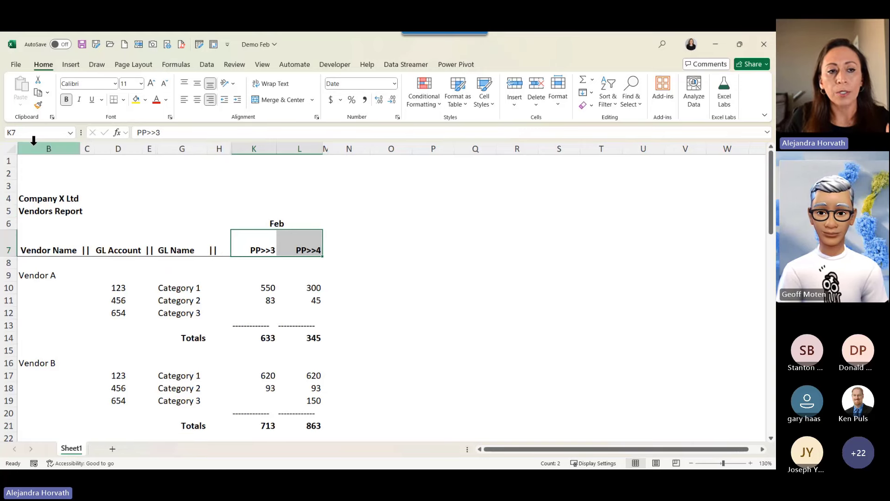
left_click(40, 245)
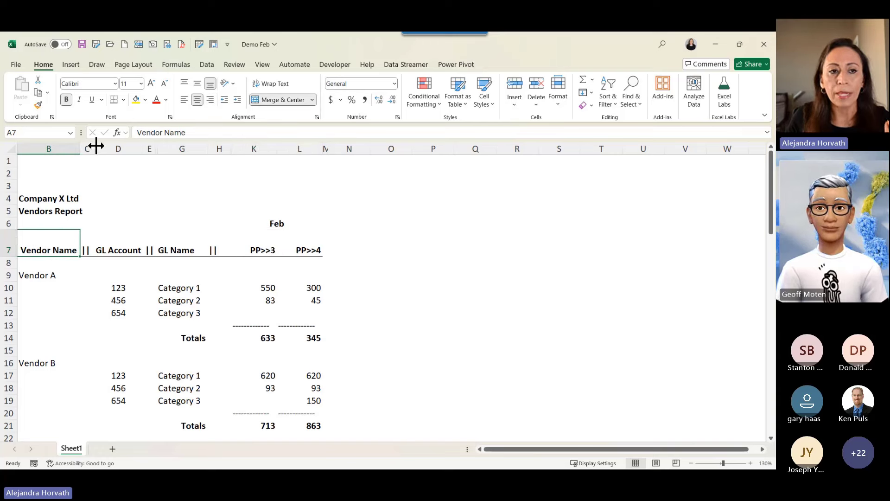
left_click(47, 133)
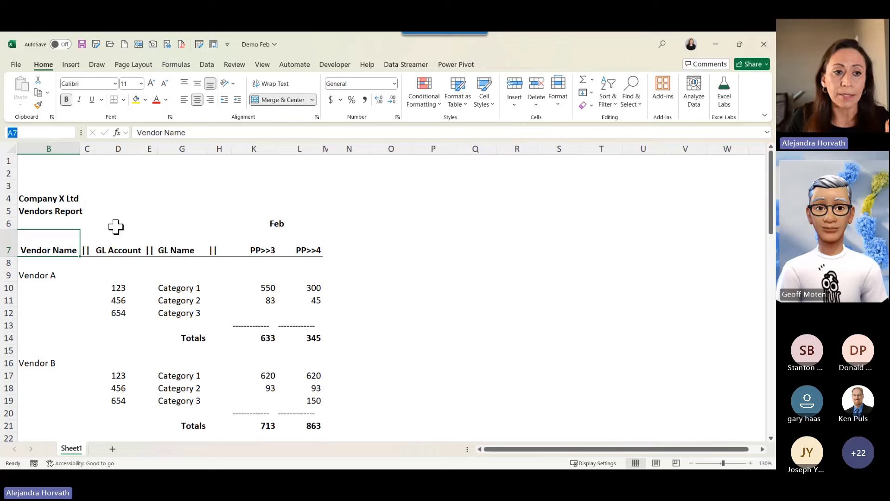
left_click(59, 175)
left_click(49, 145)
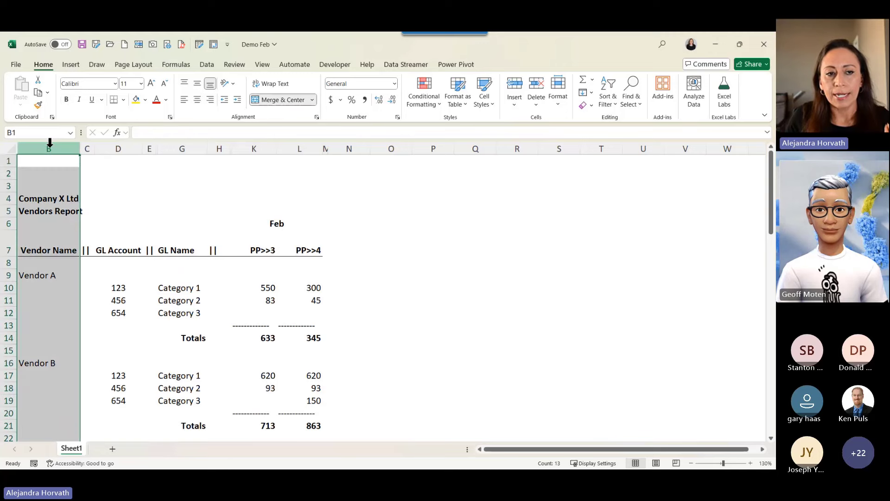
left_click(60, 250)
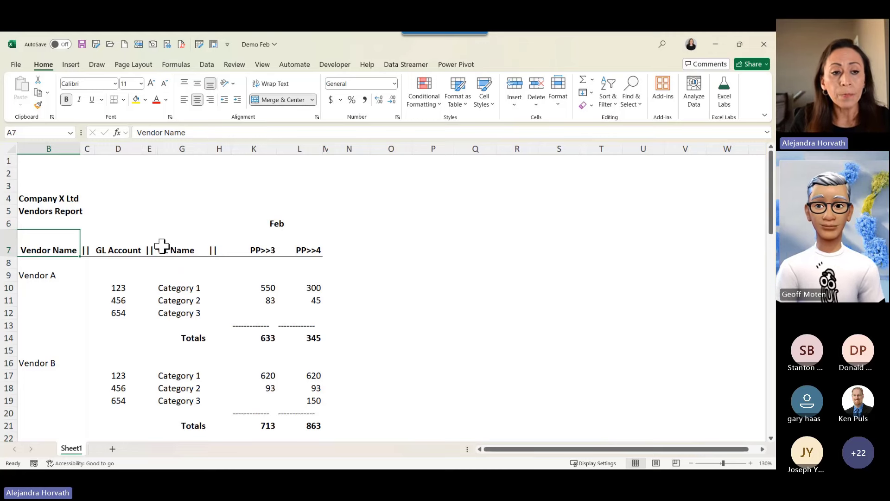
scroll(148, 260, "down", 2)
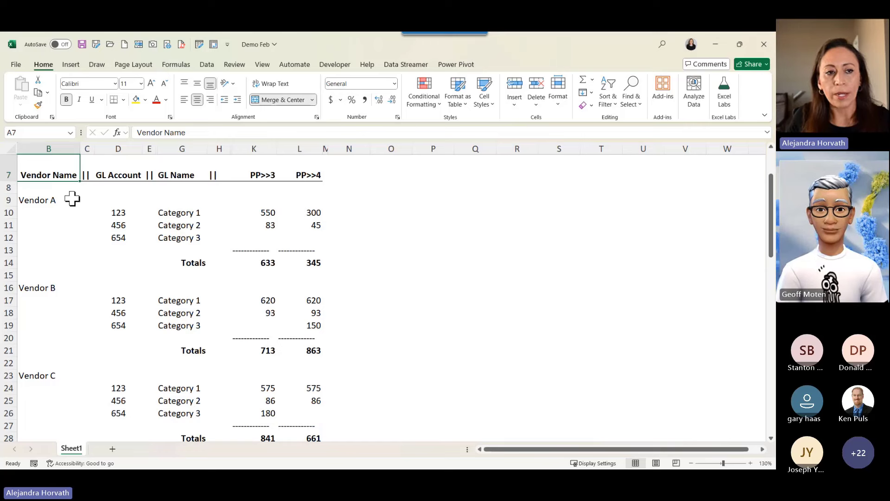
scroll(60, 170, "up", 2)
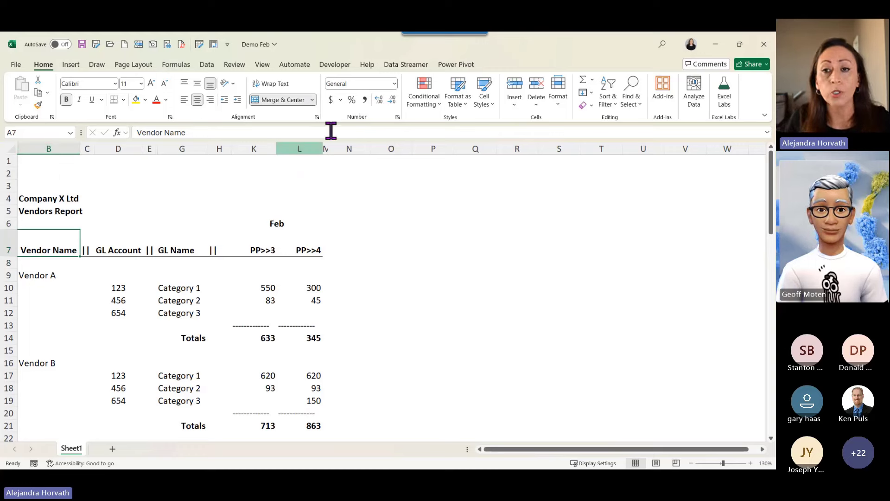
Step: Close the Demo Feb workbook without saving and preview the Demo Jan and Demo Mar worksheets in the Vendors folder
left_click(762, 45)
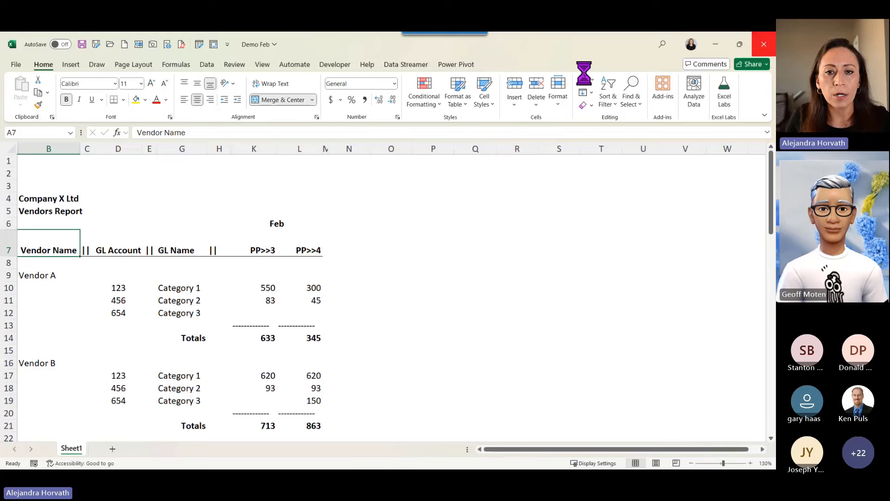
left_click(426, 328)
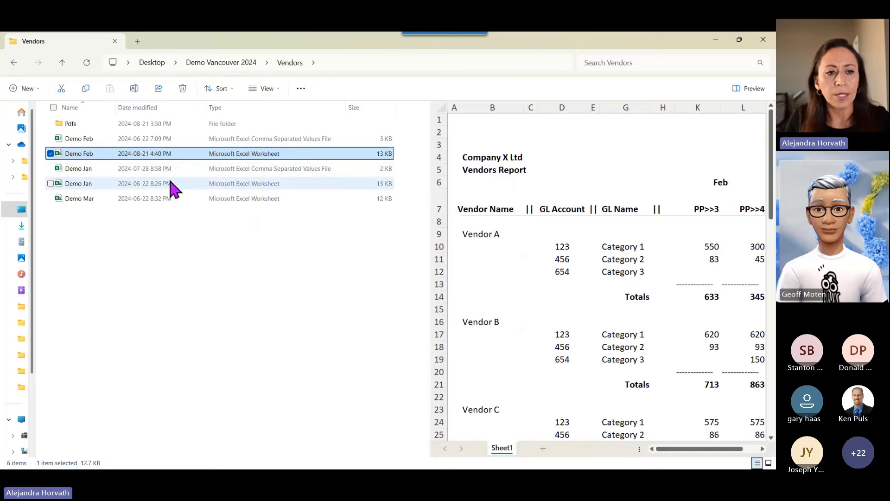
left_click(146, 185)
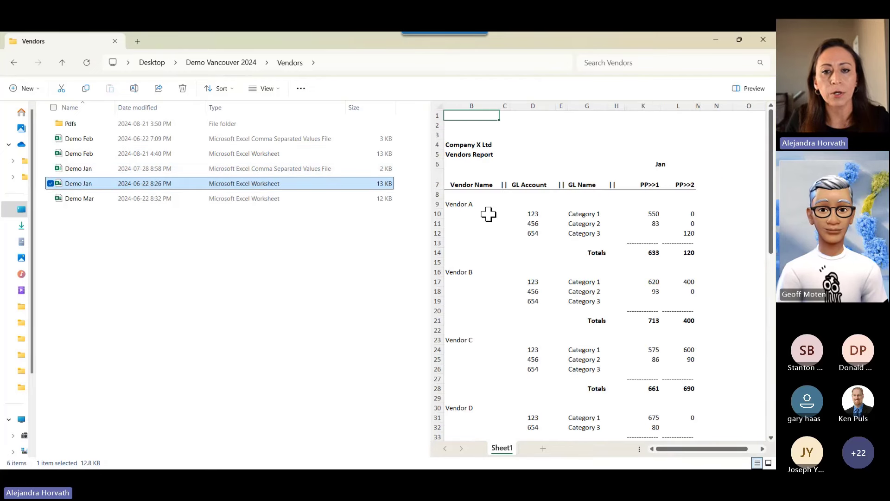
left_click(141, 199)
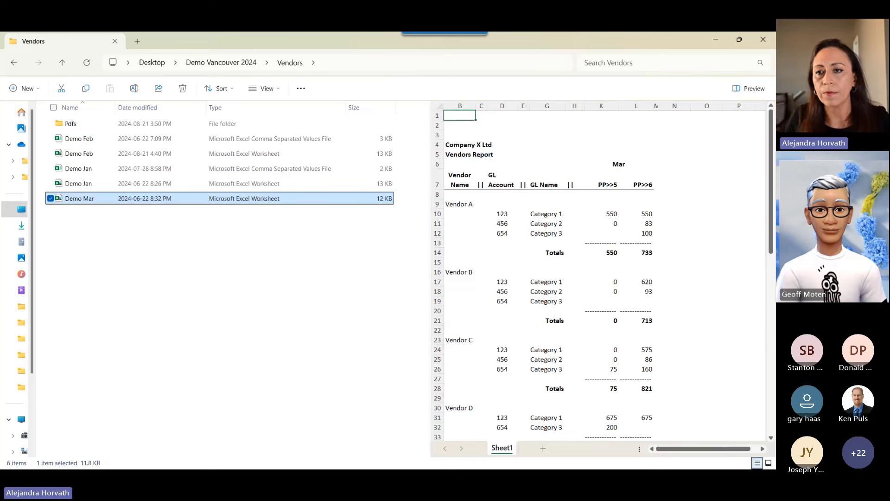
Step: Switch to Power BI Desktop, open the Power Query Editor for Solved 2024Aug22 and enlarge its display
key("alt+Tab")
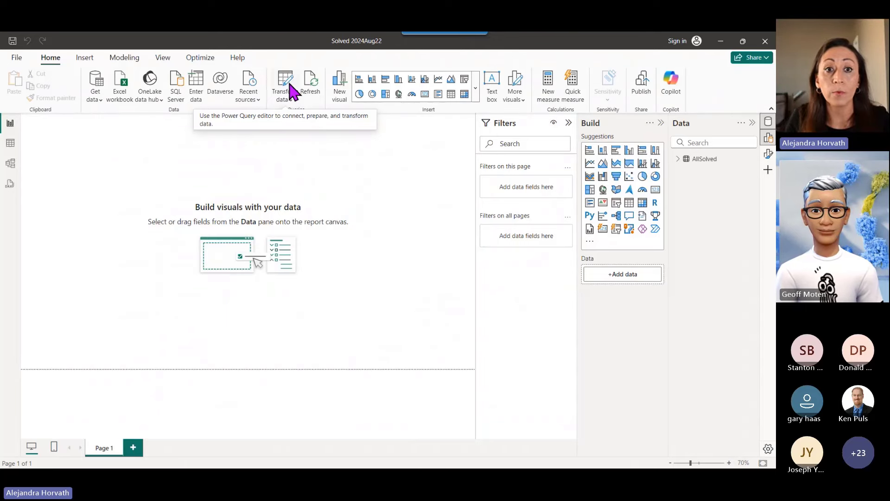
left_click(293, 90)
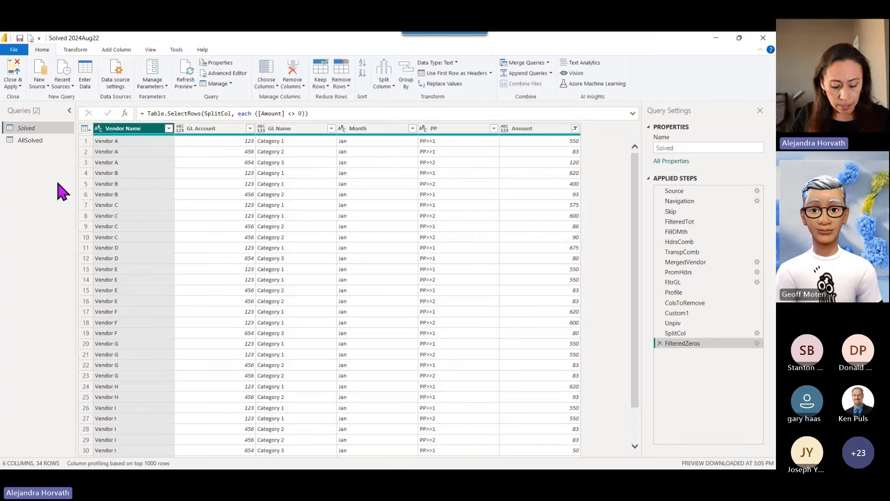
key("ctrl+shift+equal")
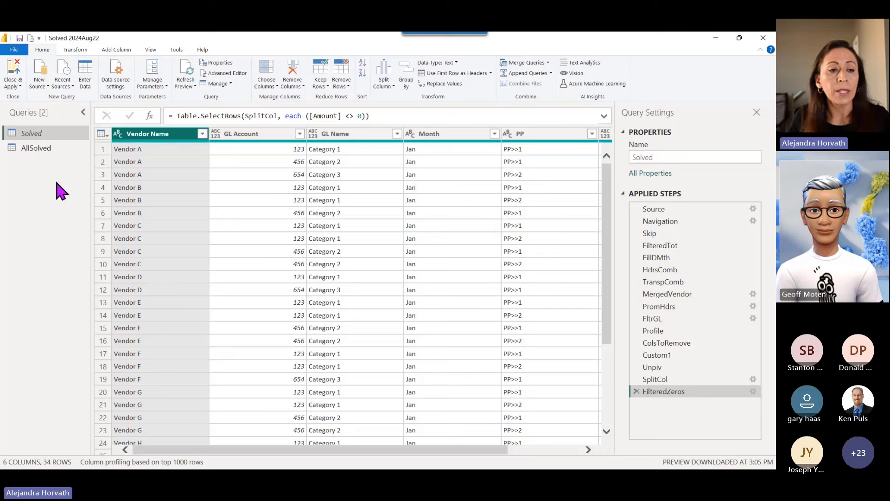
Step: Create a new Excel workbook query from the Demo Jan file in the Vendors folder
right_click(52, 170)
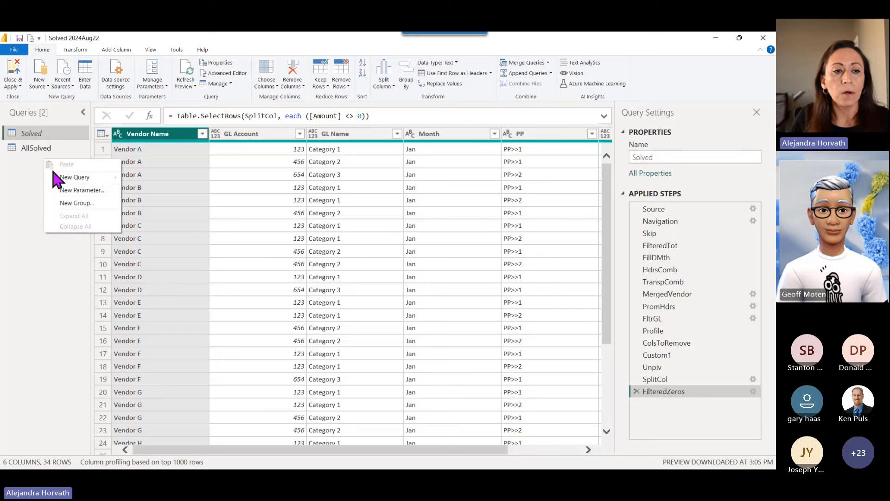
right_click(19, 167)
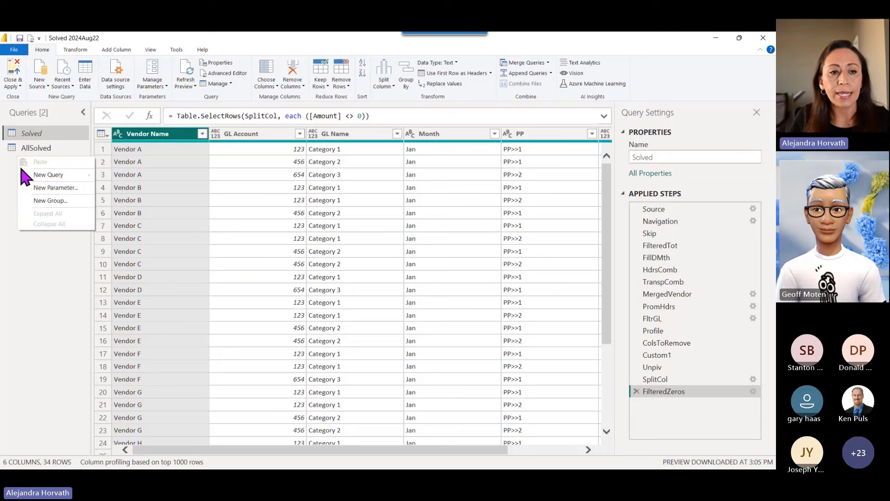
left_click(147, 175)
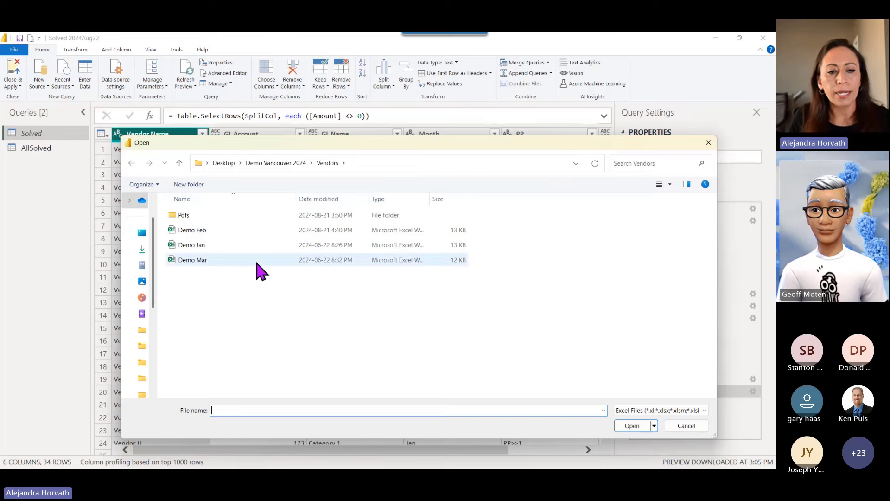
left_click(242, 255)
double_click(242, 255)
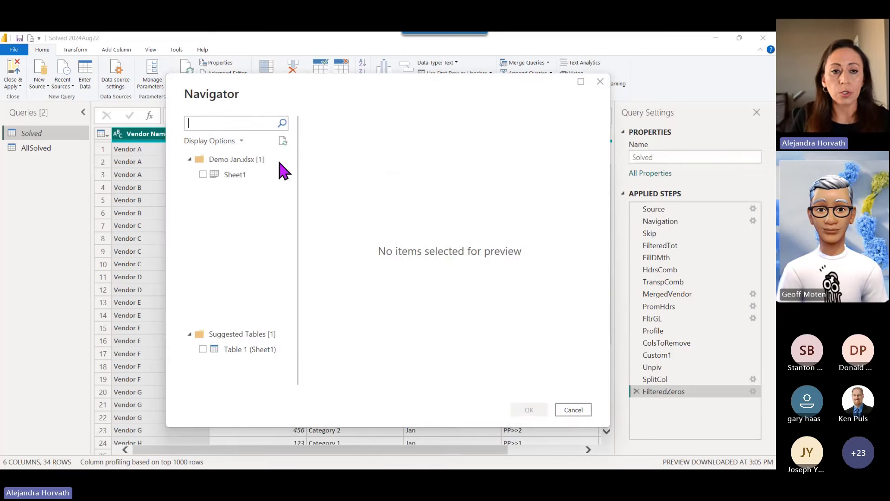
Step: Preview Sheet1 of Demo Jan.xlsx across its columns in a widened Navigator and load it as a query
left_click(232, 175)
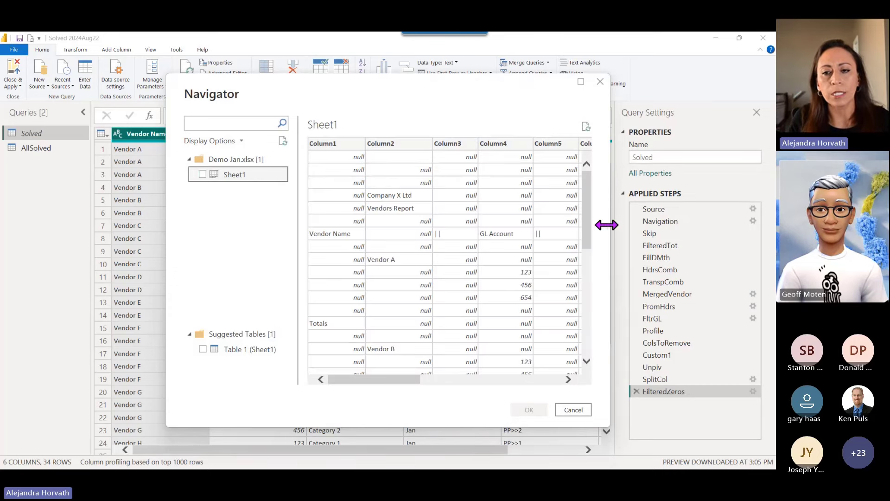
left_click_drag(609, 223, 748, 201)
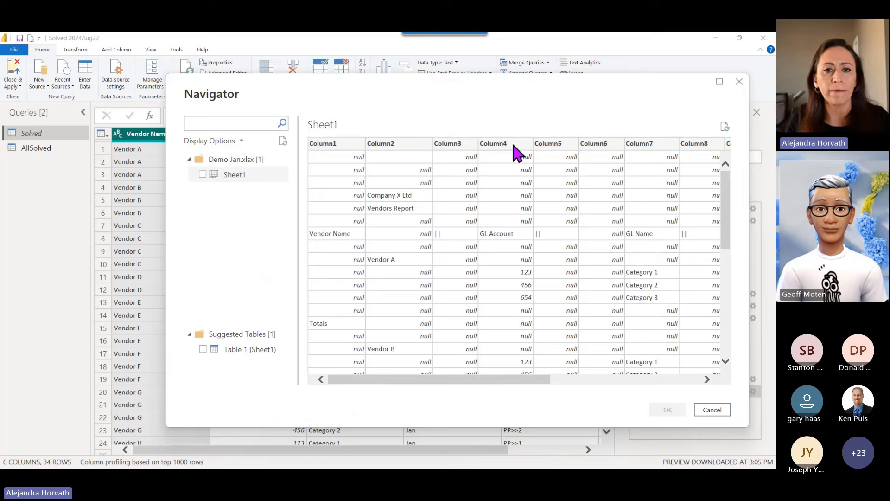
scroll(431, 209, "down", 1)
scroll(426, 213, "up", 1)
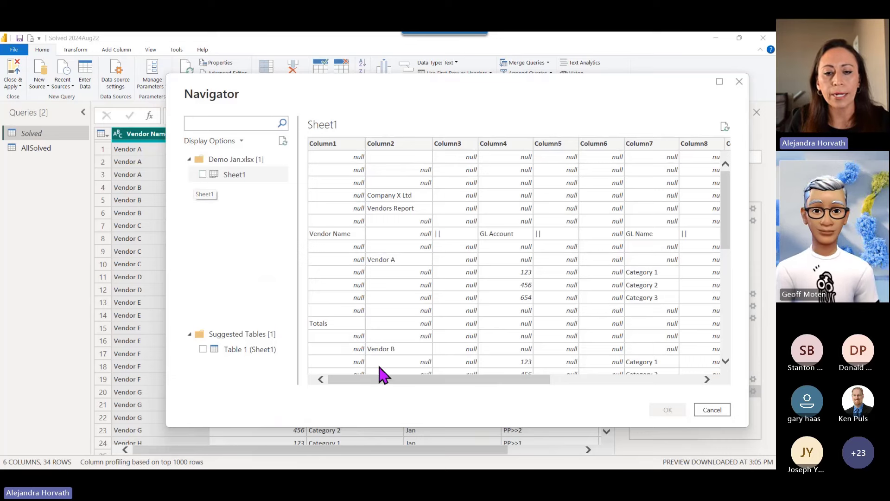
left_click_drag(382, 379, 493, 368)
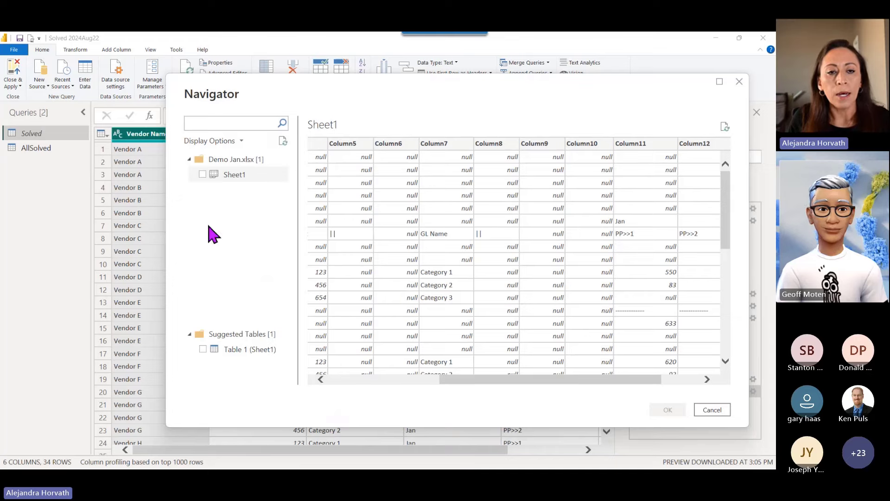
left_click(202, 174)
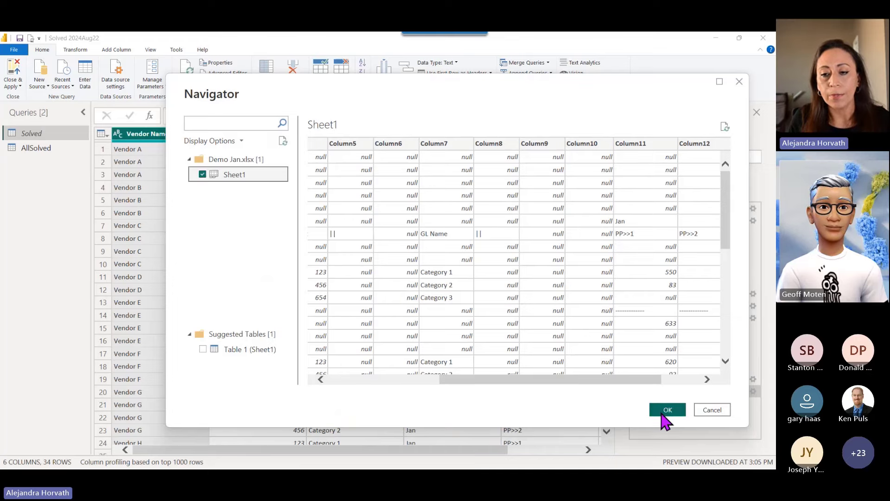
left_click(662, 413)
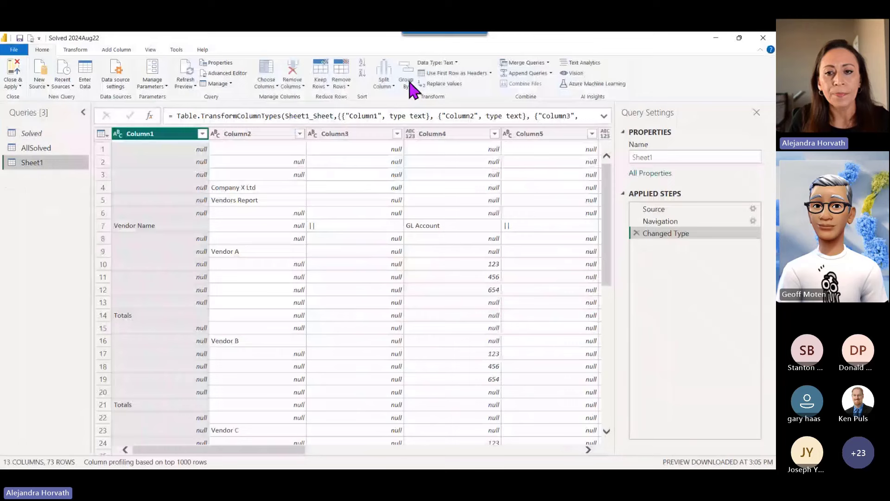
Step: Rename the Sheet1 query as Demo
double_click(52, 162)
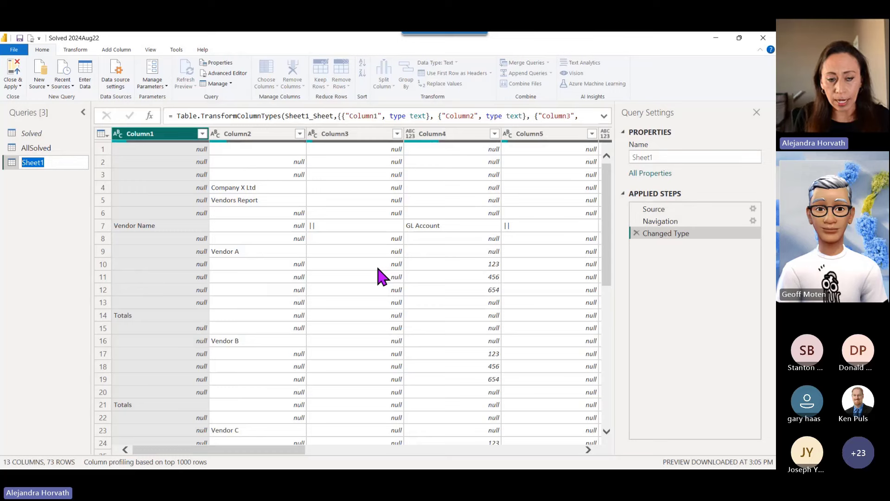
type("De")
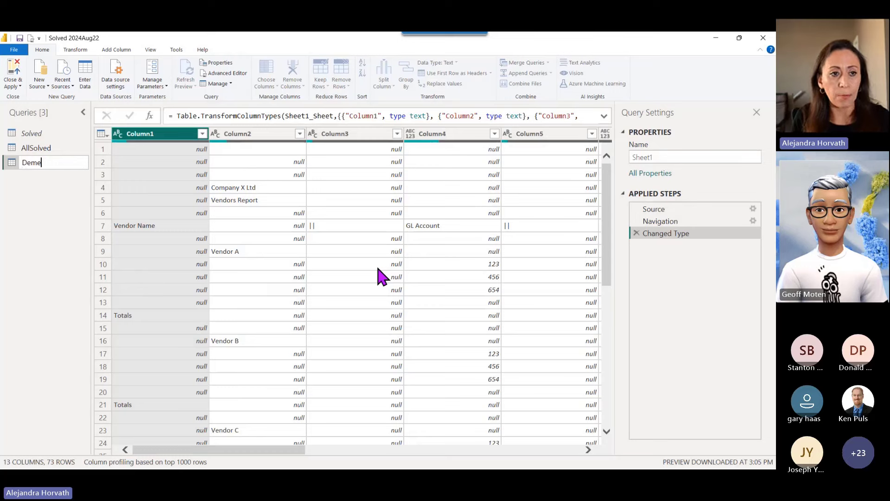
type("mo")
key("Return")
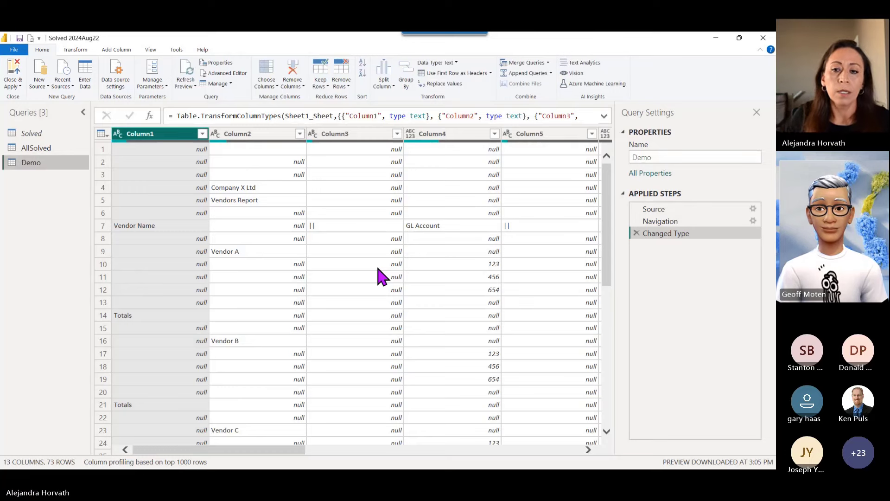
Step: Collapse the query list and remove the Changed Type step from the Demo query
left_click(81, 113)
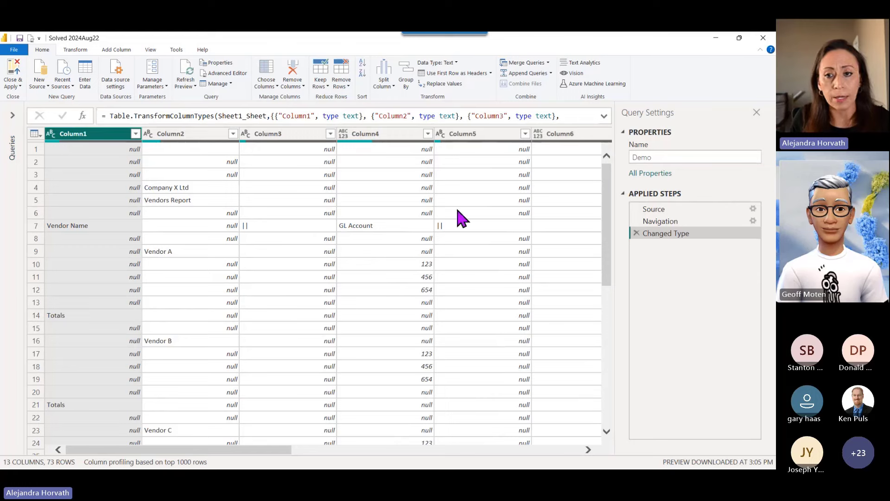
left_click(637, 233)
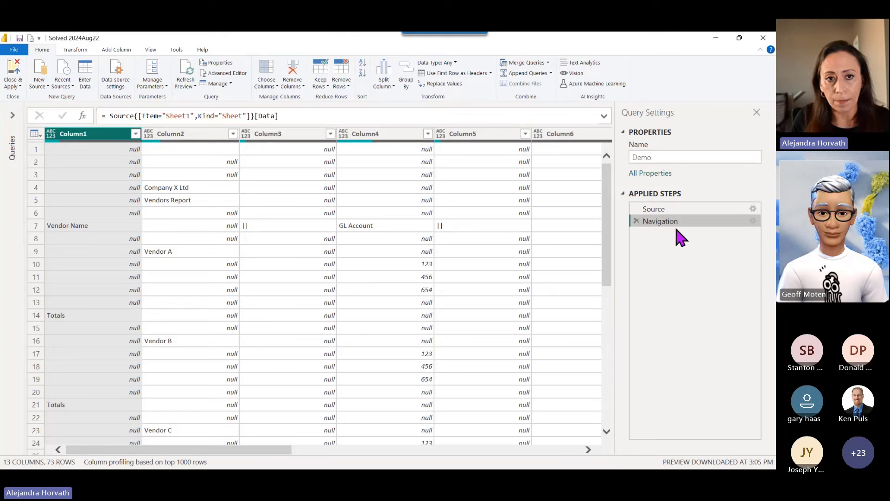
Step: Examine the first six rows of the Demo query and the month label in Column11 above the column headers
left_click(36, 151)
left_click(36, 162)
left_click(36, 174)
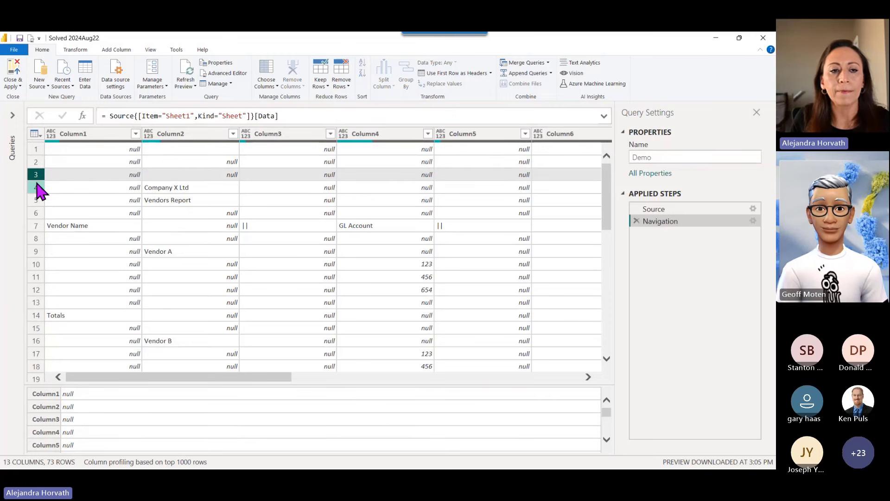
left_click(36, 186)
left_click(37, 200)
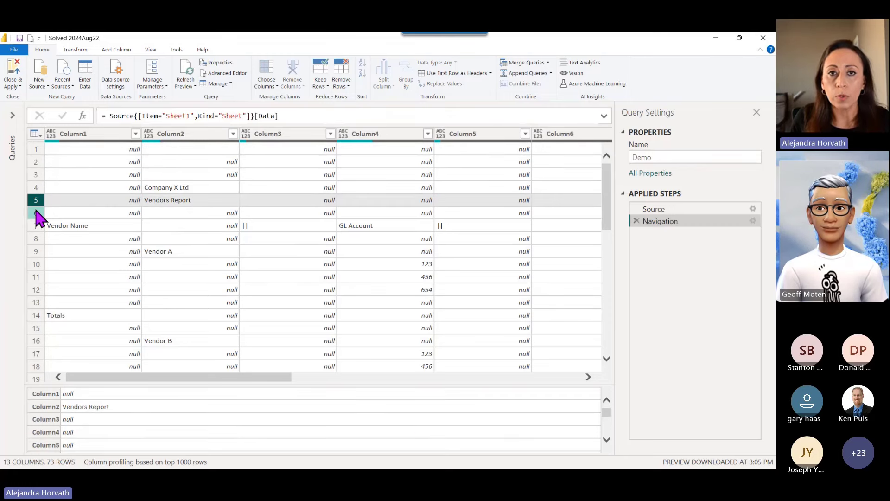
left_click(33, 216)
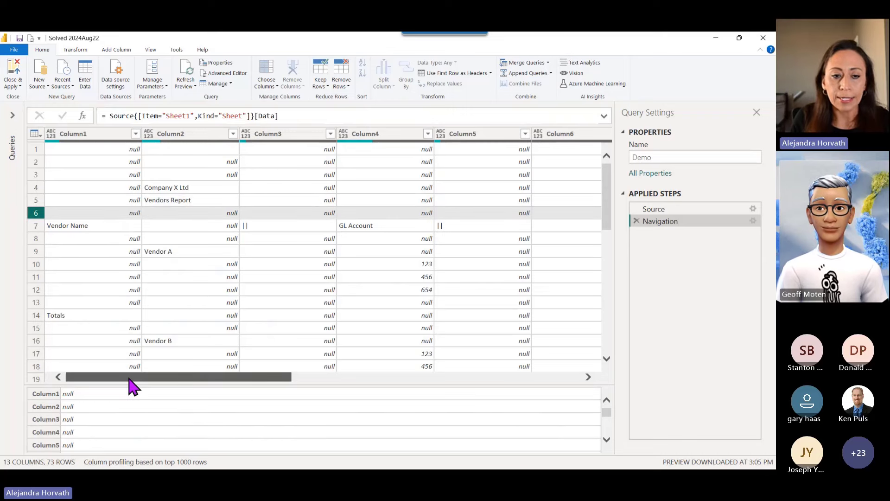
left_click_drag(130, 379, 329, 378)
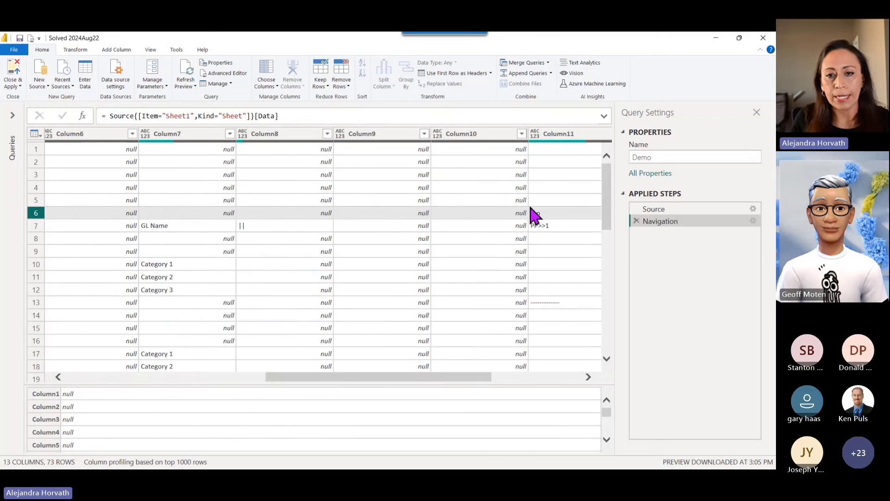
left_click_drag(414, 377, 505, 377)
left_click(389, 214)
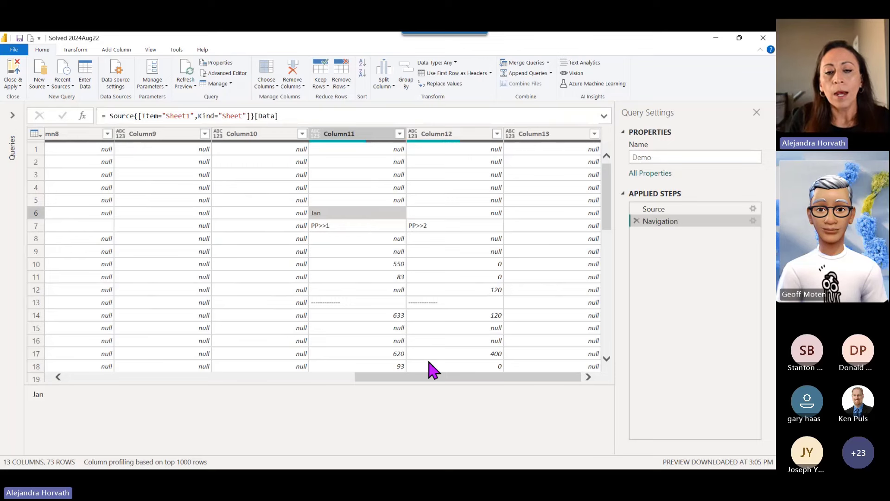
left_click_drag(433, 377, 63, 423)
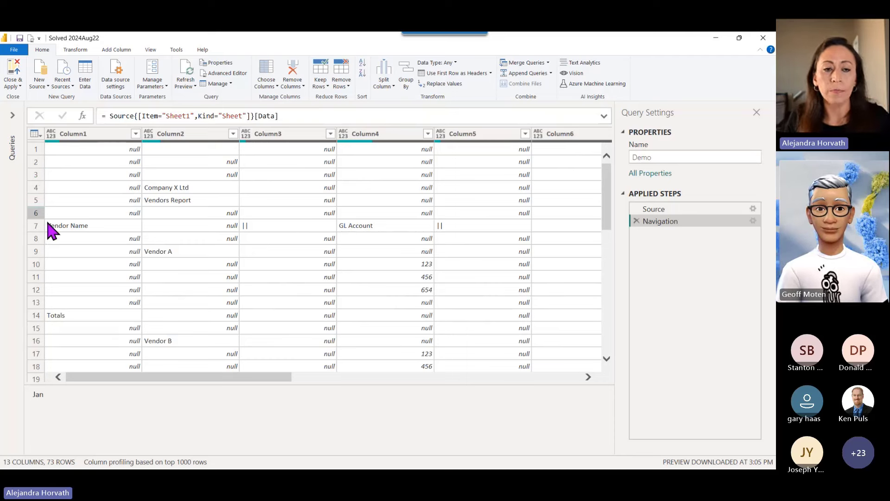
Step: Add a custom step after Navigation and begin its formula as Table.TransformColumns (Sheet1_Sheet, with the second argument left open
left_click(83, 117)
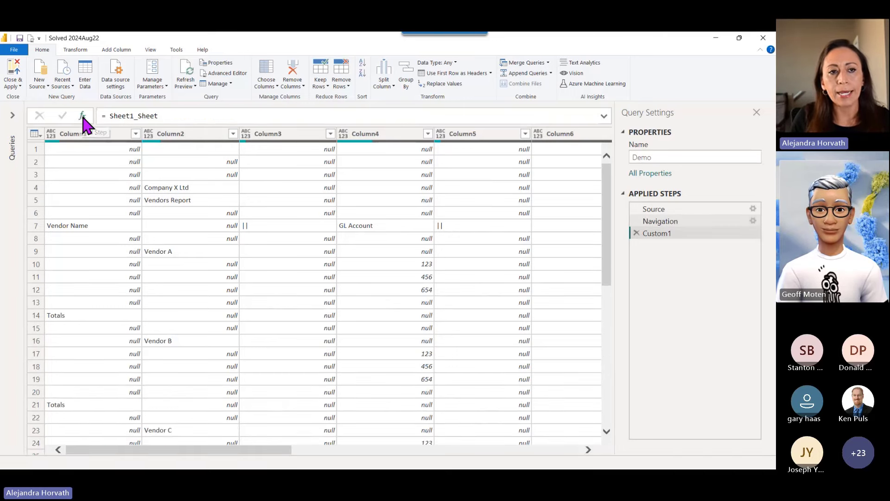
left_click(104, 116)
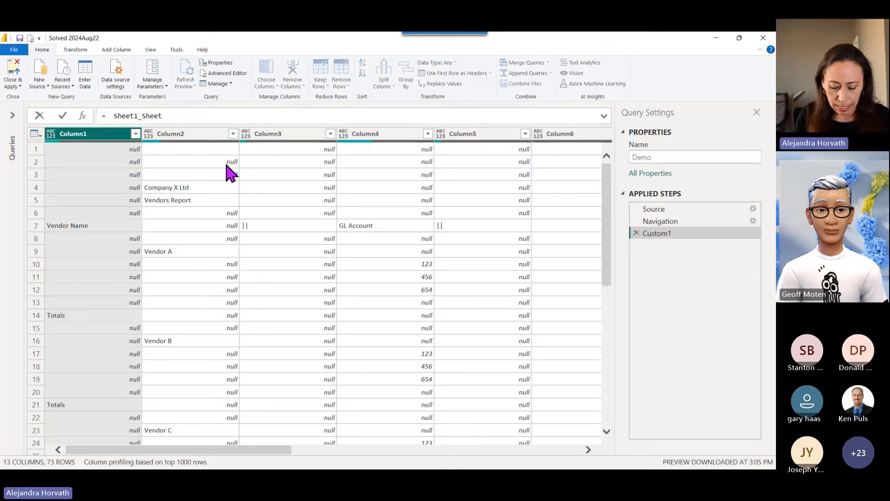
type("tatr")
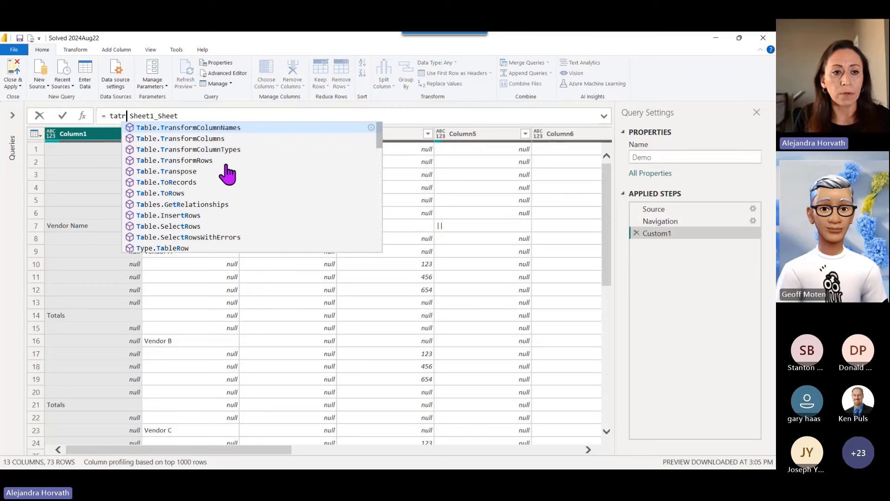
type("co")
key("Down")
key("Tab")
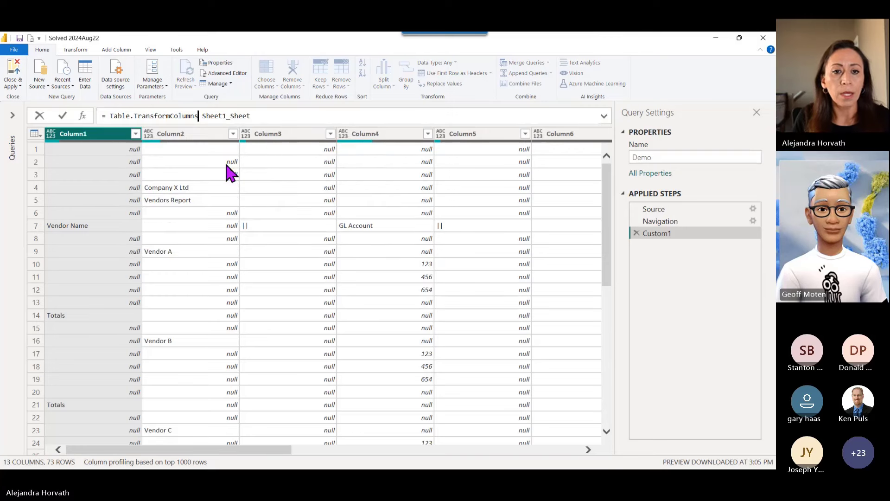
type("(")
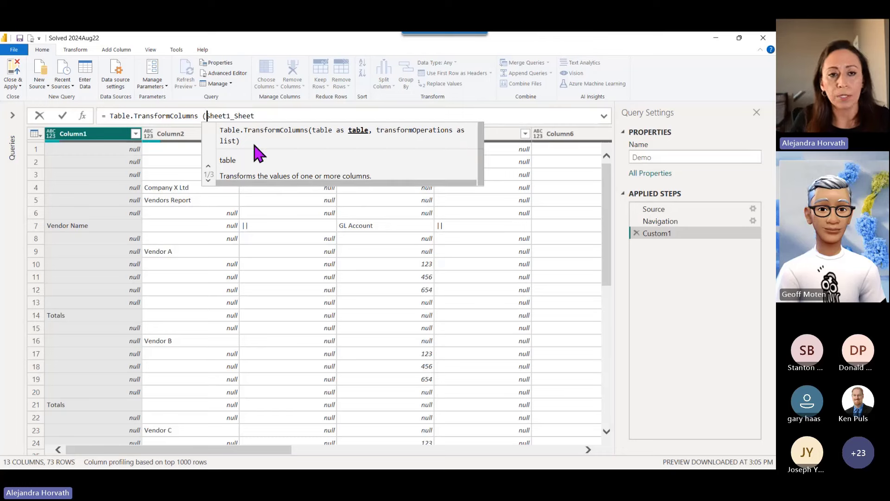
left_click(283, 111)
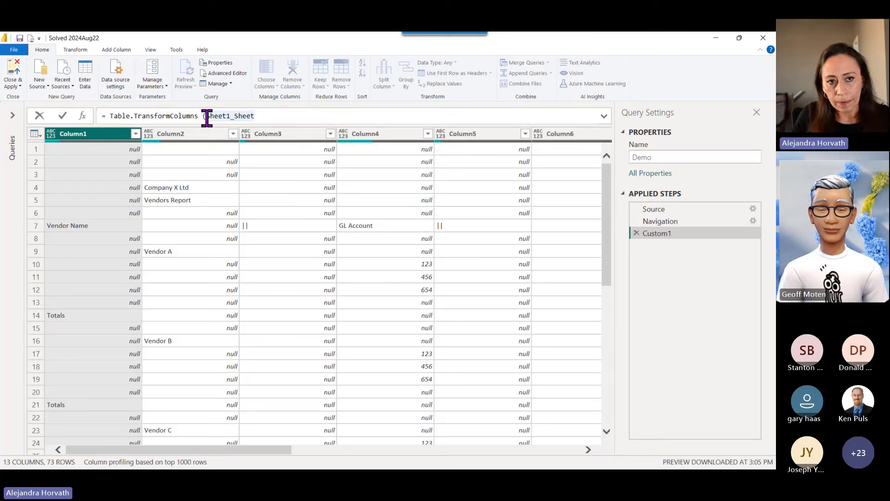
left_click_drag(207, 117, 252, 118)
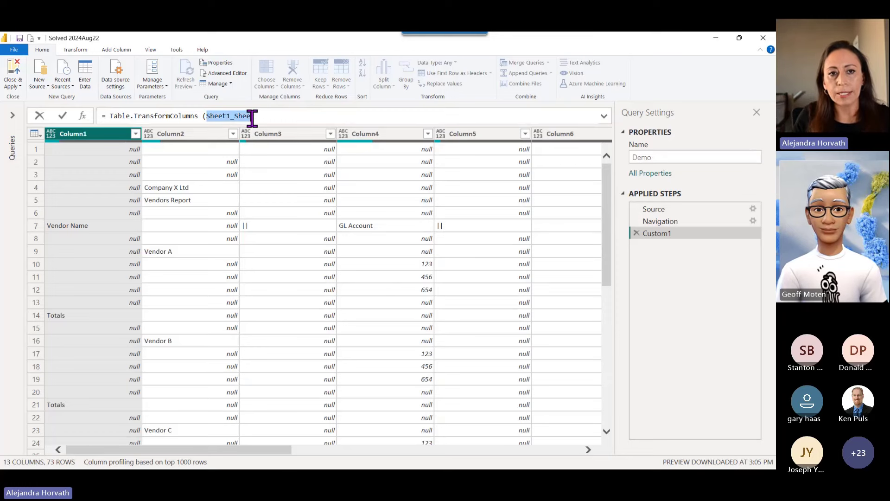
left_click(318, 119)
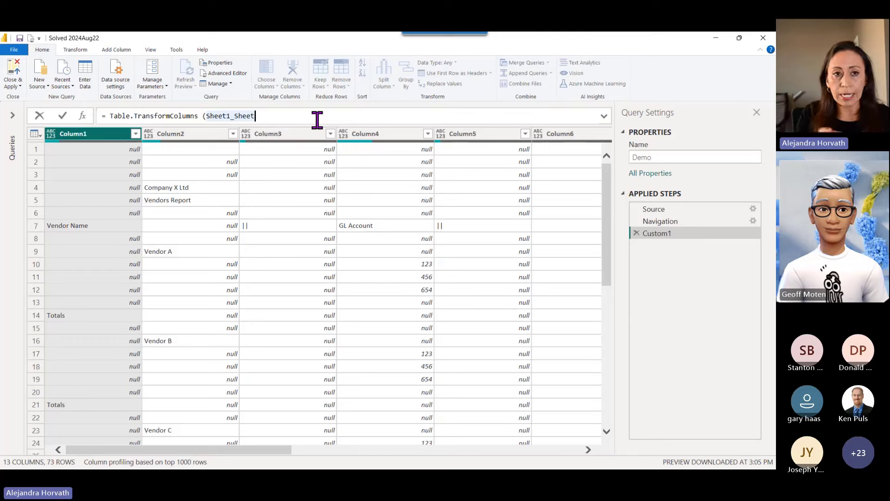
type(",")
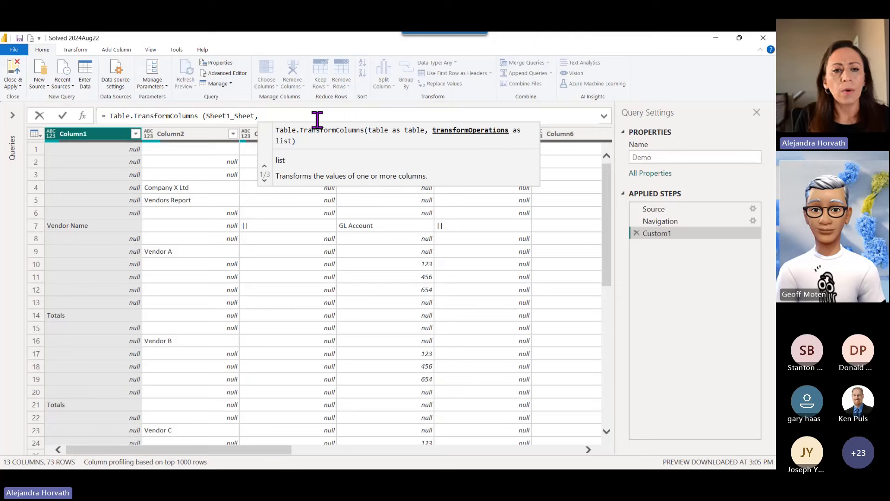
key("Escape")
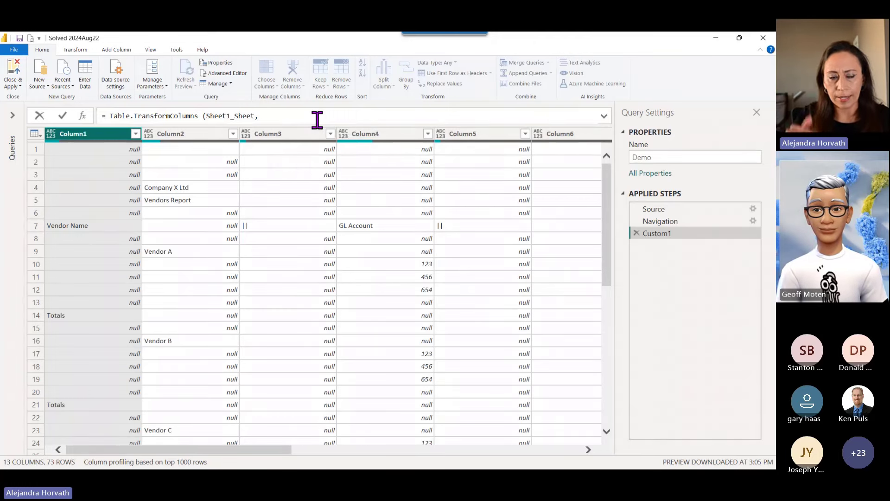
Step: Replace TransformColumns with Table.Skip in the custom step and apply the formula Table.Skip (Sheet1_Sheet, 5)
key("Right")
key("Right")
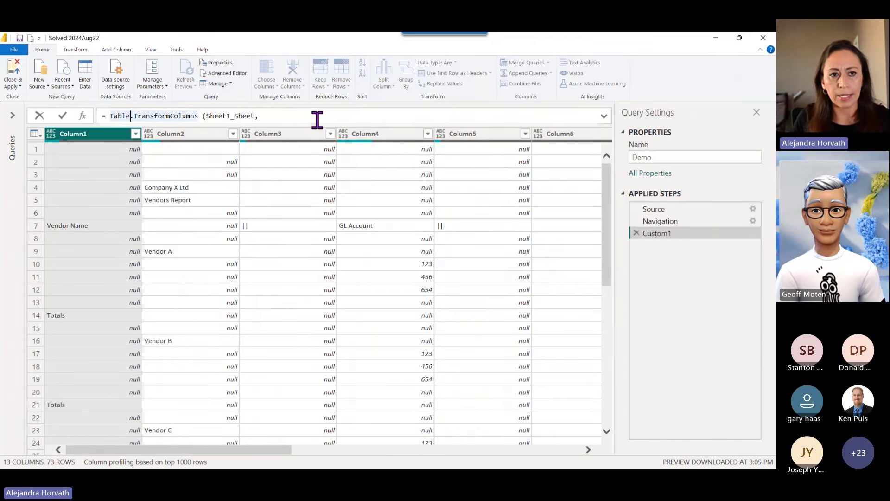
key("Right")
key("shift+Right")
key("shift+Right")
key("shift+Right")
key("shift+Right")
key("shift+Right")
key("shift+Right")
key("shift+Right")
key("shift+Right")
key("shift+Right")
key("shift+Right")
key("shift+Right")
key("shift+Right")
key("shift+Right")
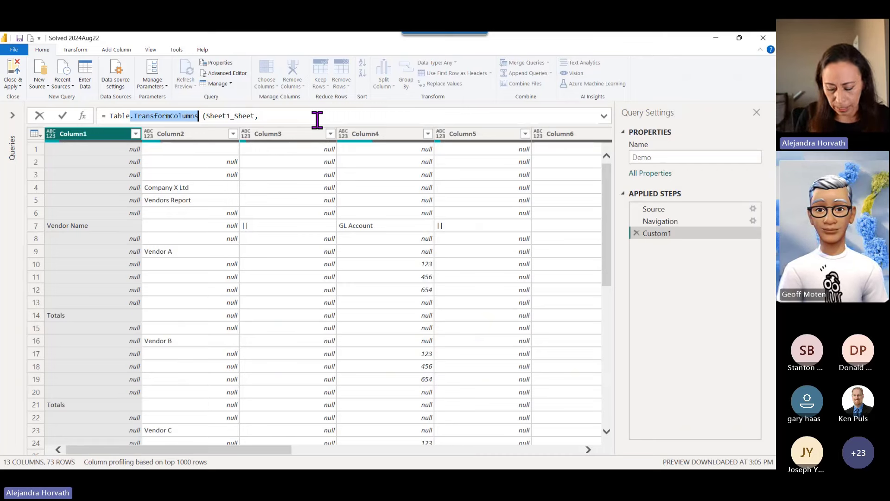
type(".")
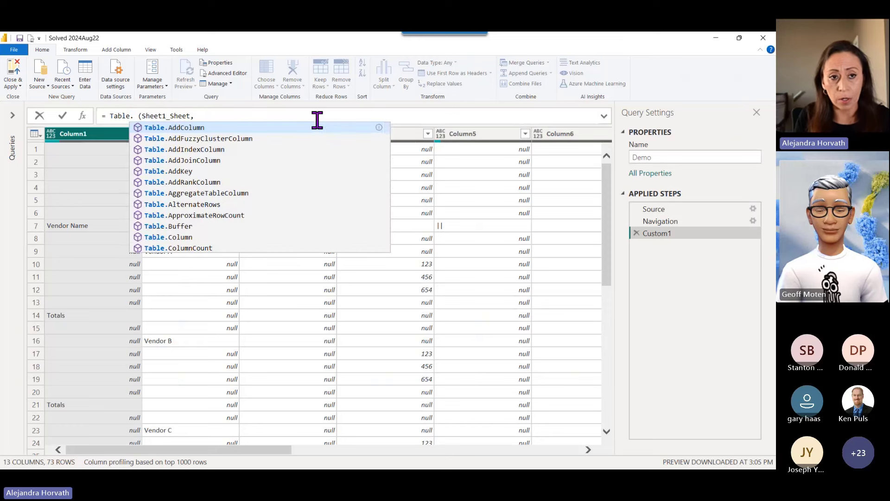
type("sk")
key("Tab")
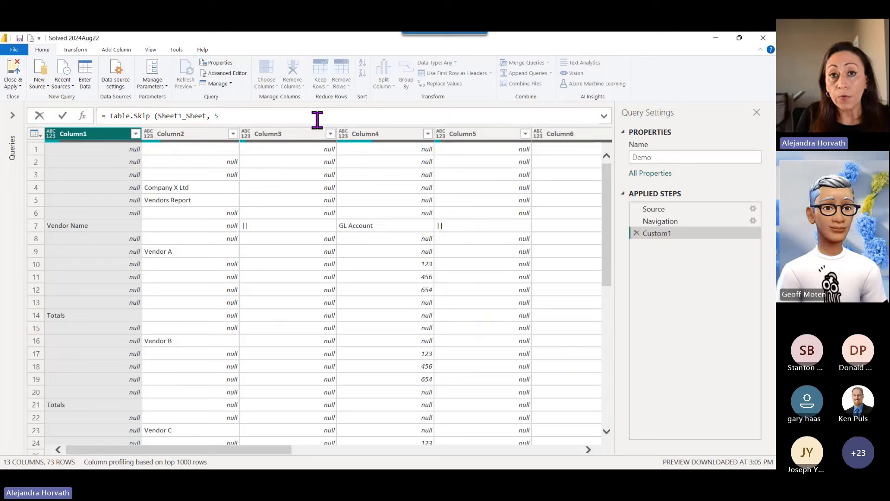
type(")")
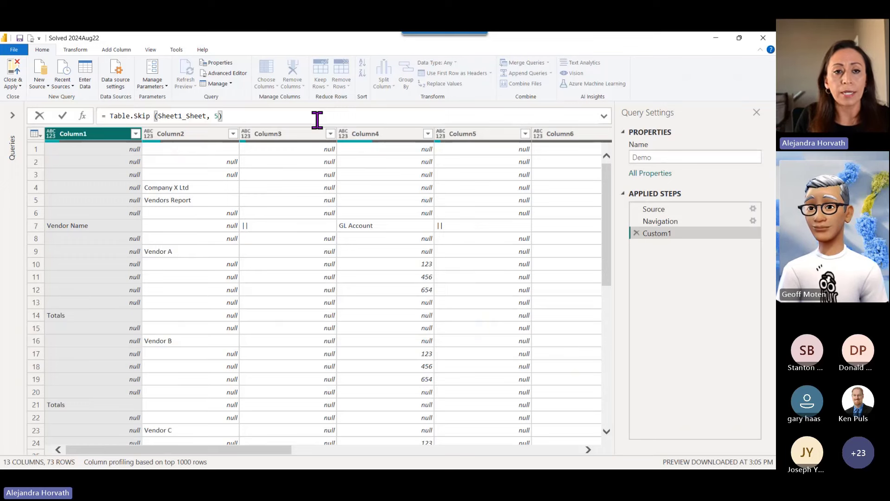
key("Return")
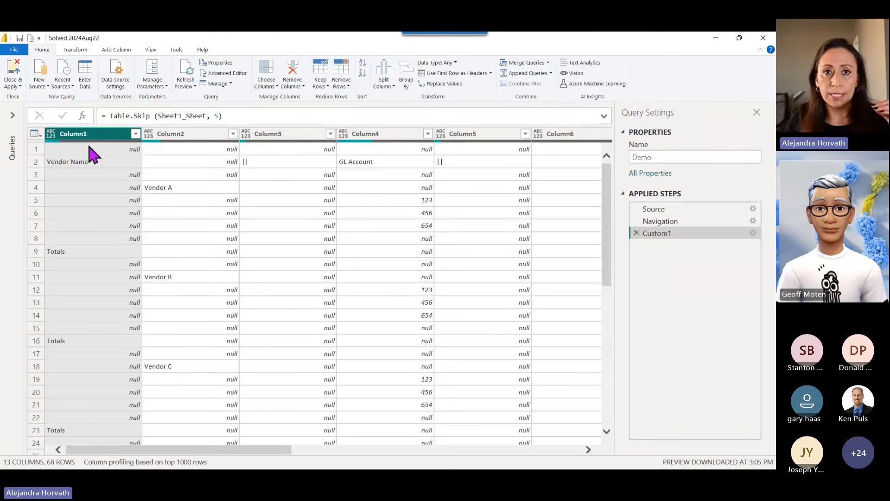
Step: Replace the fixed row count in Table.Skip with a List.PositionOf call that takes Sheet1_Sheet[Column2] as its list
left_click(216, 116)
double_click(215, 116)
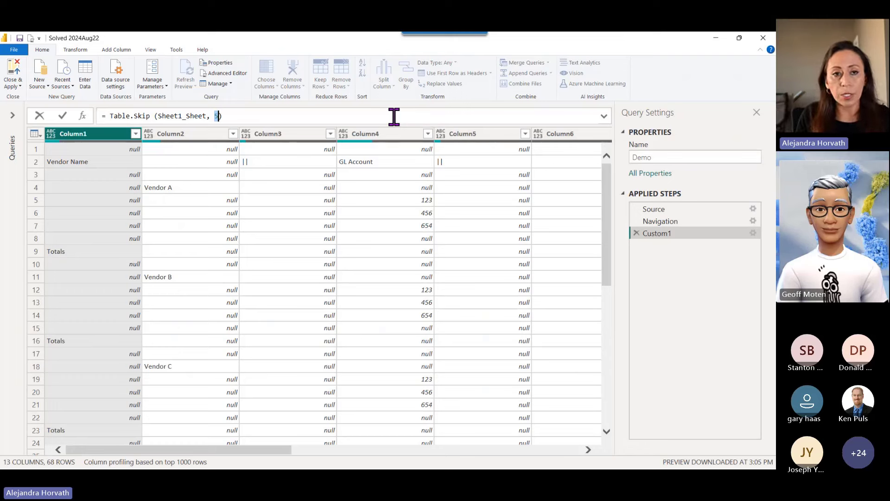
key("BackSpace")
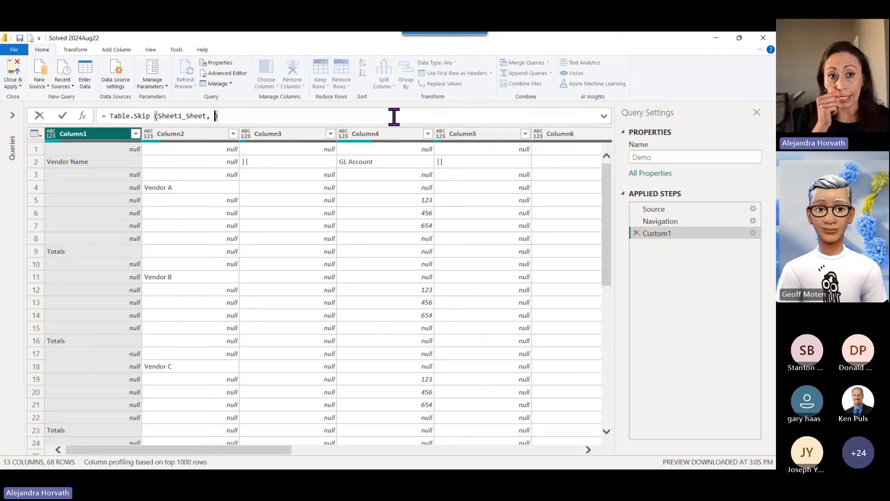
type("lispo")
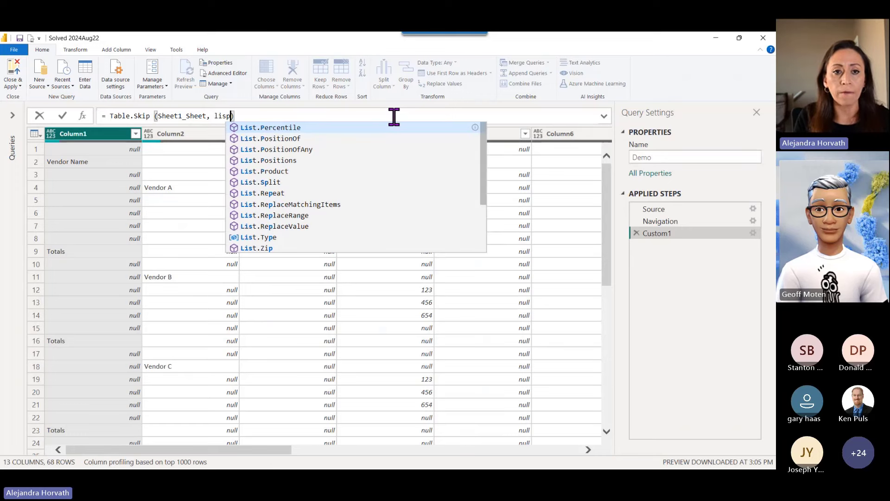
key("Tab")
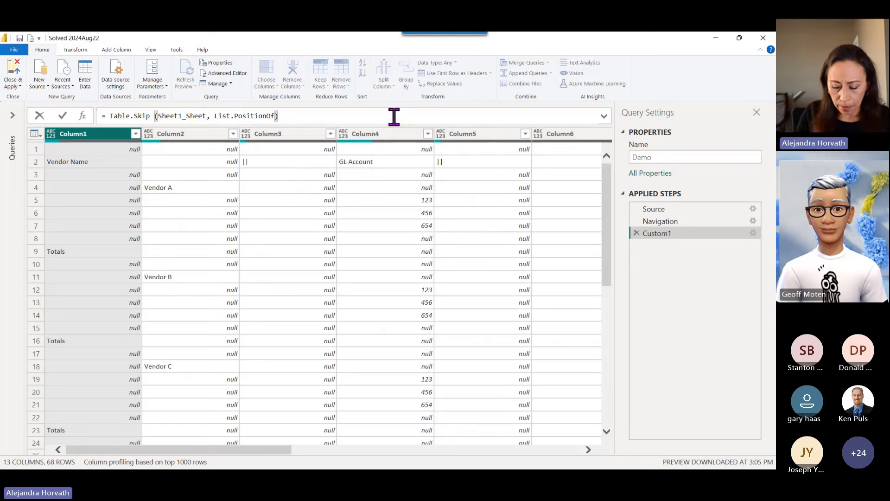
type("(")
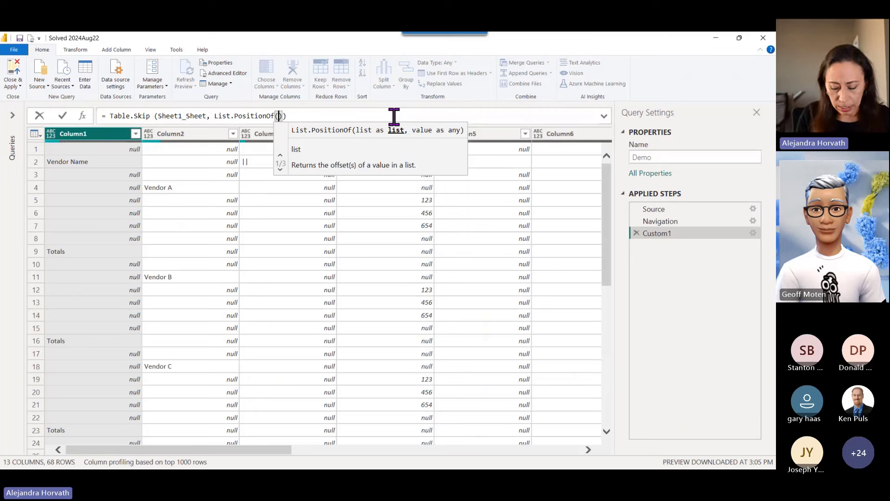
type("Sheet1_Sheet")
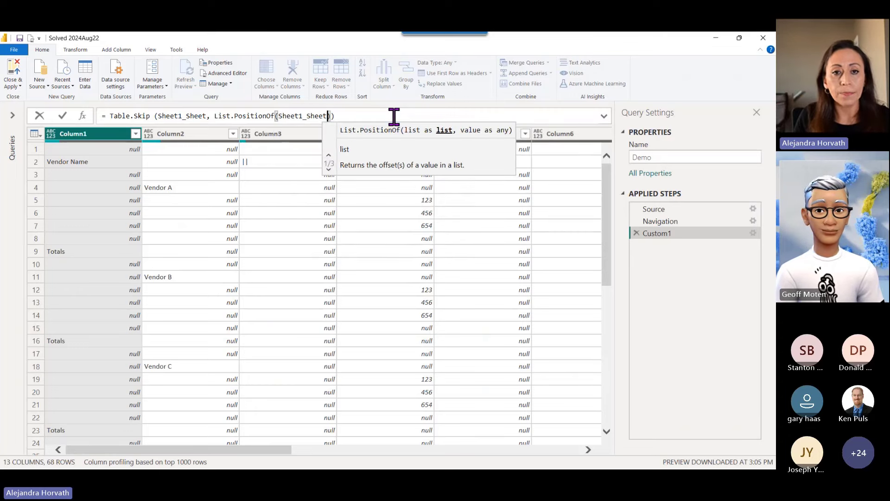
type("[")
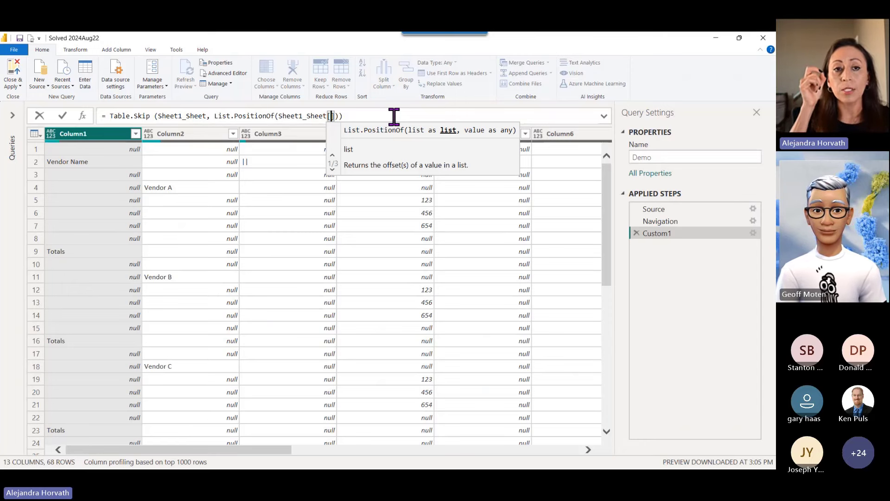
type("Column2")
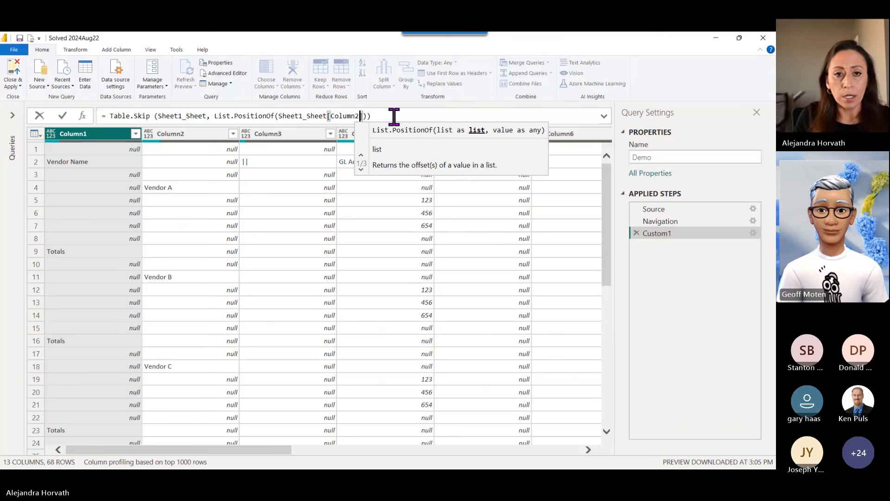
type("], ")
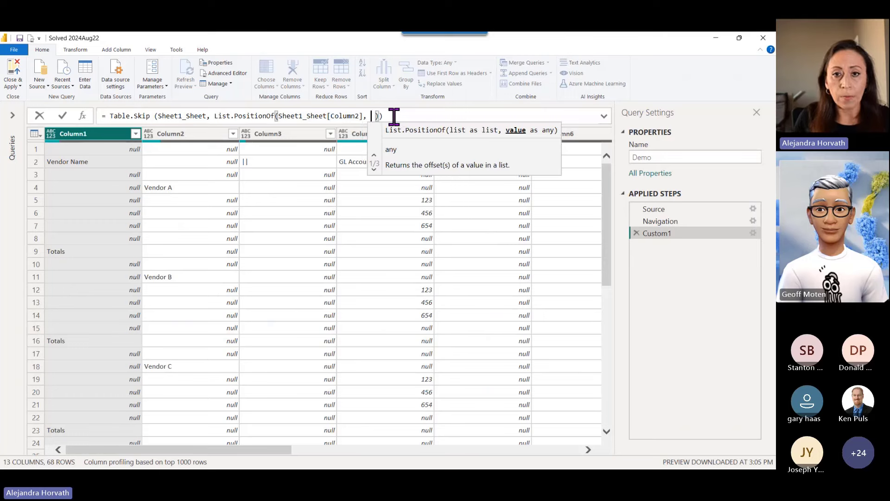
Step: Give List.PositionOf the search value "Vendors Report" and apply the completed Table.Skip formula
type(" \"Vendors")
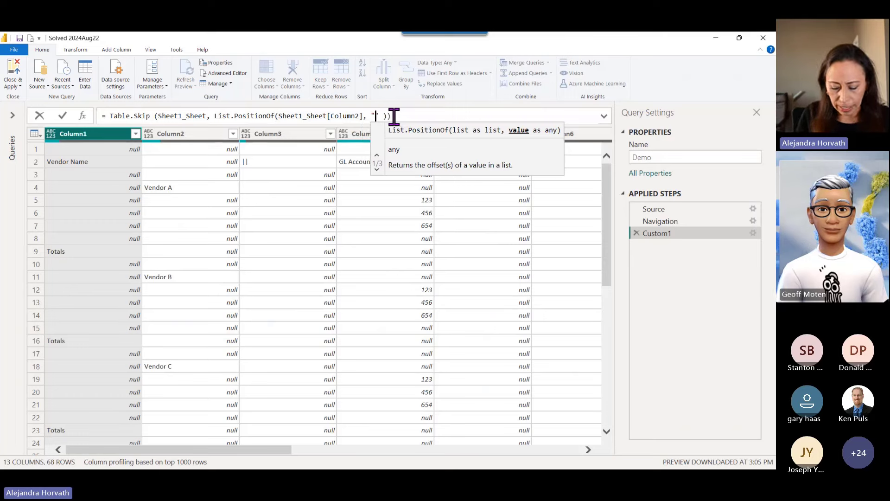
type(" Repor")
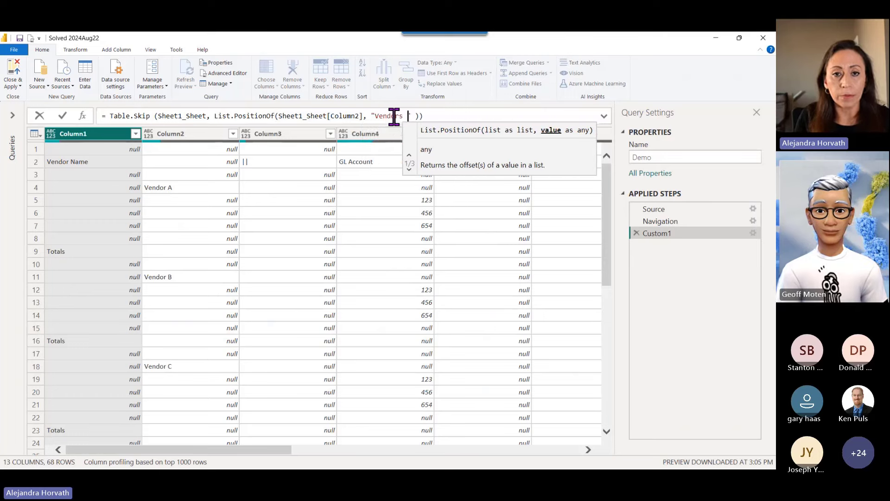
type("t")
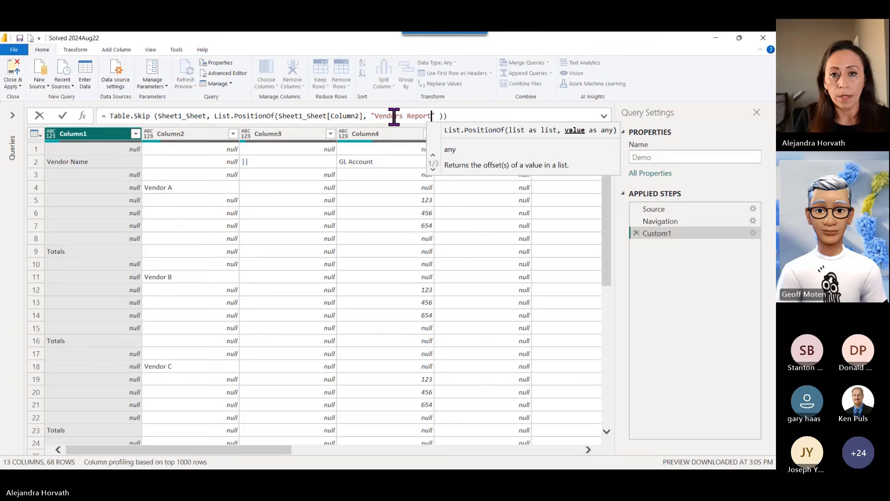
key("End")
key("Return")
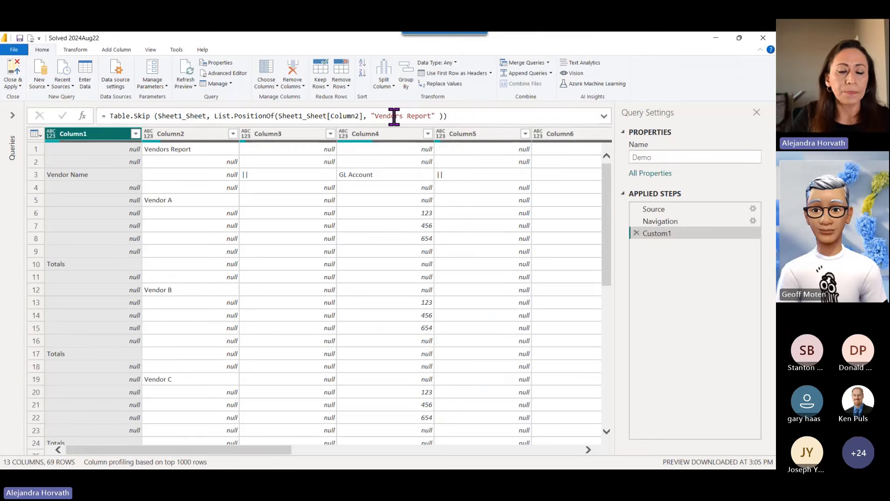
Step: Add +1 after the List.PositionOf call in the Table.Skip formula so the Vendors Report row is skipped too
left_click(35, 151)
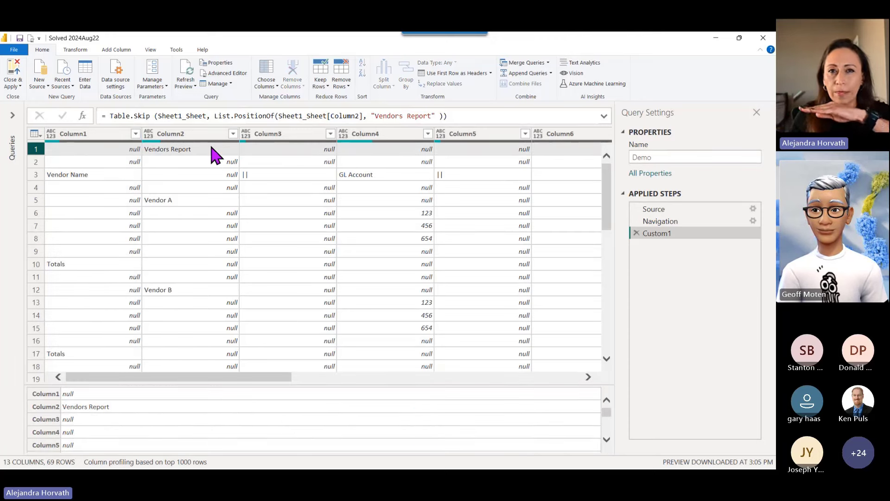
left_click(444, 116)
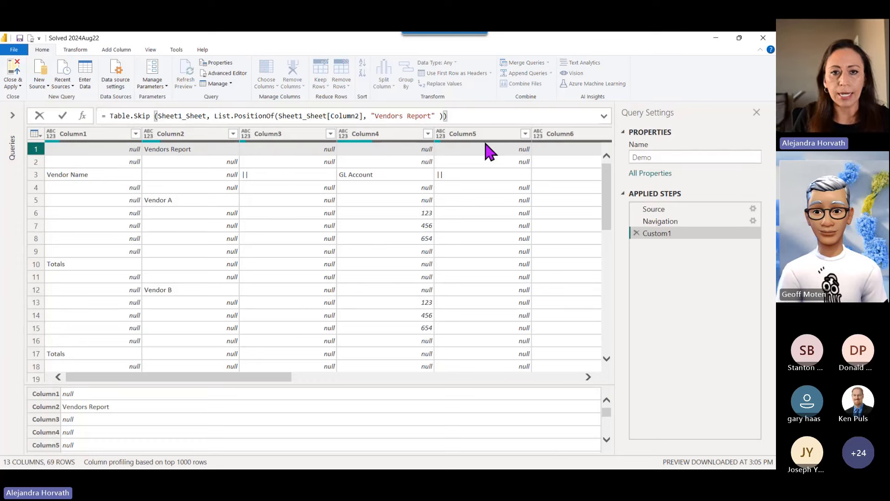
type("+1")
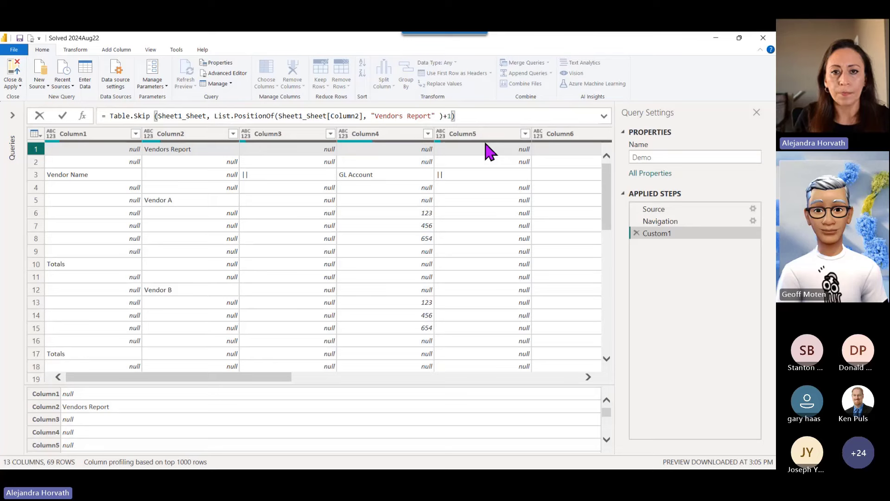
key("Return")
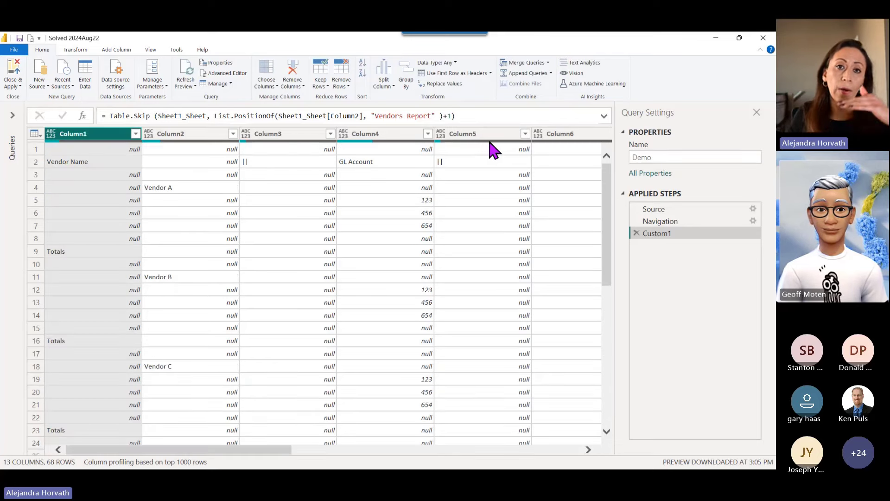
Step: Cut the Table.Skip wrapper from the custom step's formula and evaluate only the List.PositionOf call plus 1
left_click(107, 116)
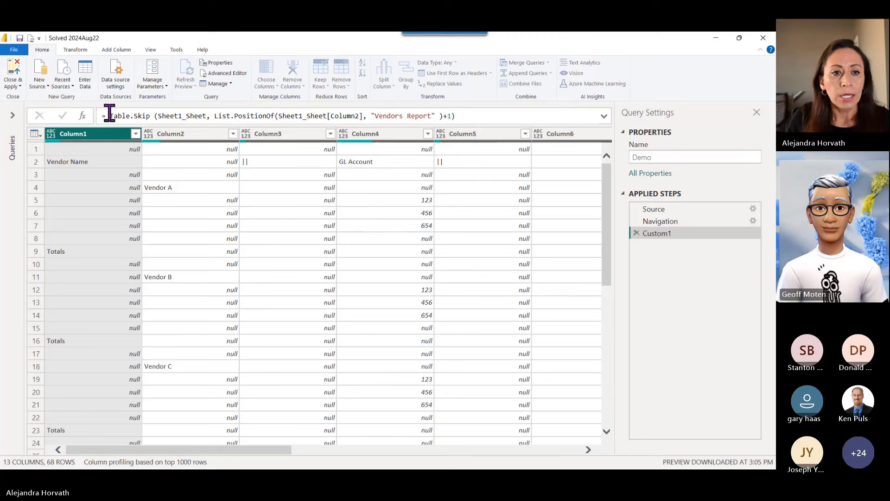
left_click(214, 116, "shift")
key("ctrl+c")
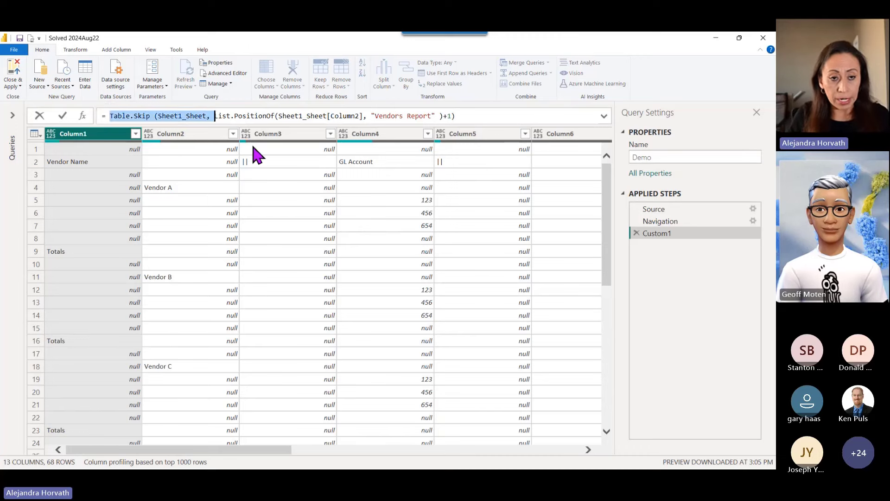
key("Delete")
key("End")
key("BackSpace")
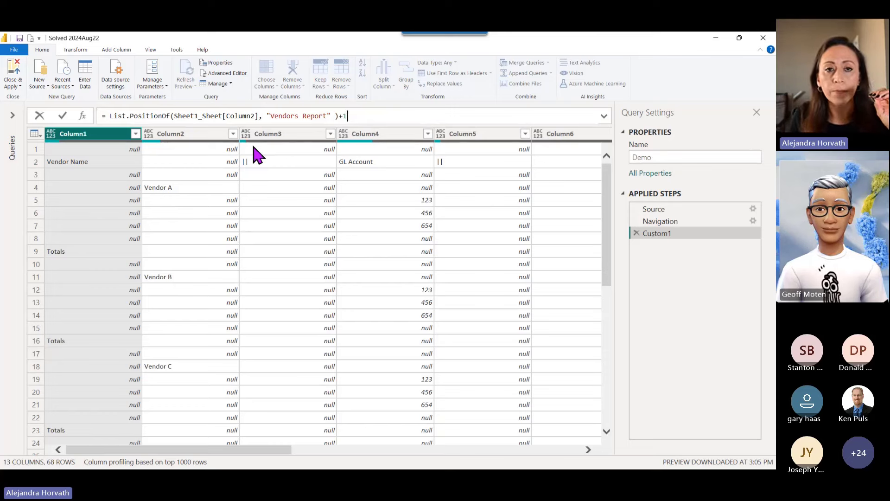
key("Return")
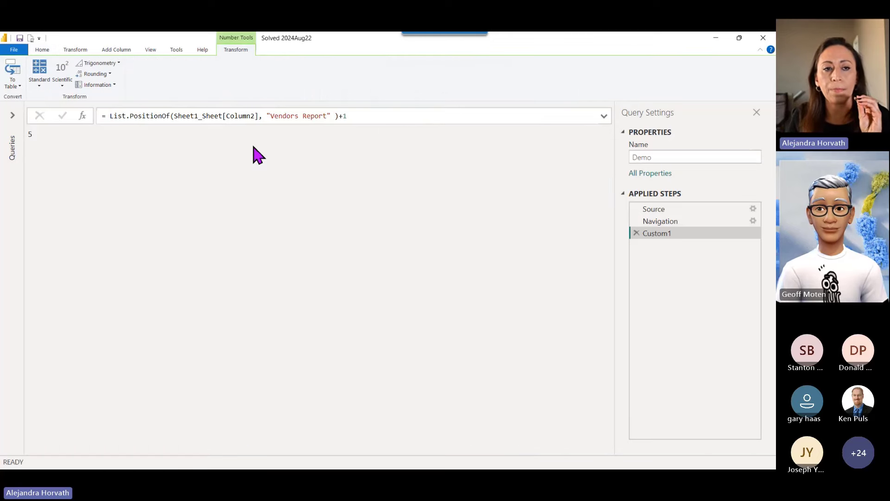
left_click(30, 135)
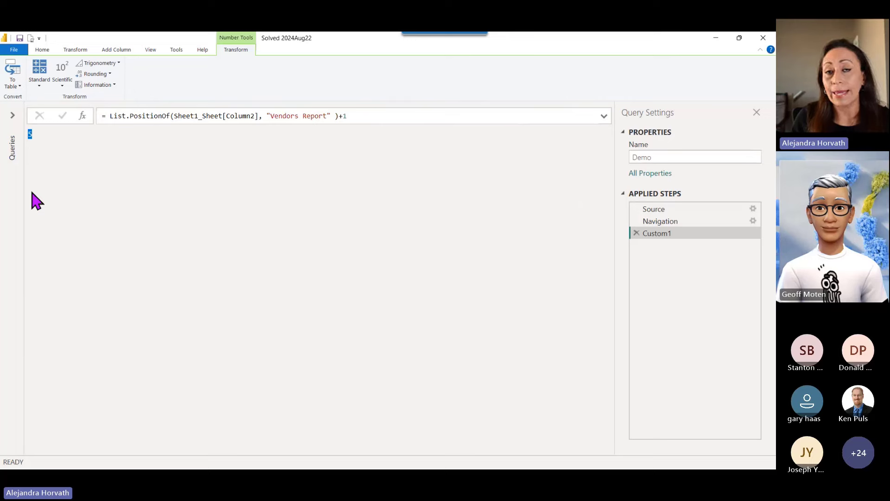
Step: Restore the Table.Skip (Sheet1_Sheet, wrapper around the List.PositionOf call plus 1 and apply the formula
left_click(111, 118)
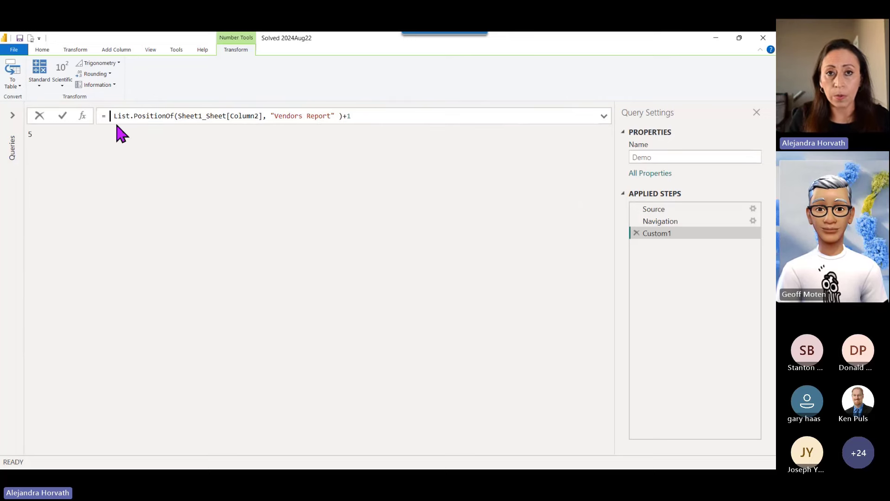
key("ctrl+v")
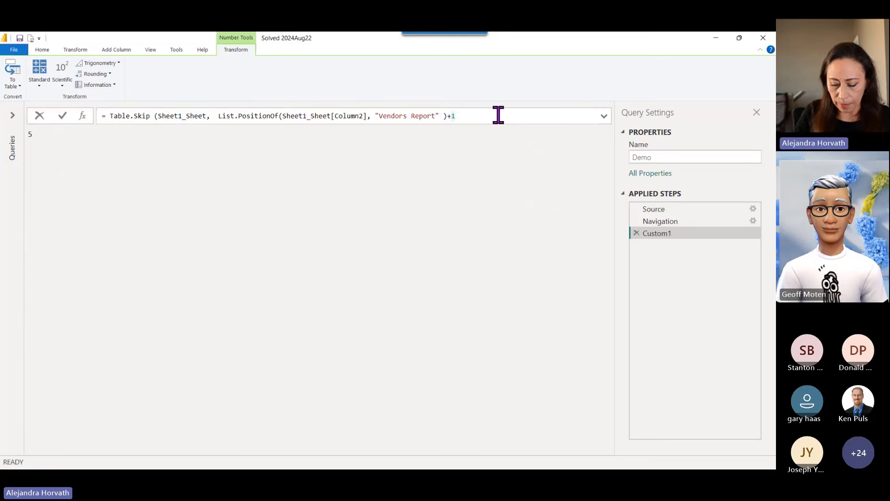
type(")")
key("Return")
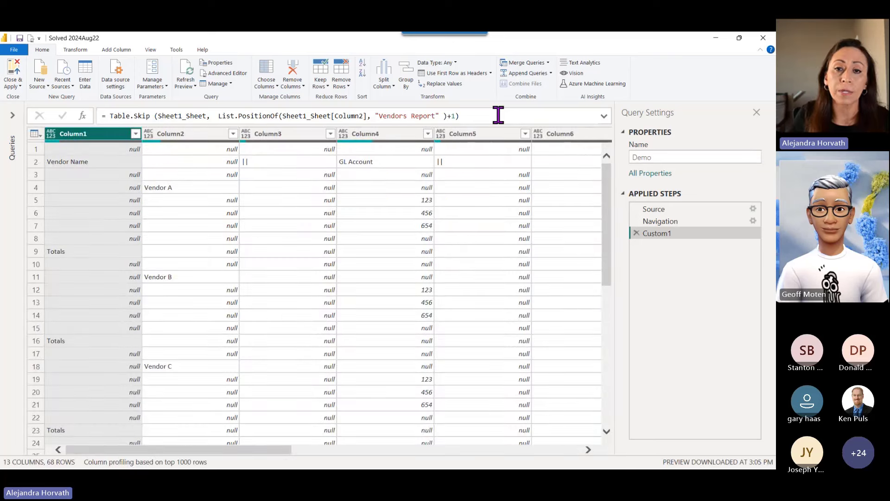
Step: Examine the first two remaining rows across all columns, including the month and PP header cells in Column11
left_click(39, 150)
left_click_drag(203, 377, 405, 377)
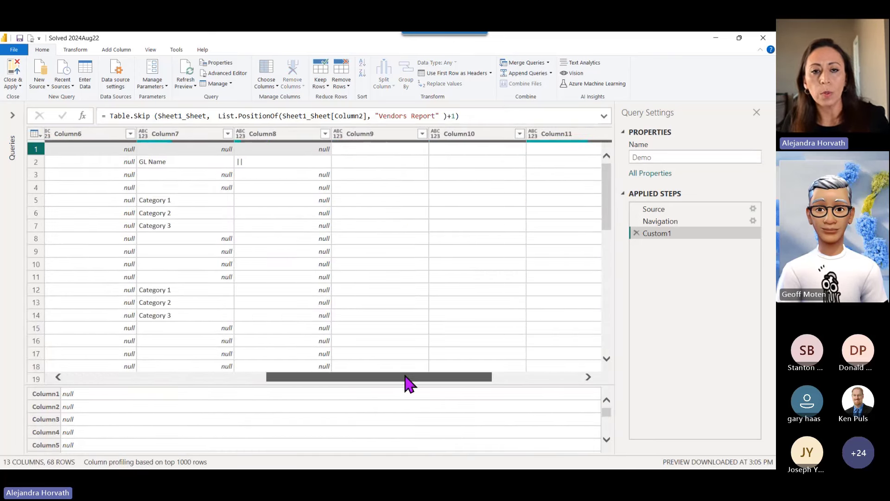
left_click_drag(467, 377, 596, 377)
left_click(373, 153)
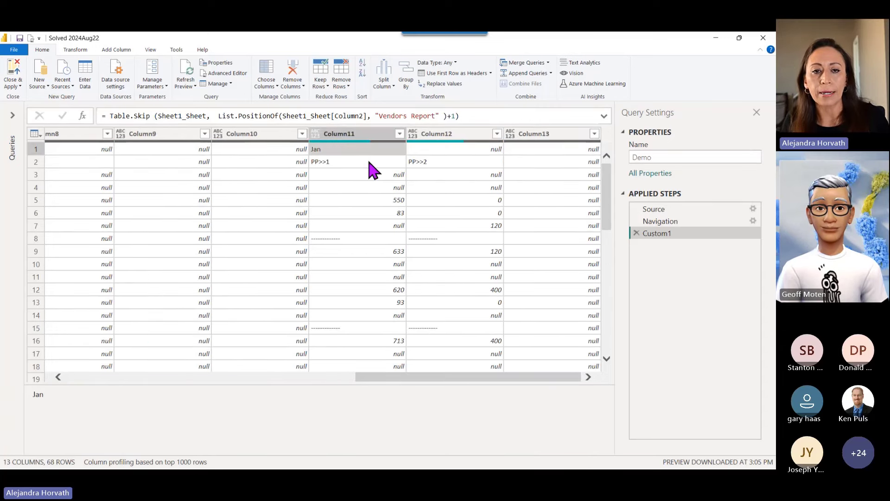
left_click(370, 162)
left_click(370, 151)
left_click(369, 161)
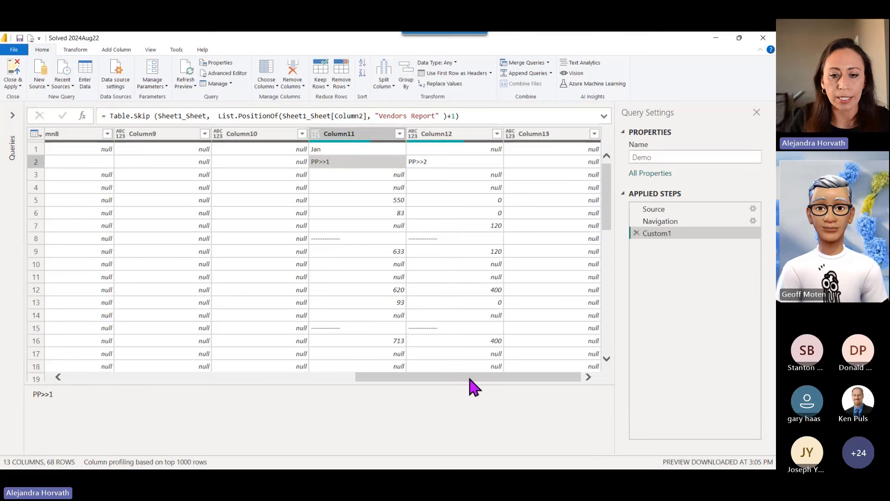
left_click_drag(470, 379, 95, 382)
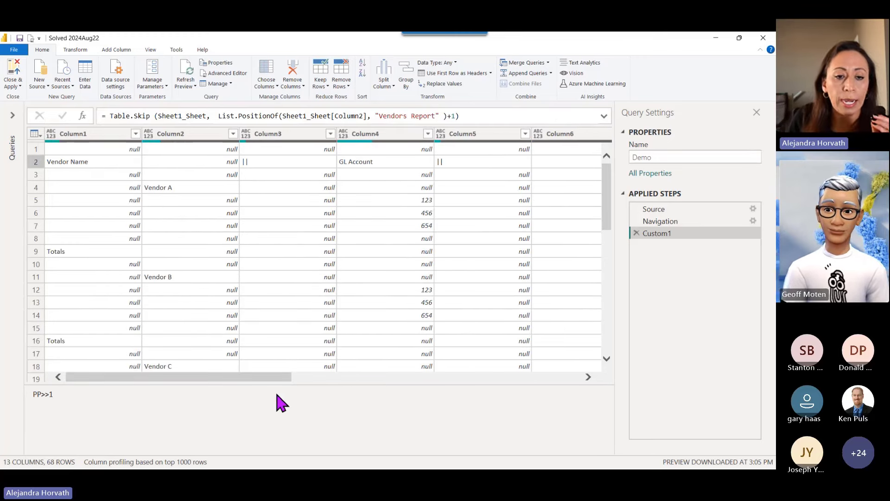
left_click_drag(278, 378, 533, 393)
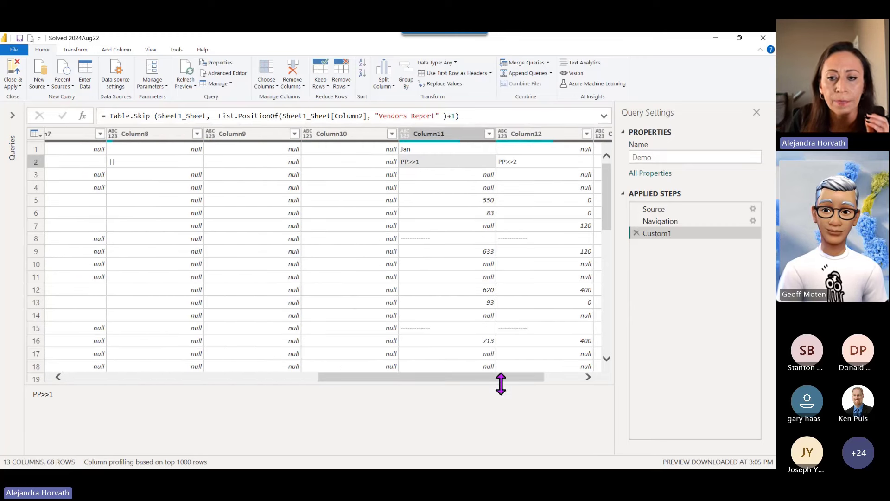
Step: Rename the Custom1 applied step to Skip
double_click(692, 234)
type("S")
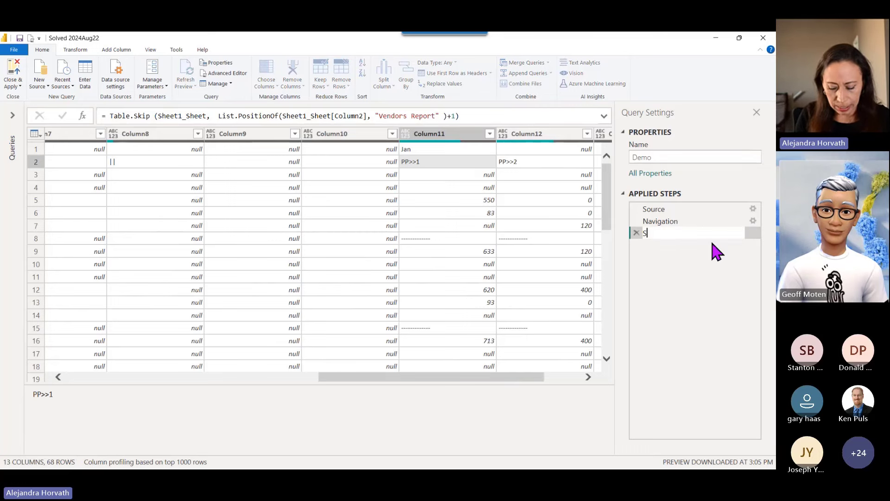
type("kio")
key("Return")
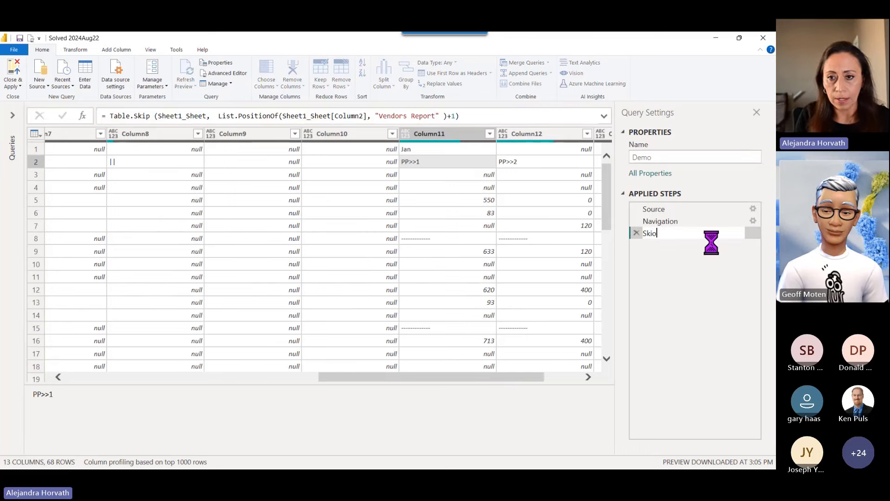
key("End")
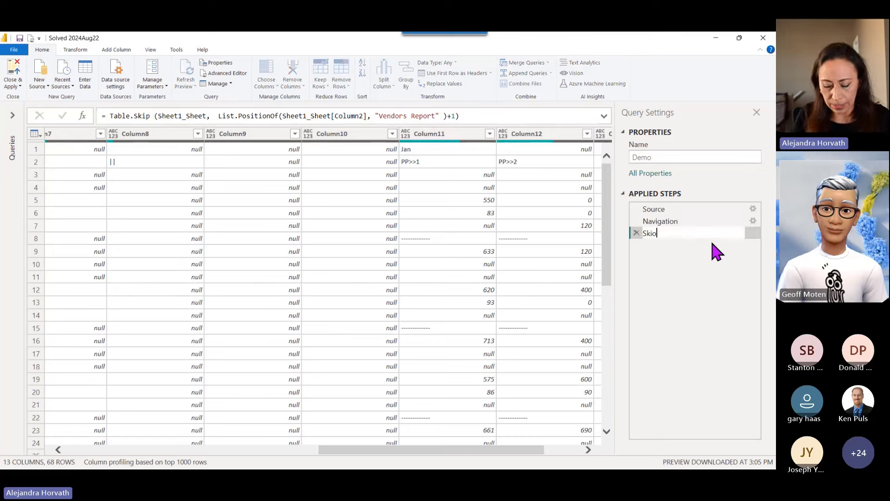
key("BackSpace")
key("BackSpace")
type("ip")
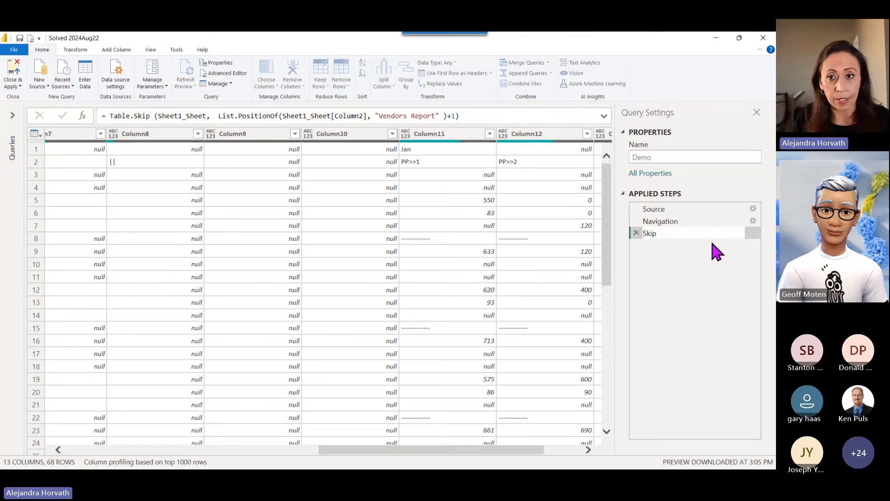
key("Return")
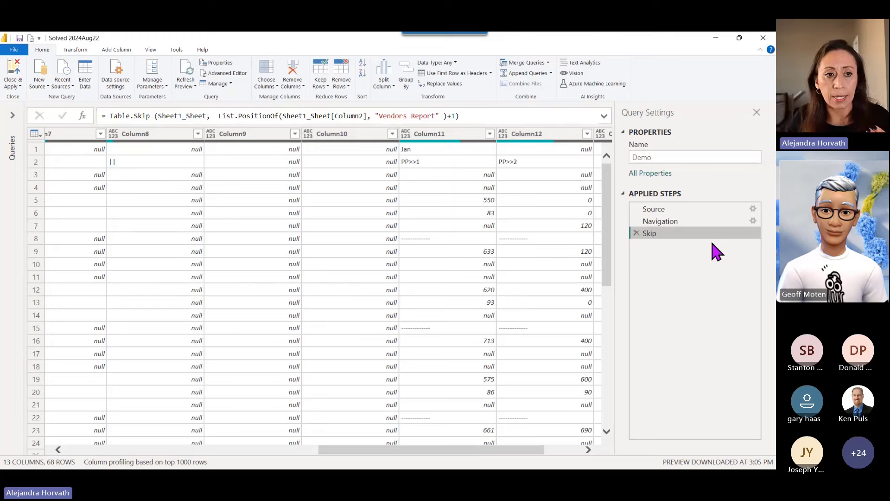
Step: Filter Column1 to exclude the Totals rows
left_click_drag(438, 450, 185, 450)
left_click(95, 137)
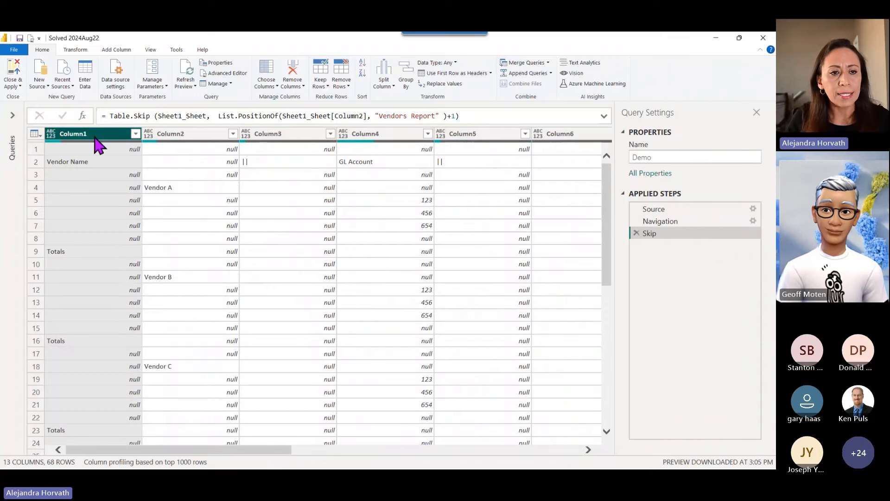
left_click(39, 255)
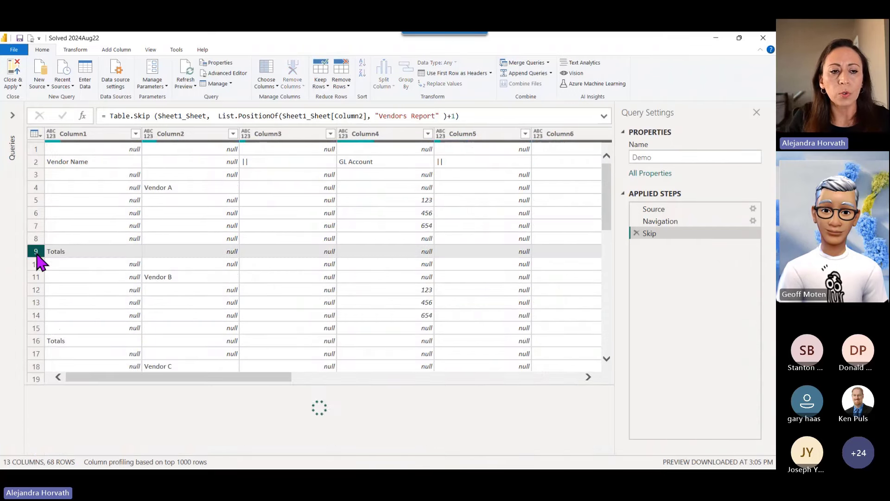
left_click(95, 138)
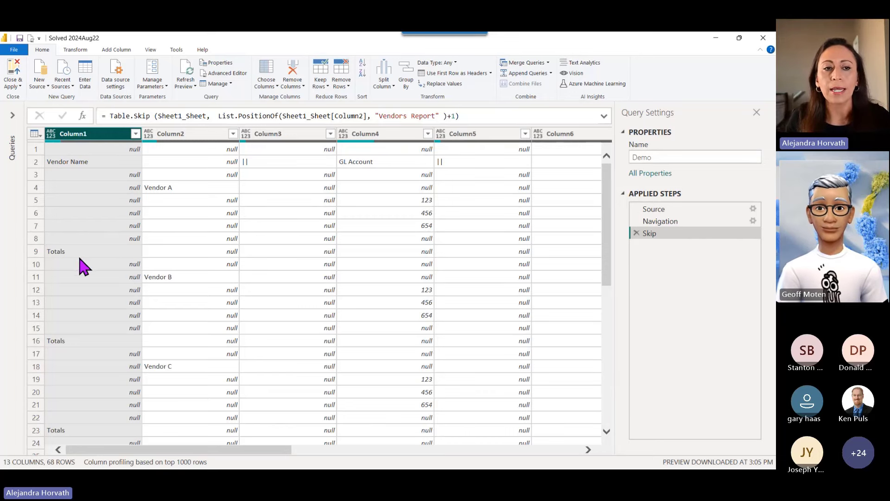
left_click(135, 134)
left_click(160, 286)
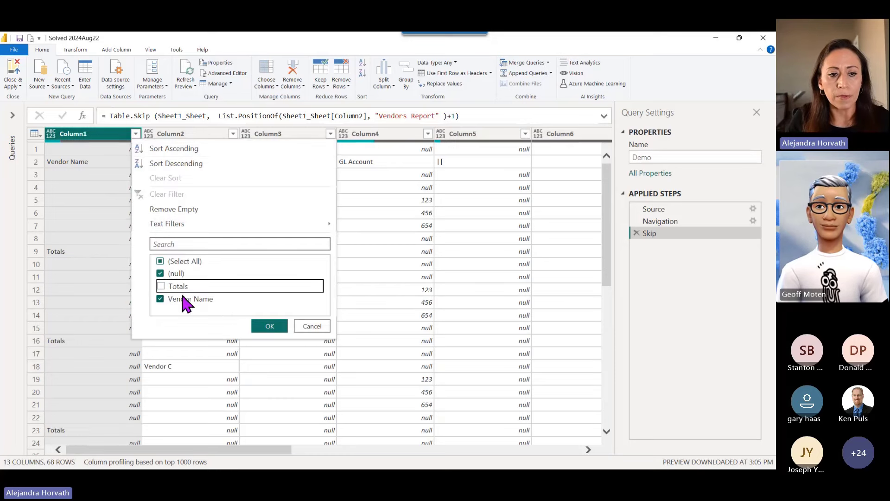
left_click(271, 329)
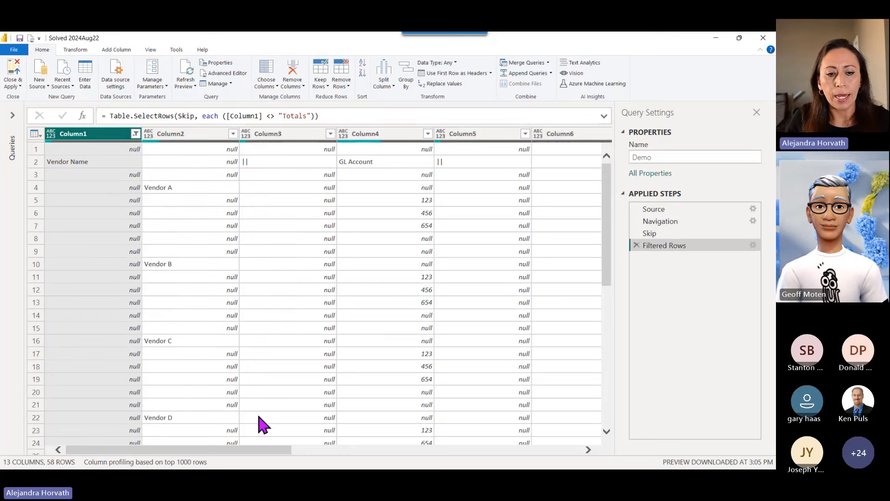
Step: Filter Column11 to exclude the dashed separator rows and review the combined Table.SelectRows conditions
left_click_drag(251, 449, 566, 437)
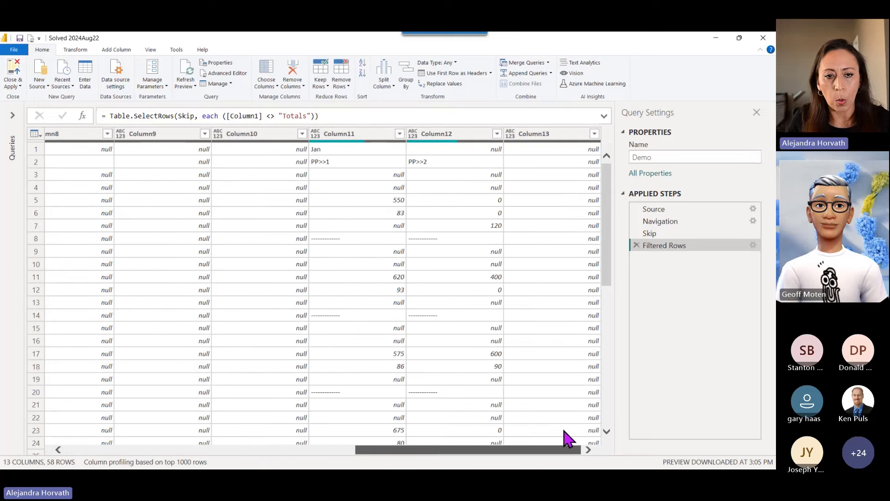
left_click(363, 238)
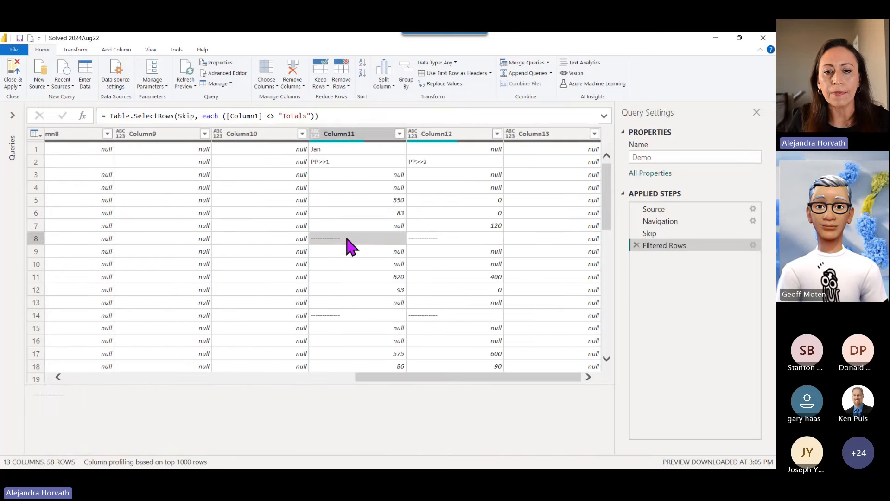
left_click(400, 134)
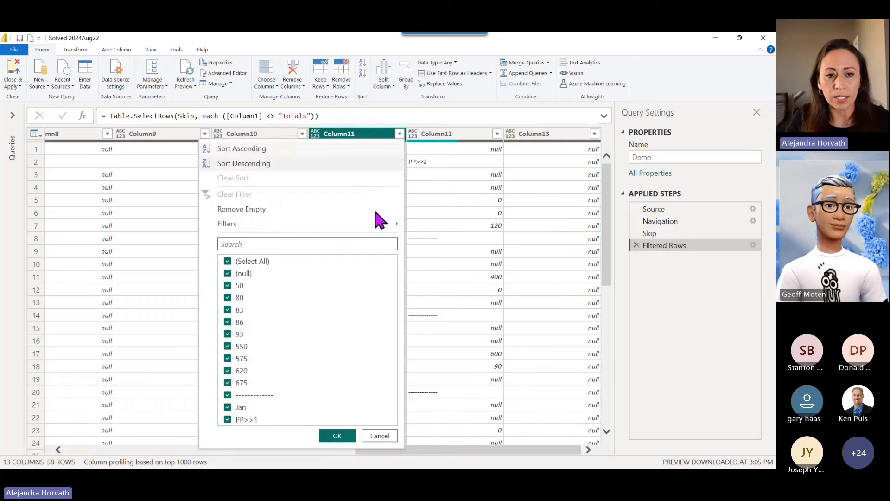
left_click(228, 395)
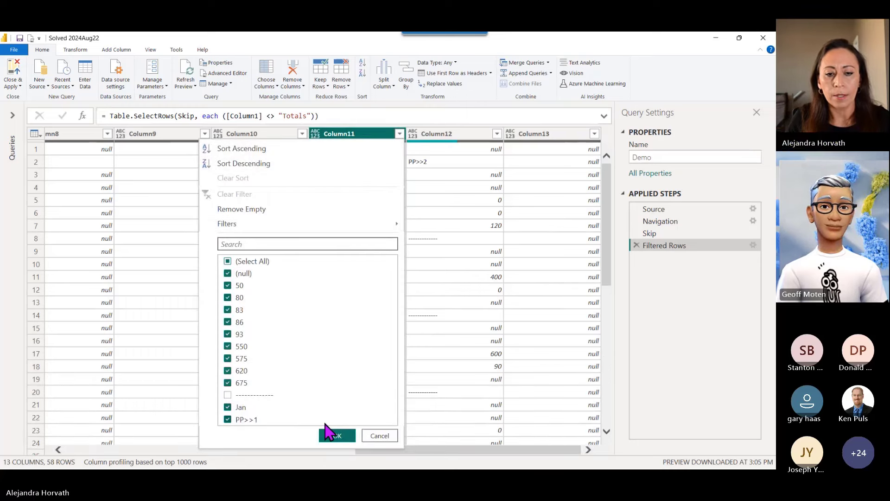
left_click(335, 437)
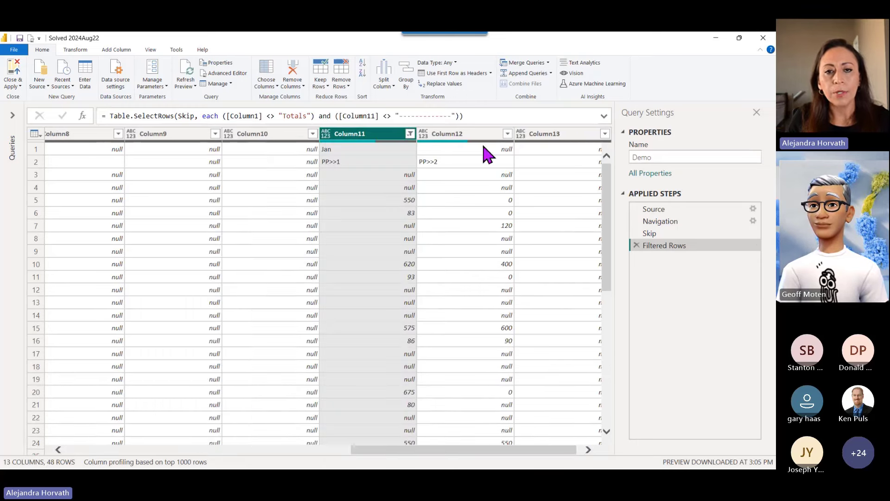
left_click(165, 116)
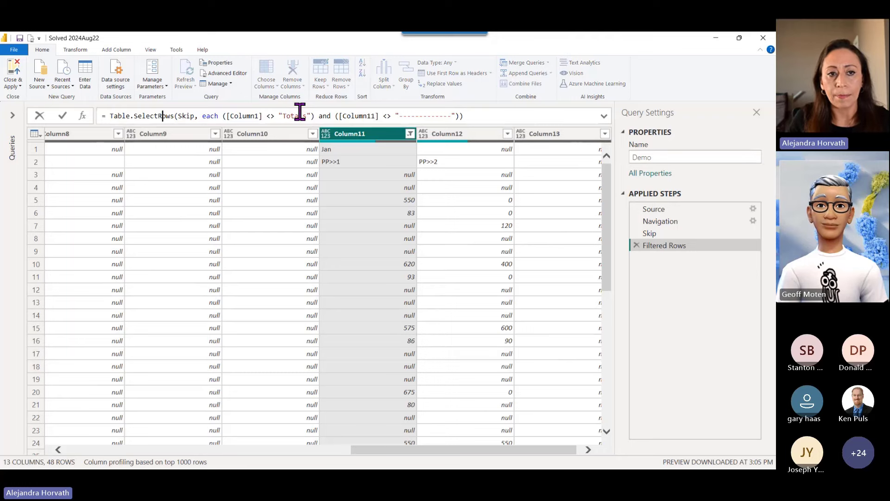
left_click_drag(222, 116, 456, 116)
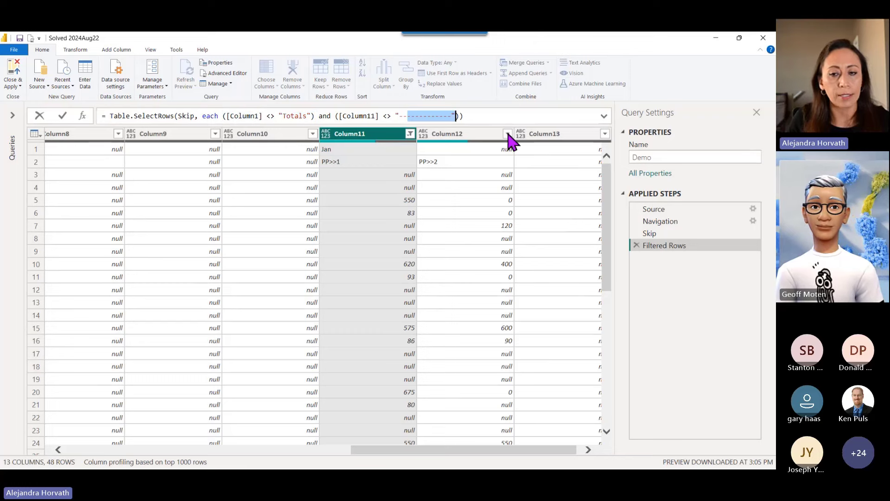
Step: Rename the Filtered Rows applied step to Start
left_click(693, 245)
key("F2")
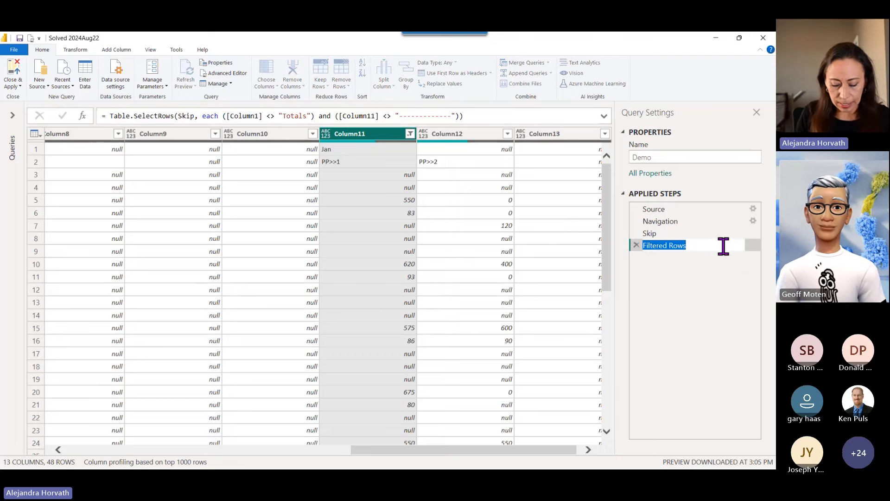
type("Start")
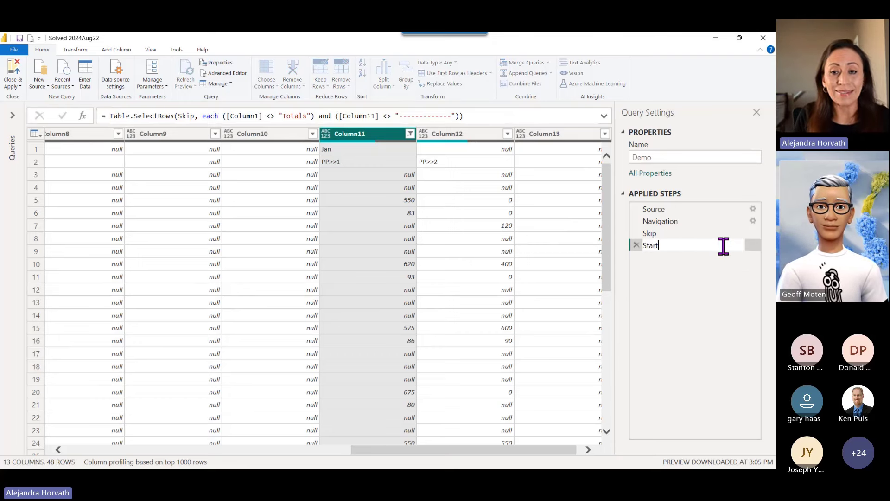
key("Return")
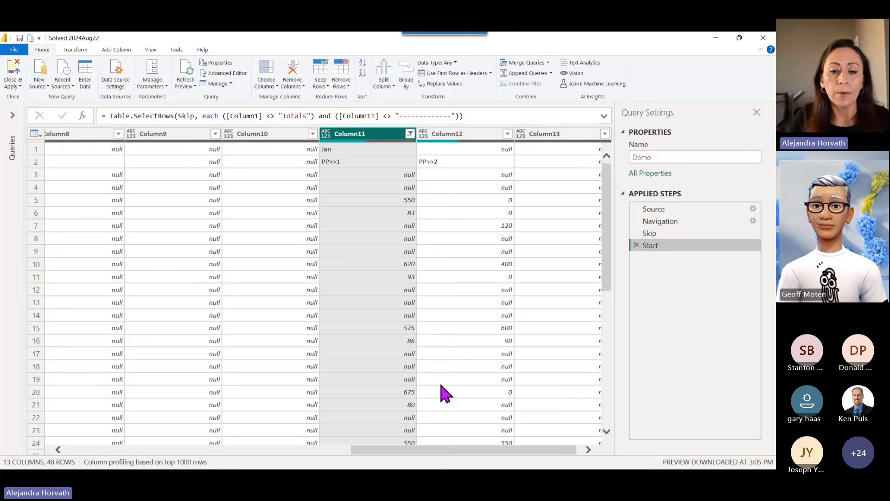
Step: Add a custom applied step that keeps only the two header rows with Table.FirstN (Start, 2)
left_click_drag(377, 450, 60, 454)
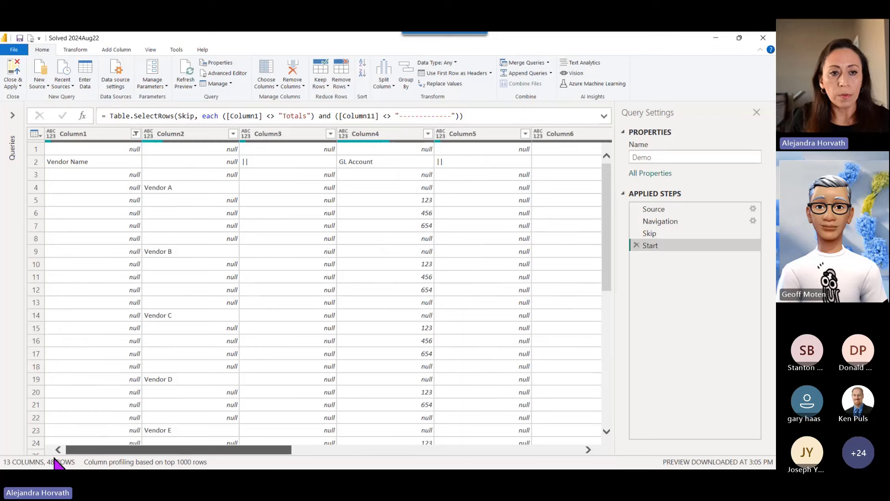
left_click(41, 162)
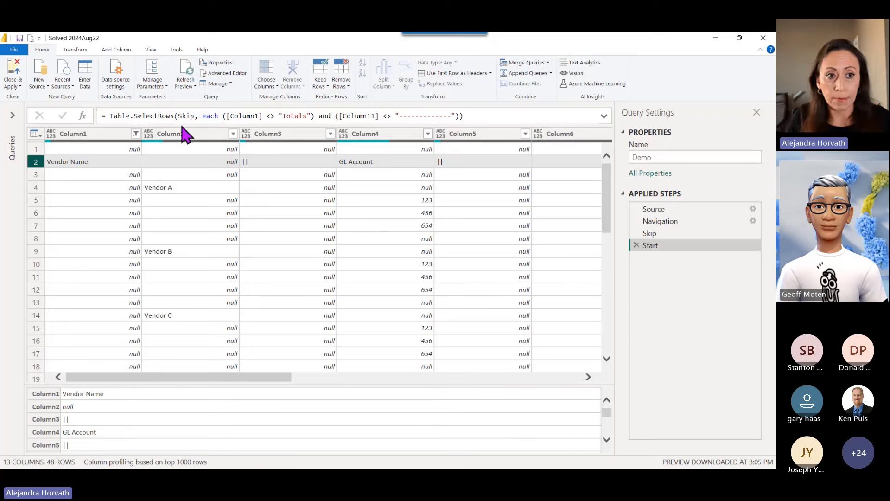
left_click(82, 117)
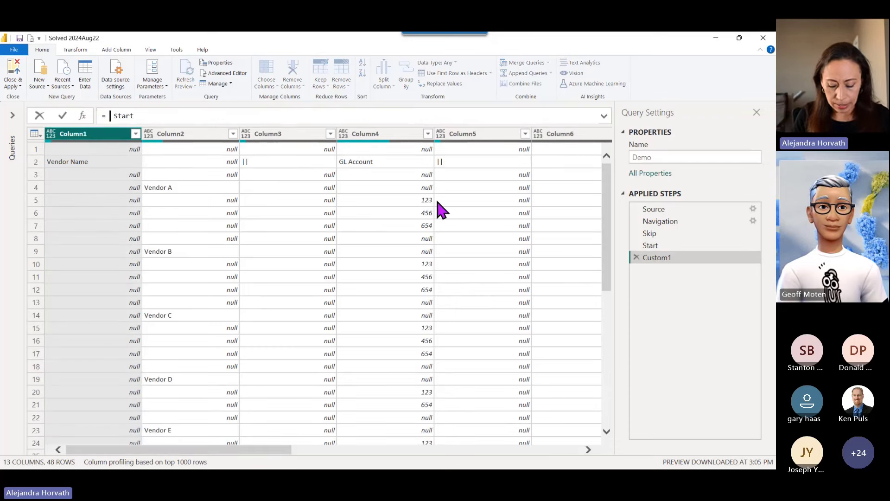
type("tafir")
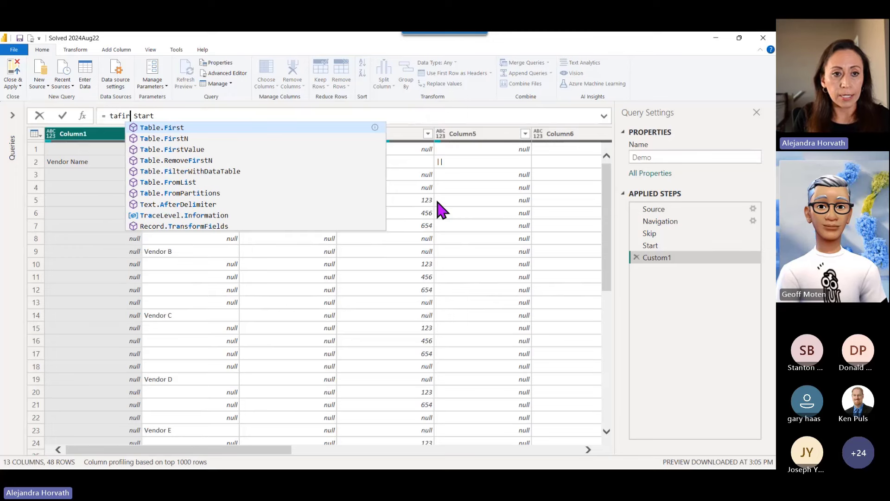
key("Down")
key("Tab")
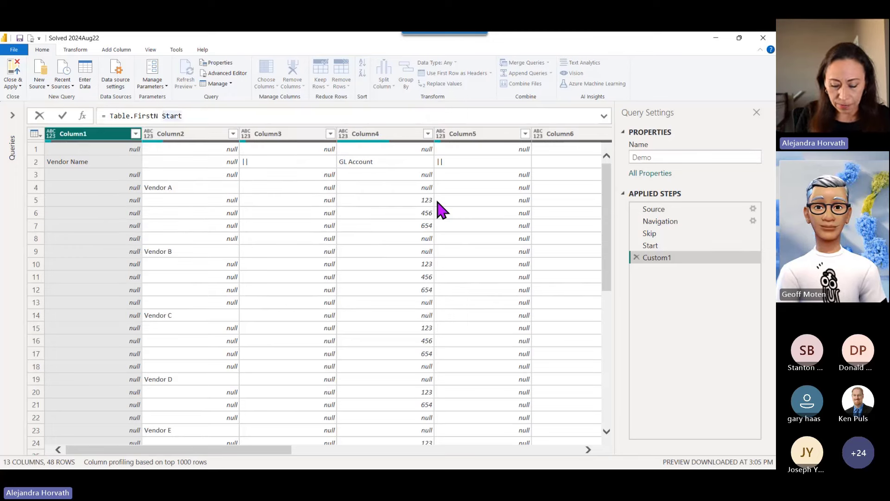
type("(")
type(", ")
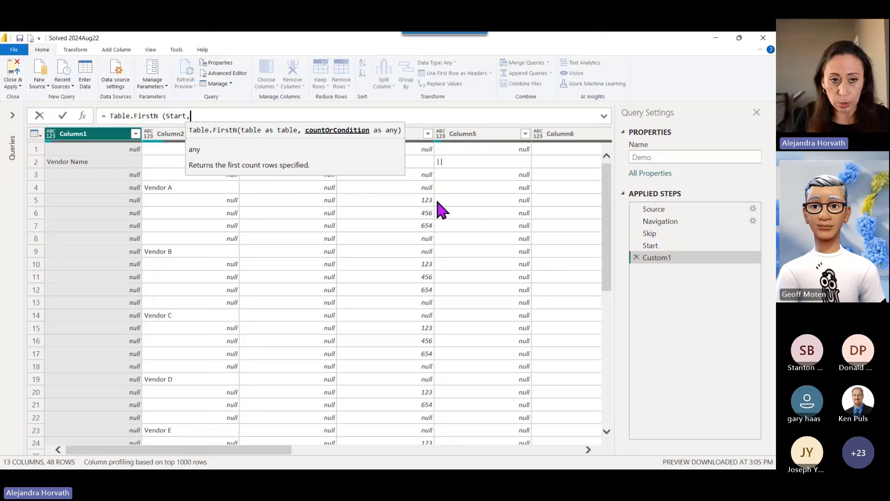
type("2")
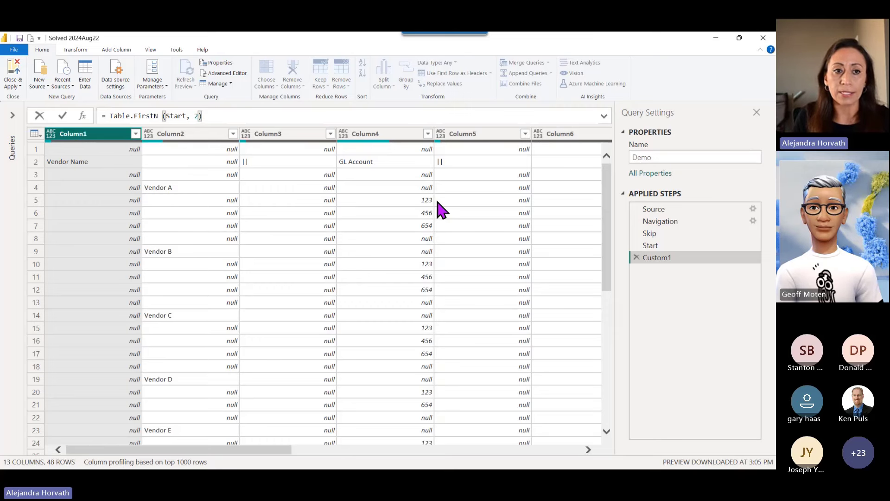
key("Return")
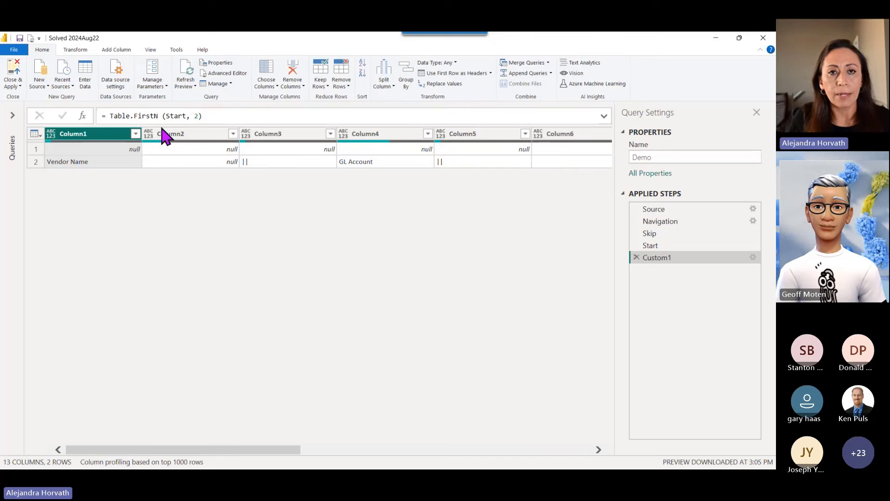
Step: Wrap the custom step's formula in Table.Transpose so it reads Table.Transpose (Table.FirstN (Start, 2))
left_click(106, 115)
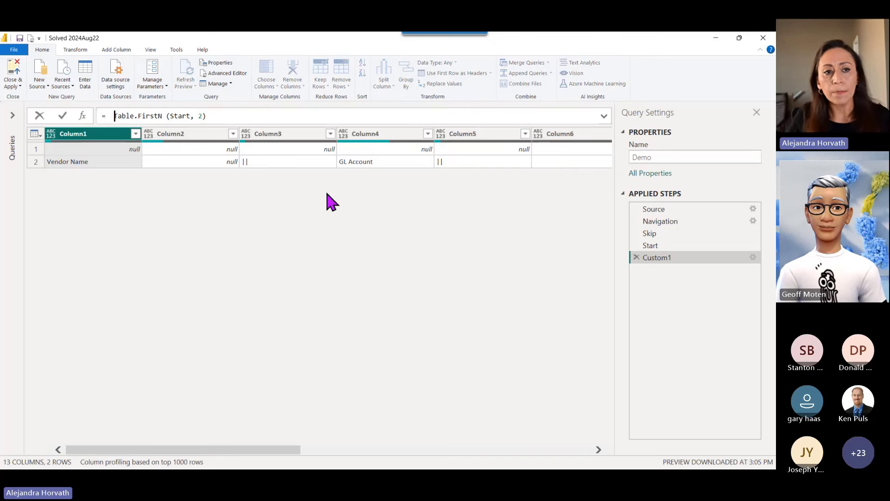
type("ta")
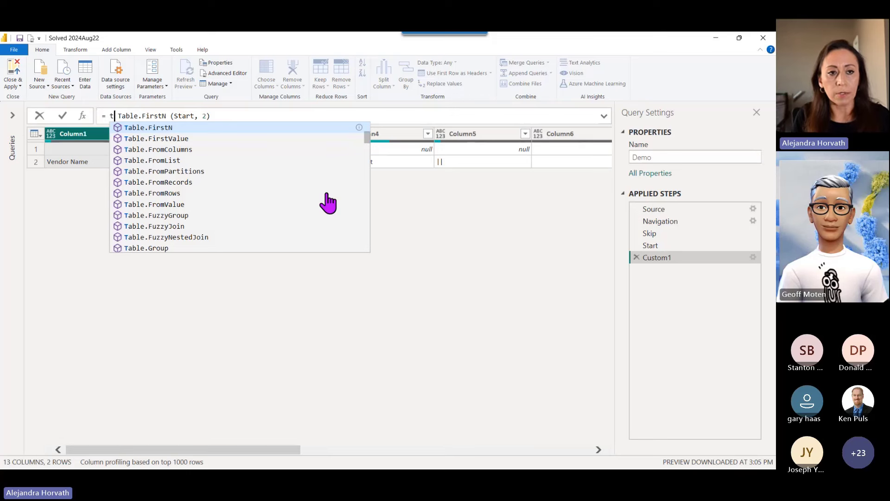
type("tr")
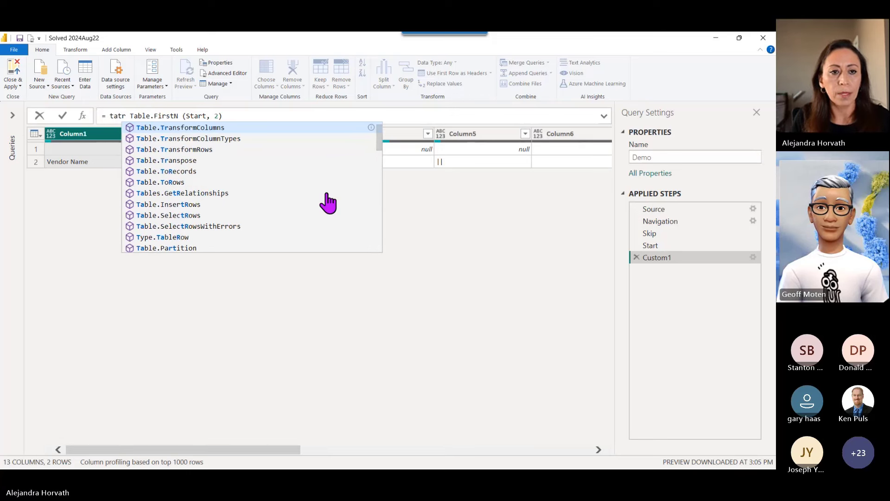
key("Down")
key("Down")
key("Down")
key("Tab")
type("(")
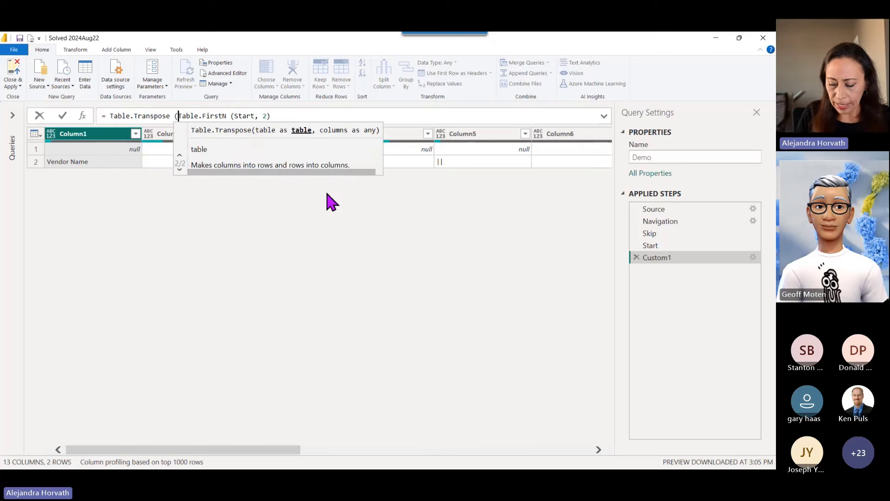
key("End")
type(")")
key("Return")
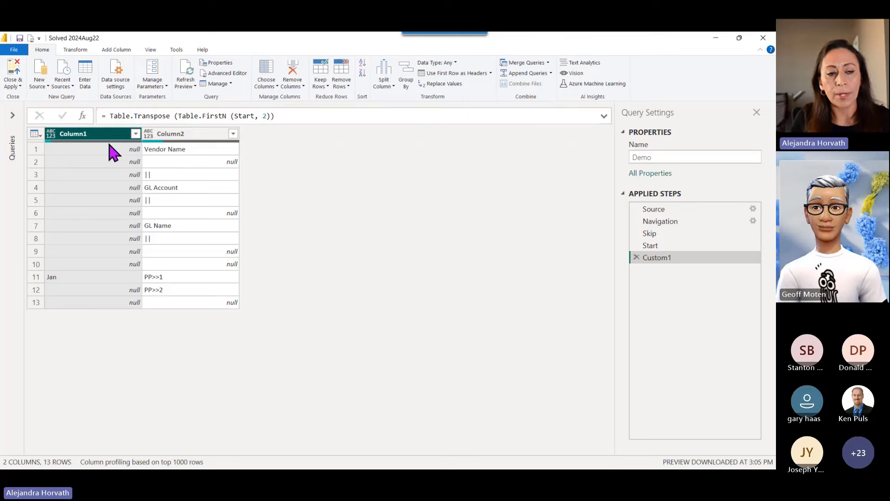
Step: Fill Column1 down and check the month and PP pairs in rows 11 and 12
left_click(178, 138)
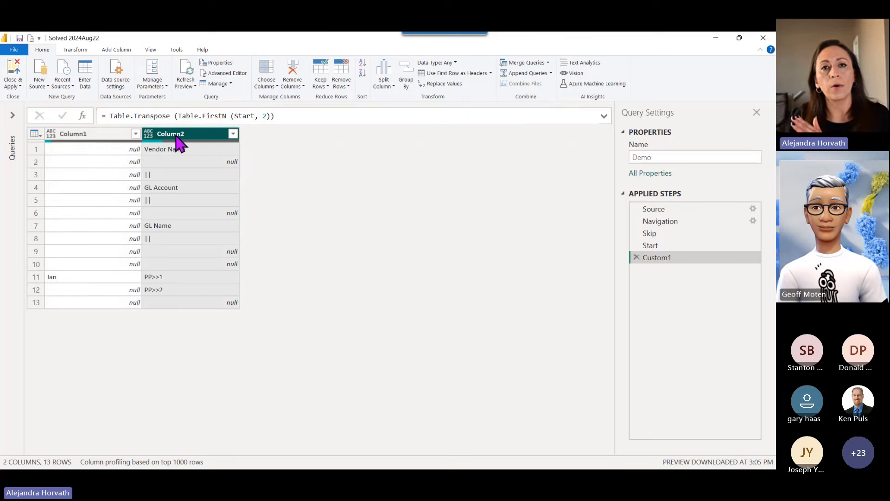
left_click(111, 135)
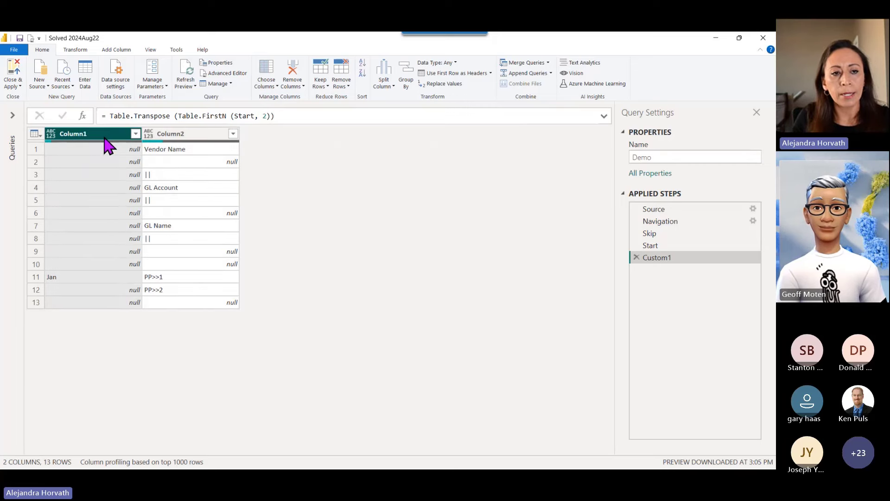
right_click(88, 132)
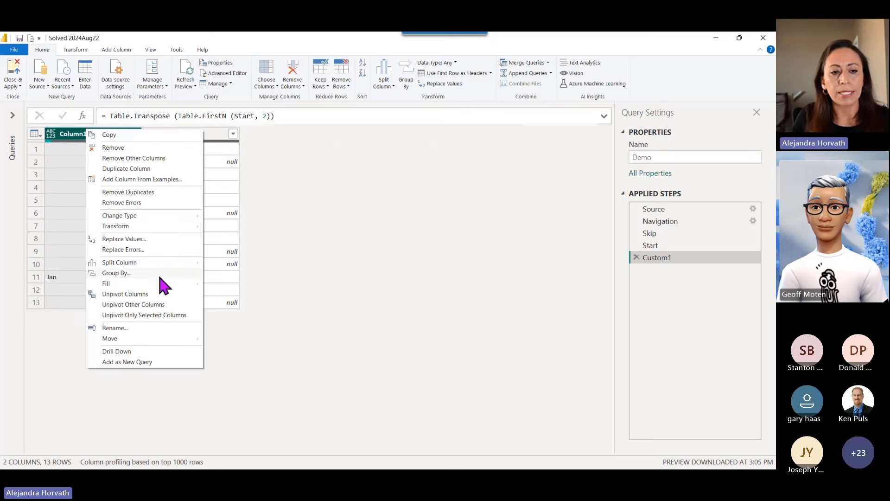
mouse_move(160, 284)
left_click(226, 284)
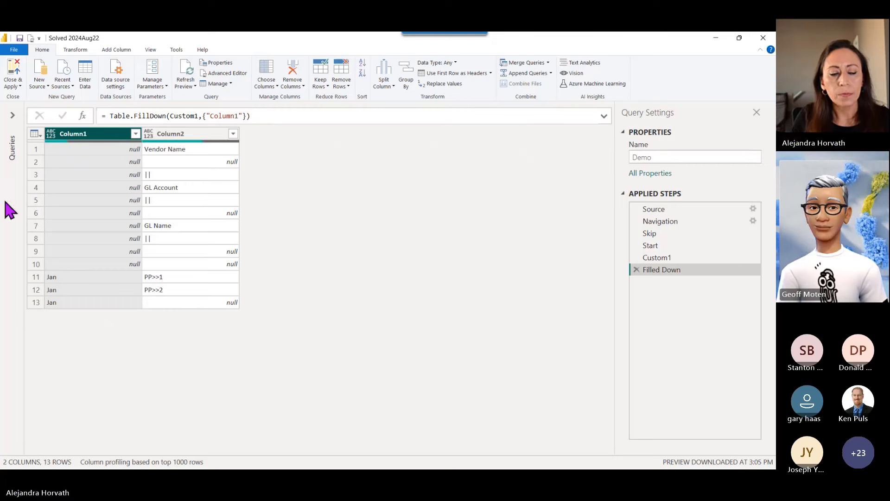
left_click(129, 278)
left_click(182, 278)
left_click(126, 290)
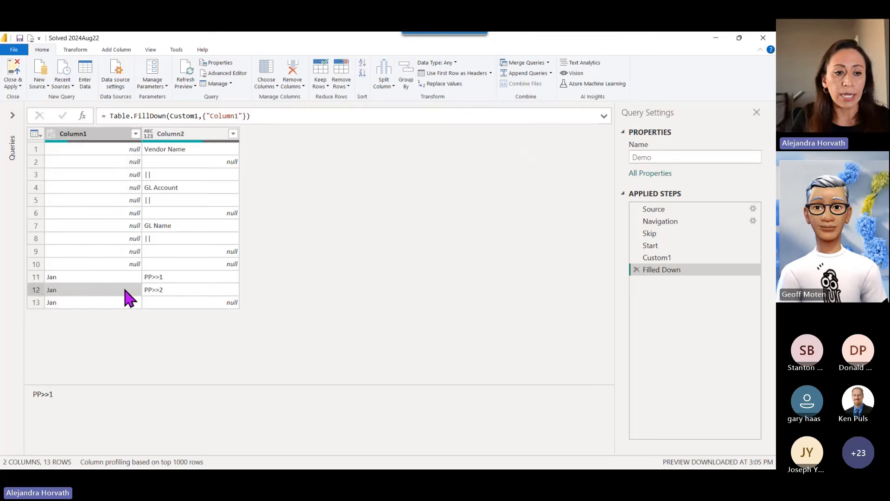
left_click(180, 294)
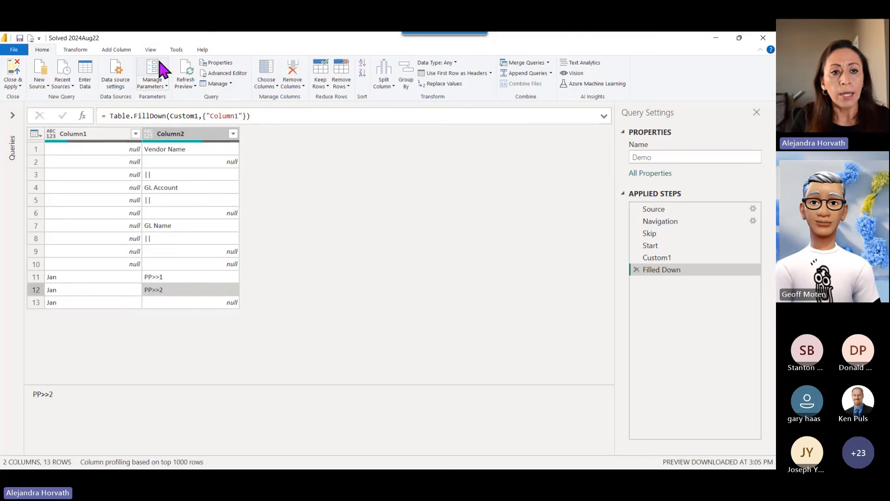
Step: Start a new custom column named A
left_click(116, 50)
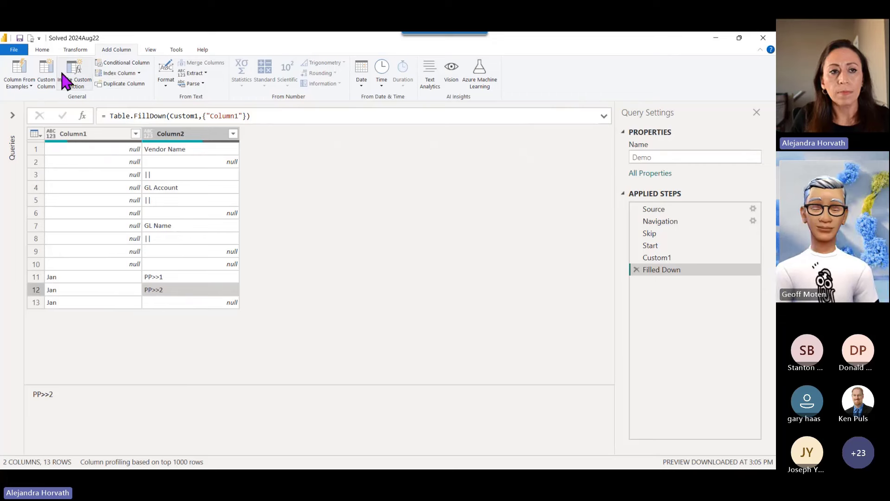
left_click(46, 77)
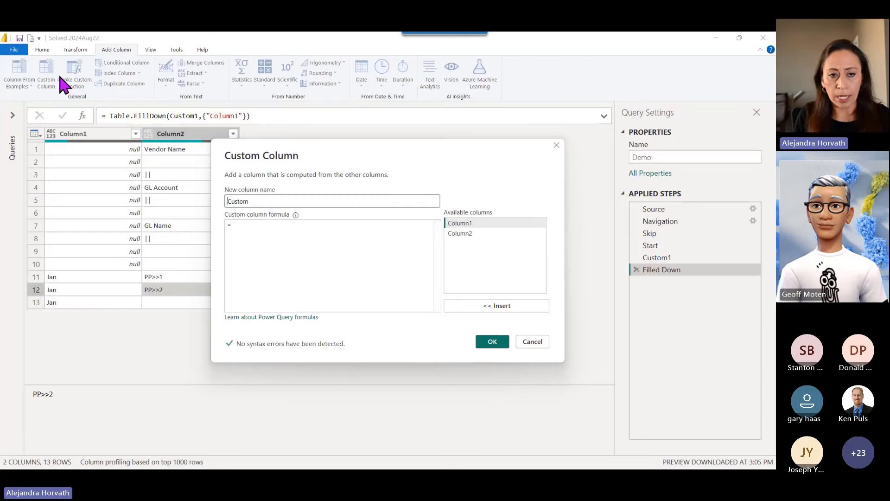
key("ctrl+a")
type("A")
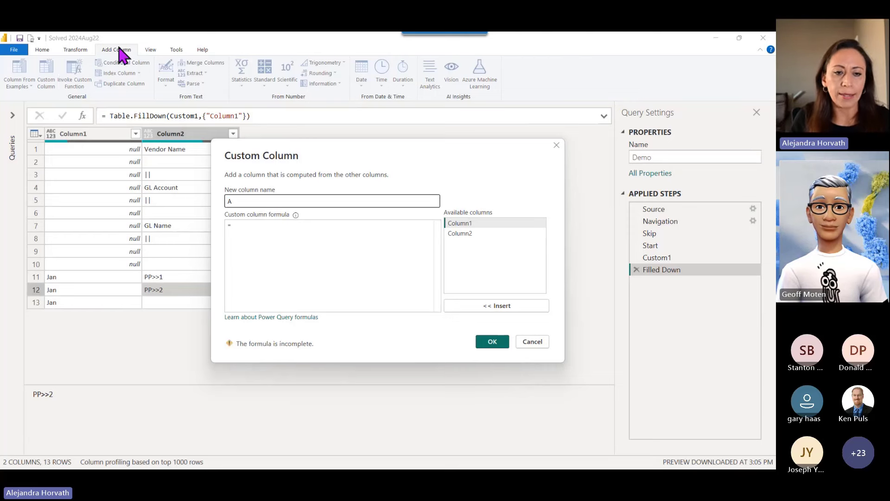
Step: Begin column A's formula with Text.Combine over the list {[Column1],[Column2]}
left_click(353, 227)
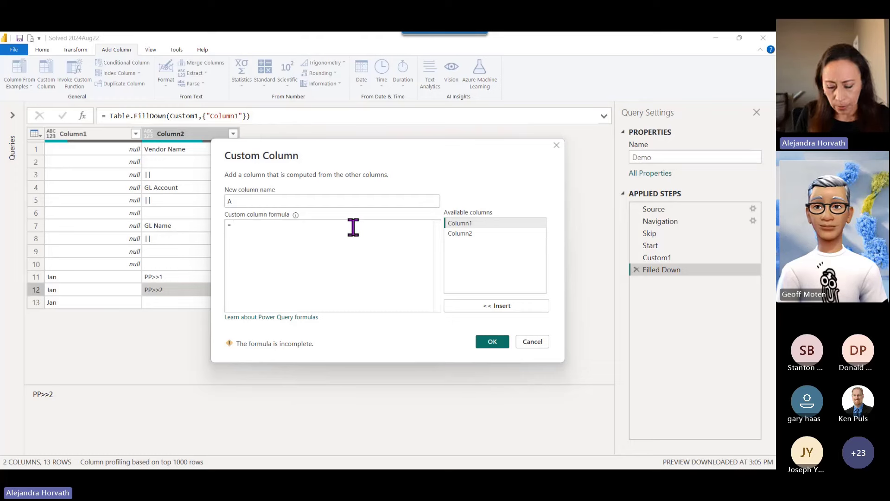
type("tex")
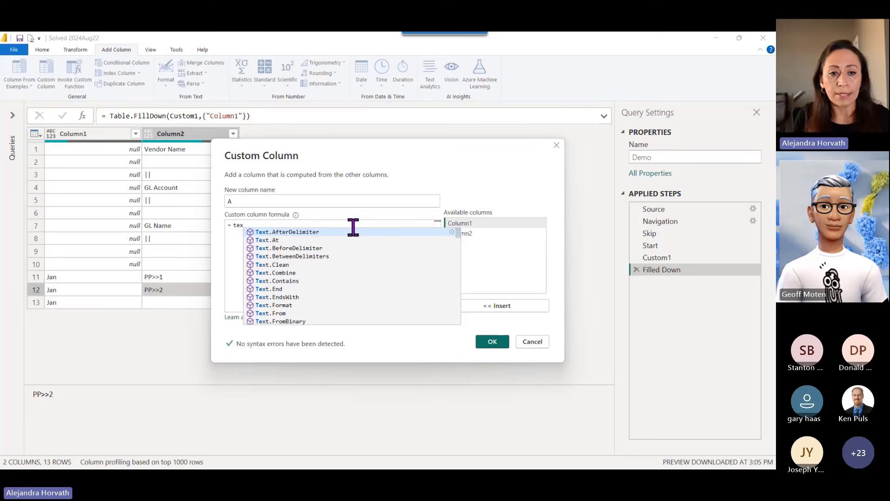
type("t.com")
key("Tab")
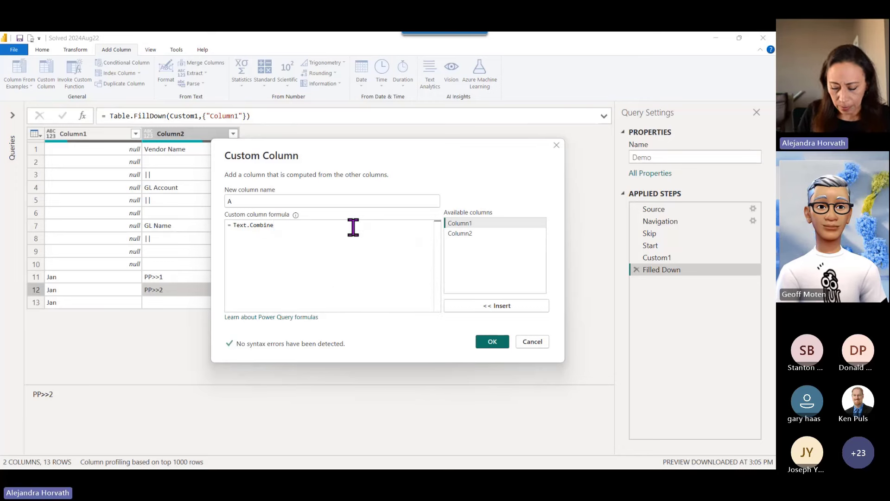
type("(")
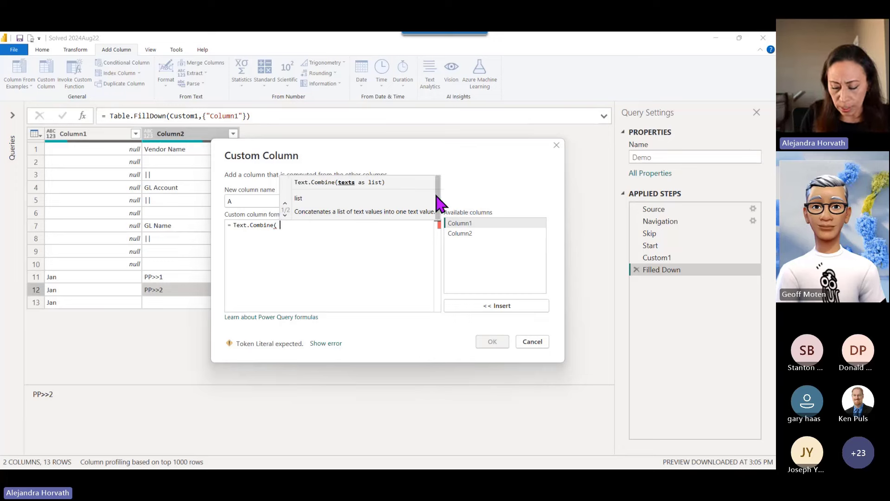
type(" {")
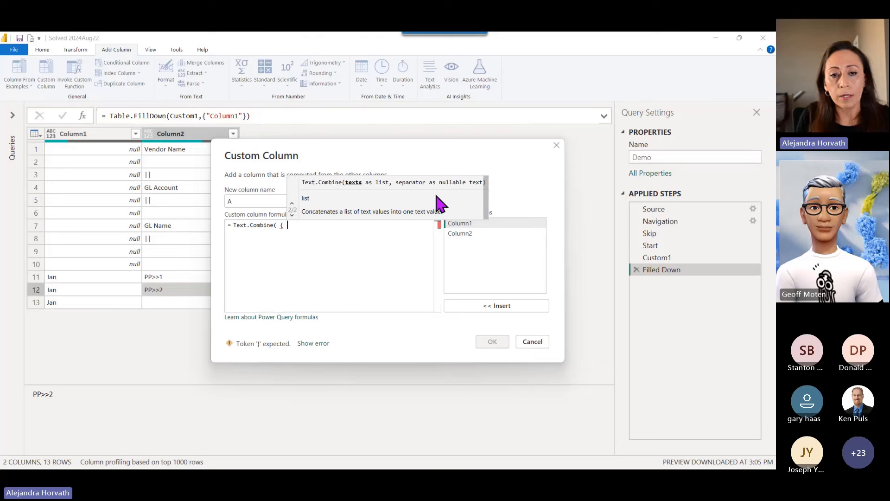
double_click(470, 225)
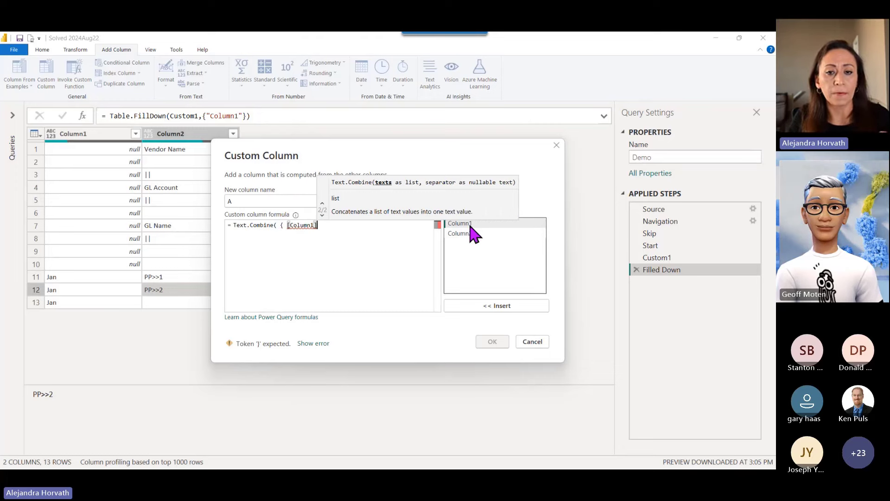
type(",")
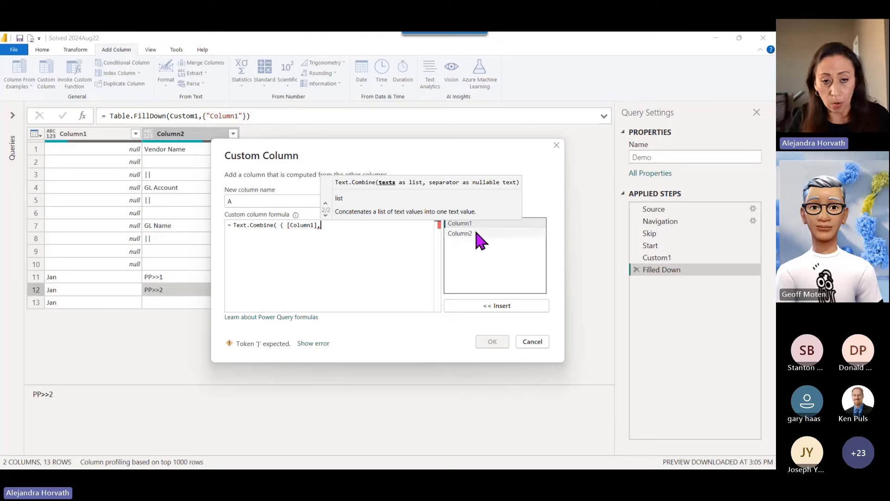
double_click(477, 233)
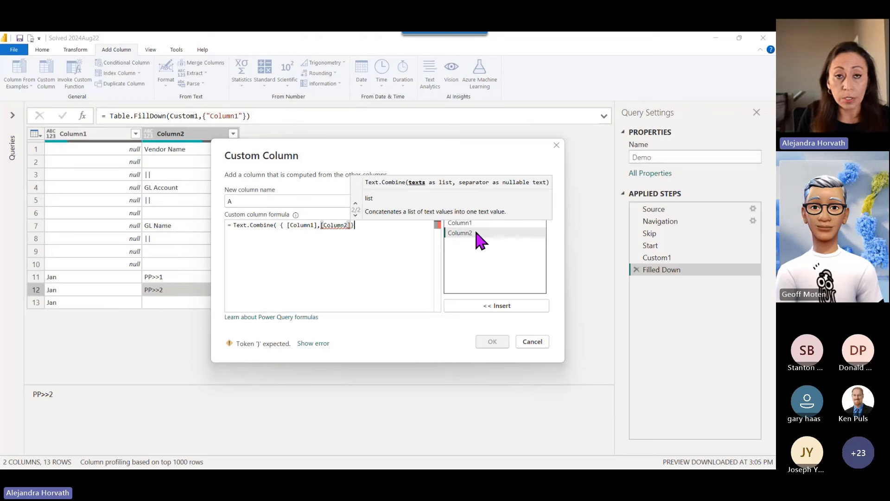
type("},")
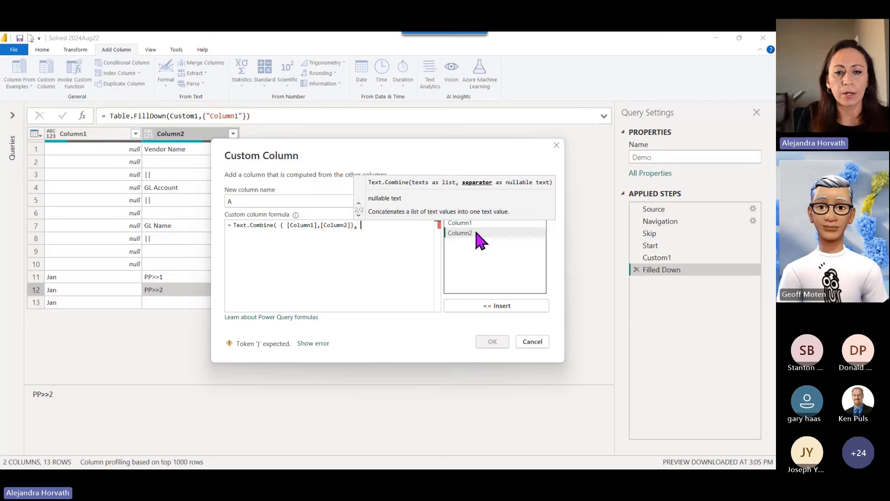
Step: Finish the Text.Combine formula with the separator " ; " and add the custom column
type("\" ; \"")
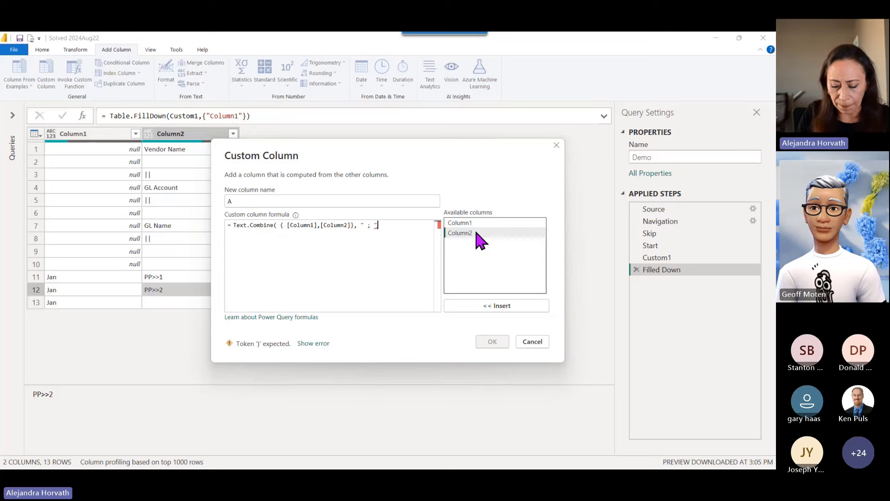
type(")")
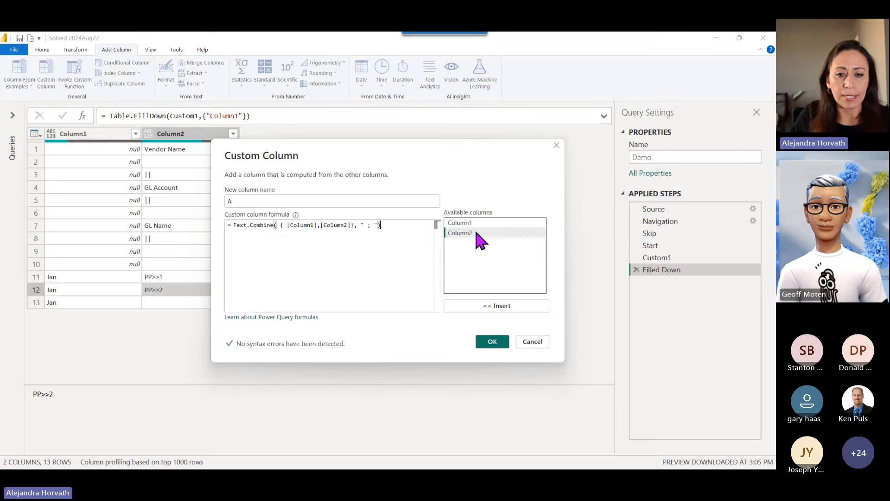
left_click(483, 346)
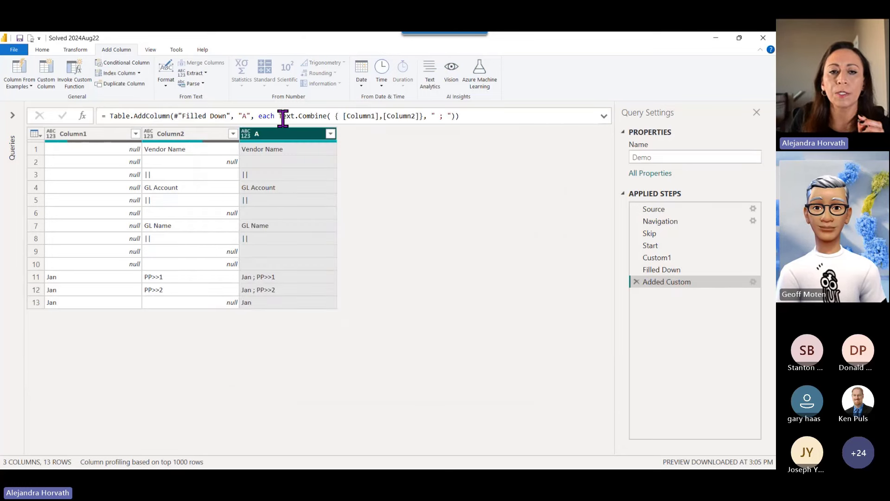
Step: Compare column A's combined values with Column1 and Column2 in rows 1, 11 and 12
left_click(117, 153)
left_click(215, 152)
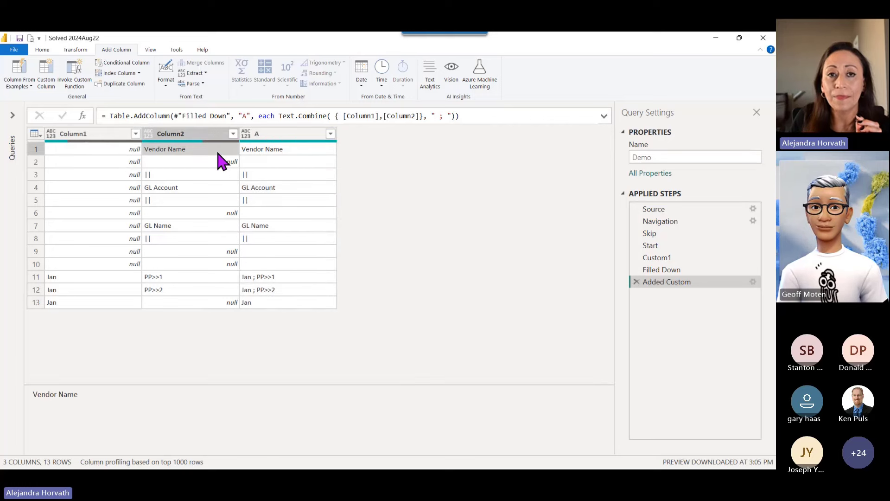
left_click(267, 150)
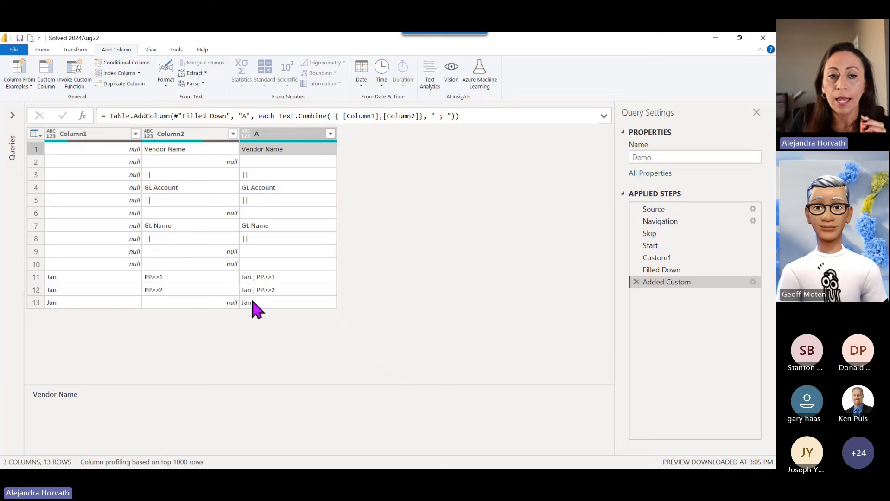
left_click(266, 277)
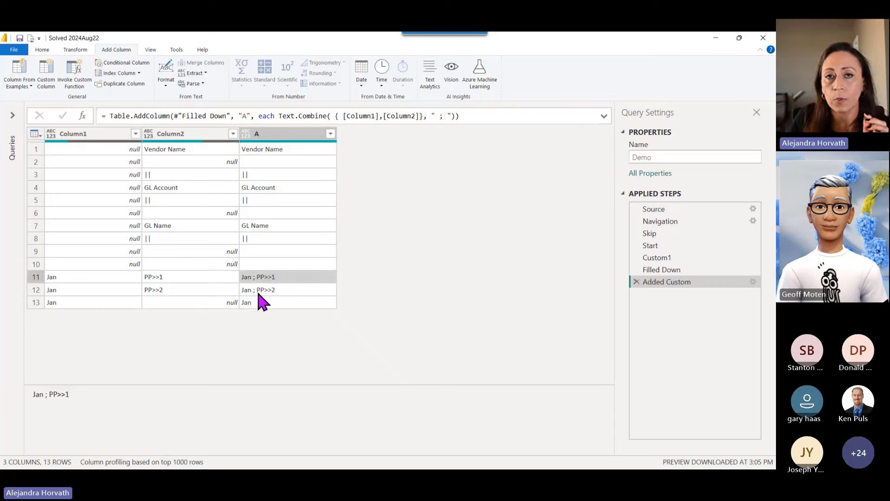
left_click(262, 292)
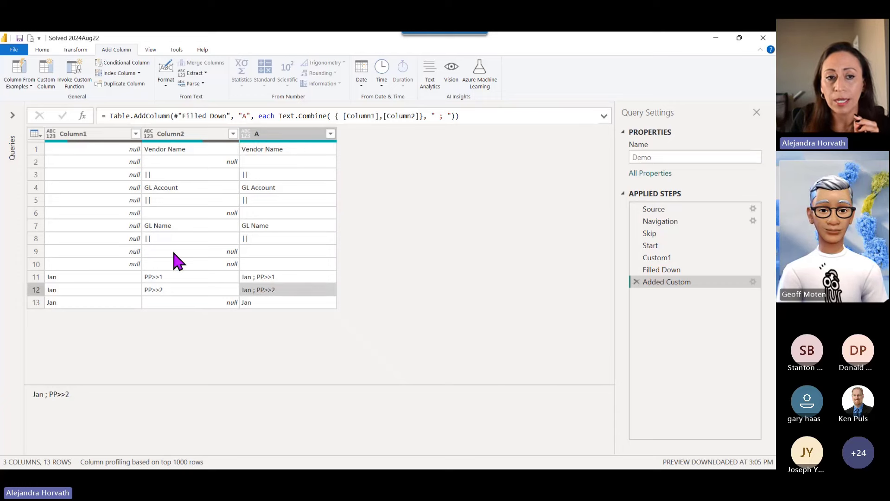
left_click(129, 277)
left_click(185, 279)
left_click(127, 290)
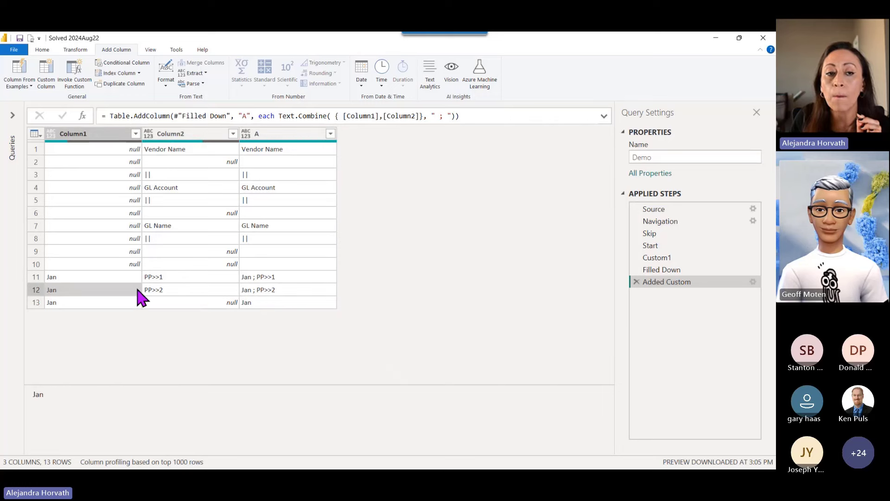
left_click(210, 288)
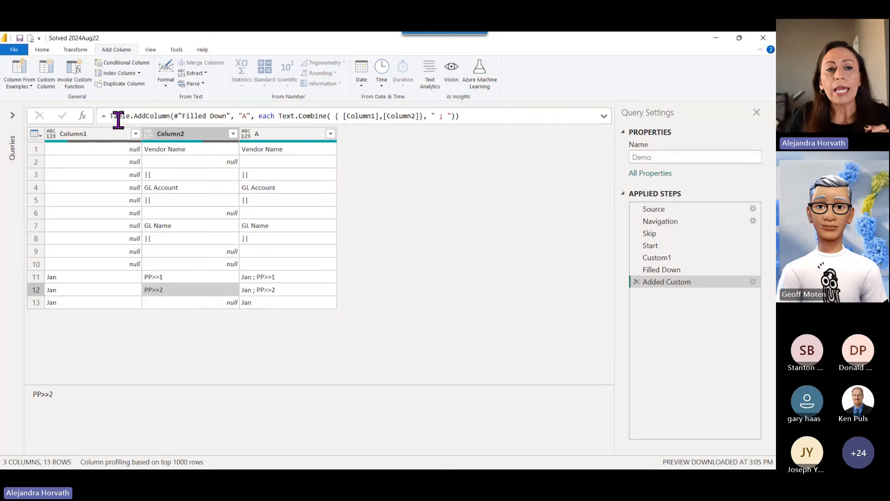
Step: Merge Column1 and Column2 into a column named Merged with a semicolon separator
left_click(109, 136)
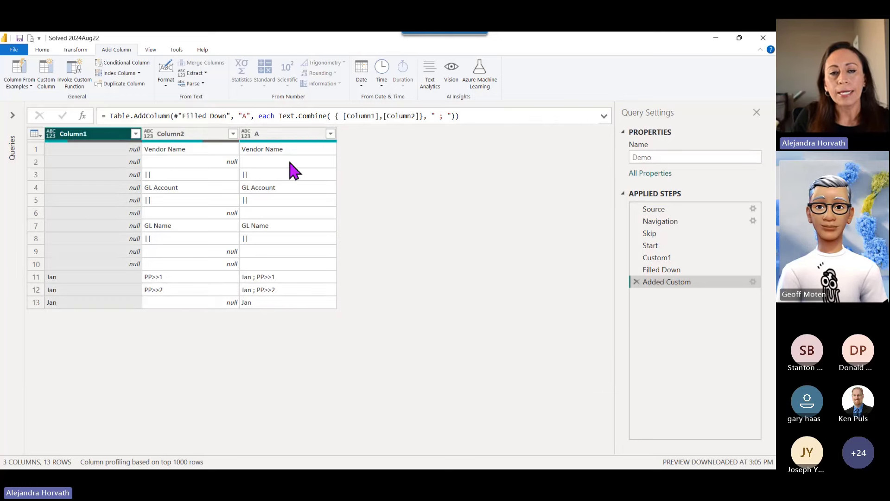
left_click(205, 135, "ctrl")
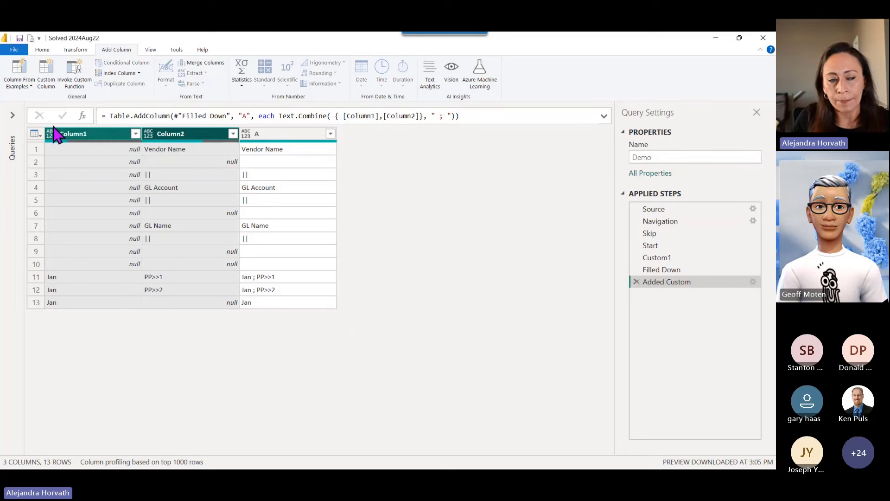
right_click(180, 134)
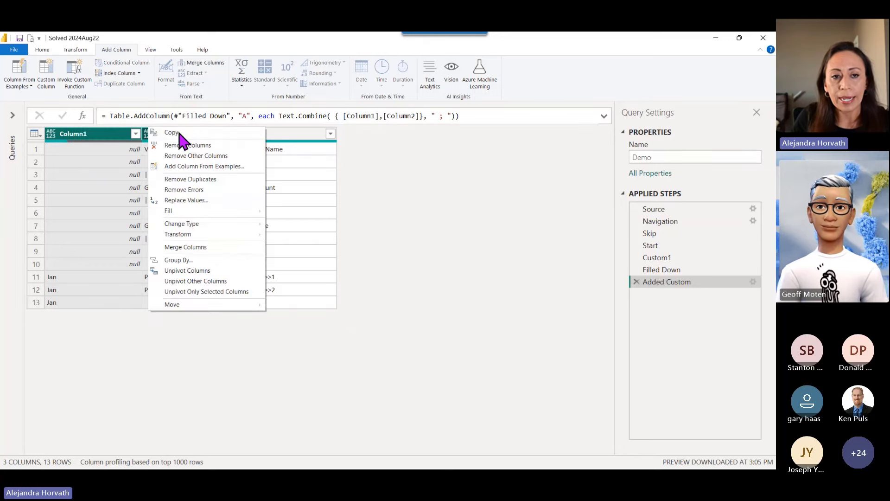
left_click(208, 251)
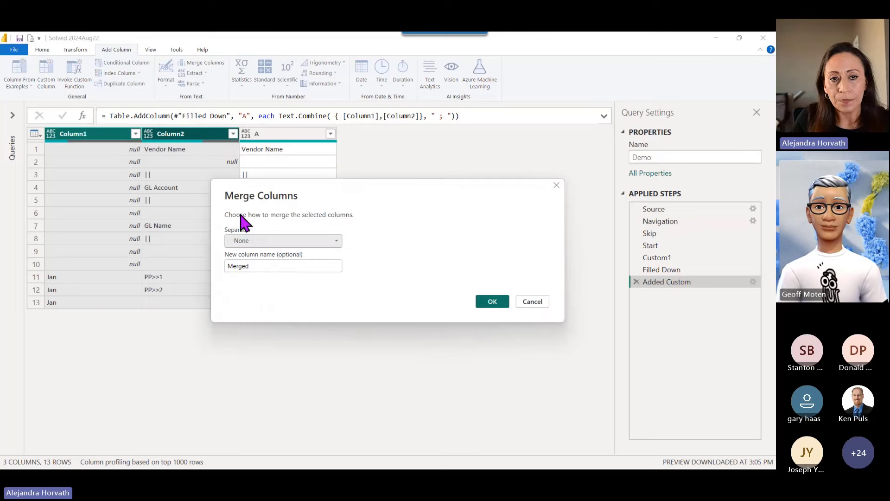
left_click(269, 242)
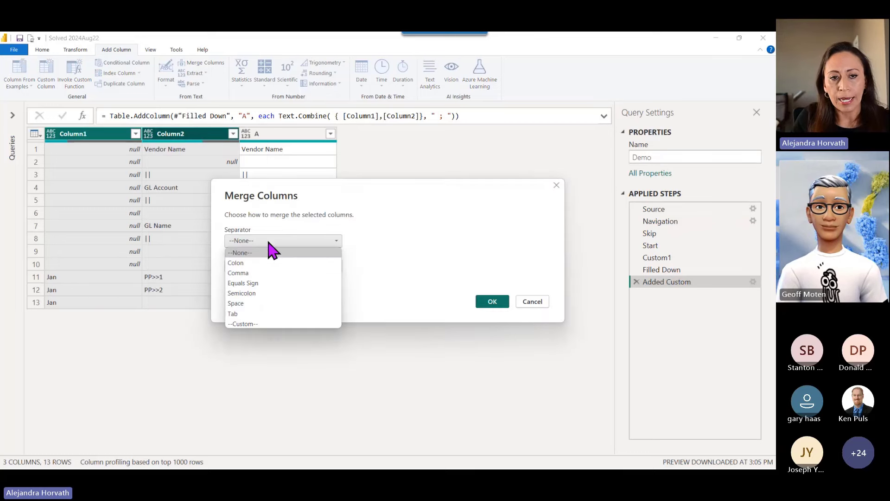
left_click(260, 292)
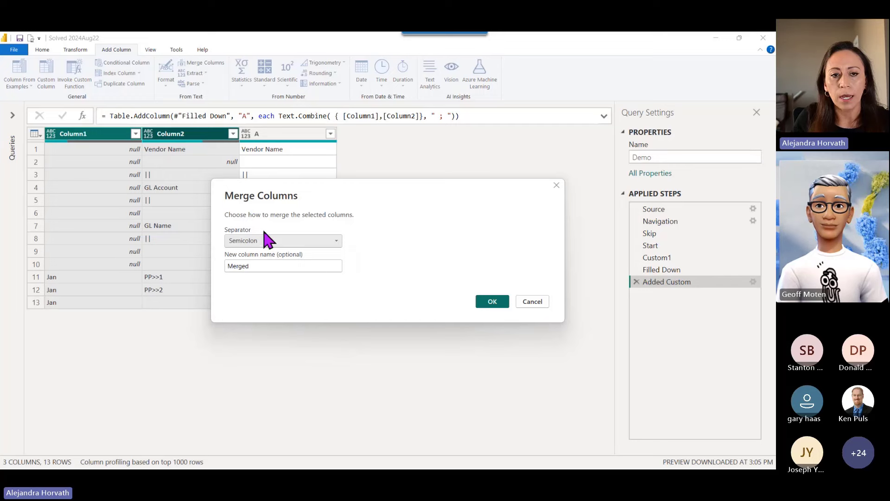
left_click(494, 305)
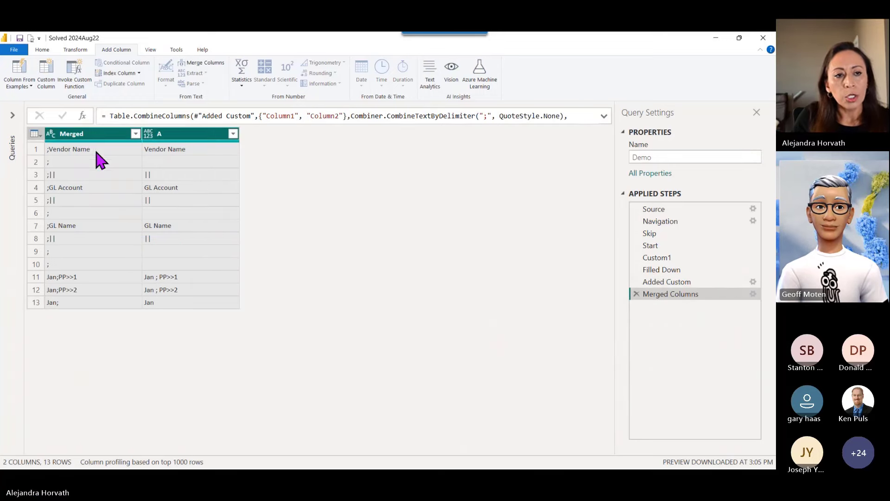
Step: Enlarge the preview and examine how separators are placed in the Merged column compared with column A
left_click(69, 151)
key("ctrl+shift+equal")
key("ctrl+shift+equal")
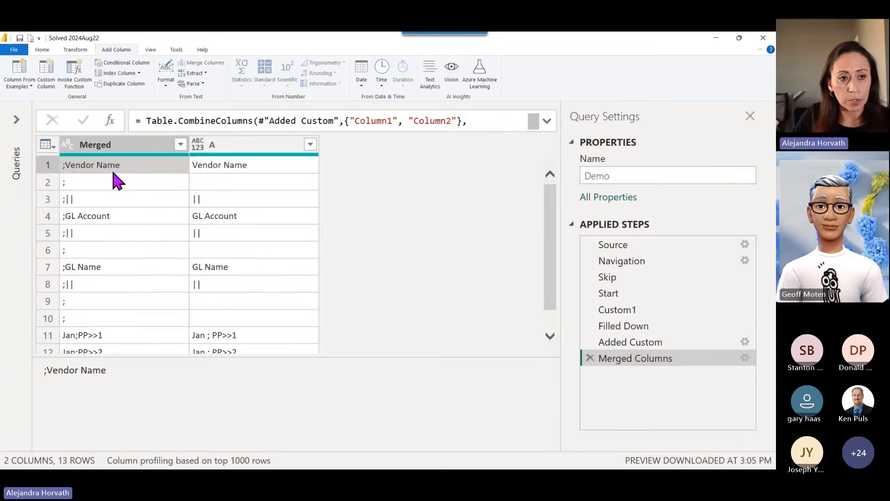
key("ctrl+shift+equal")
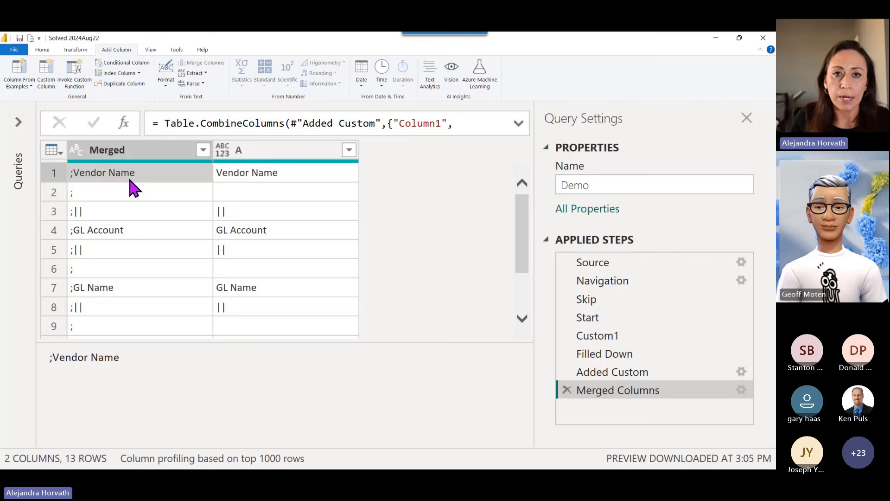
Step: Review the Text.Combine formula in the Added Custom step, then delete the Merged Columns step
left_click(646, 376)
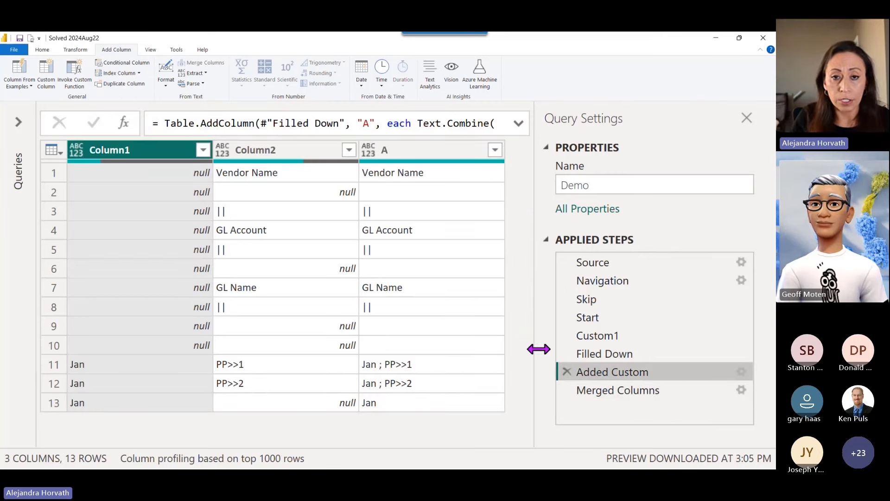
left_click(338, 391)
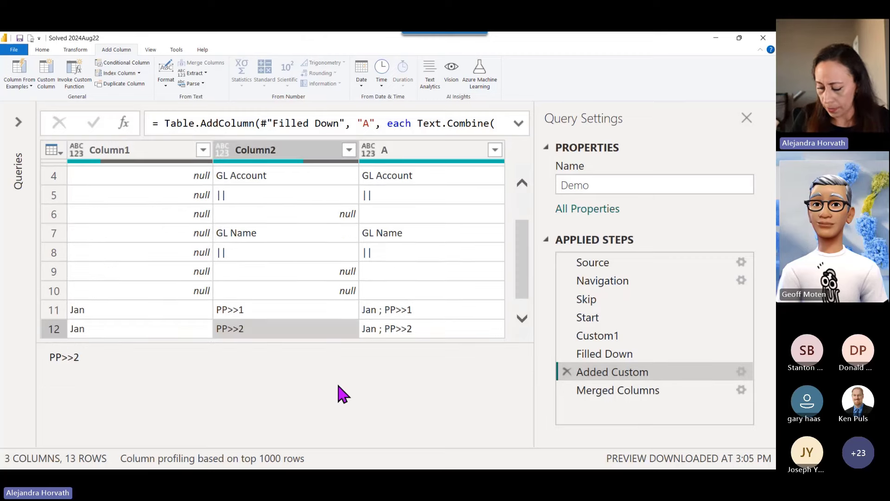
key("ctrl+shift+minus")
key("ctrl+shift+minus")
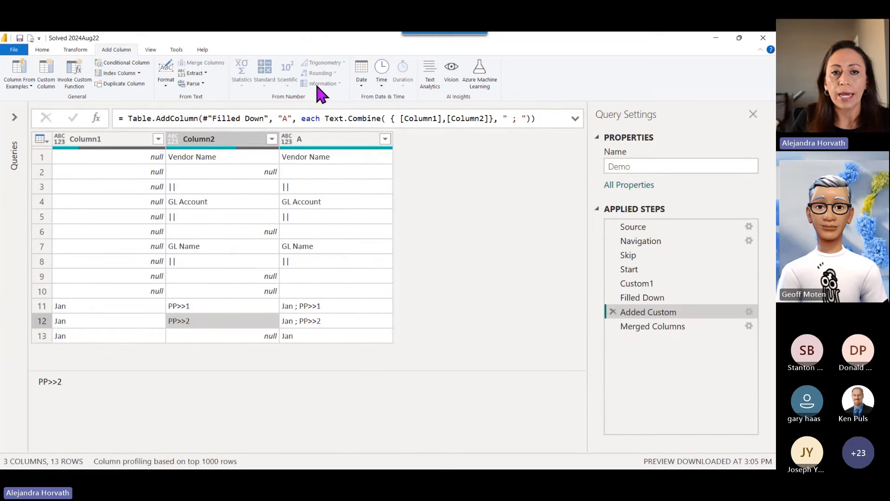
left_click_drag(326, 118, 368, 118)
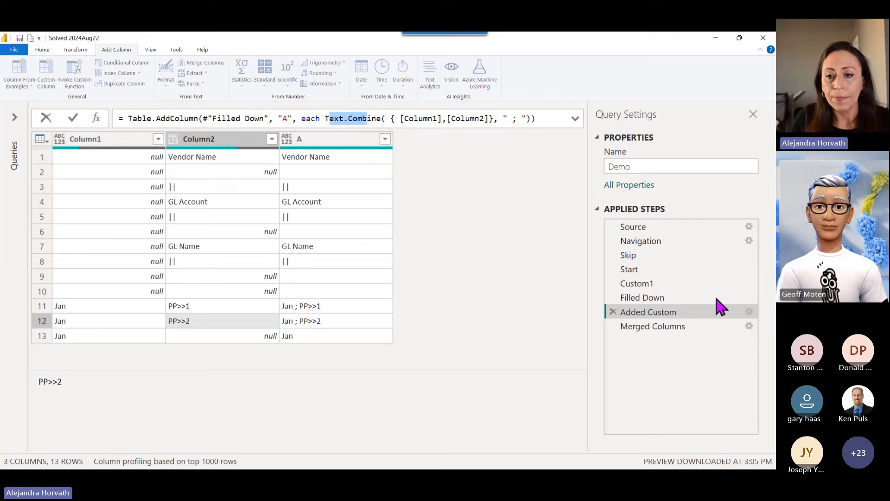
left_click(613, 326)
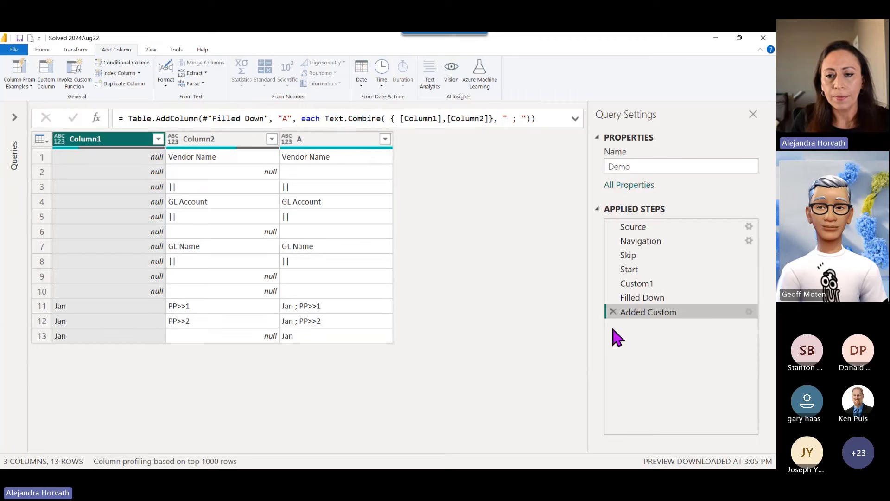
Step: Rename the Custom1 step, which transposes the first two rows, as TrpsHdrs
left_click(663, 285)
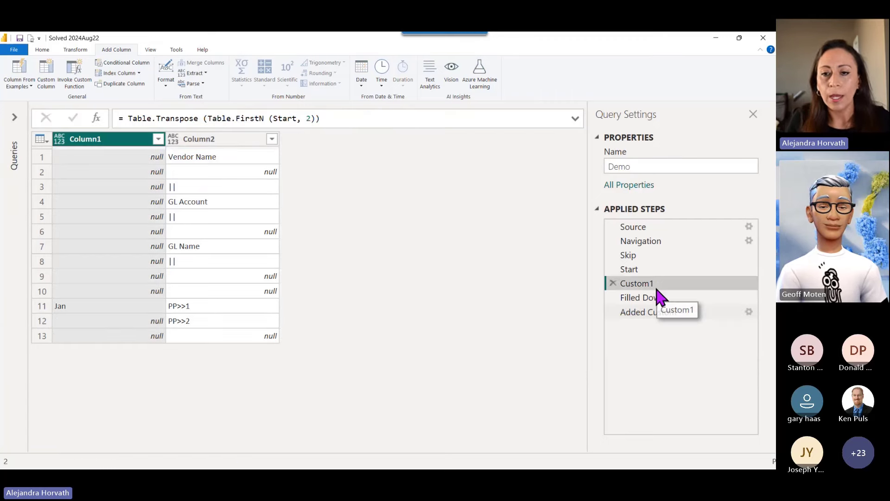
double_click(673, 282)
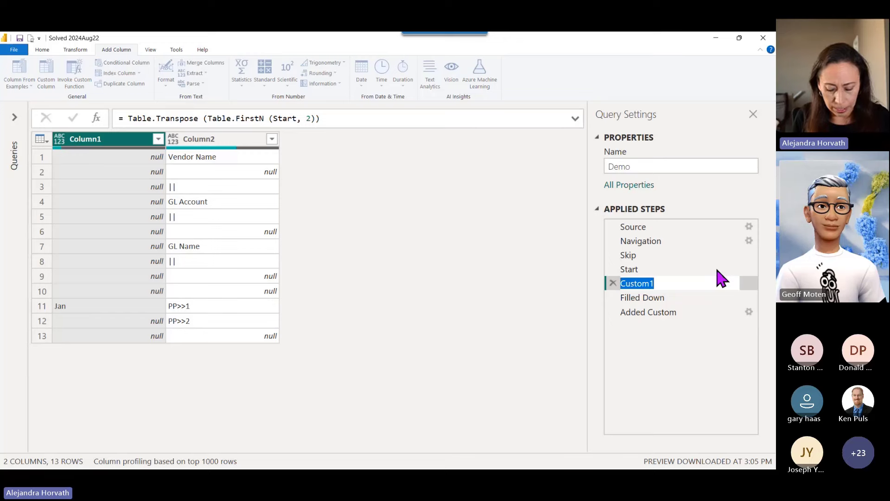
type("Ts")
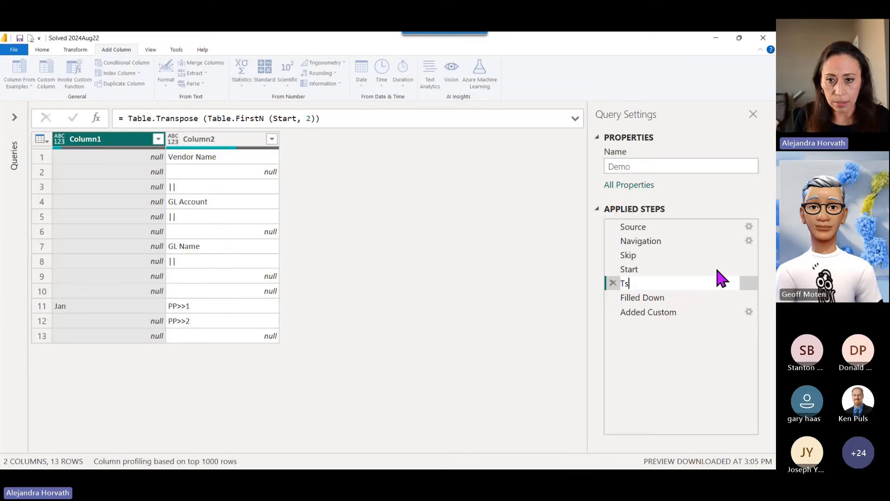
key("BackSpace")
type("rps")
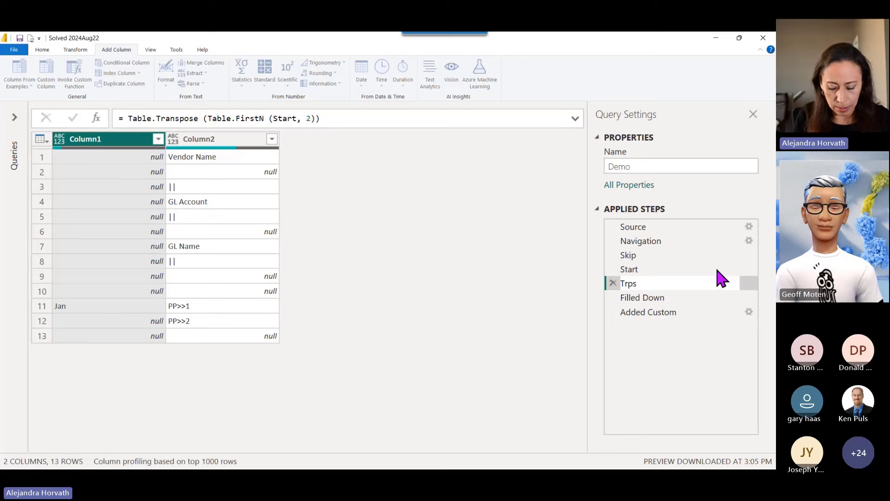
type("Hdrs")
key("Return")
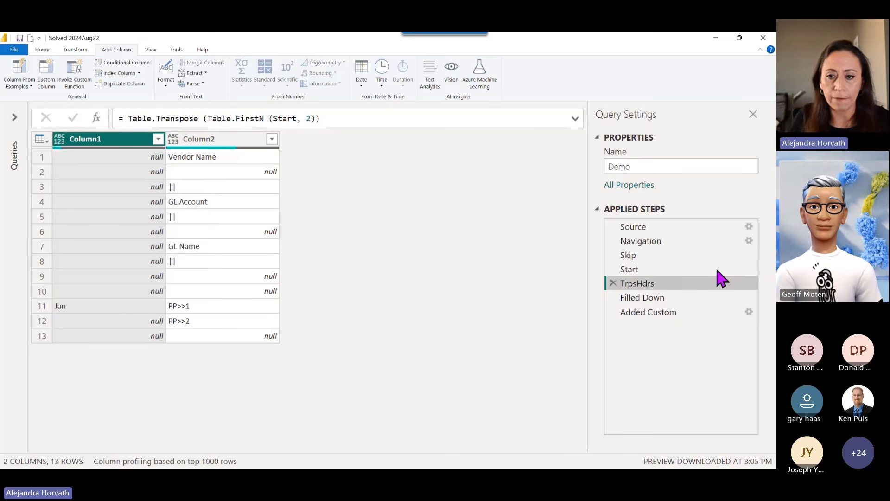
Step: Rename the Filled Down step as FDMonth
left_click(685, 298)
left_click(686, 298)
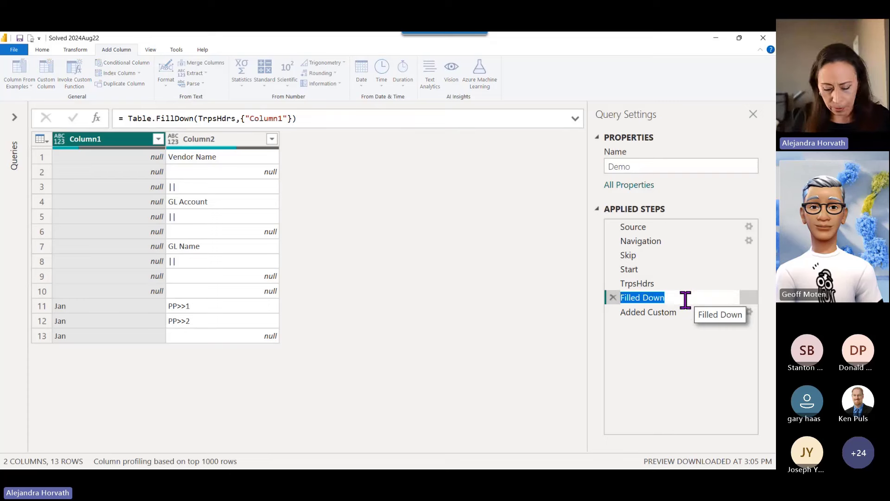
type("FD")
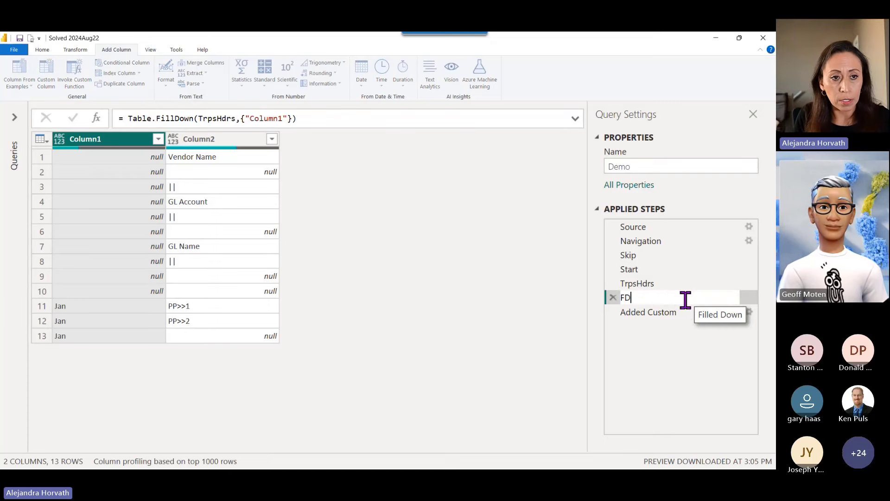
type("Month")
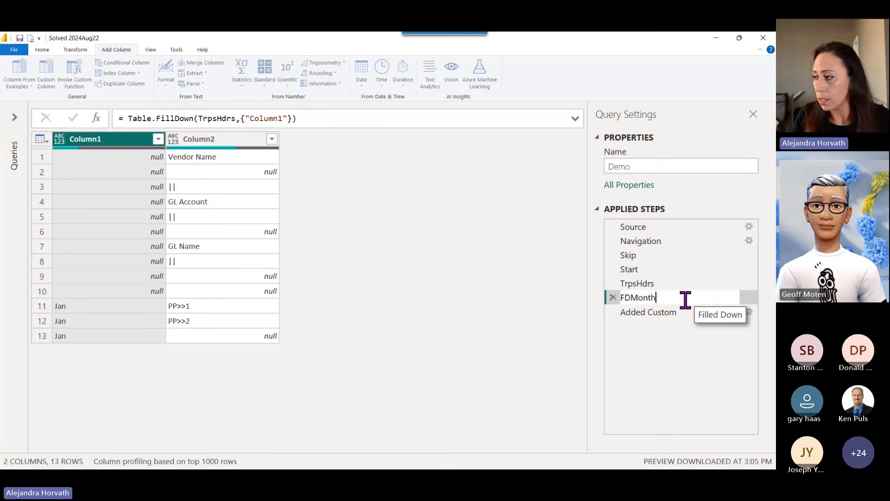
key("Return")
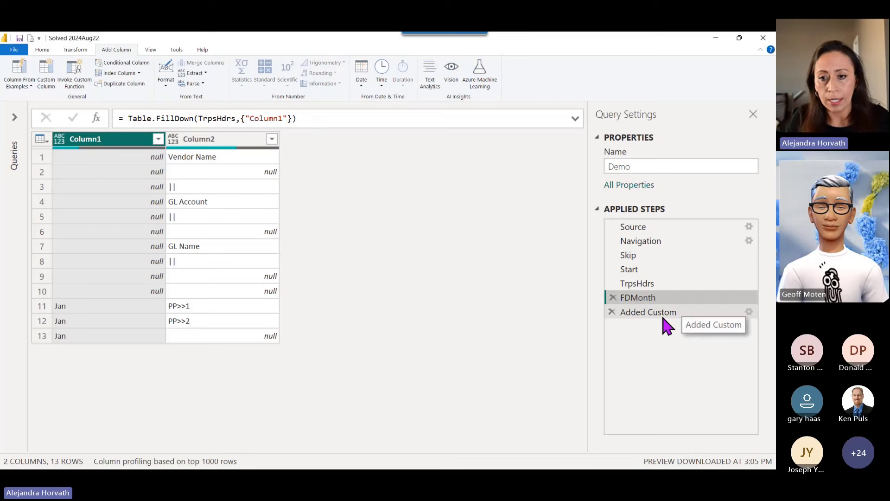
Step: Rename the Added Custom step as CombHdrs
left_click(672, 313)
double_click(672, 313)
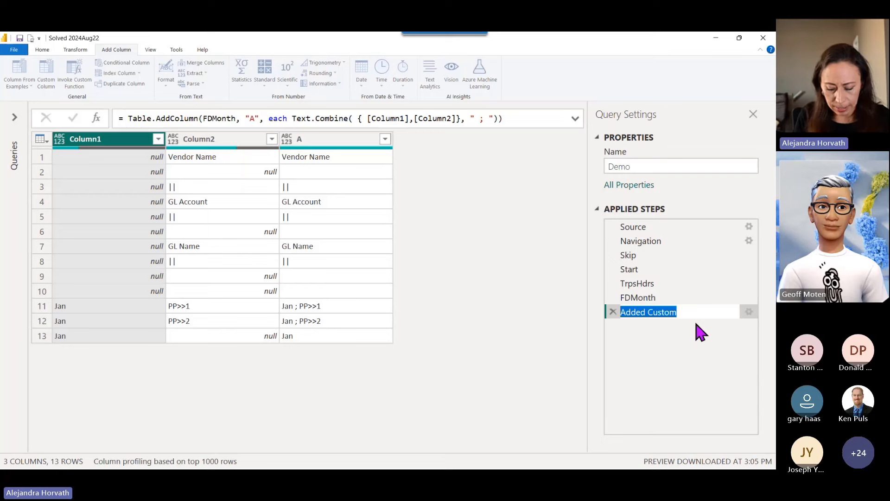
type("Comb")
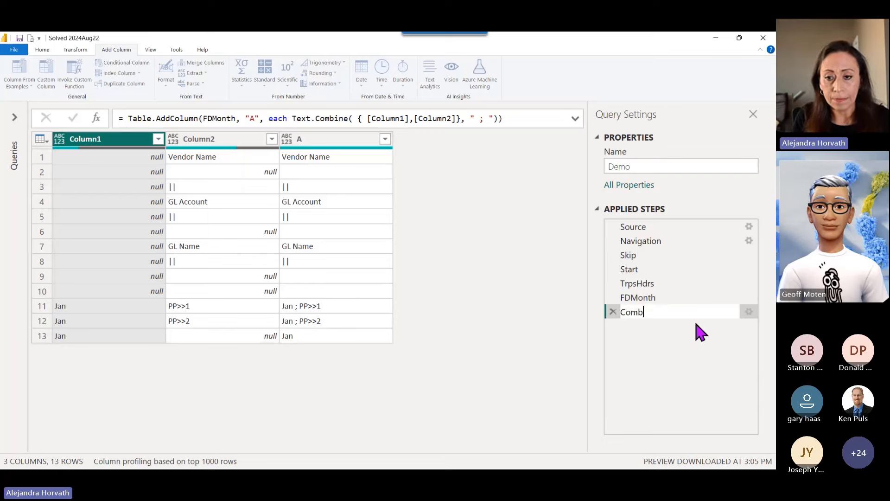
type("Dh")
key("BackSpace")
key("BackSpace")
type("H")
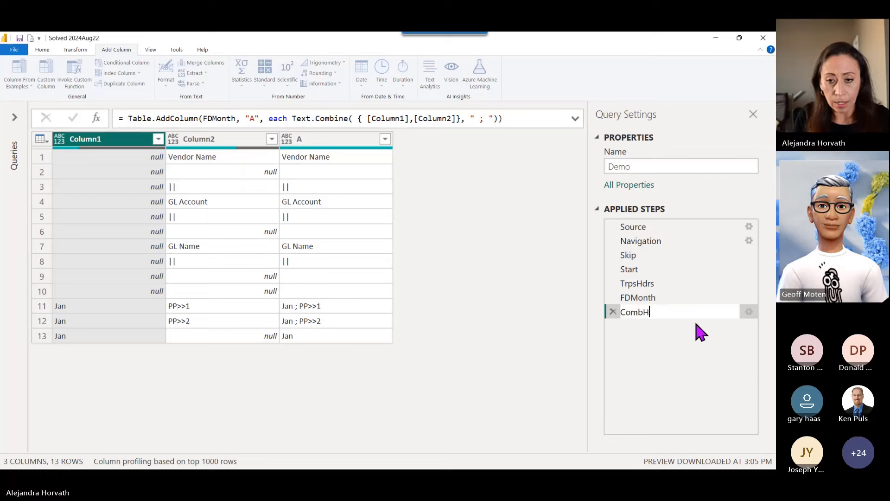
type("drs")
key("Return")
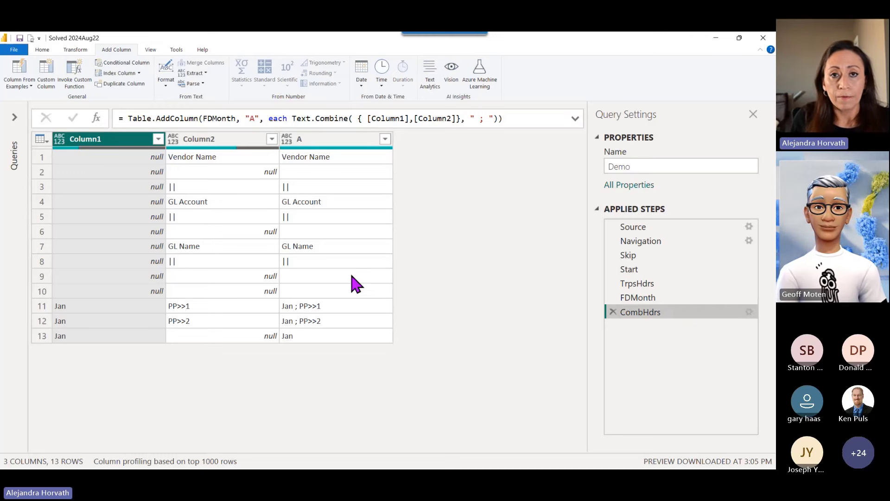
Step: Append [[A]] to the CombHdrs formula so the step keeps only column A
left_click(353, 148)
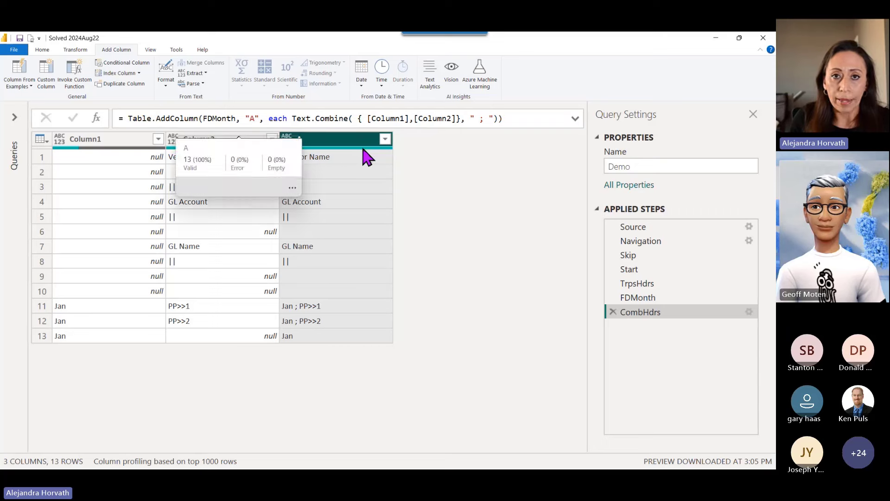
left_click(541, 122)
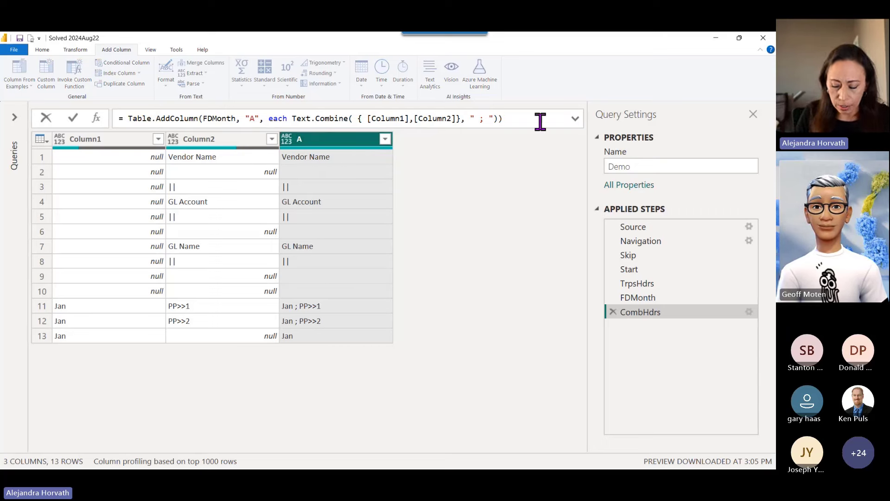
type("[[")
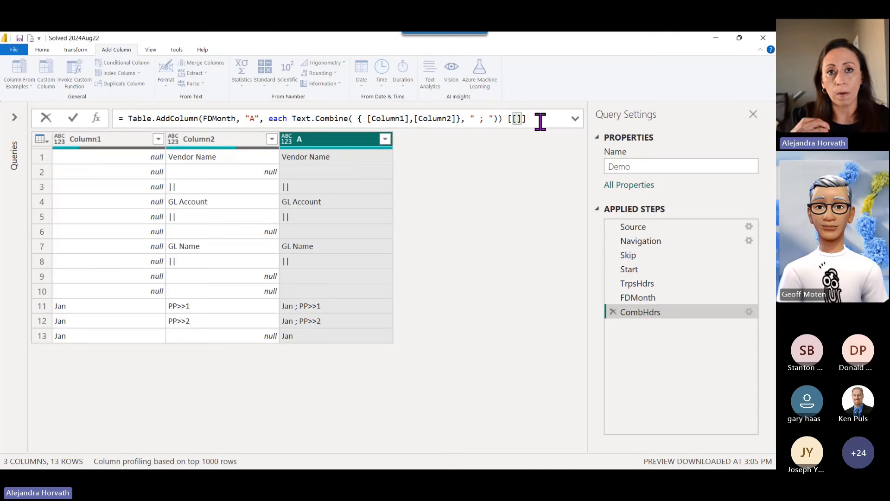
type("A")
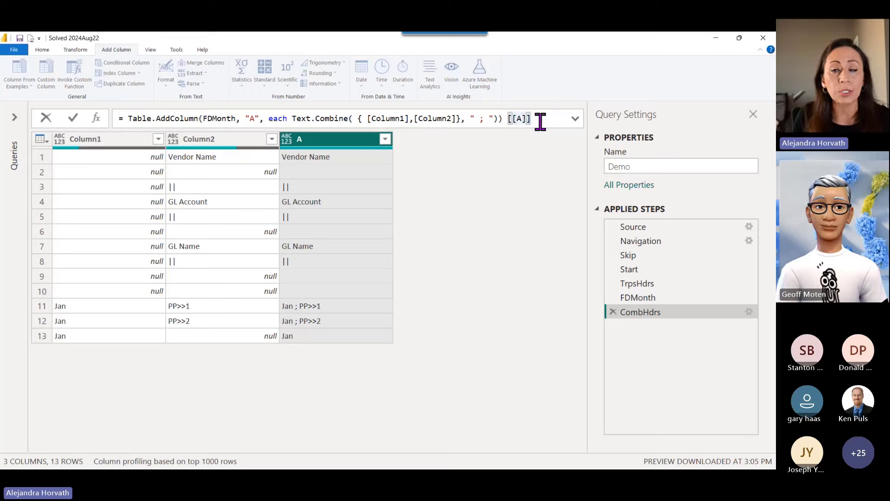
key("Return")
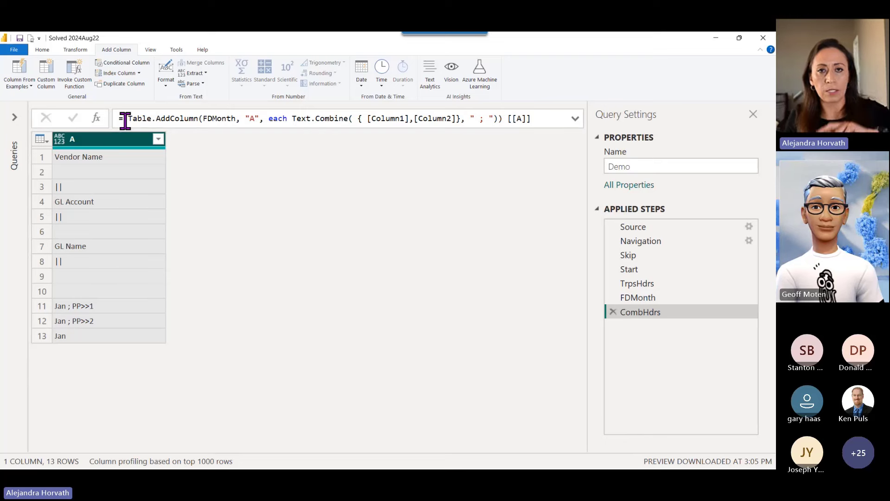
Step: Add a custom step after CombHdrs that transposes the combined headers into a row with Table.Transpose (CombHdrs)
left_click(98, 123)
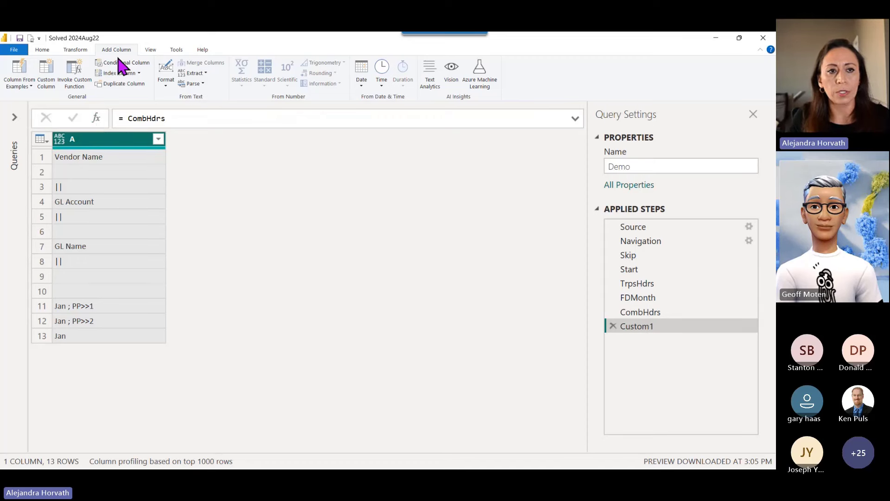
left_click(78, 51)
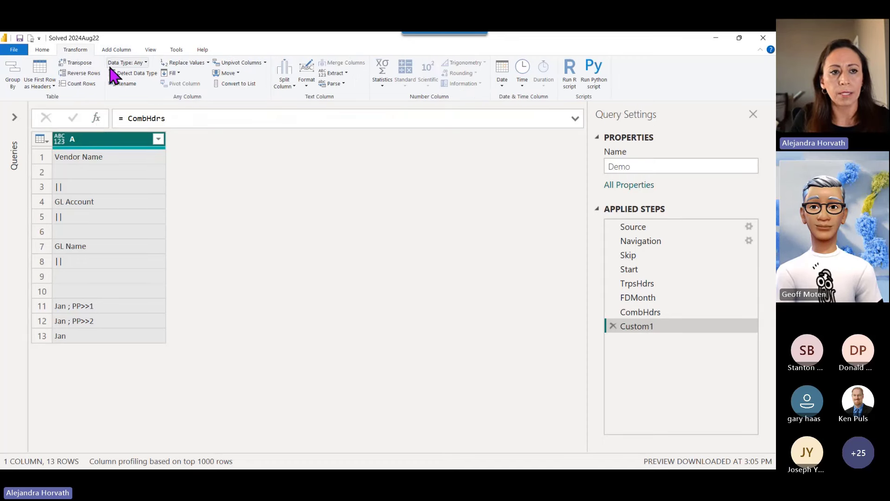
left_click(128, 119)
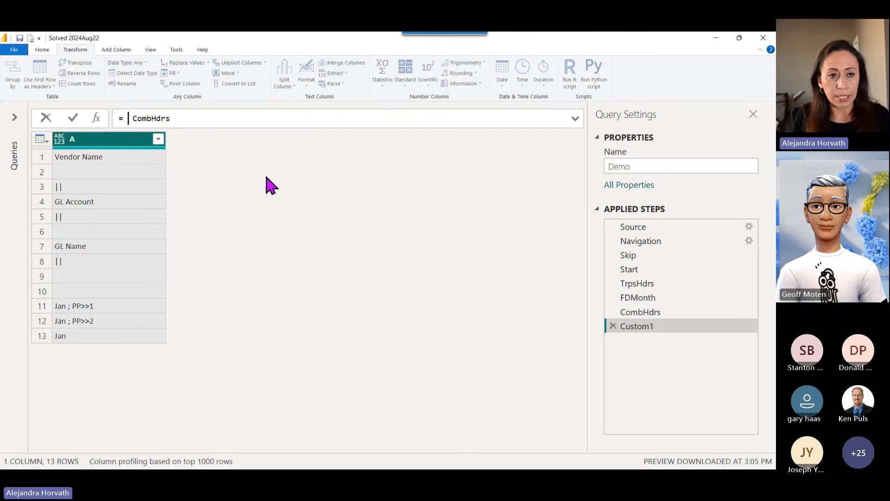
type("transp")
key("Tab")
key("Right")
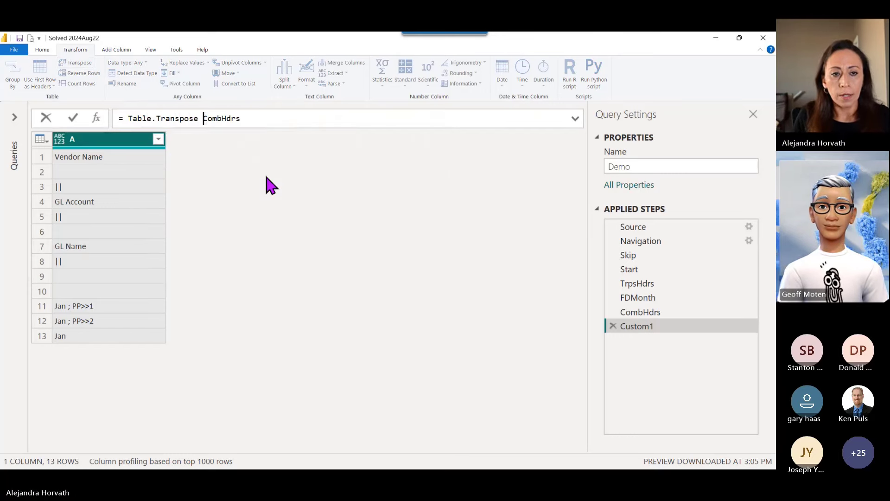
type("(")
key("End")
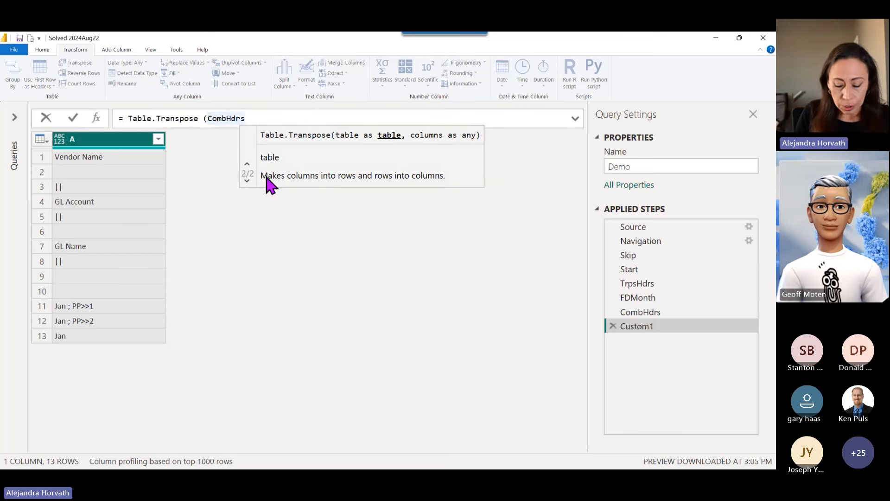
type(")")
key("Return")
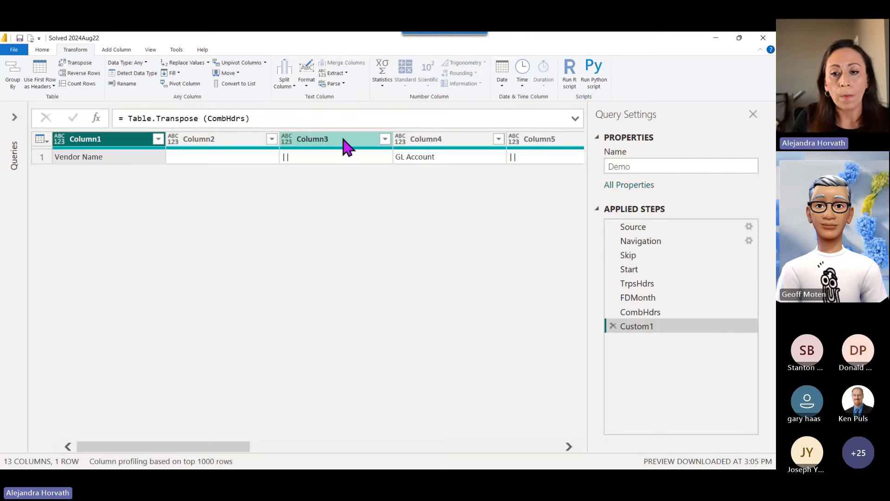
Step: Examine the two original header rows, 1 and 2, in the Start step
left_click(650, 269)
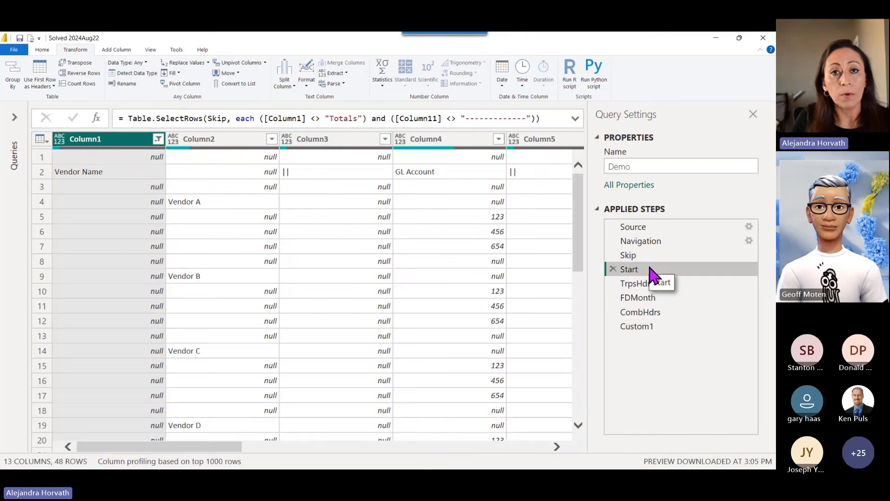
left_click(45, 160)
left_click(43, 172)
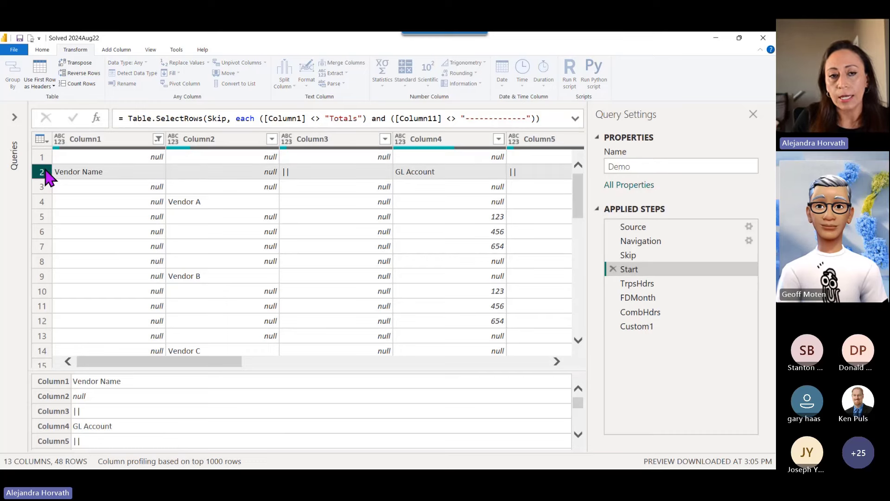
left_click(43, 160)
left_click(42, 172)
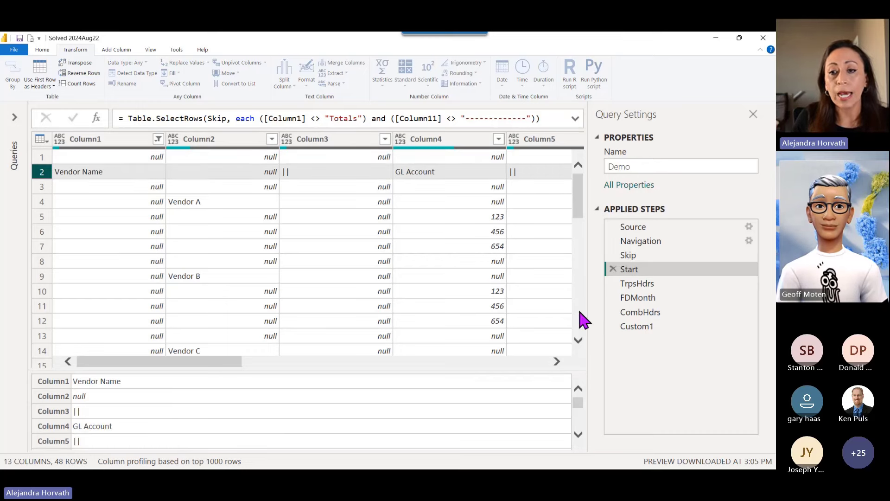
Step: Append the Start table to the transposed headers in Custom1 with & Start, and check row 1 against the Table.Transpose part of the formula
left_click(647, 329)
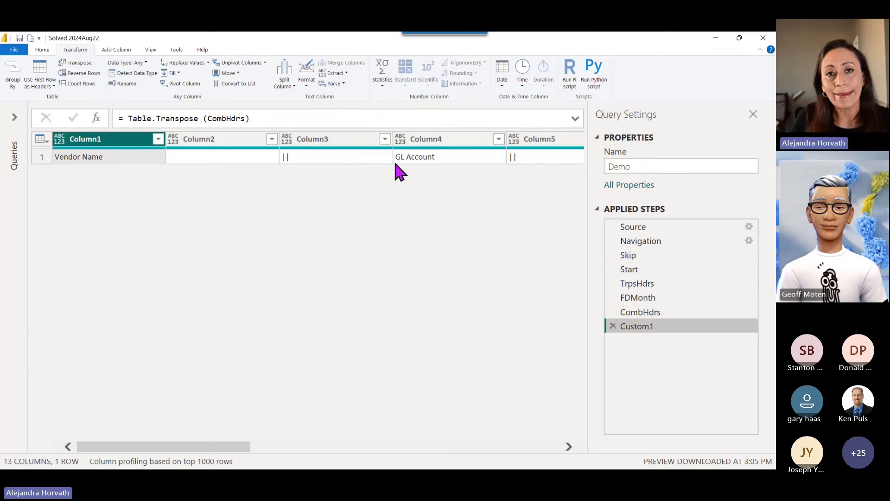
left_click(334, 118)
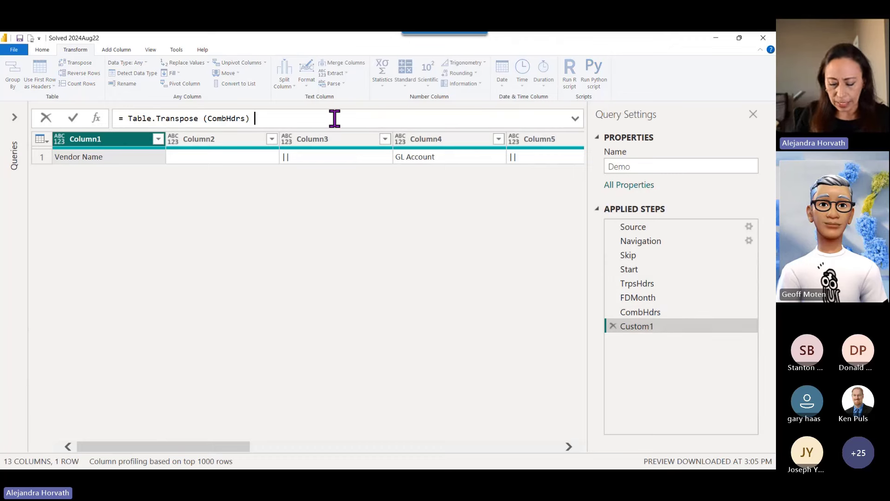
type("&")
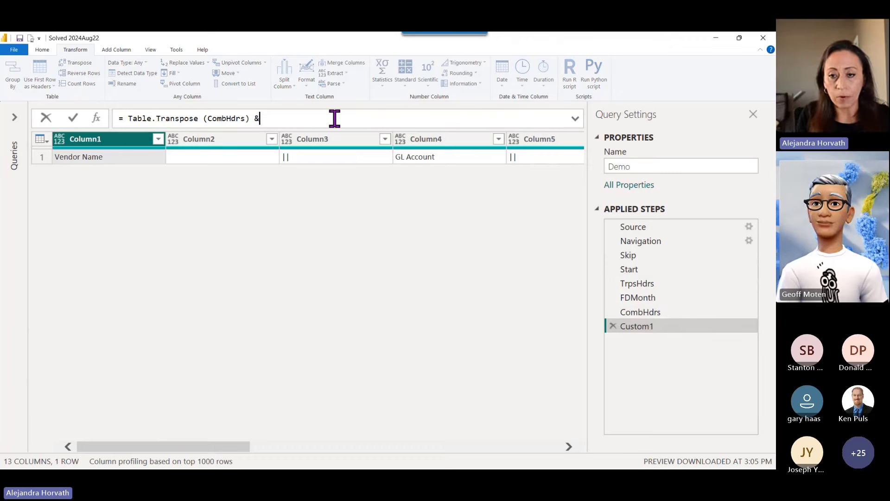
type(" Start")
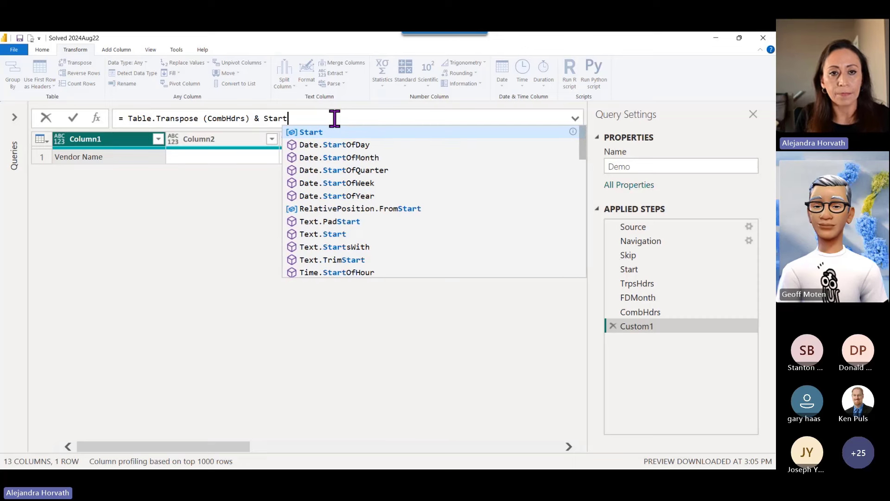
key("Escape")
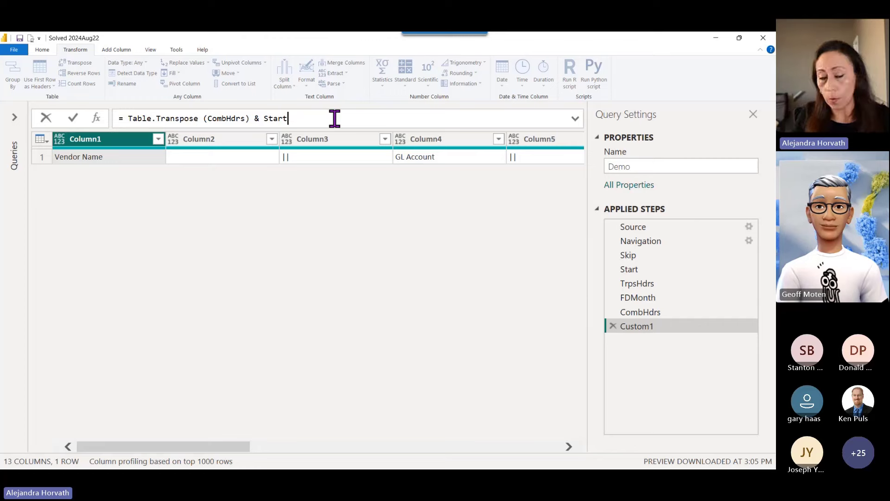
key("Return")
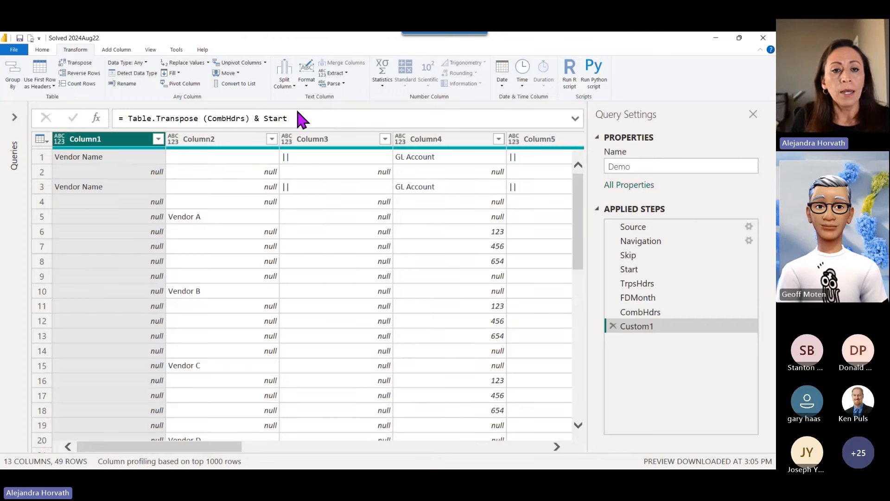
left_click(42, 157)
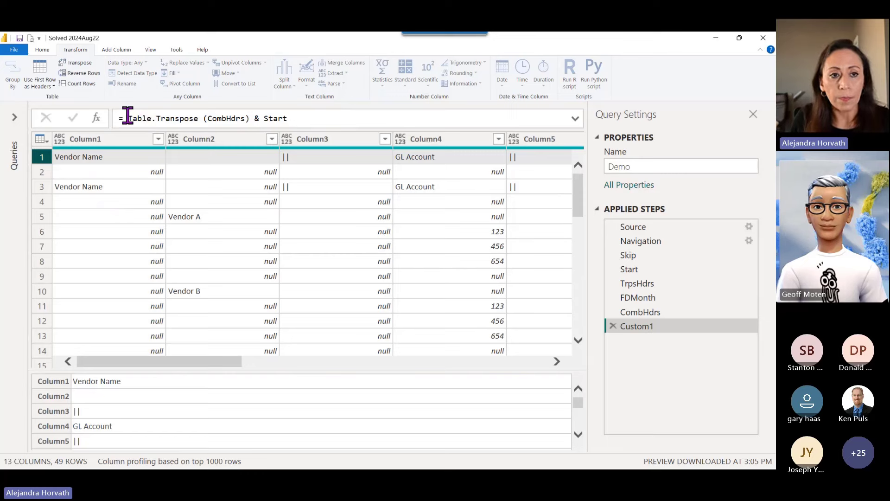
left_click_drag(127, 118, 250, 118)
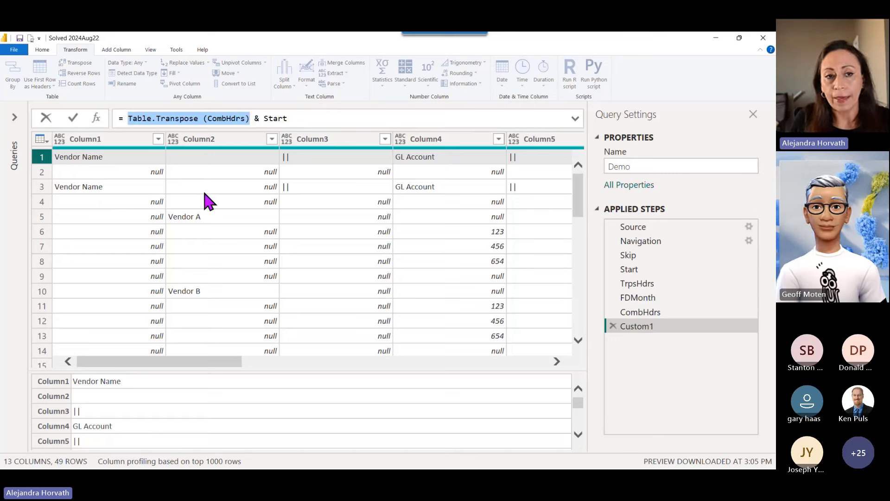
Step: Check row 2 against the Start part of the Custom1 formula, and place the insertion point before Start
left_click_drag(263, 120, 297, 119)
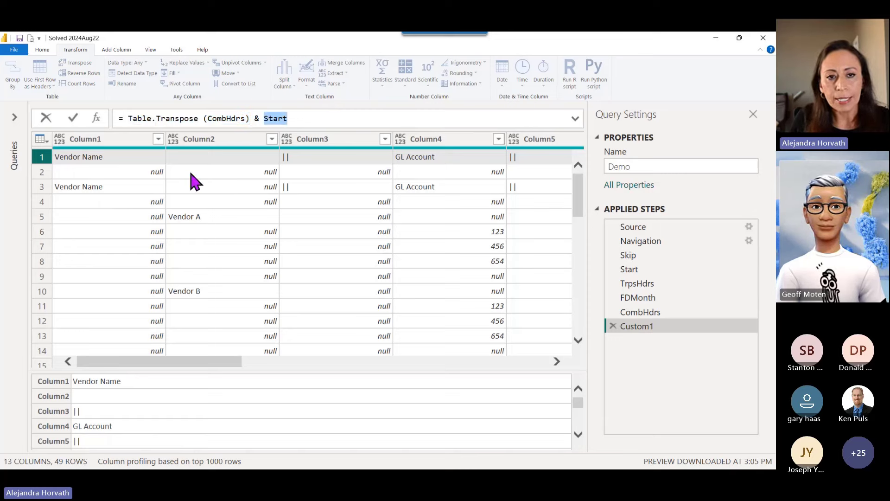
left_click(42, 176)
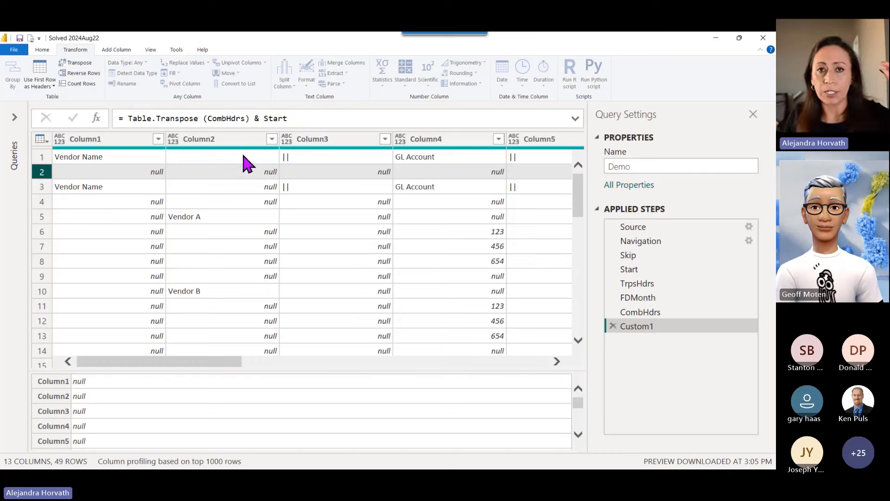
left_click(227, 118)
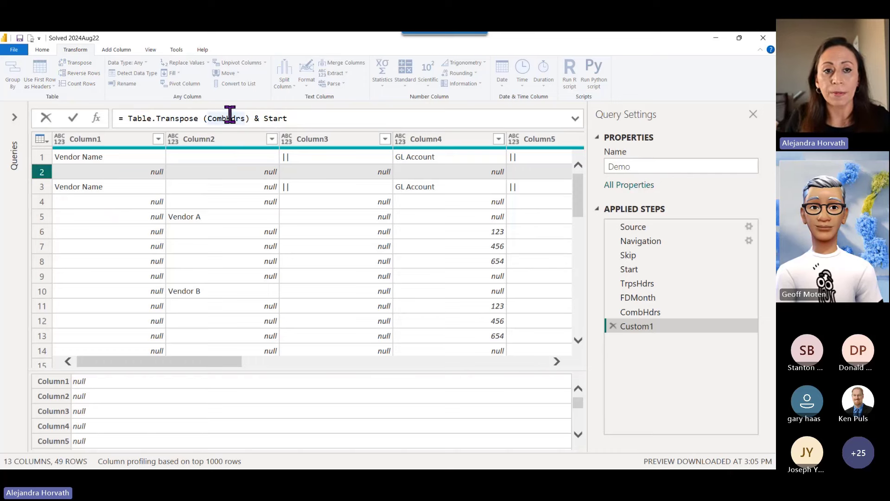
left_click(258, 119)
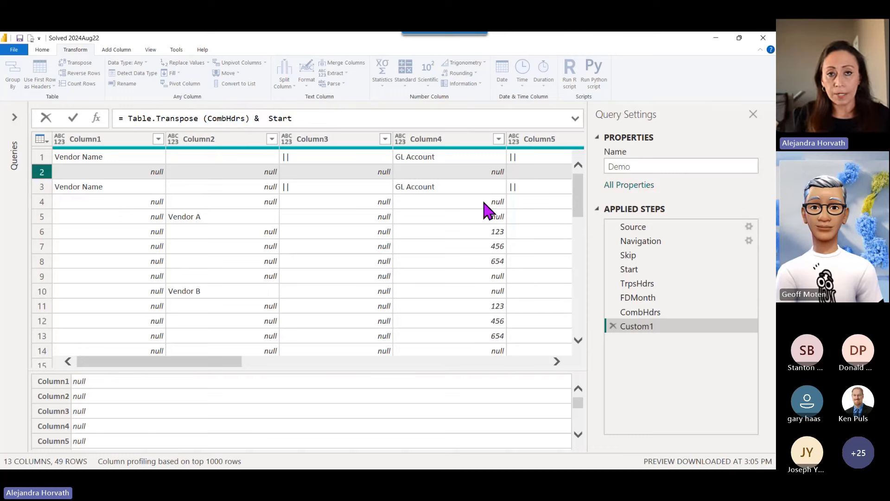
type("ski")
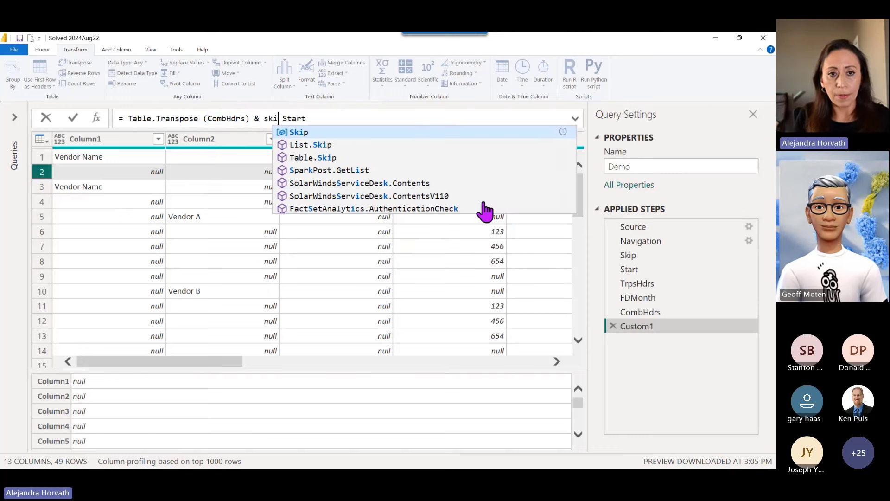
key("Escape")
key("BackSpace")
key("BackSpace")
key("BackSpace")
key("BackSpace")
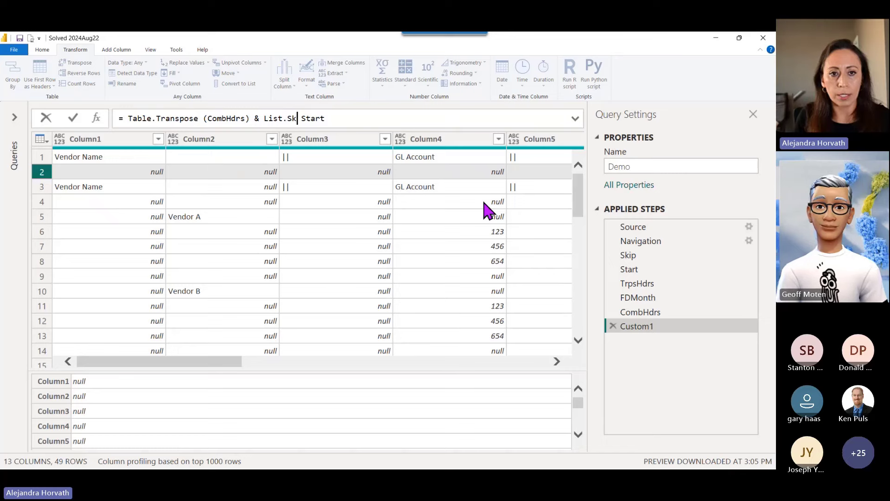
key("BackSpace")
Step: Wrap Start in the Custom1 formula as Table.Skip (Start, 2) to drop the two original header rows
type("ski")
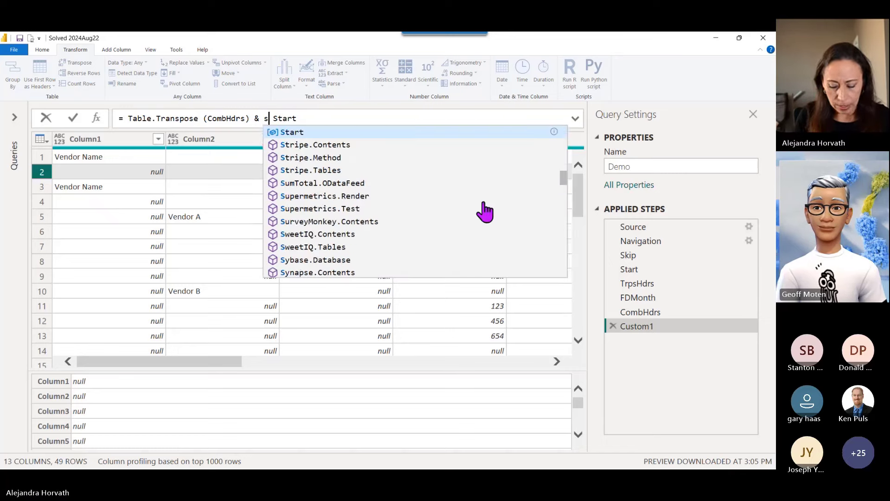
key("Down")
key("Down")
key("Tab")
key("Right")
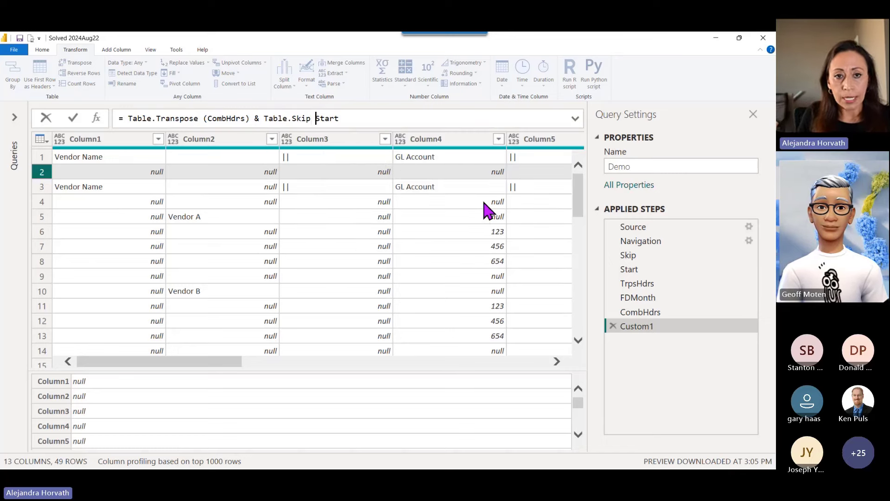
type("(")
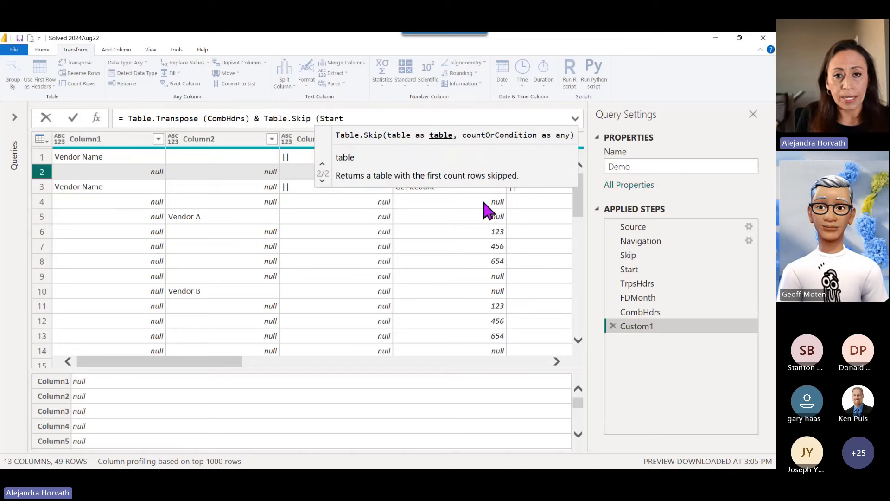
key("Right")
key("Right")
key("Right")
key("Right")
key("Right")
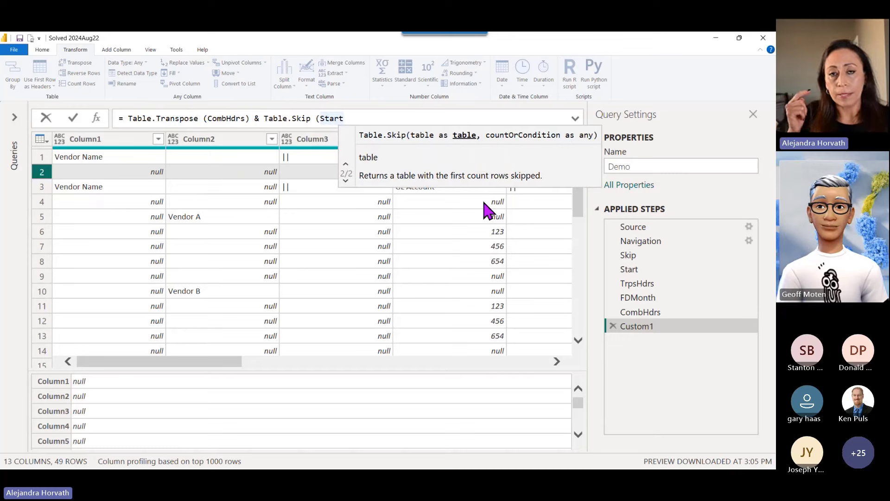
type(", ")
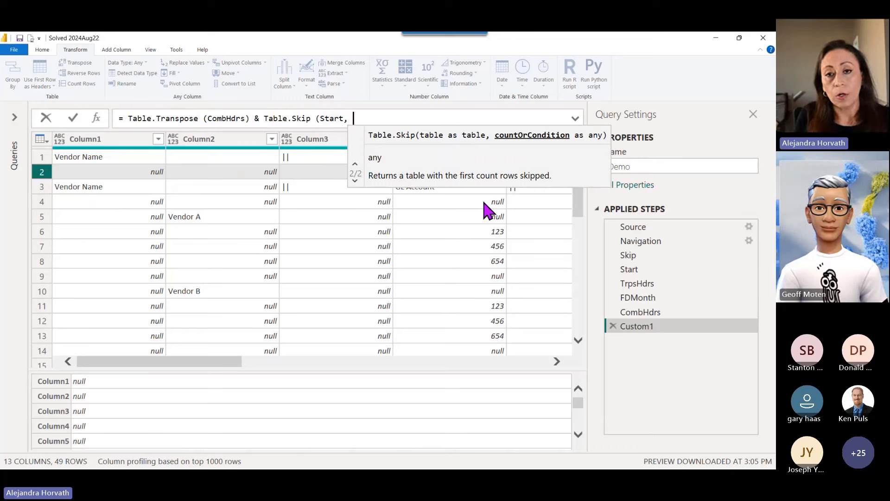
type("2")
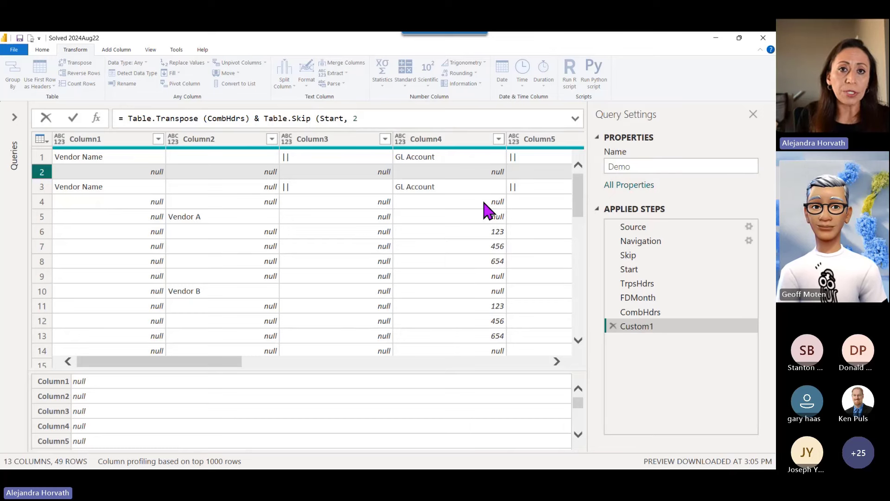
type(")")
key("Return")
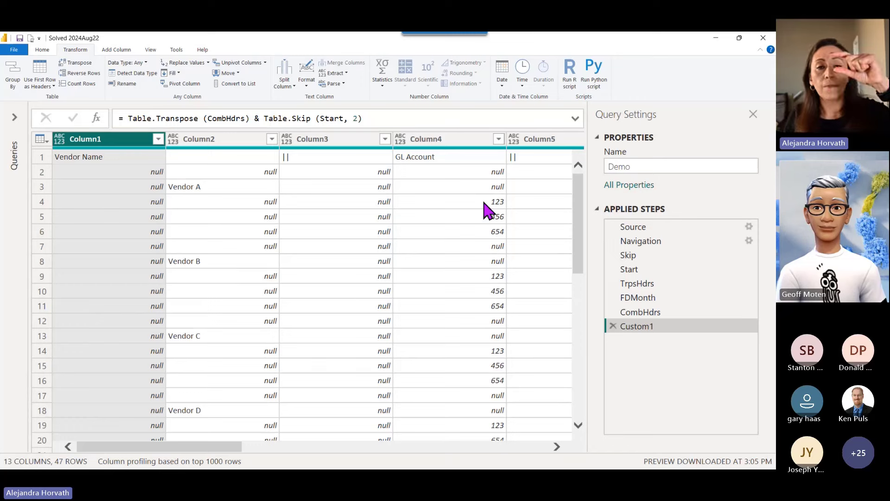
Step: Compare the Start step's header rows with row 1 of Custom1, and examine the Column1 and Column2 header cells
left_click(655, 270)
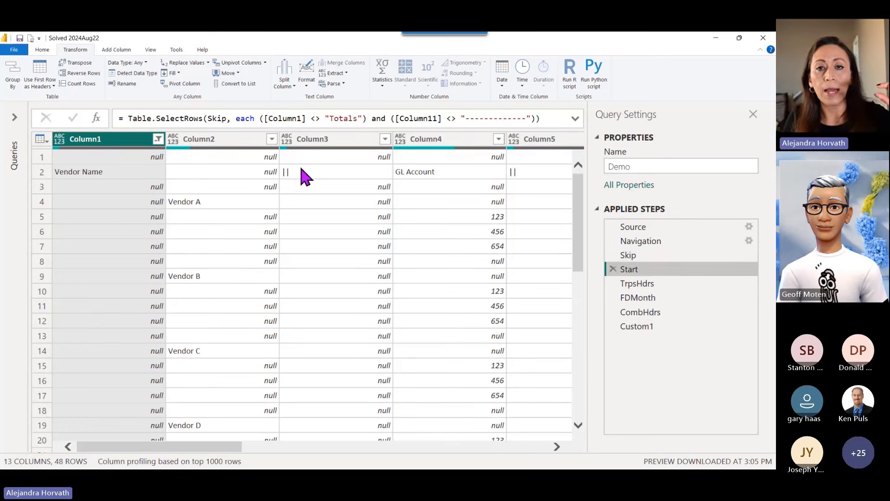
left_click(659, 326)
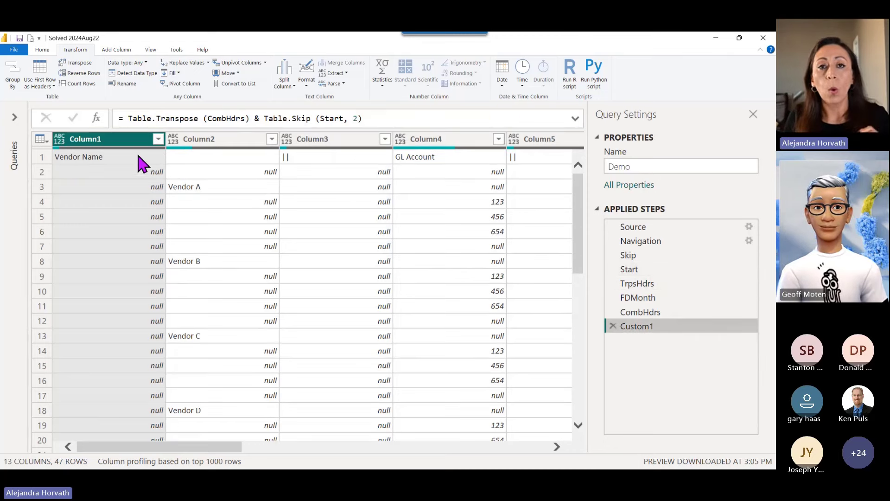
left_click(40, 157)
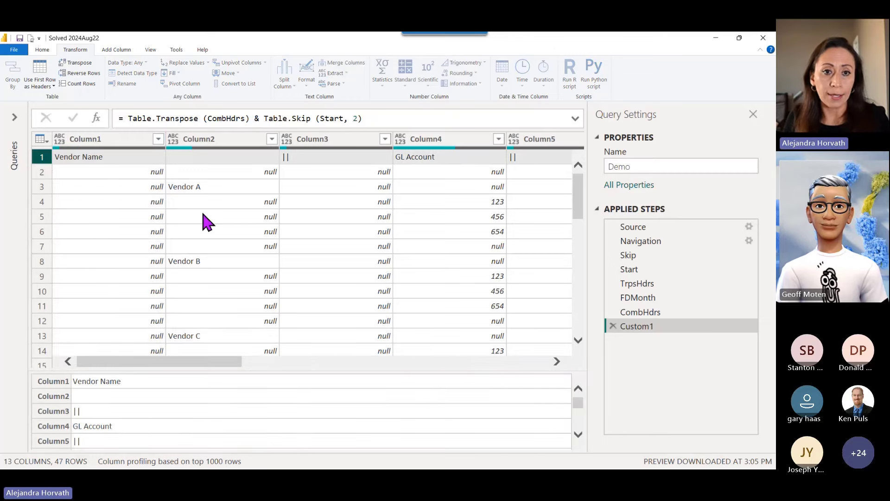
left_click(239, 141)
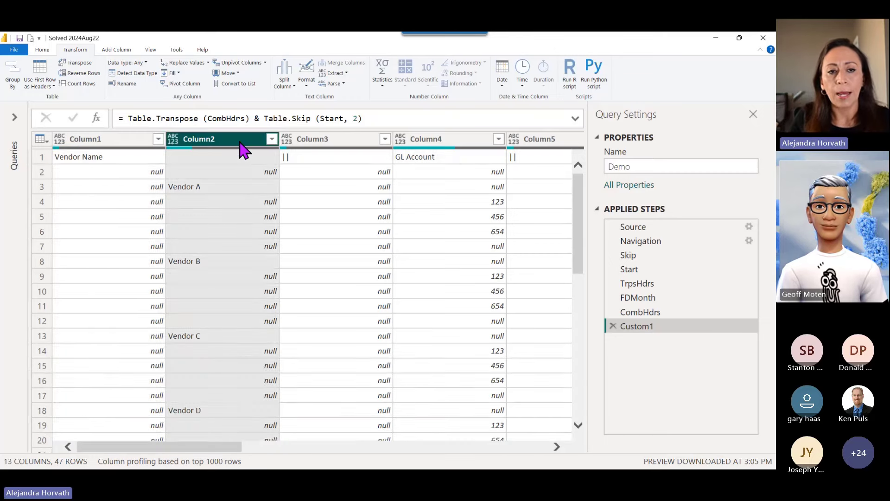
left_click(125, 149)
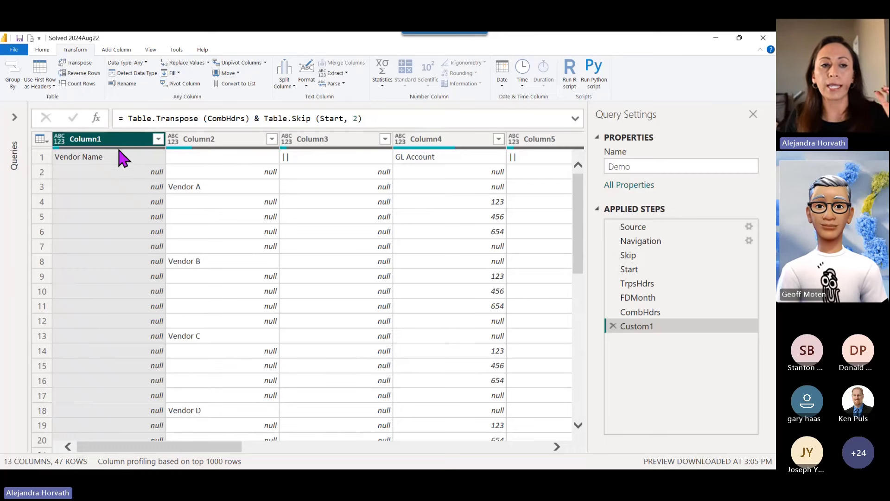
left_click(126, 158)
left_click(192, 157)
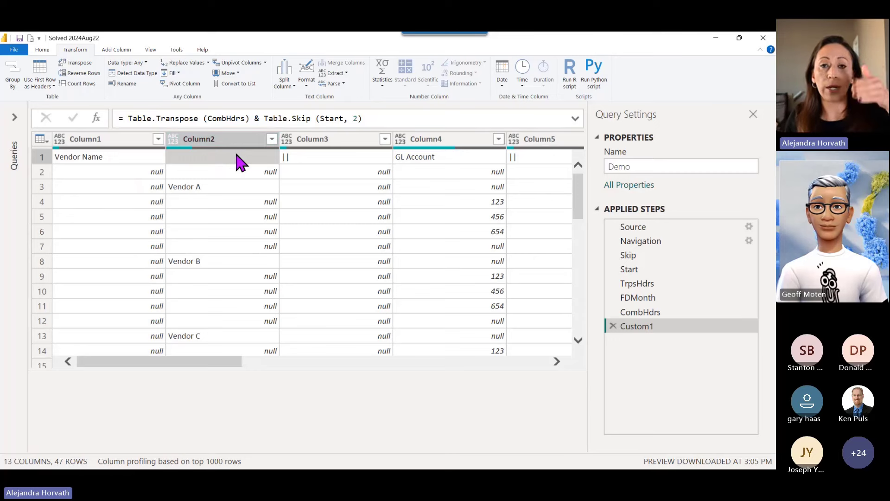
left_click(117, 161)
left_click(206, 154)
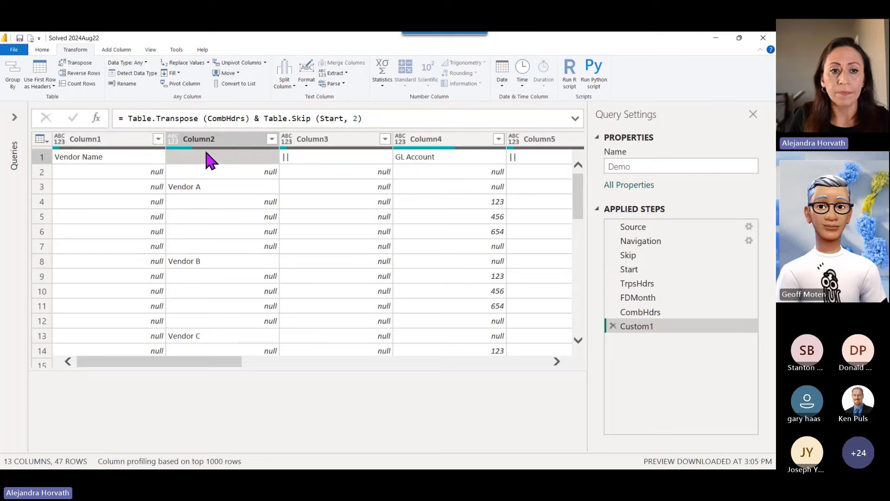
Step: Fill the vendor names down through the null cells of Column2
left_click(220, 139)
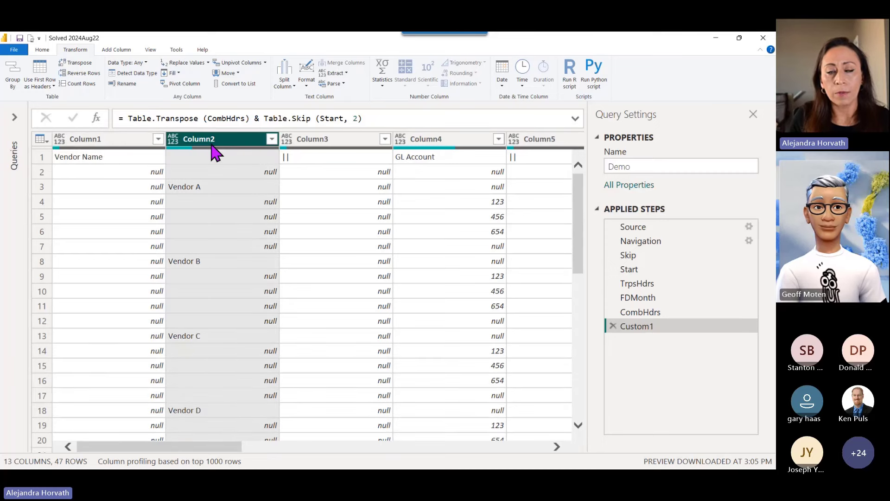
right_click(213, 143)
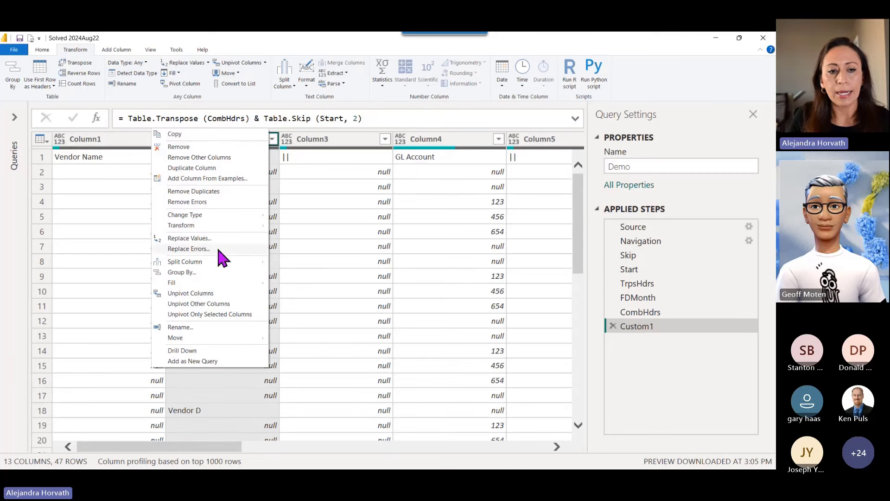
mouse_move(216, 289)
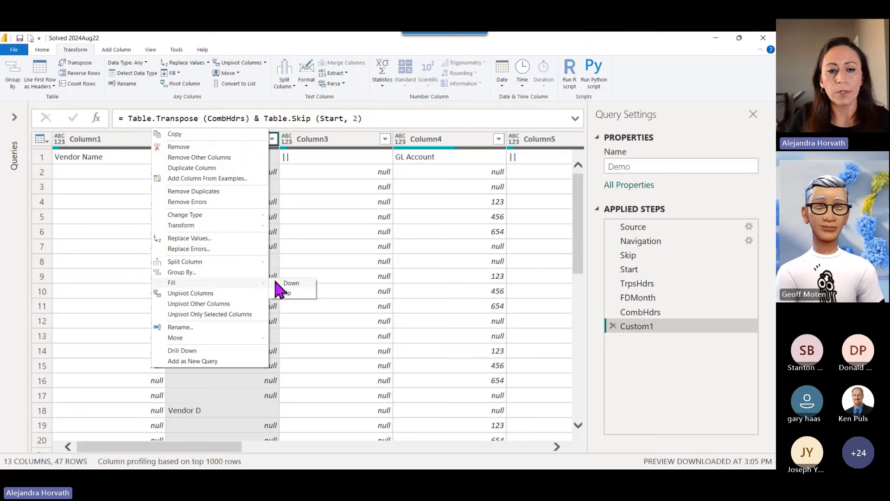
left_click(281, 284)
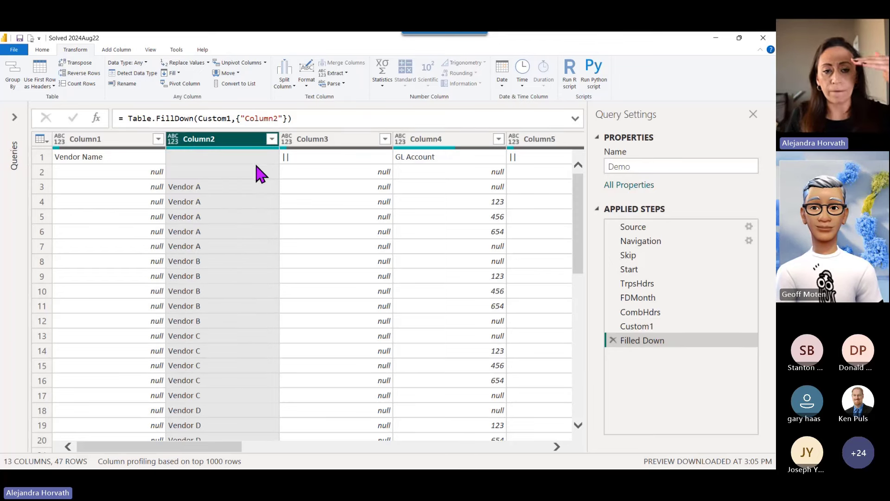
Step: Examine the filled-down vendor names in Column2 and compare that column with Column1
left_click(235, 245)
left_click(234, 261)
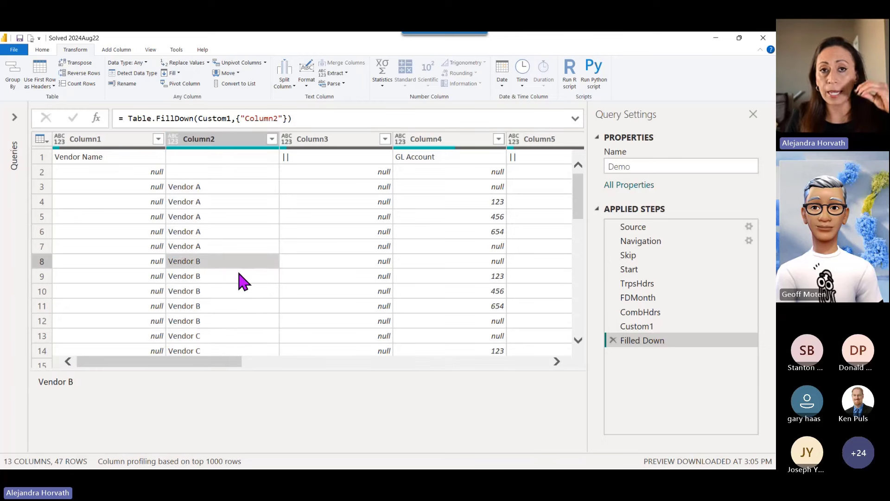
left_click(234, 276)
left_click(230, 292)
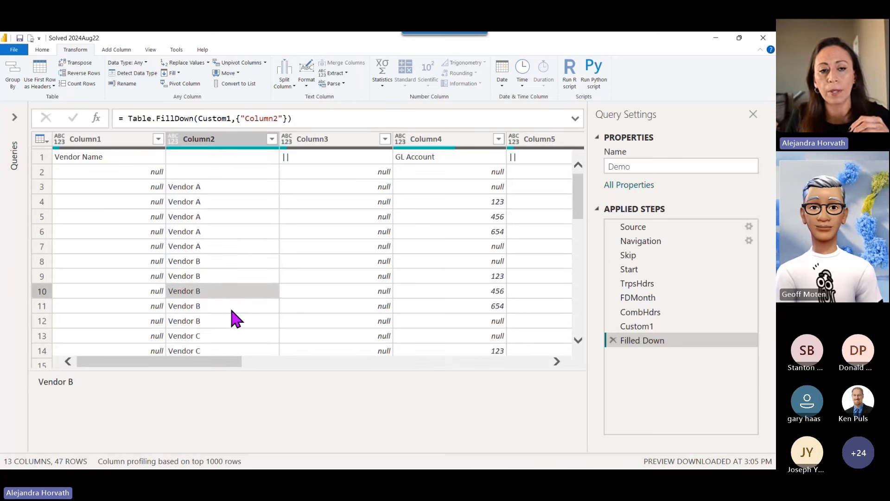
left_click(233, 309)
left_click(233, 324)
left_click(239, 338)
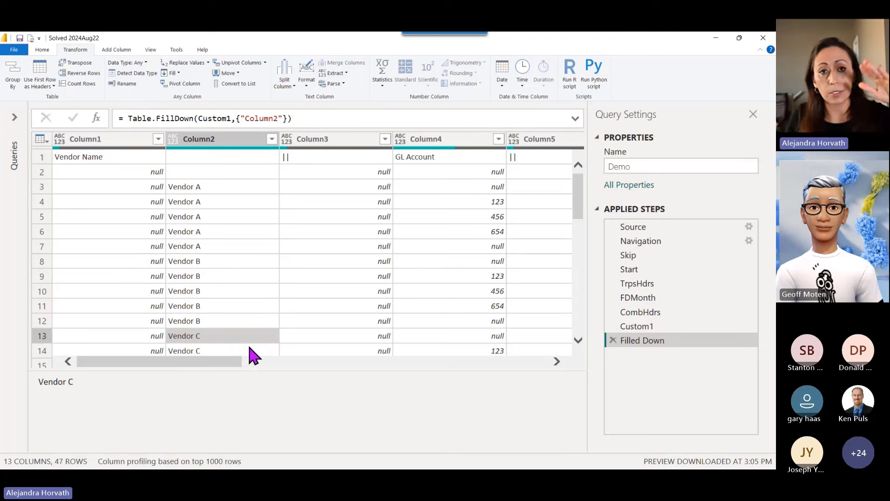
left_click(118, 141)
left_click(212, 138)
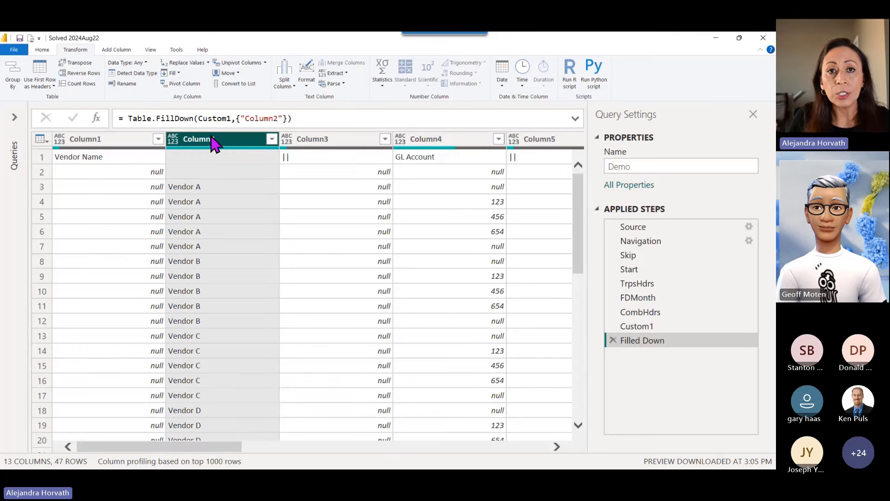
left_click(117, 142)
left_click(218, 142)
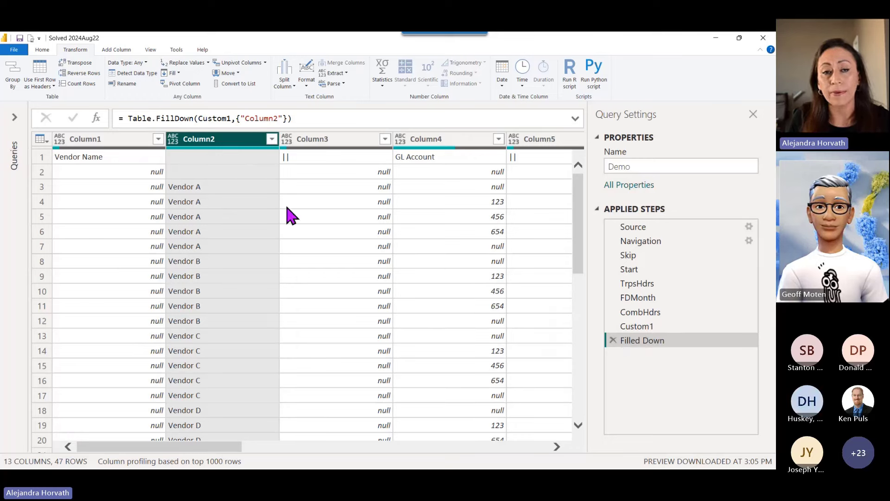
Step: Rename the Custom1 step as HdrsTbl
left_click(656, 330)
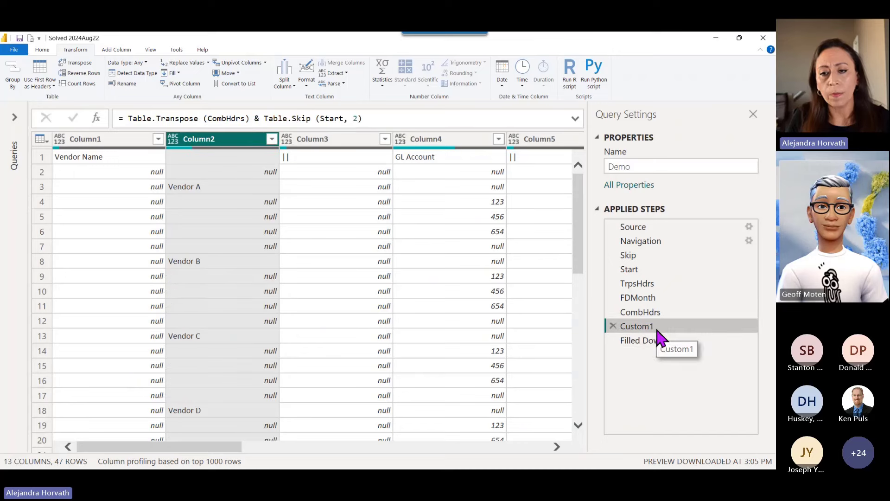
left_click(676, 329)
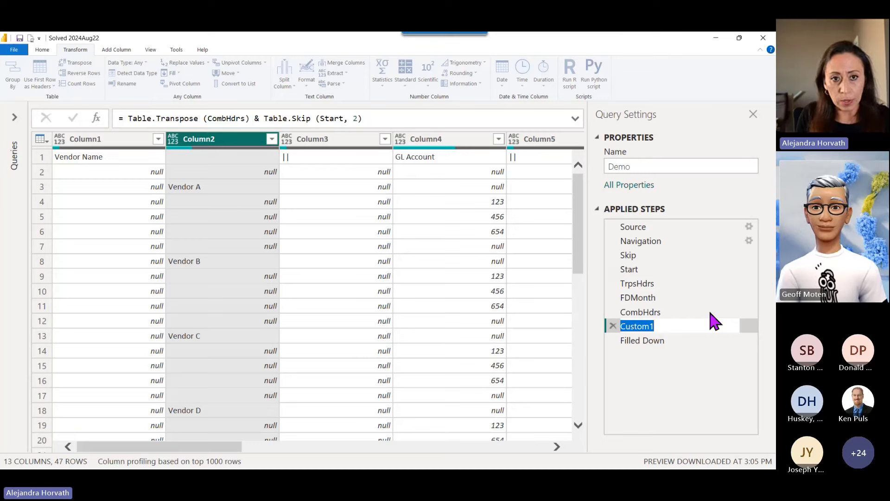
type("Tbl")
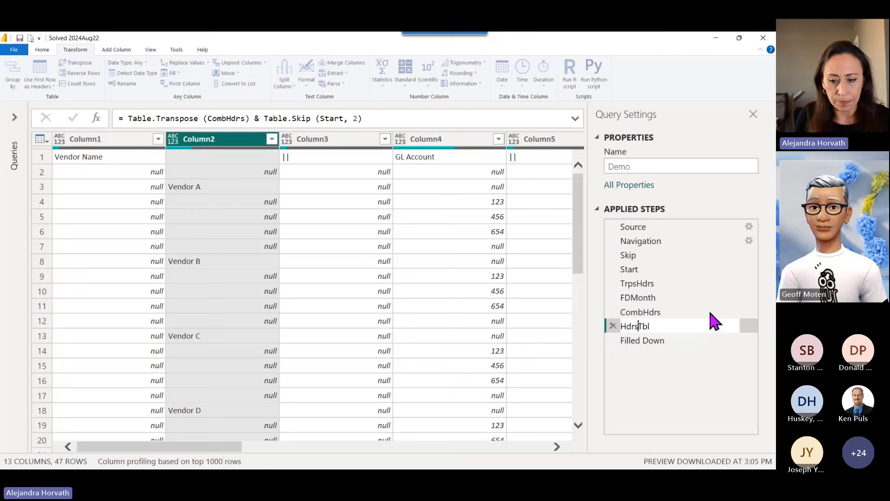
key("Return")
Step: Rename the Filled Down step as FDVendor
key("Down")
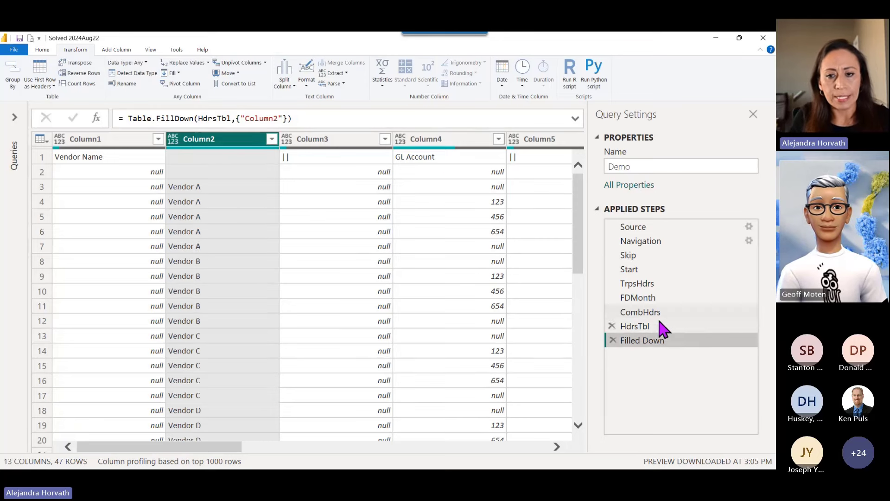
key("F2")
type("FD")
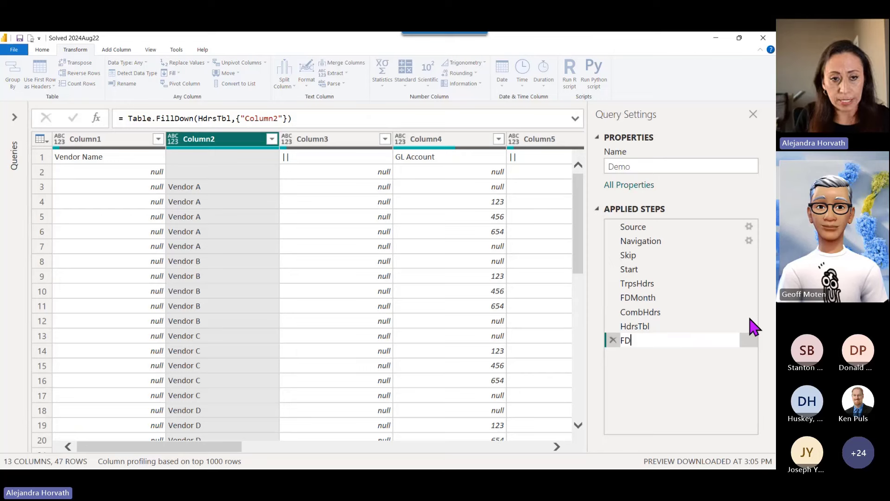
type("Vend")
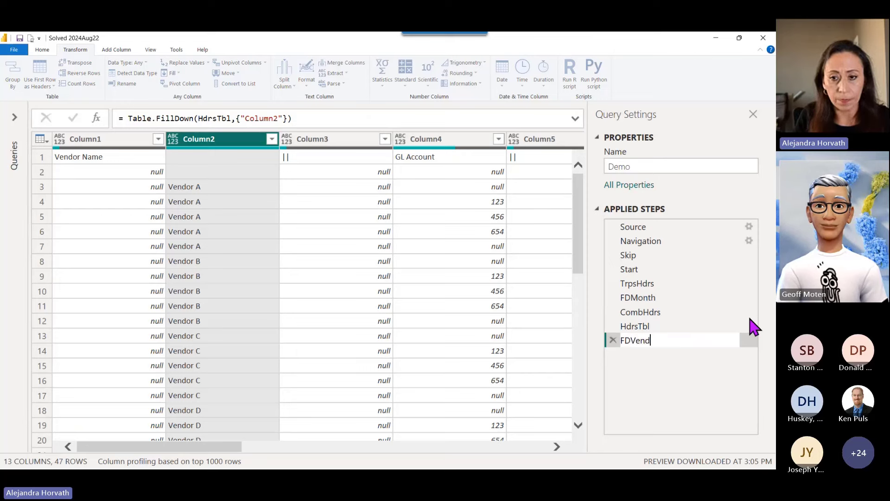
type("or")
key("Return")
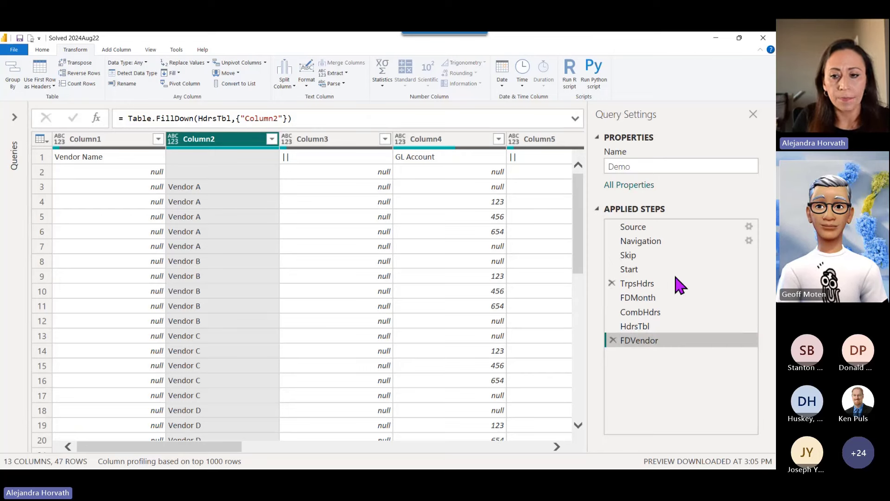
Step: Merge Column1 and Column2 without a separator into a single column named B
left_click(83, 140)
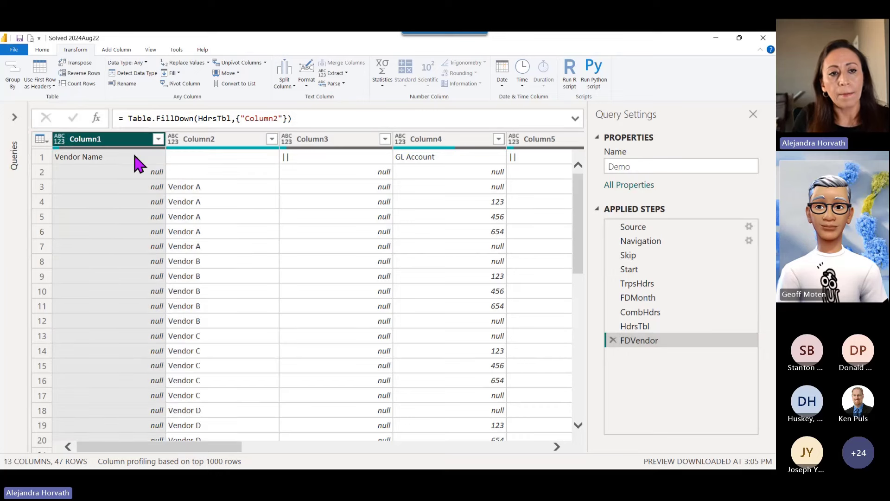
left_click(217, 141, "ctrl")
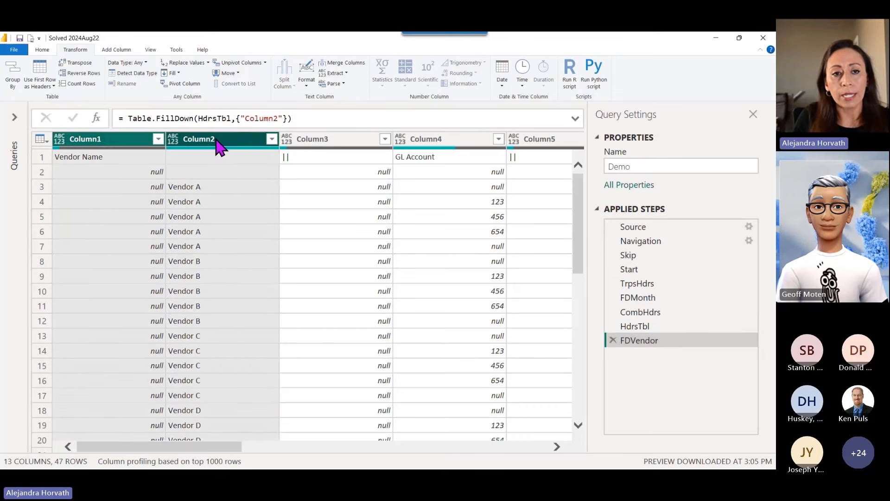
right_click(232, 149)
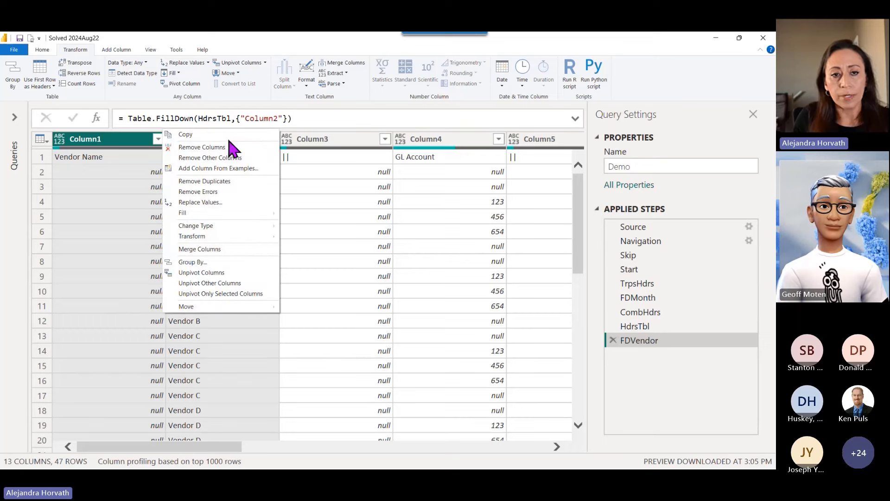
left_click(240, 249)
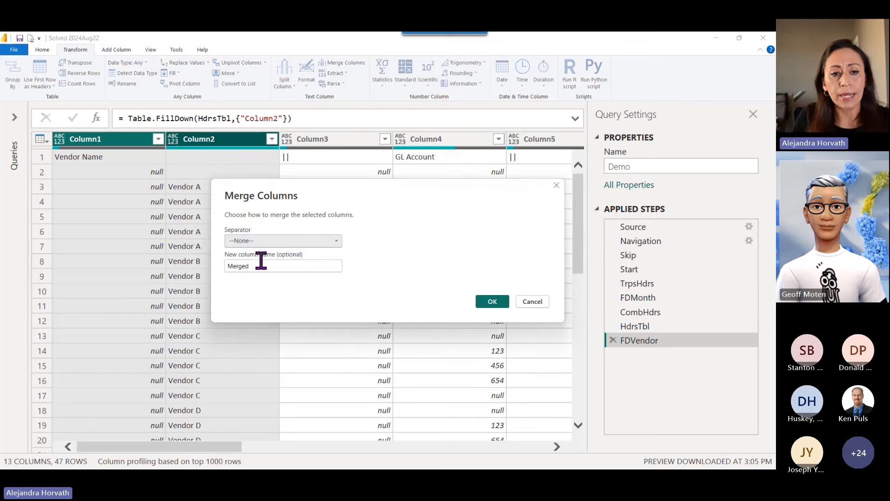
left_click_drag(254, 266, 228, 266)
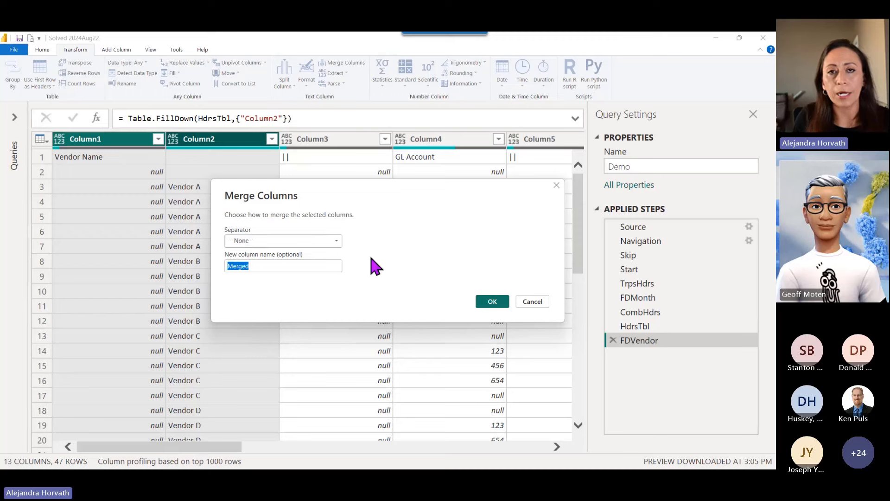
type("B")
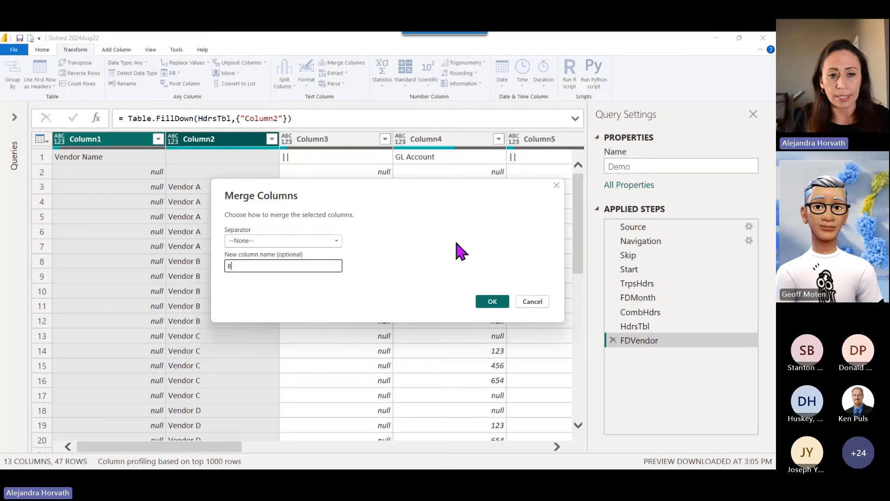
left_click(493, 302)
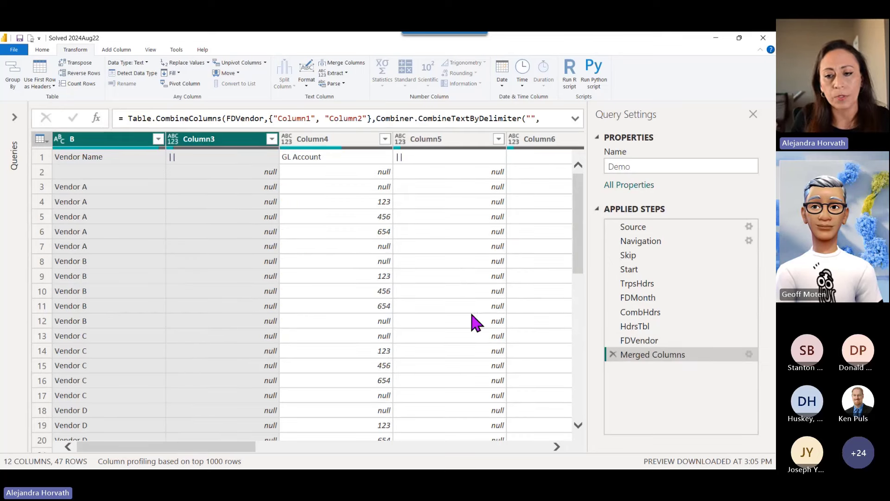
Step: Rename the Merged Columns step as MergedVdr
left_click_drag(642, 341, 648, 358)
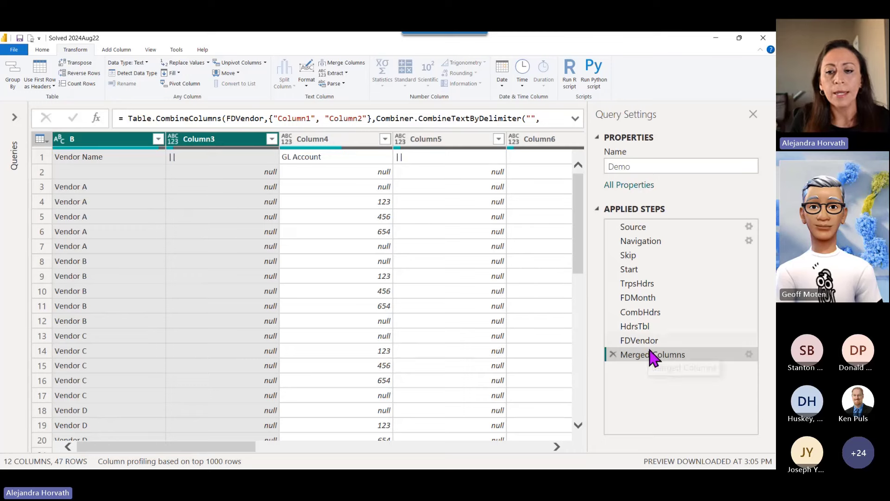
left_click(690, 354)
left_click(690, 355)
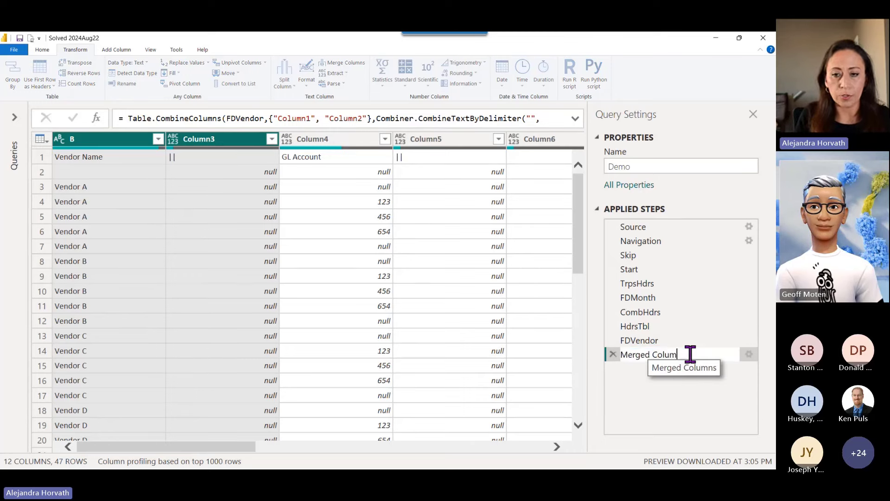
key("BackSpace")
key("BackSpace")
key("BackSpace")
key("BackSpace")
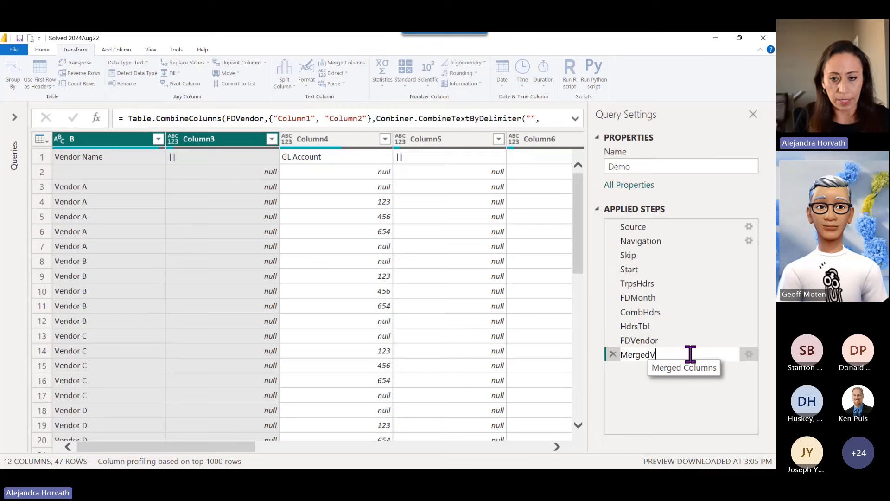
type("Vdr")
key("Return")
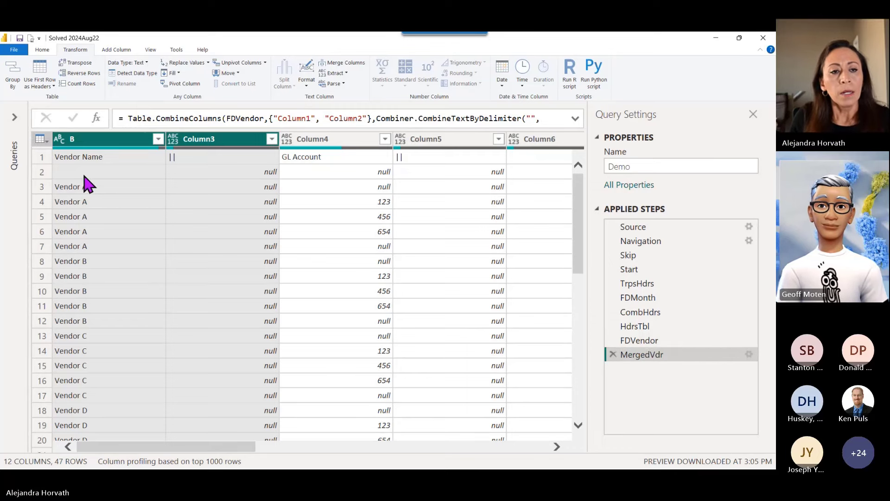
Step: Promote the table's first row, starting with Vendor Name, to column headers
left_click(47, 157)
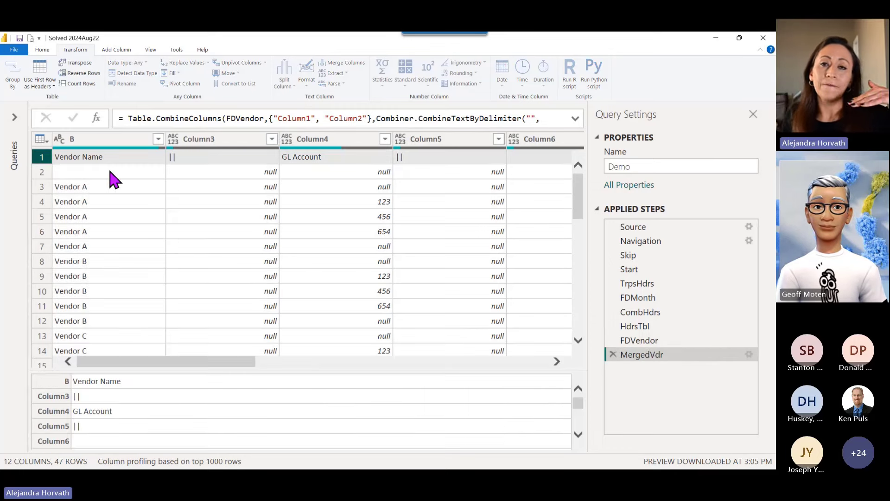
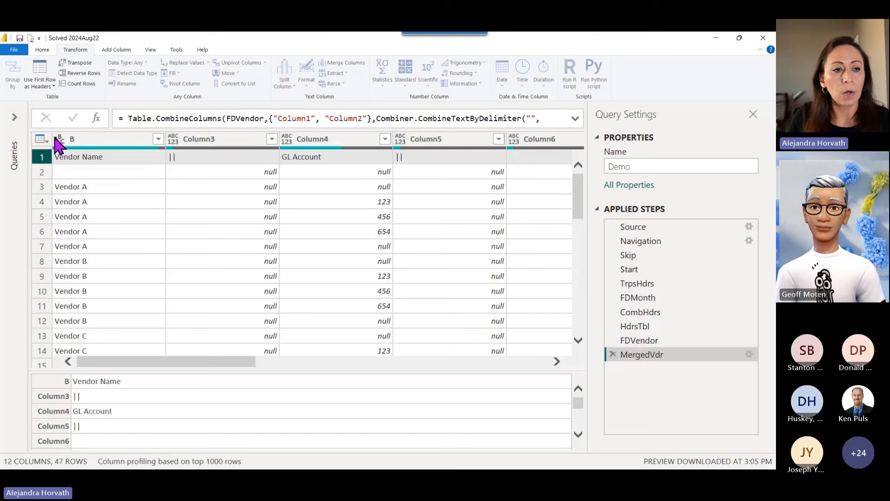
left_click(41, 139)
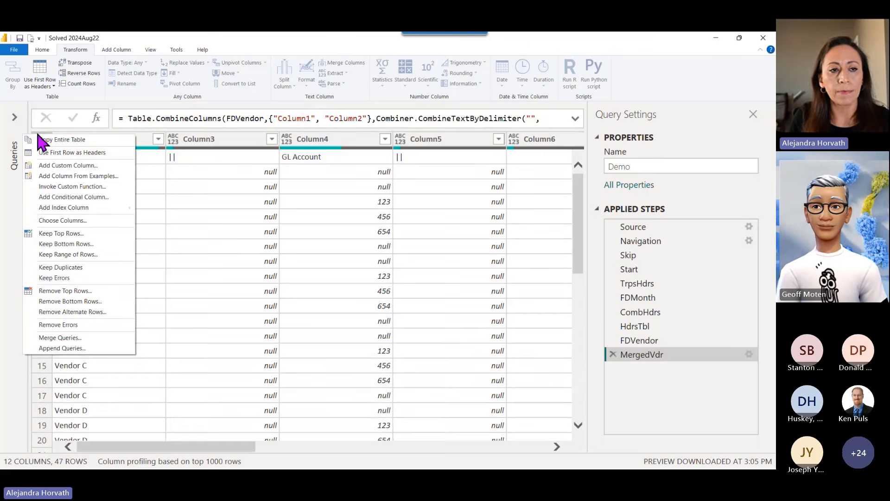
left_click(54, 153)
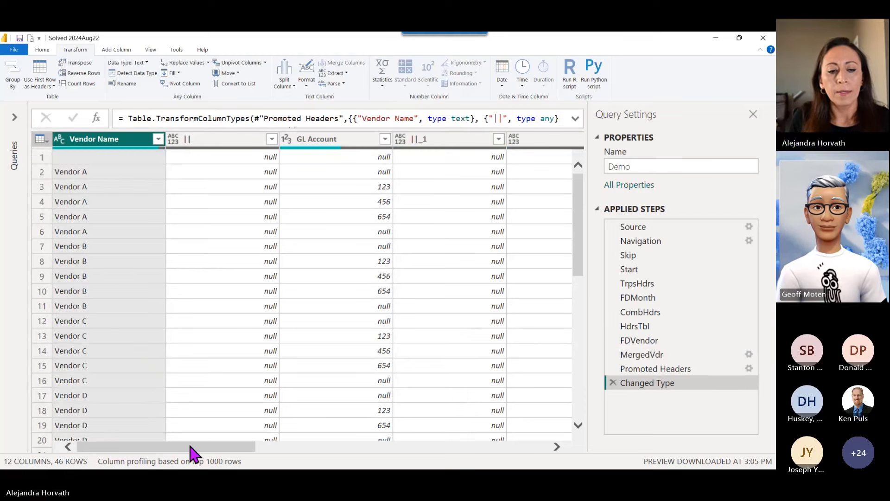
Step: Examine the null cells between the account groups in the GL Account column
left_click_drag(191, 447, 254, 453)
left_click(175, 233)
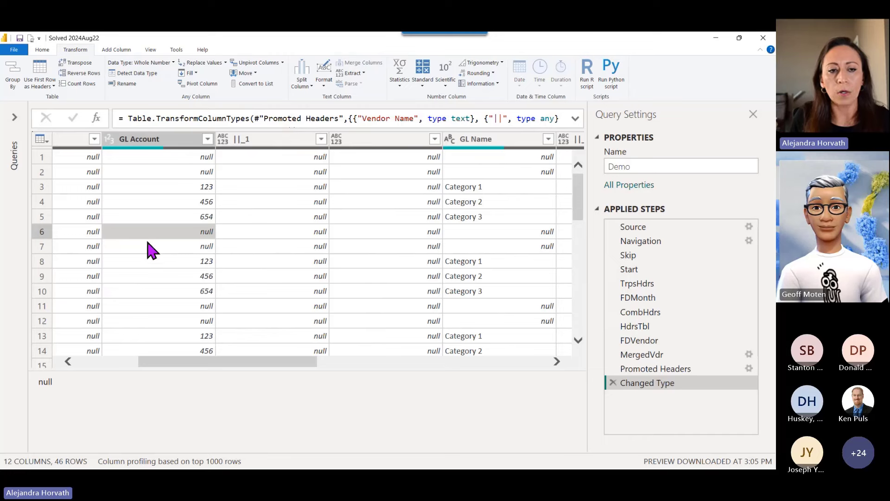
left_click(175, 245)
scroll(184, 269, "down", 1)
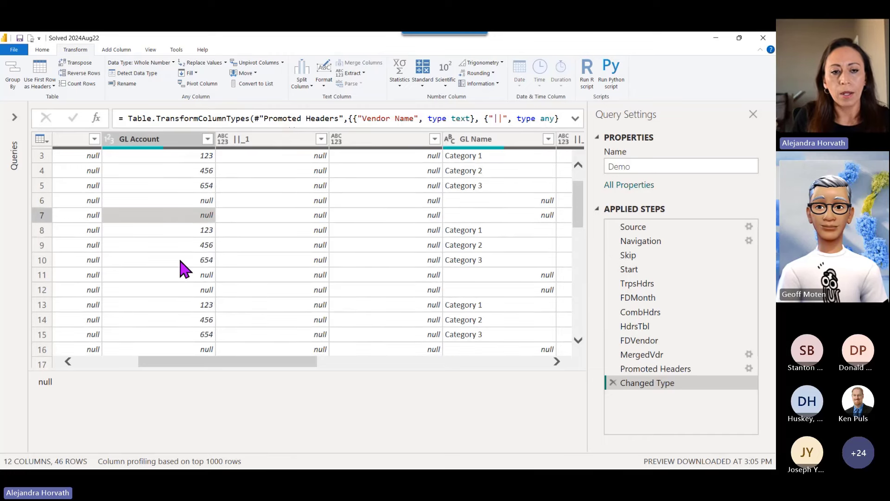
left_click(185, 276)
left_click(188, 288)
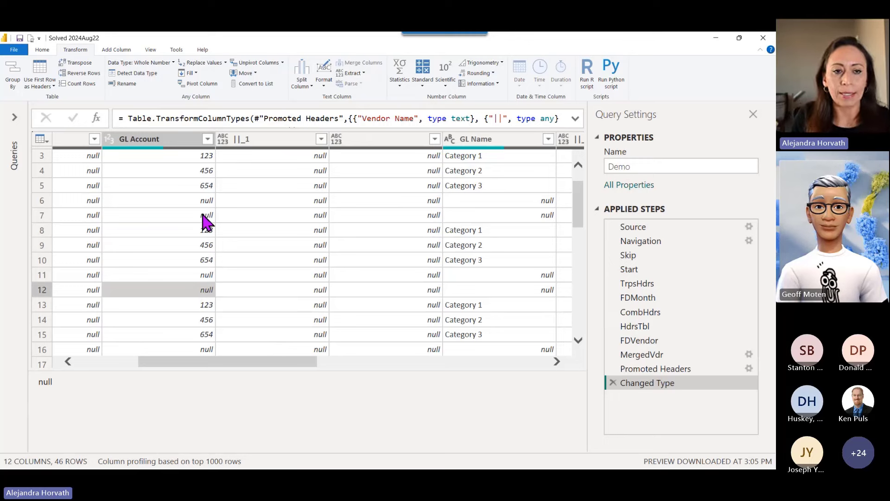
left_click(203, 211)
left_click(201, 200)
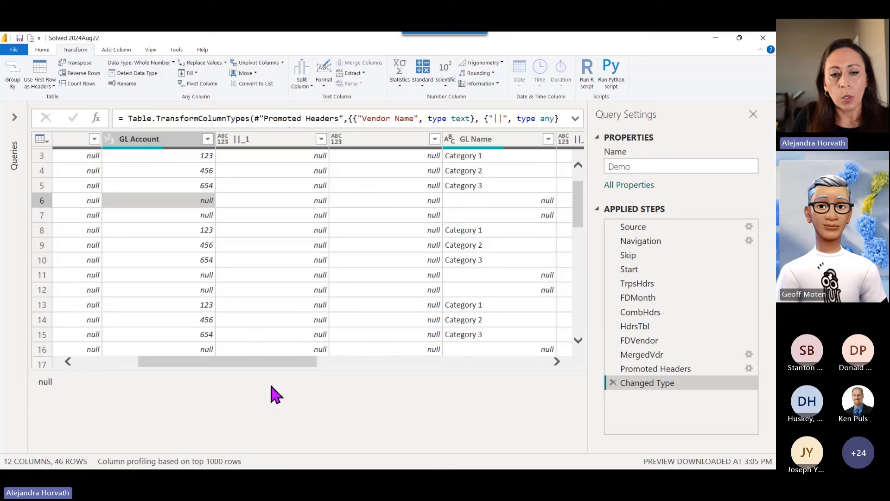
Step: Compare the row 5 values in the Jan ; PP>>1 and Jan ; PP>>2 columns
left_click_drag(278, 362, 540, 354)
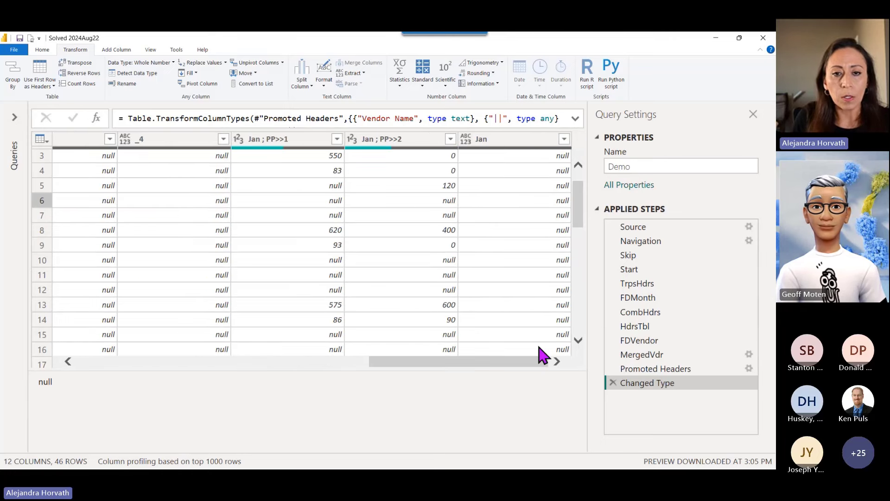
left_click(309, 138)
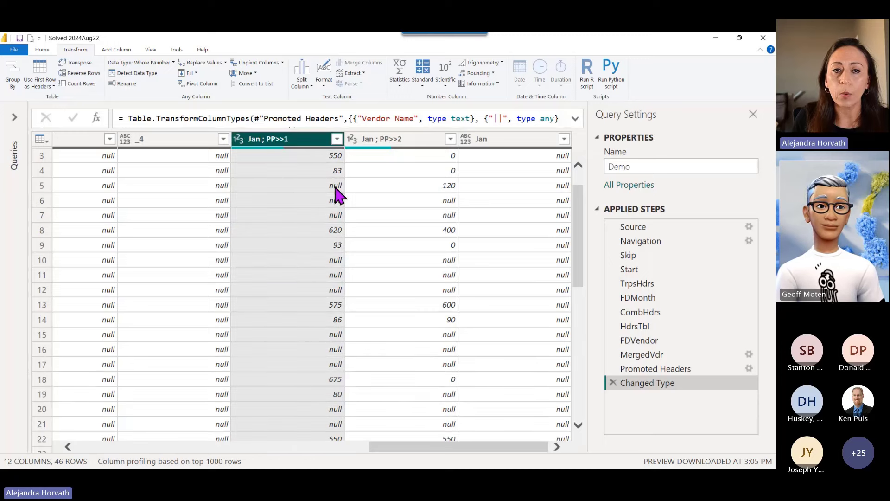
left_click(335, 187)
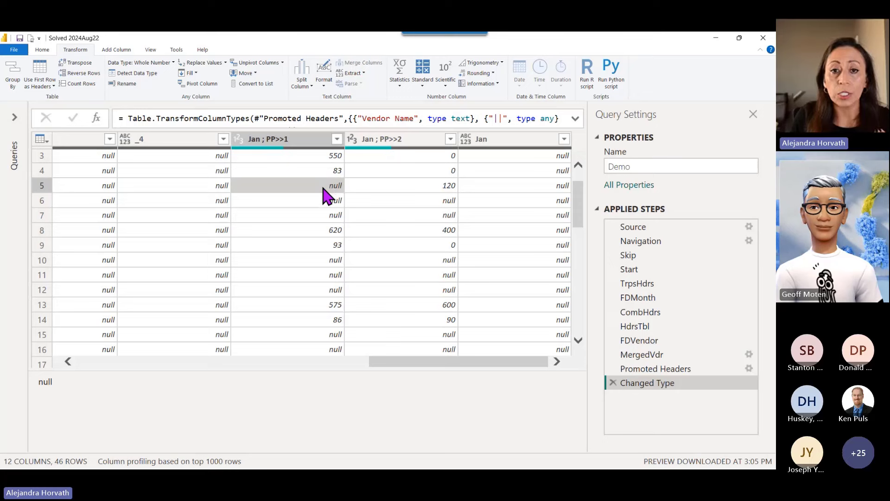
left_click(390, 142)
left_click(400, 188)
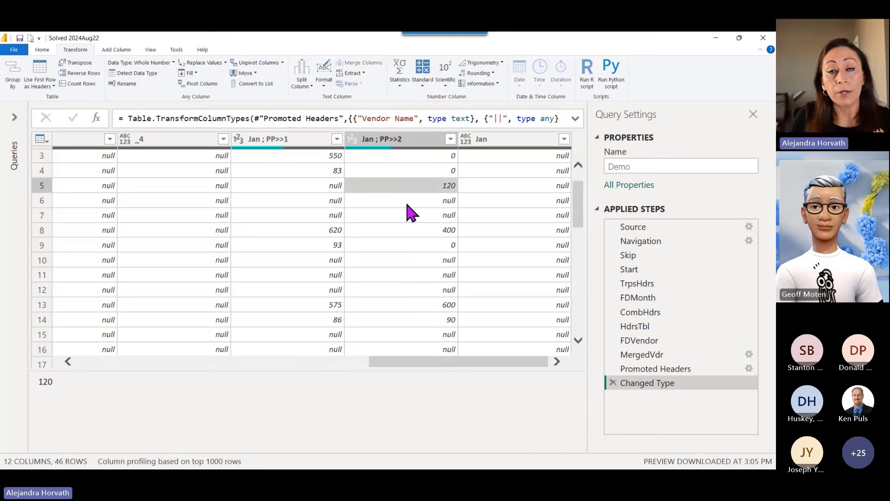
left_click(337, 189)
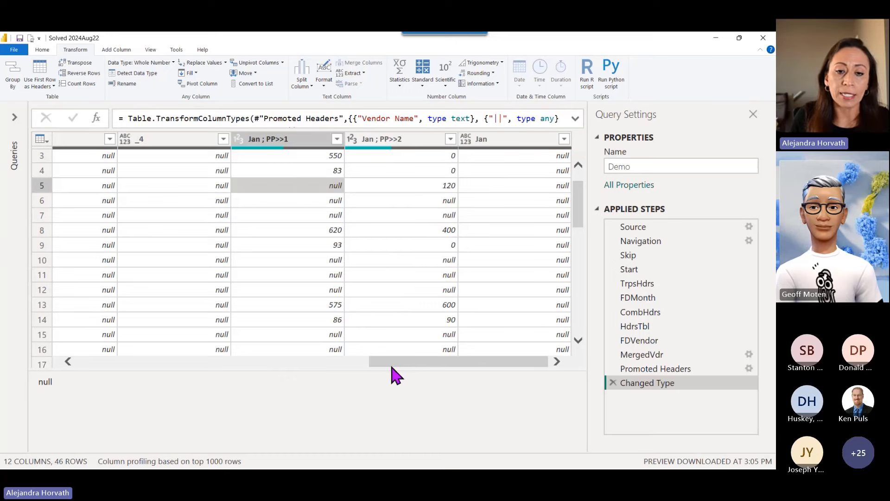
Step: Filter the null rows out of the GL Account column, keeping accounts 123, 456 and 654
left_click_drag(391, 367, 183, 370)
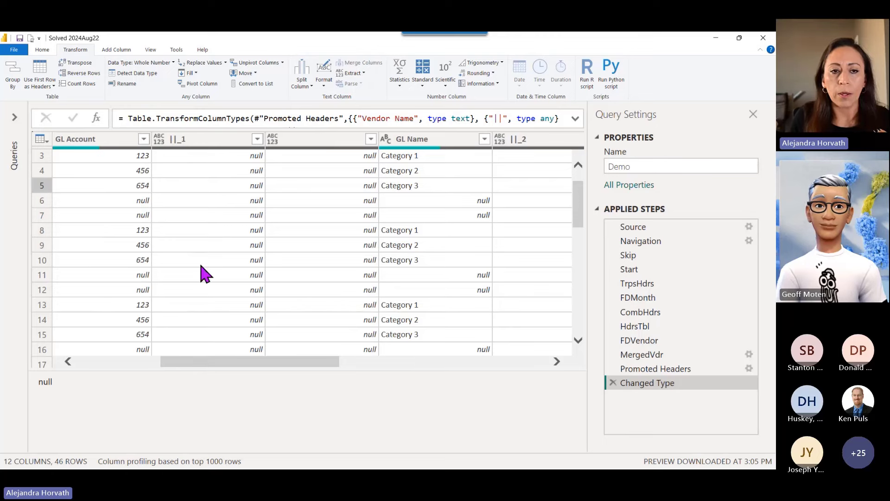
left_click(136, 200)
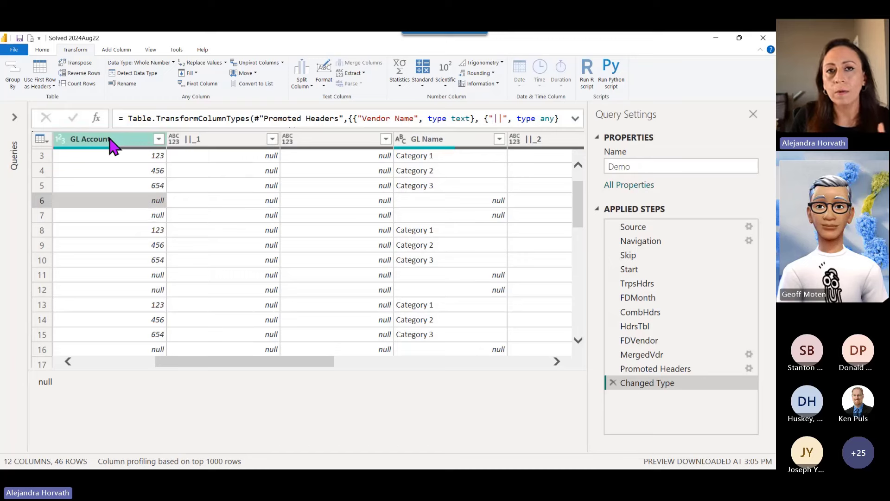
left_click(159, 139)
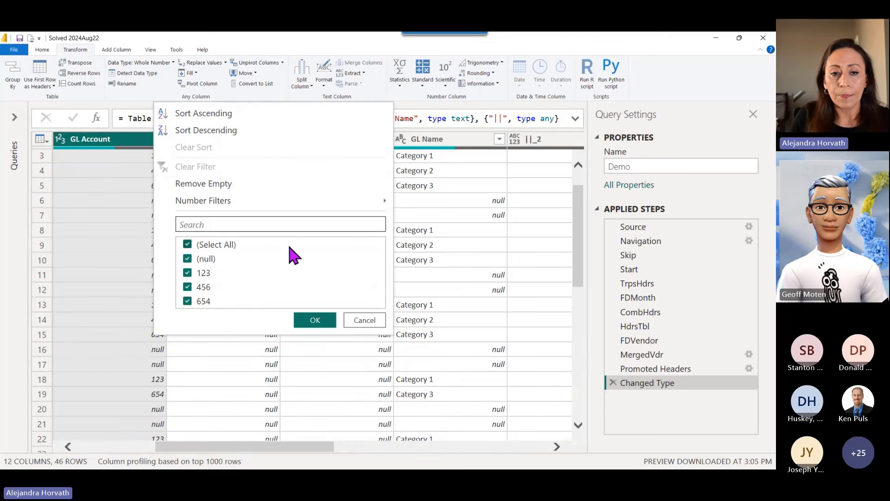
left_click(188, 259)
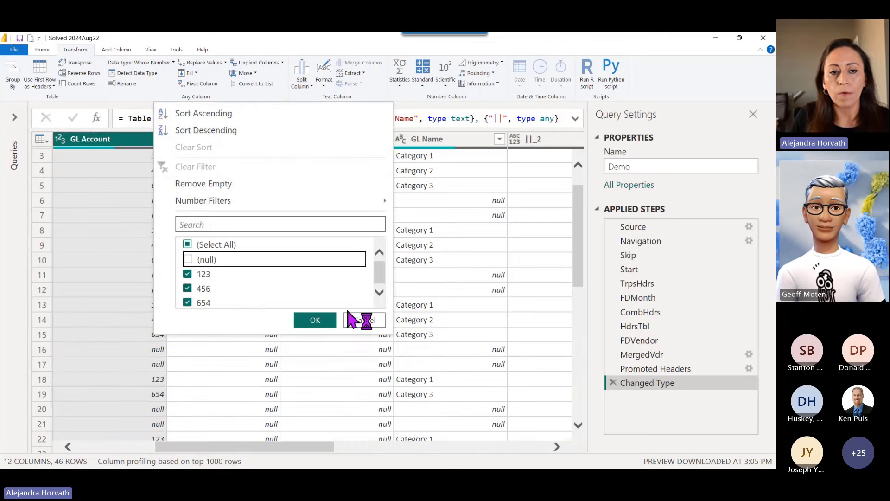
left_click(330, 325)
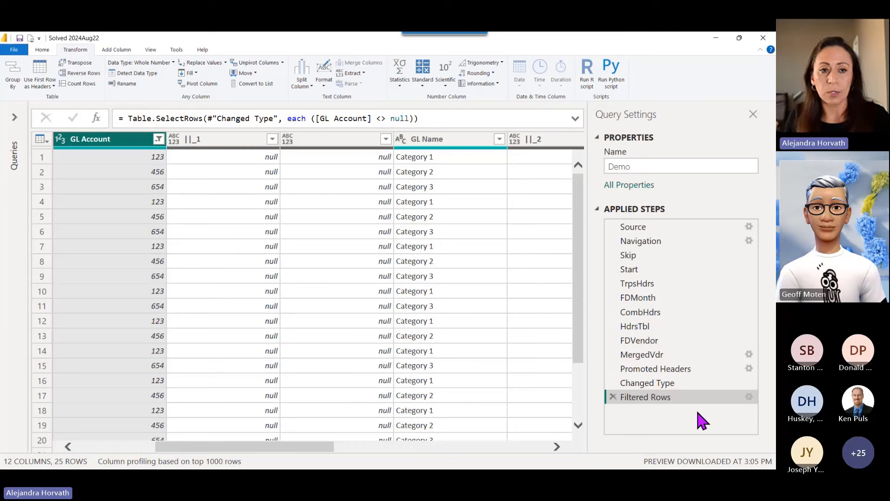
Step: Delete the Changed Type step between Promoted Headers and Filtered Rows from the Demo query
left_click(690, 385)
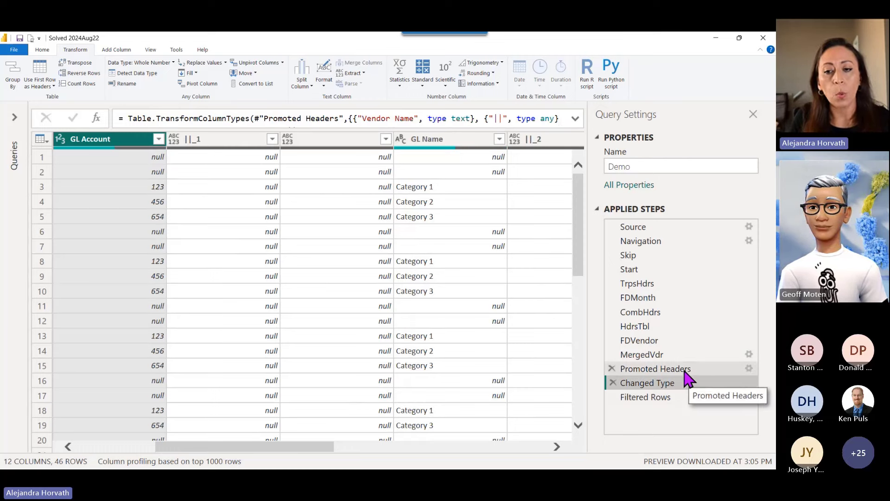
left_click(685, 370)
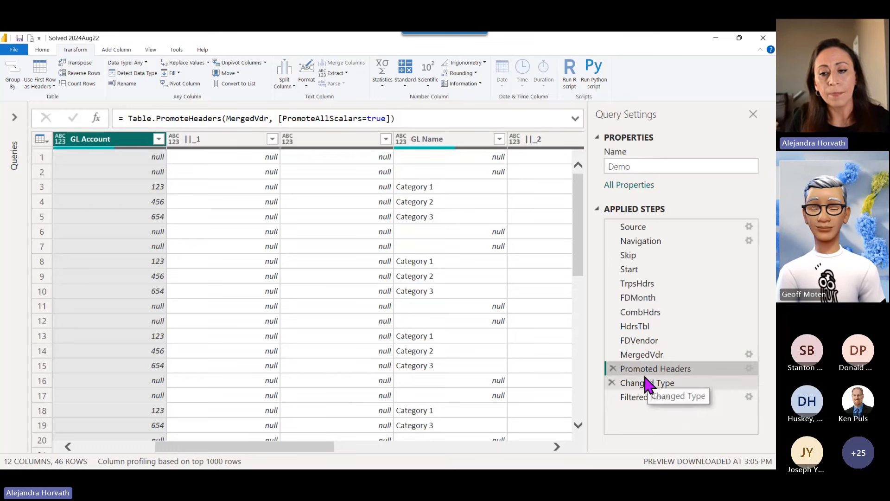
left_click(663, 384)
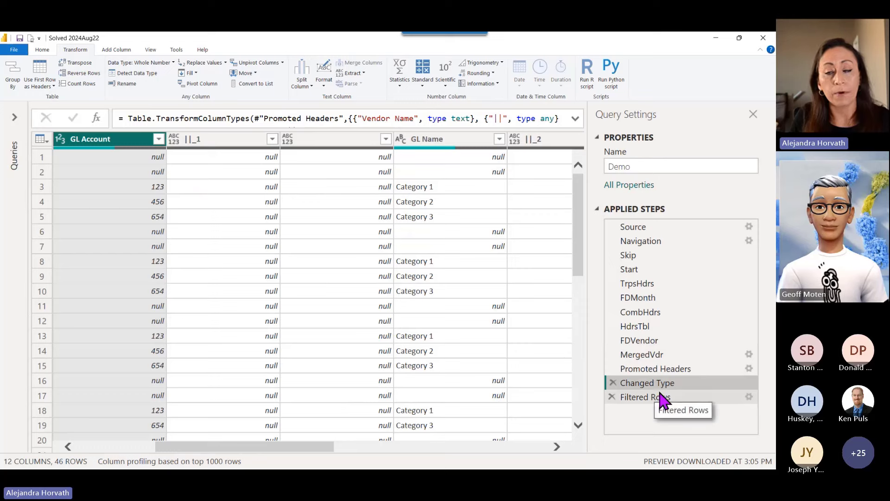
left_click(613, 384)
left_click(485, 281)
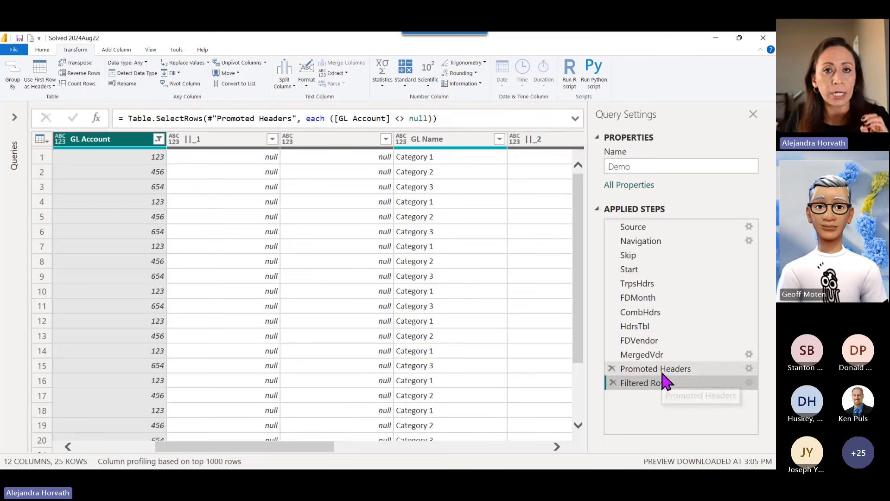
Step: Rename the Promoted Headers step as PrmHdrs
left_click(666, 371)
key("F2")
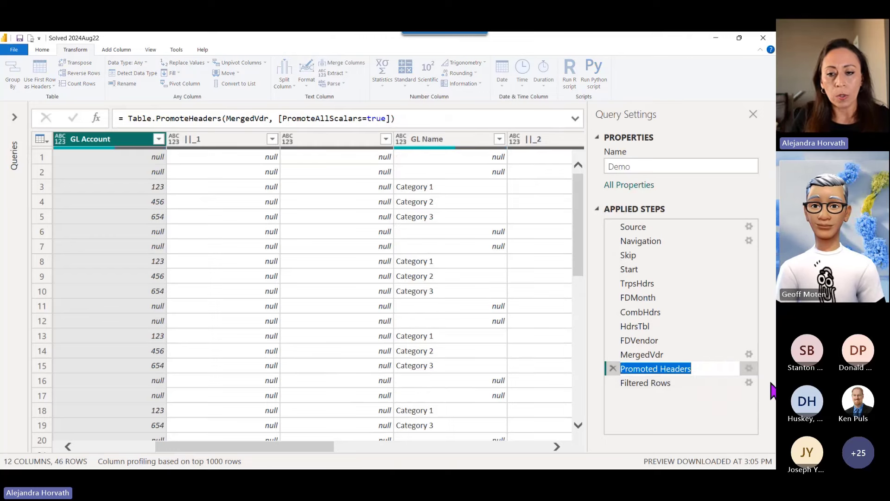
type("Pr")
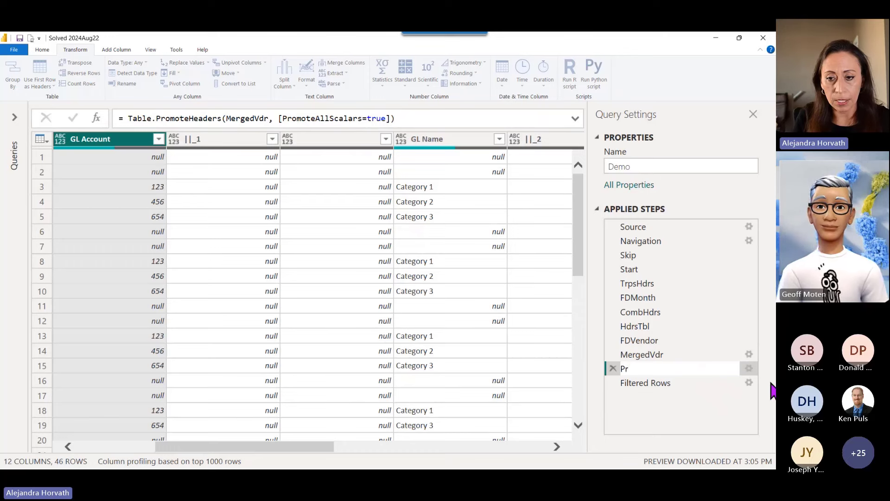
type("mHdrs")
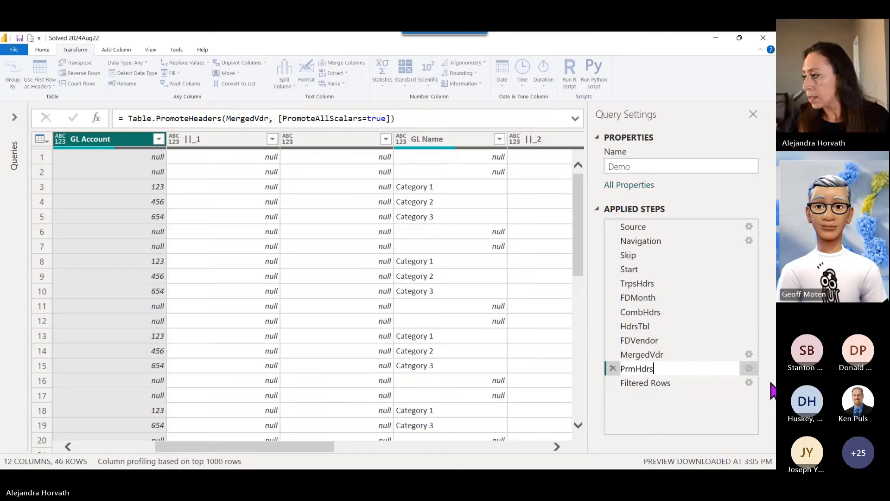
key("Return")
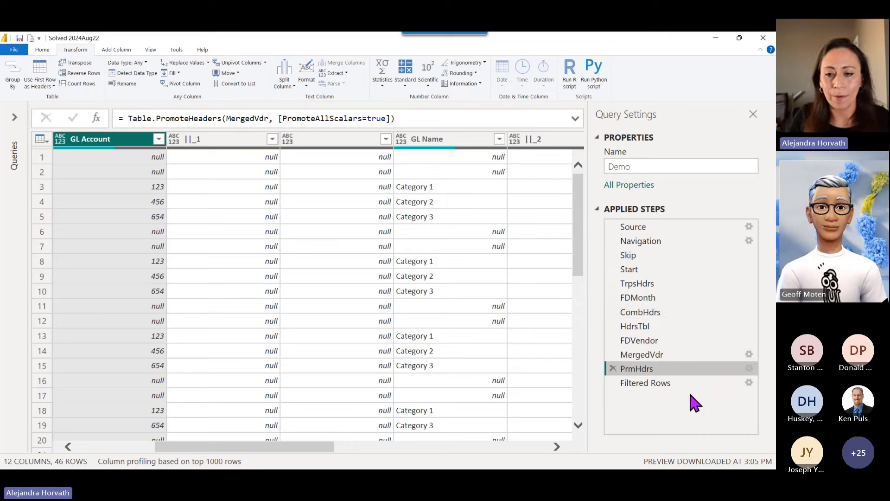
Step: Rename the Filtered Rows step as FilterGL
left_click(668, 387)
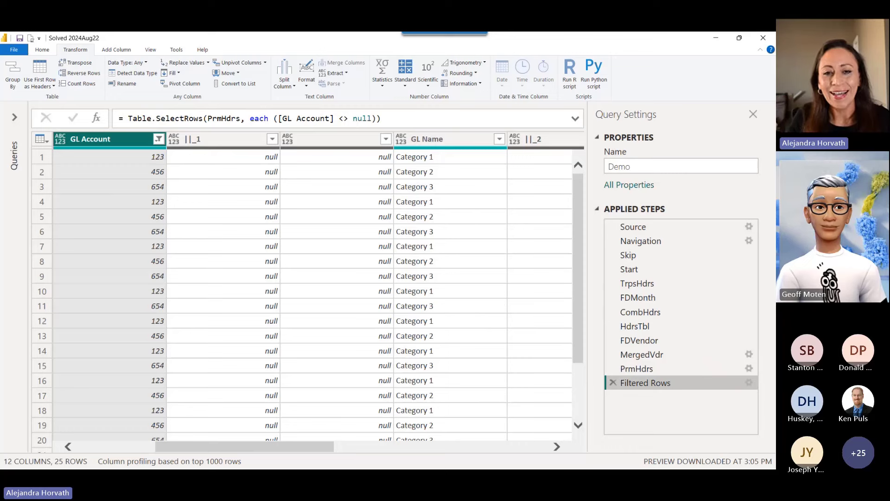
key("F2")
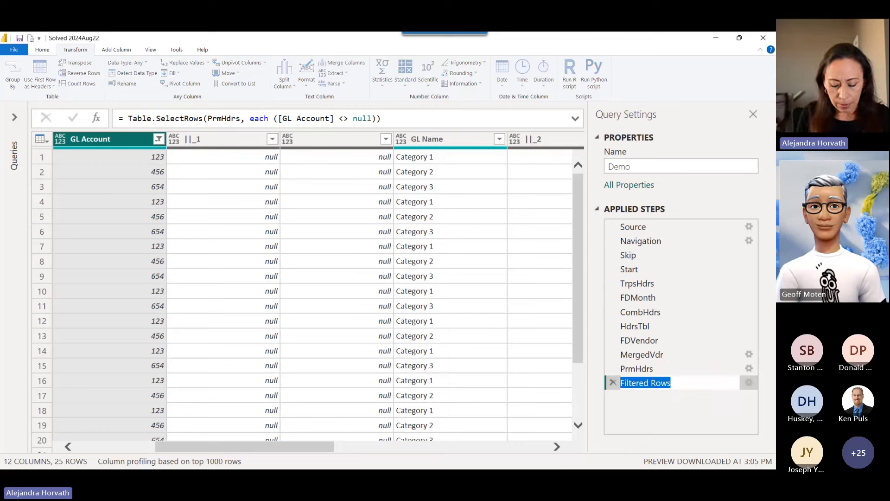
type("FilterG")
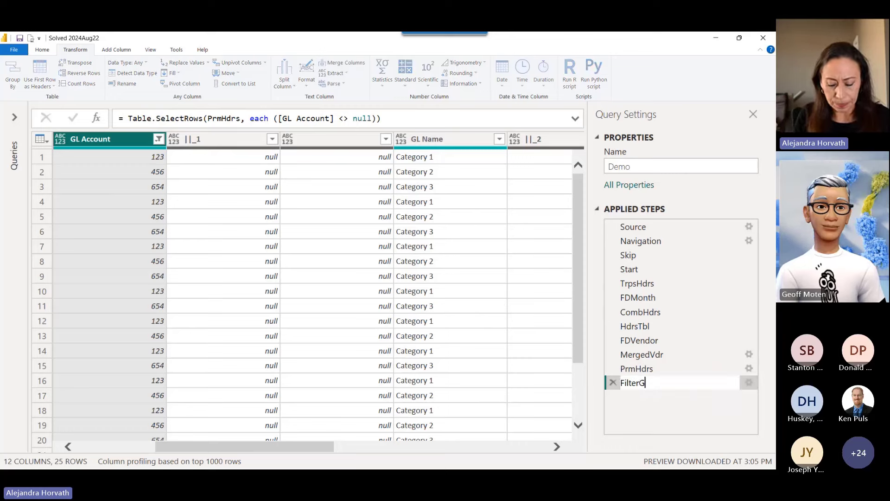
type("L")
key("Return")
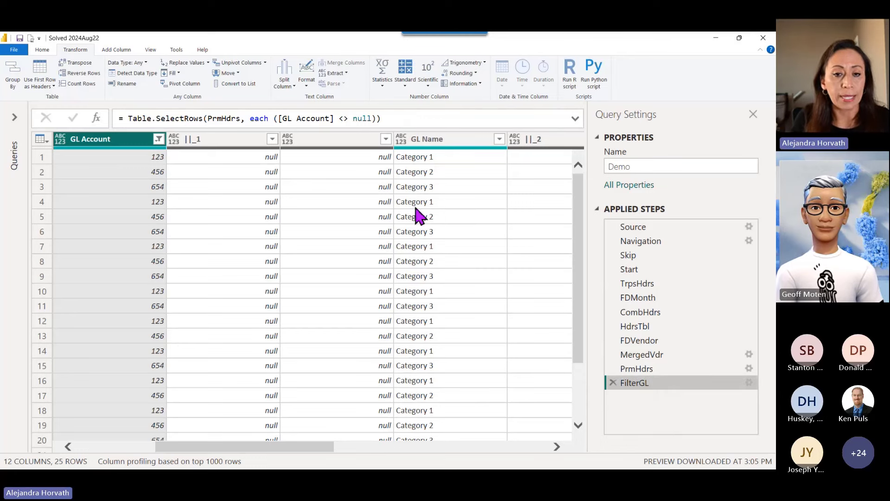
Step: Examine the blank separator columns ||, ||_1, ||_2 and _3 for null values around GL Account and GL Name
left_click_drag(328, 448, 235, 460)
left_click(216, 147)
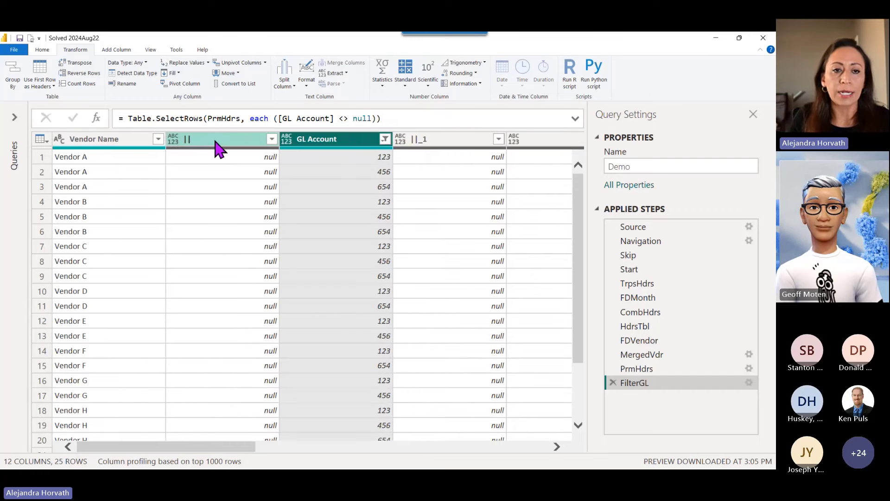
left_click(446, 147)
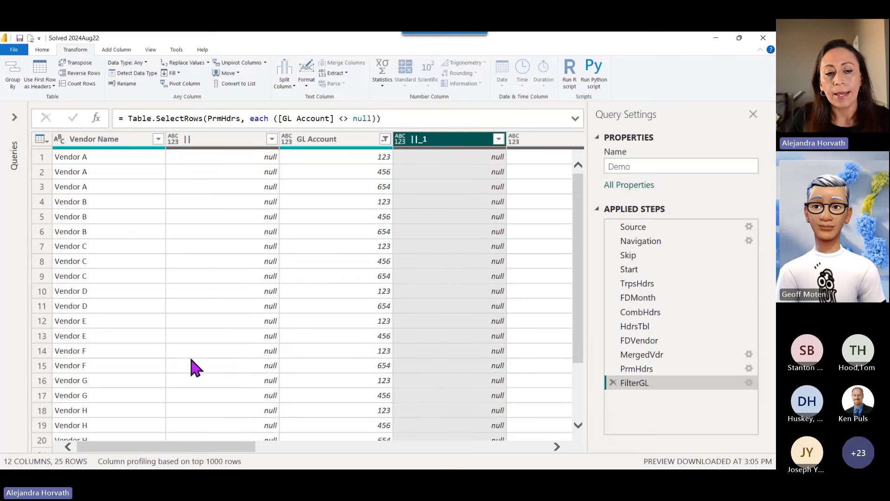
left_click_drag(195, 446, 362, 443)
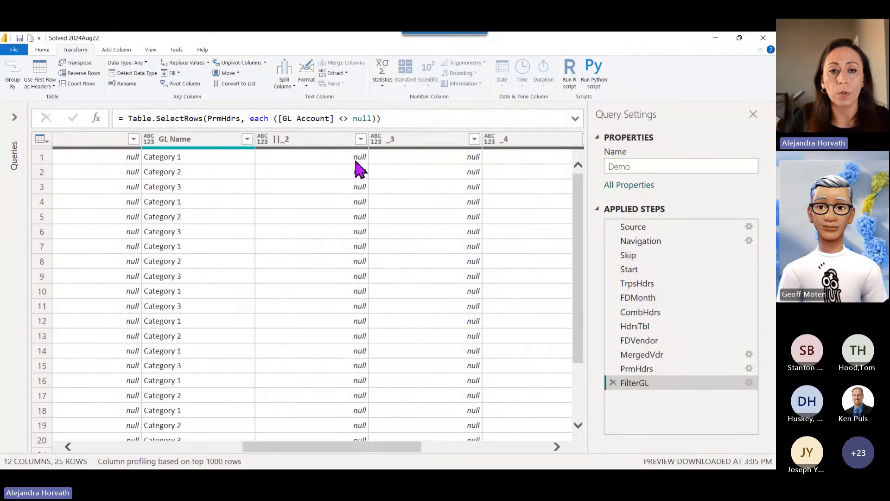
left_click(340, 141)
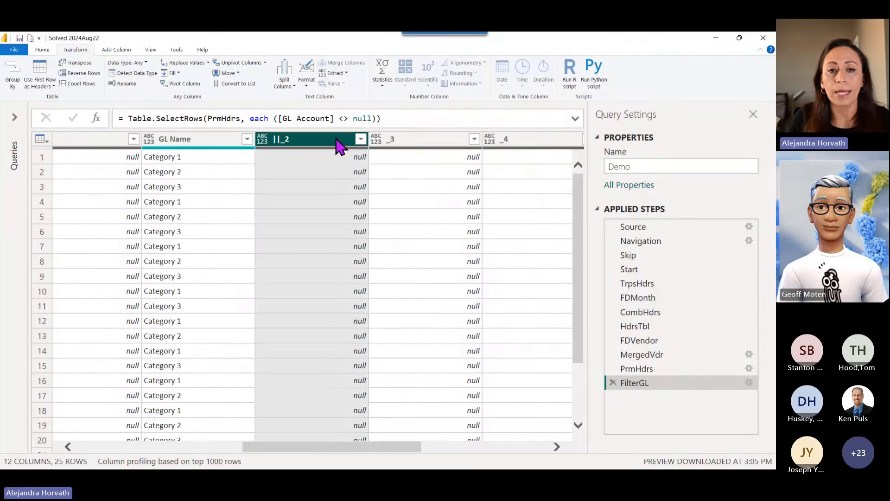
left_click(444, 145)
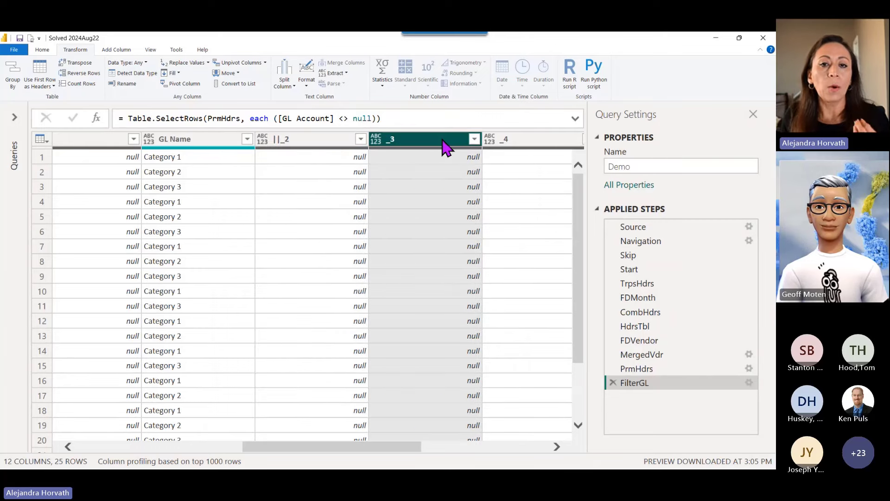
Step: Try removing the empty Jan column from the table, and delete the resulting Removed Columns step
left_click(521, 139)
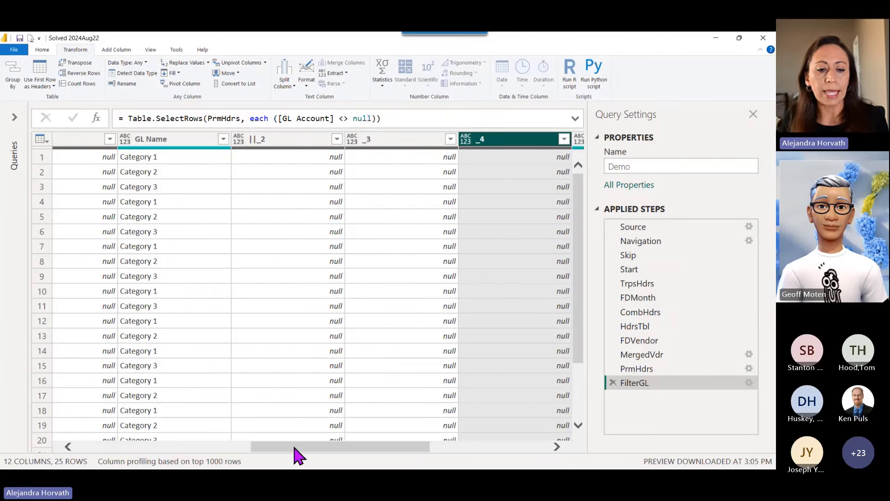
left_click_drag(296, 448, 490, 460)
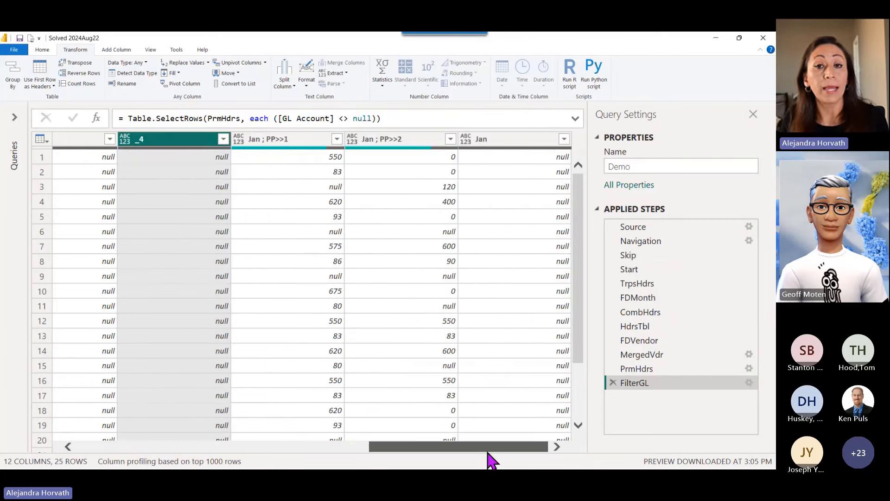
left_click(528, 147)
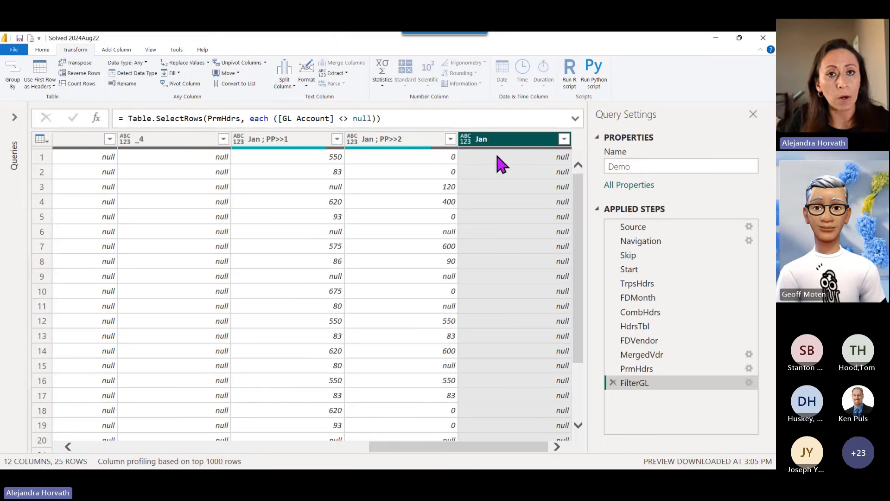
key("Delete")
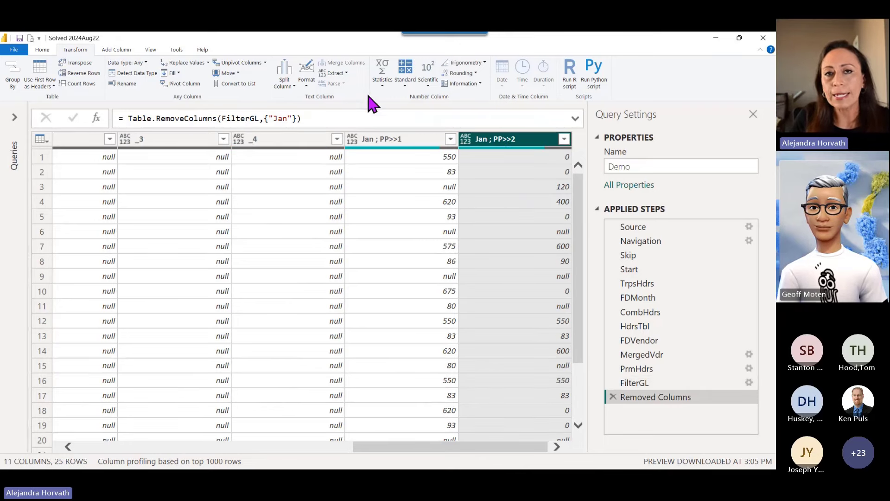
left_click_drag(270, 118, 287, 117)
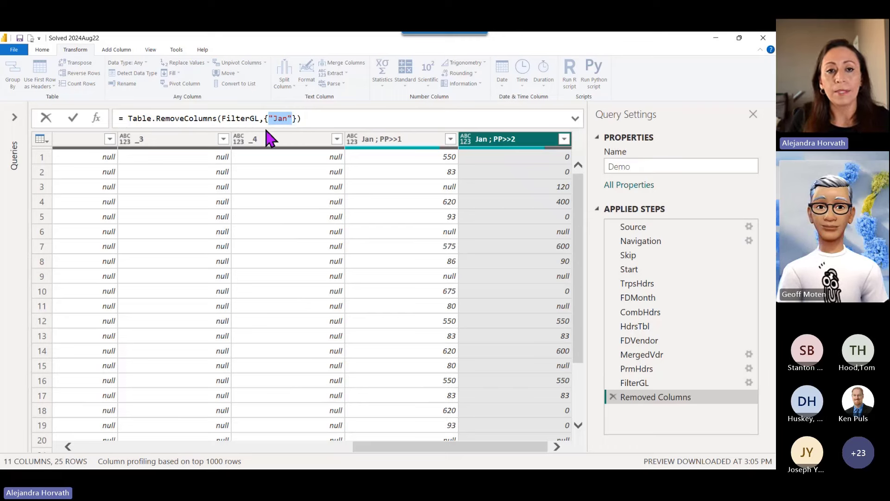
key("shift+Right")
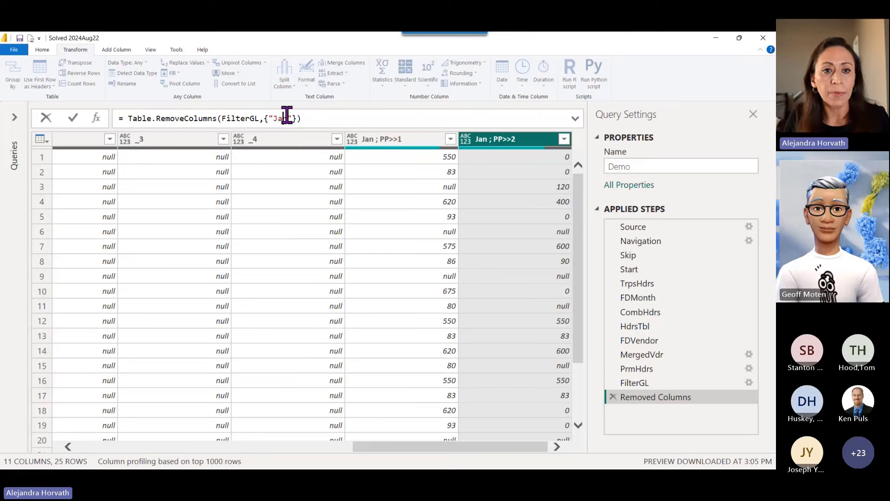
left_click(613, 399)
left_click(613, 397)
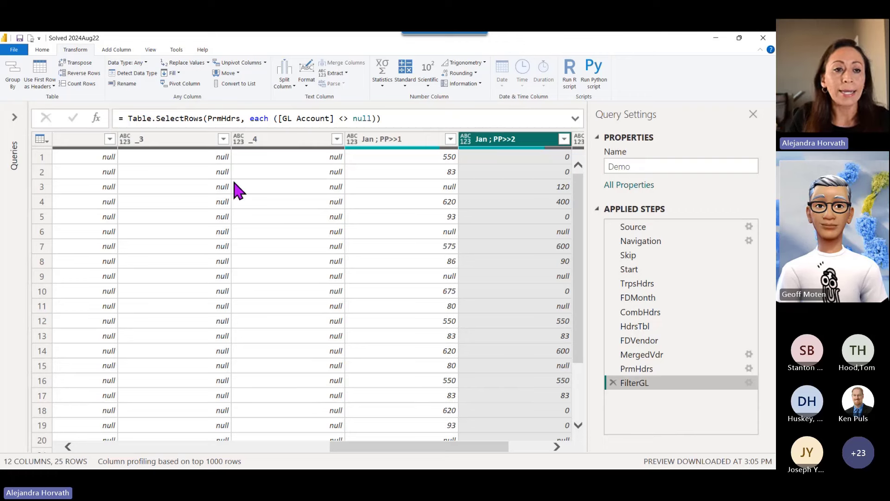
Step: Add a custom step after FilterGL that profiles its columns with the formula = Table.Profile (FilterGL)
left_click(96, 119)
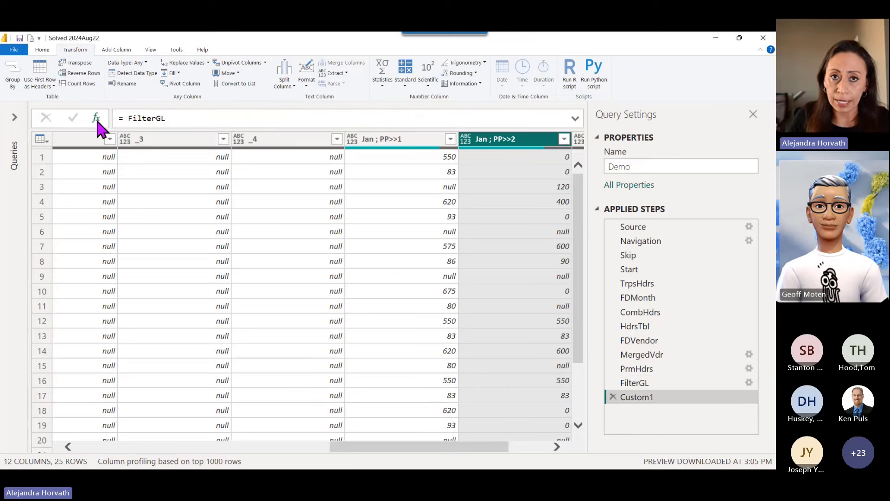
left_click(128, 119)
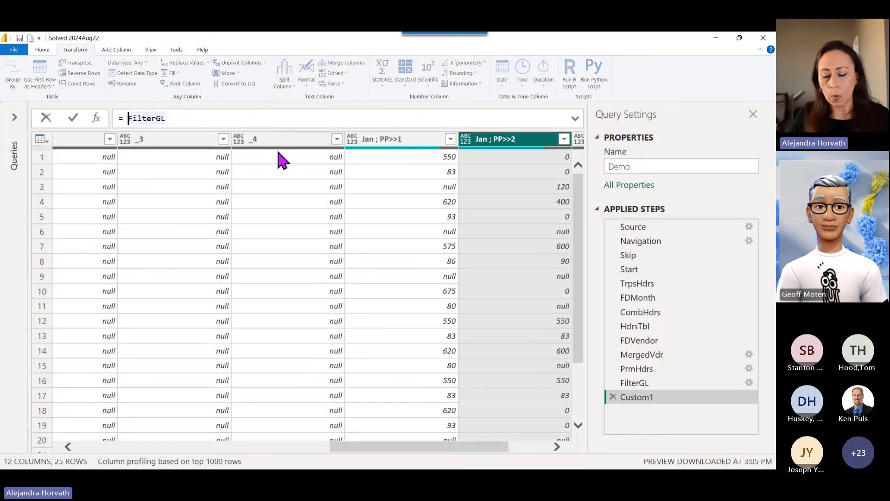
type("ta")
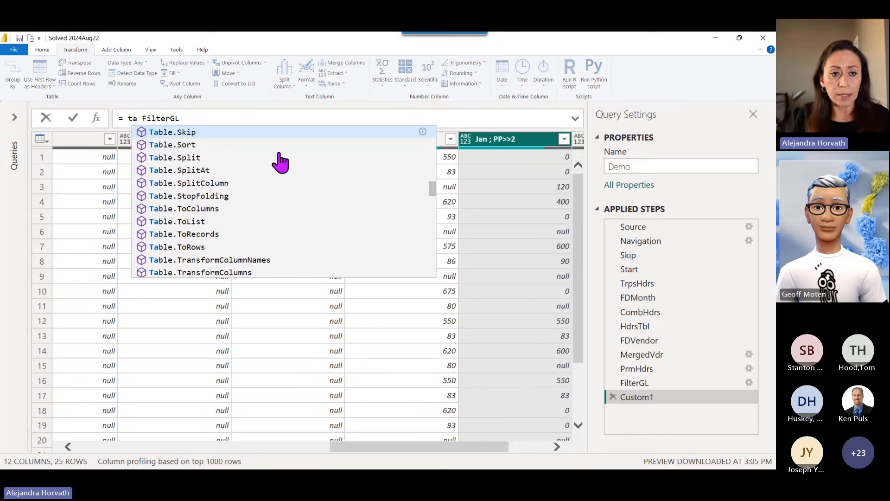
type("pro")
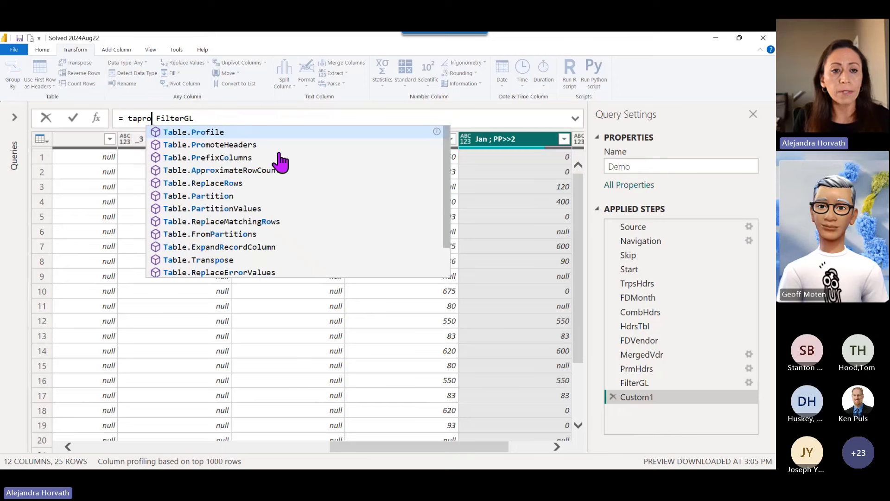
key("Tab")
type("(")
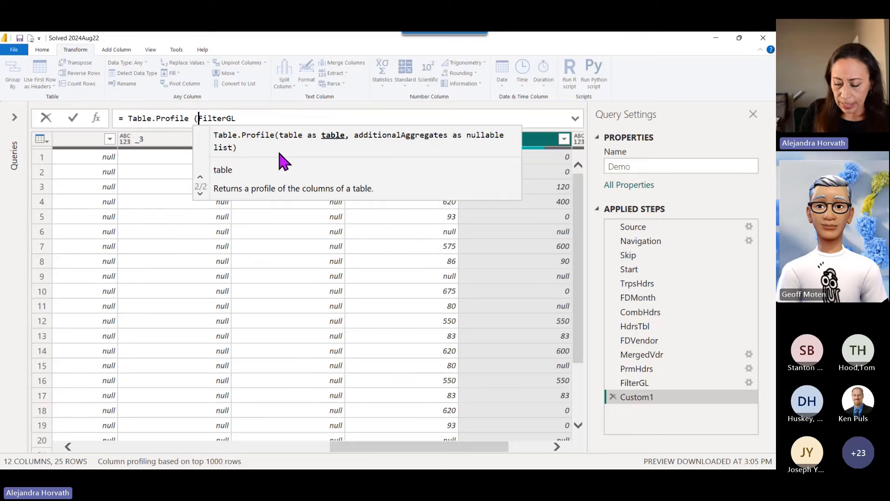
key("End")
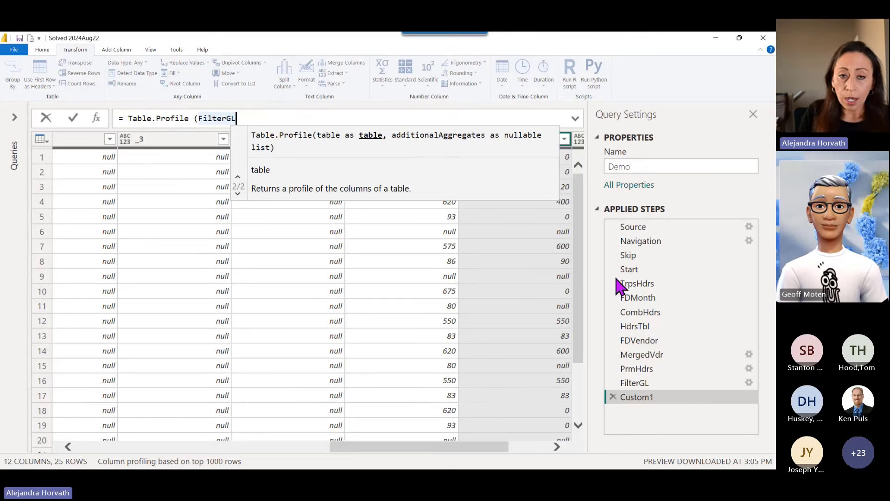
type(")")
key("Return")
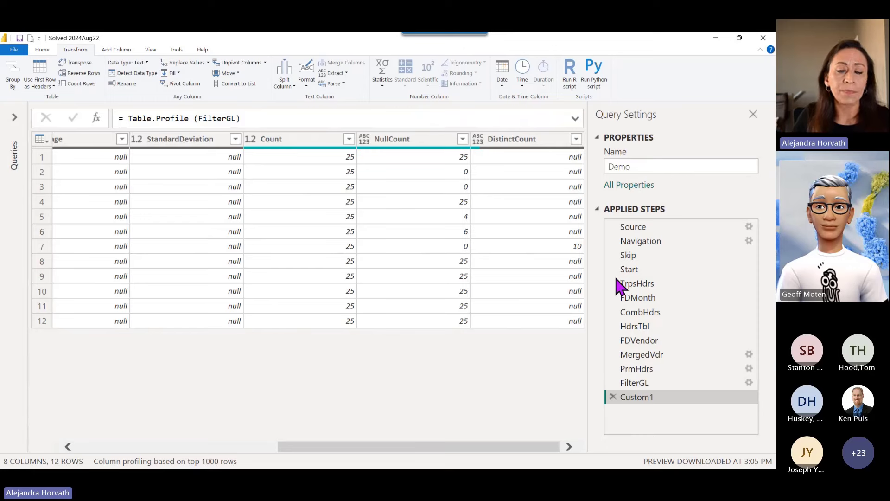
Step: Examine the profile table, comparing the Count and NullCount values for each source column
left_click_drag(449, 449, 155, 428)
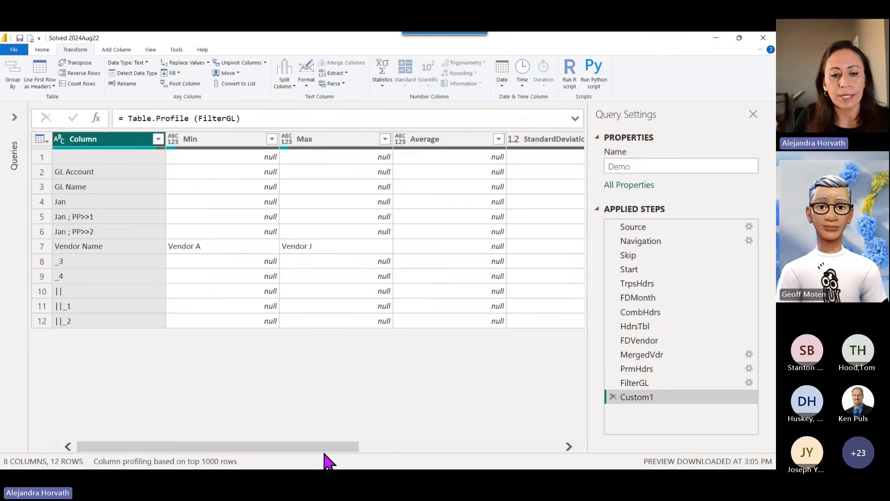
left_click_drag(325, 448, 531, 448)
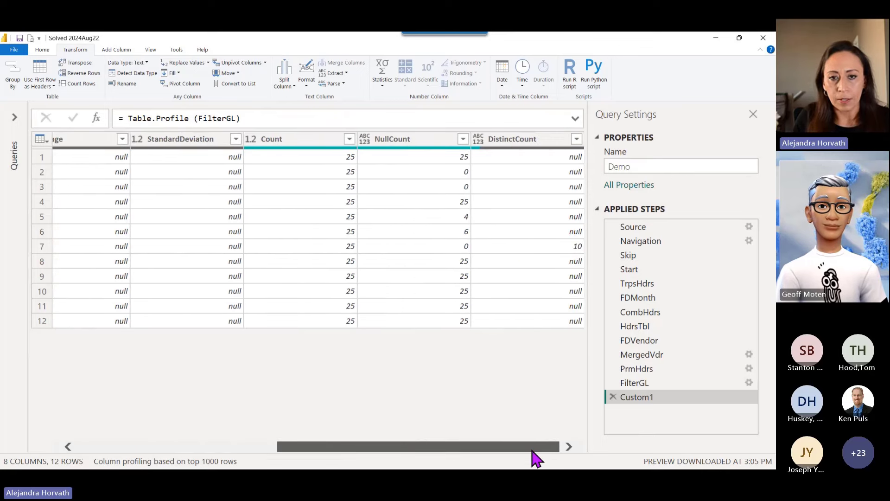
left_click(315, 147)
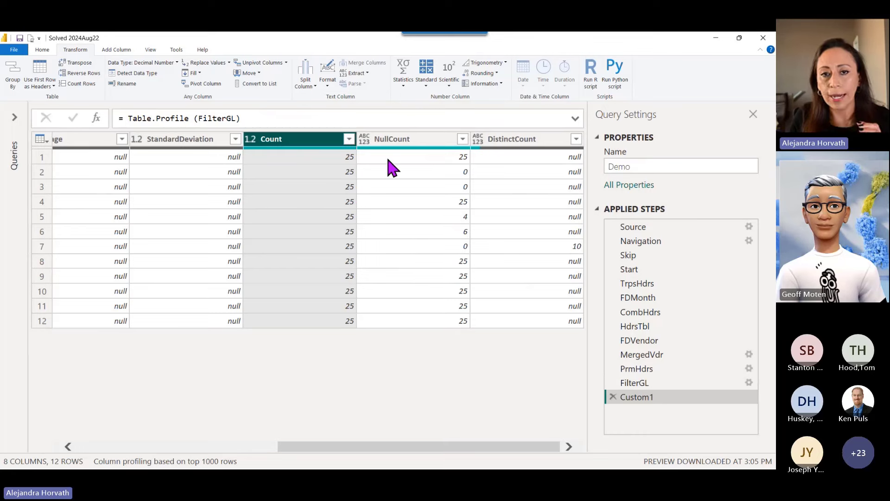
left_click(400, 143)
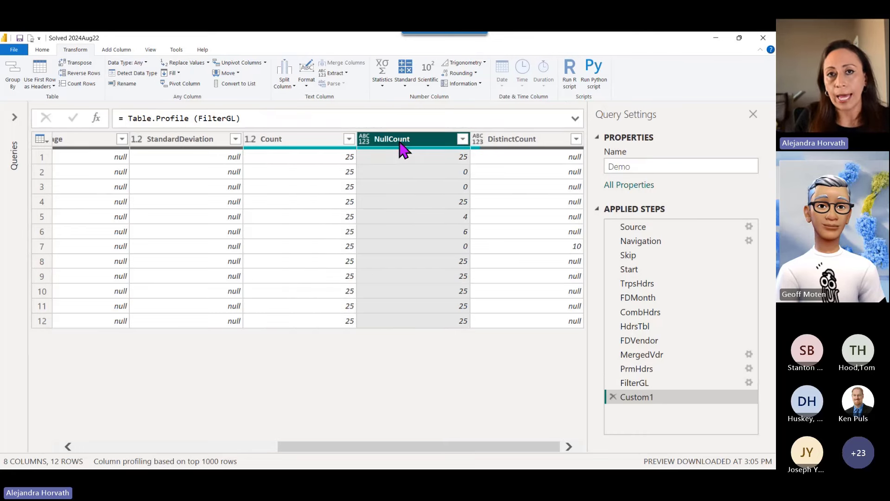
left_click(308, 144)
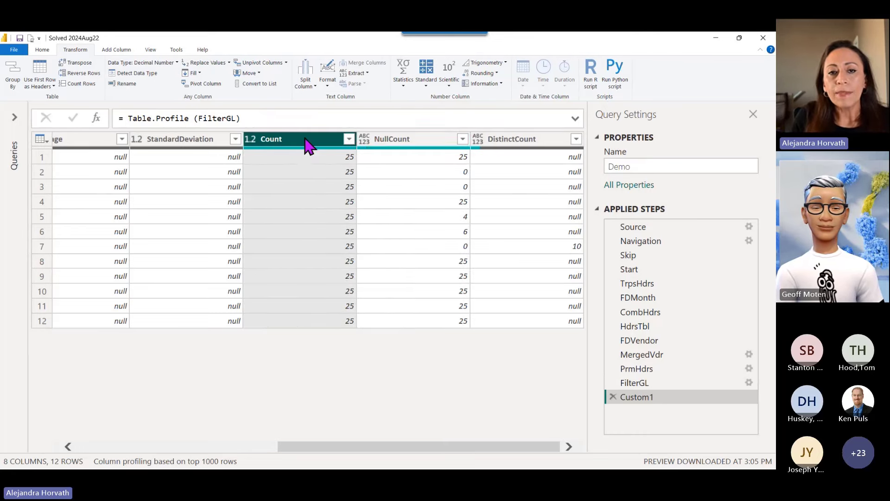
left_click(385, 144)
left_click(339, 143)
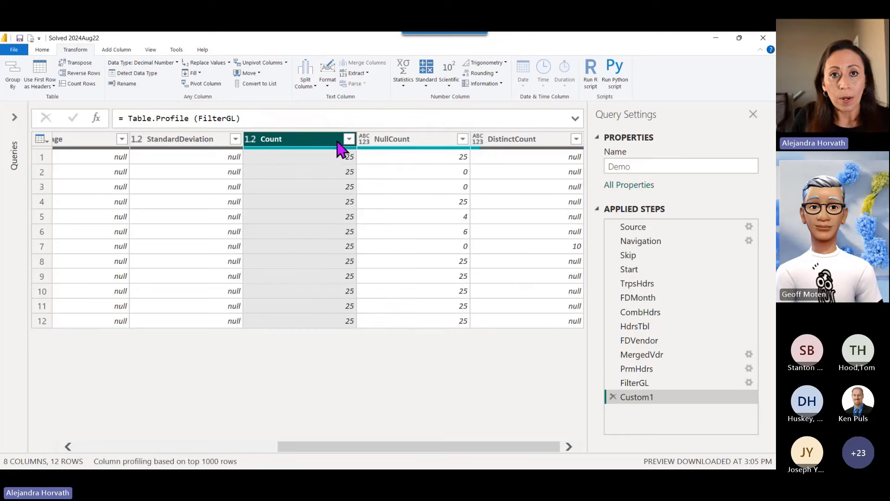
left_click(440, 142)
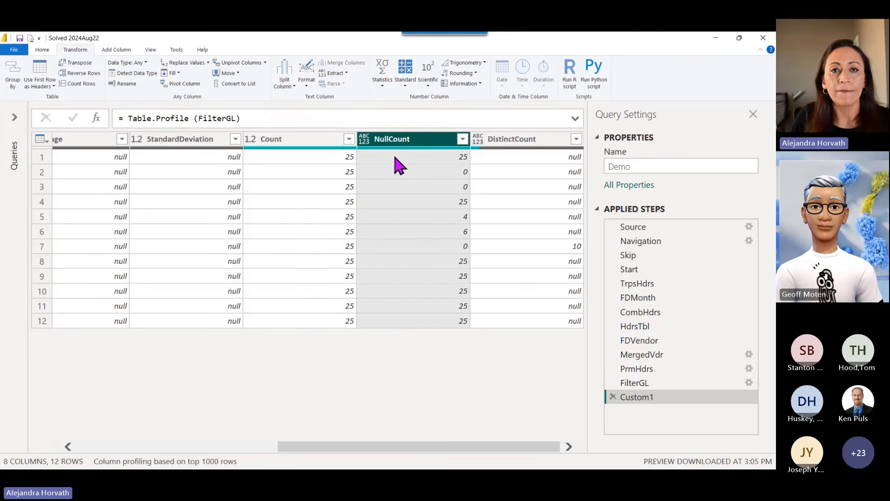
left_click(395, 158)
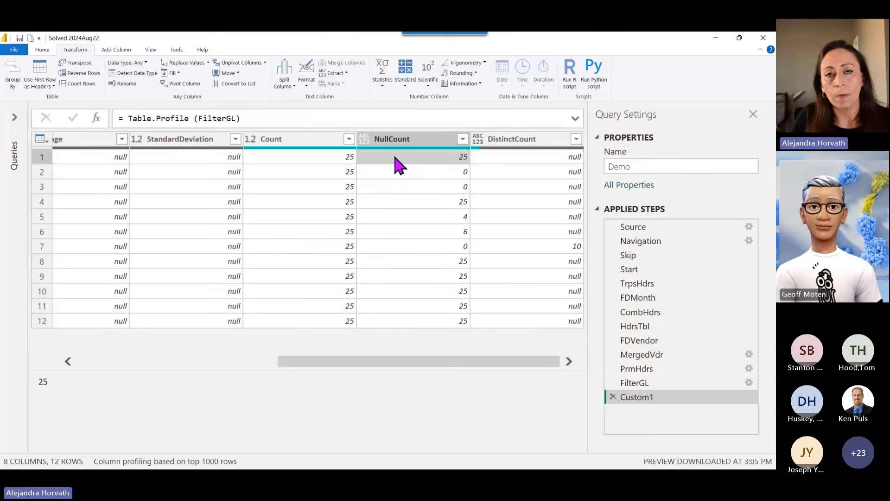
Step: Add a Subtraction column to the profile table that subtracts NullCount from Count
left_click(300, 147)
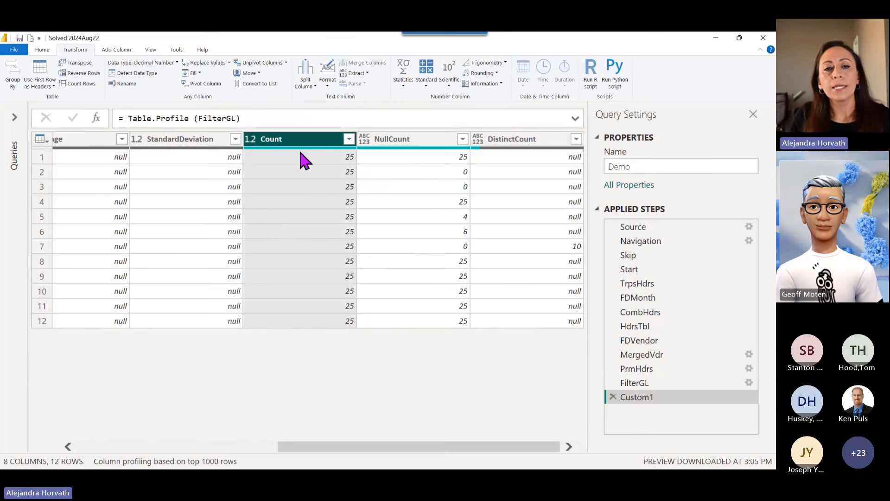
left_click(409, 146, "ctrl")
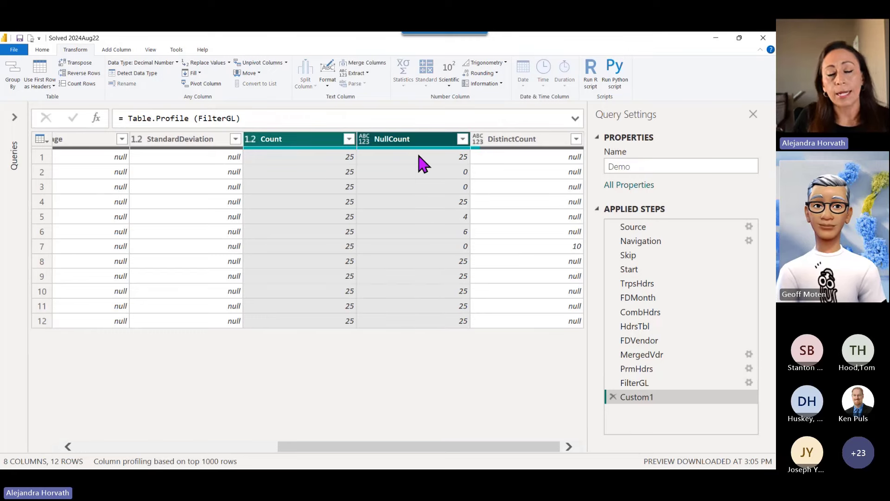
left_click(126, 49)
left_click(264, 84)
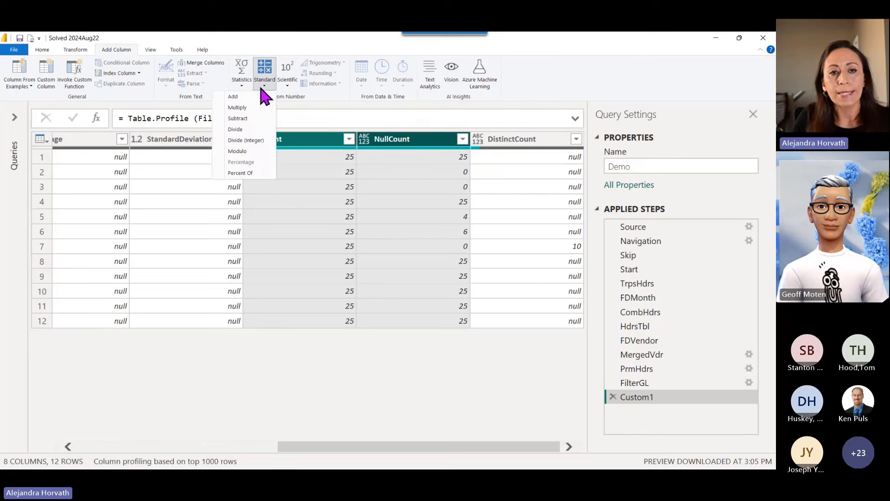
left_click(238, 119)
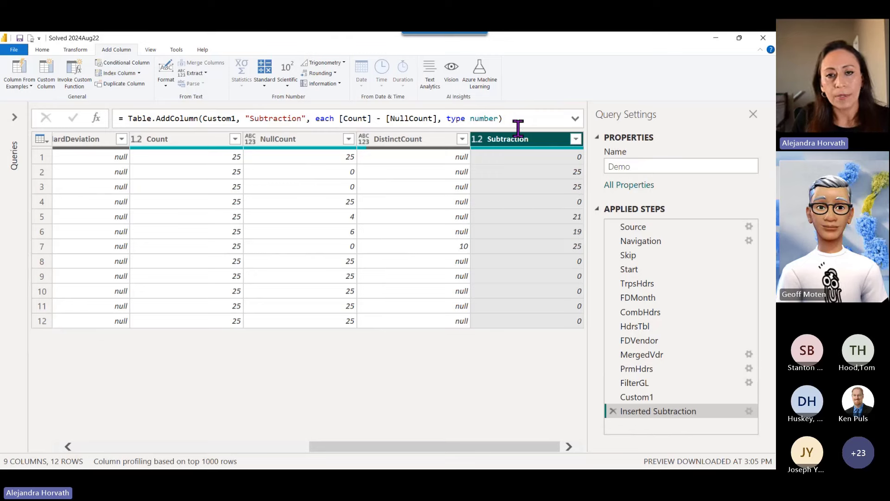
Step: Filter the Subtraction column to keep only the value 0, and review the remaining source column names
left_click(576, 140)
left_click(376, 288)
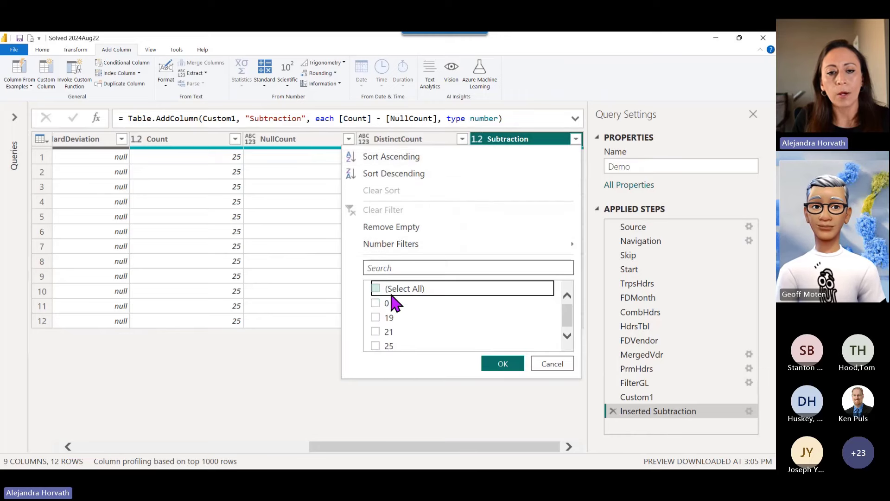
left_click(385, 302)
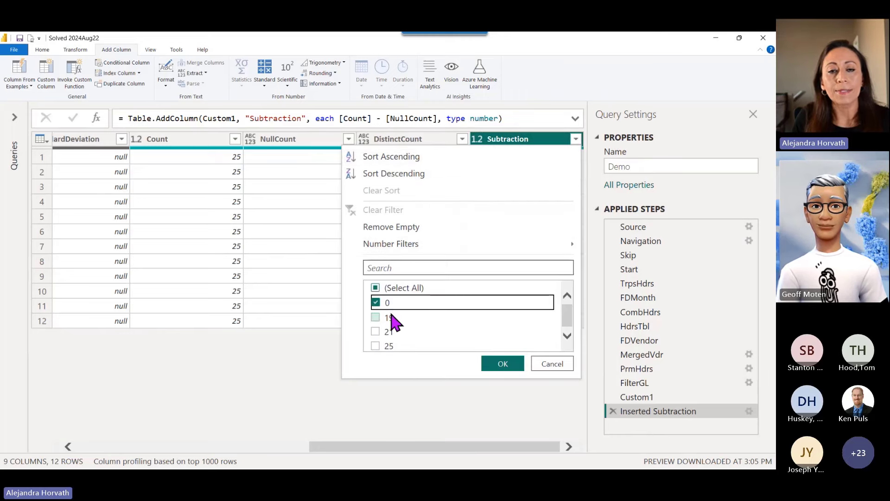
left_click(513, 365)
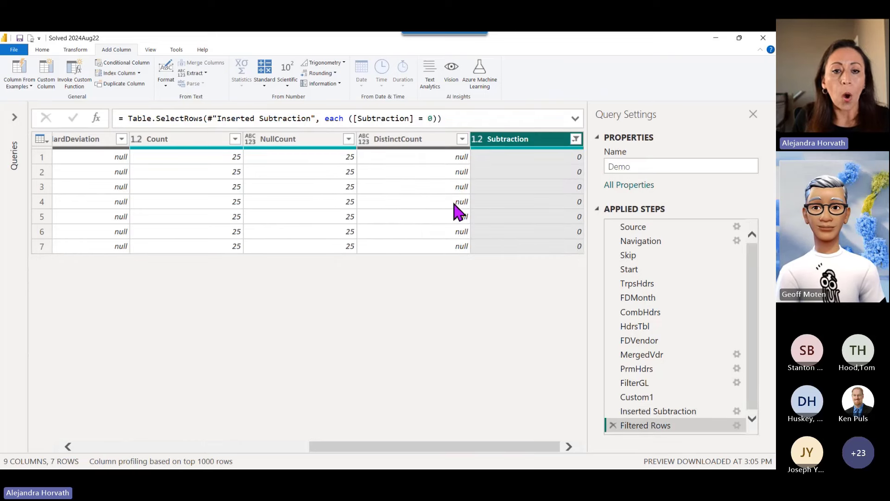
left_click(298, 140)
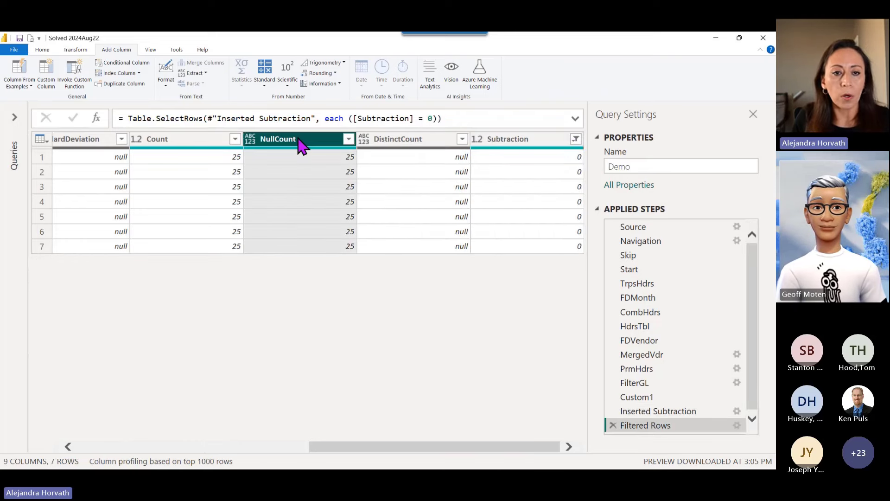
left_click(211, 140)
left_click_drag(420, 450, 120, 449)
left_click(70, 138)
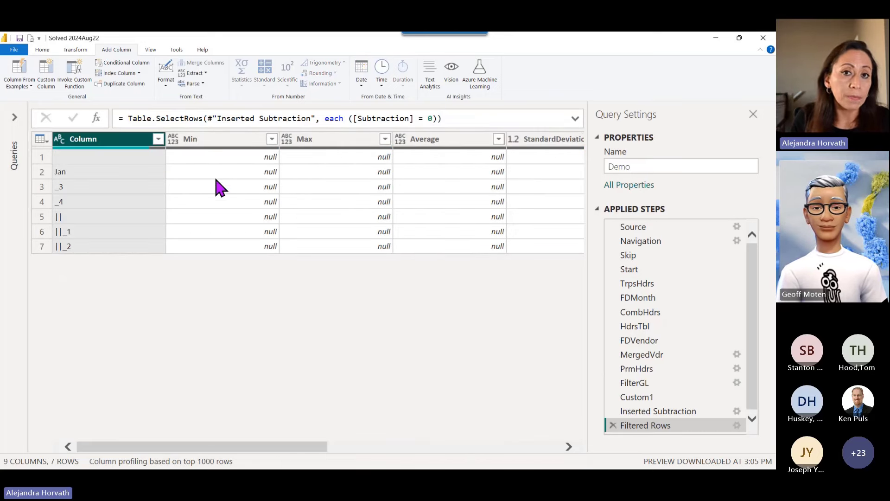
Step: Rename the Custom1 applied step as Profile
left_click(701, 412)
left_click(697, 398)
left_click(696, 399)
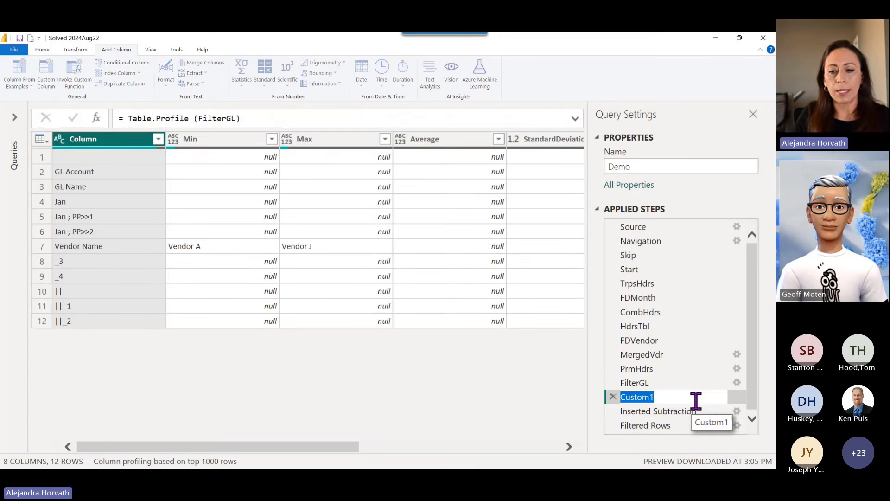
type("Po")
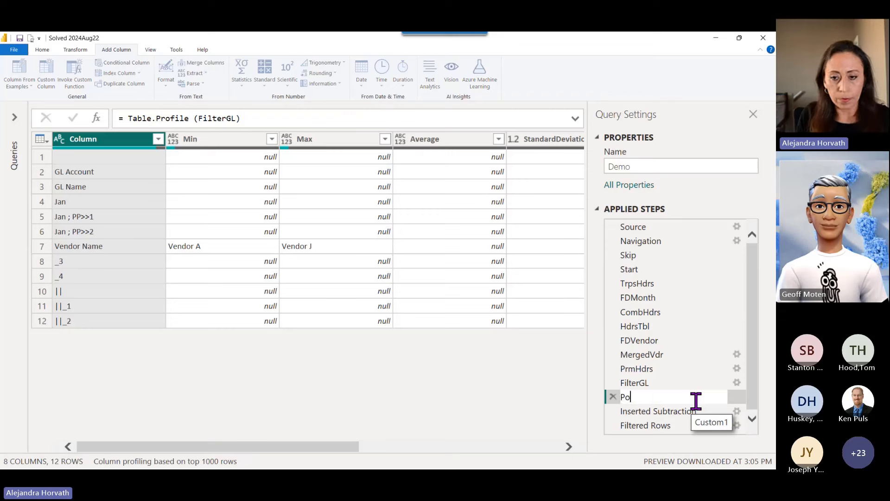
type("file")
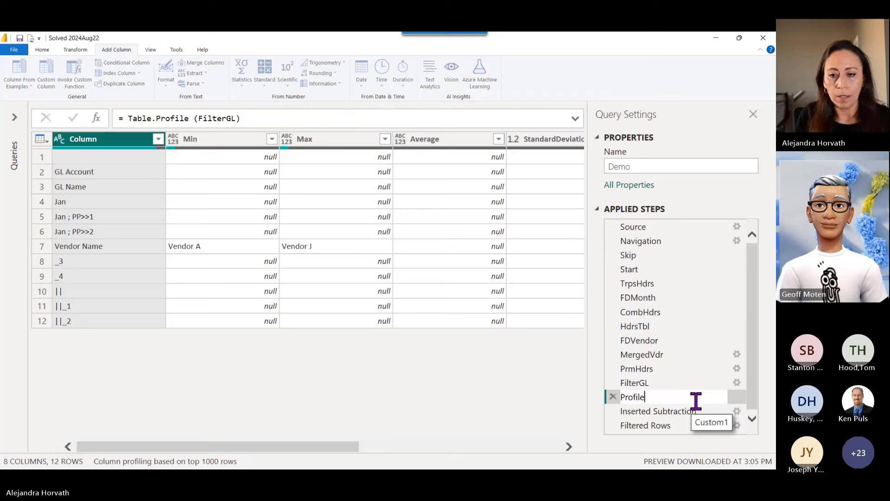
key("Return")
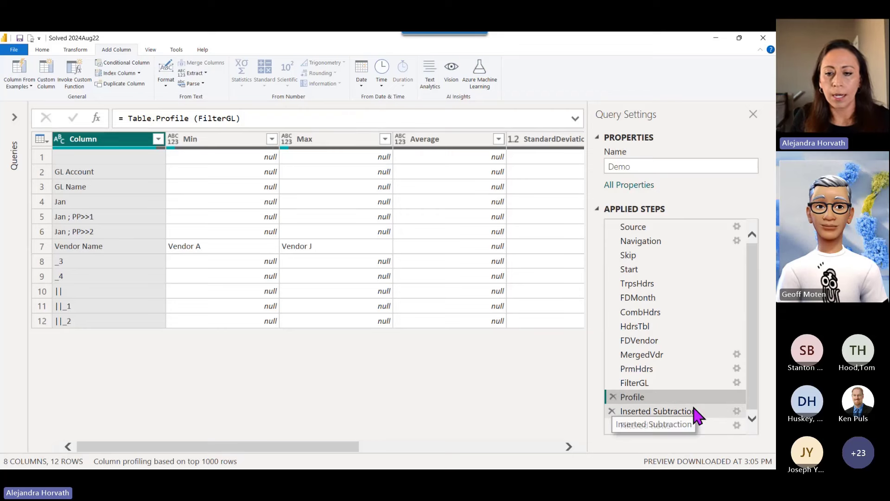
Step: Rename the Inserted Subtraction applied step as Subtraction
left_click(695, 410)
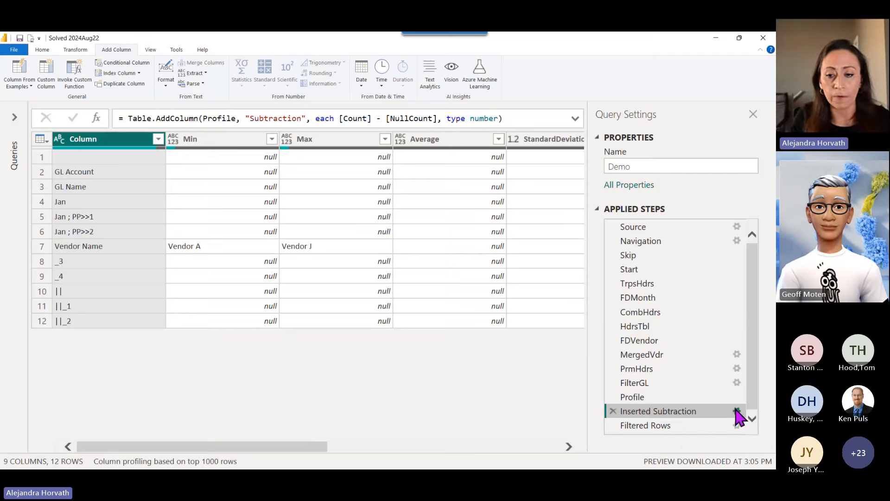
key("F2")
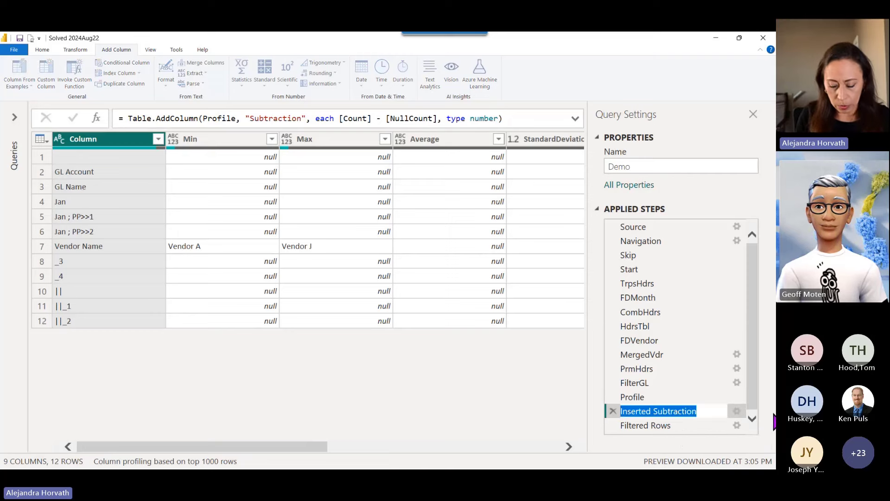
type("S")
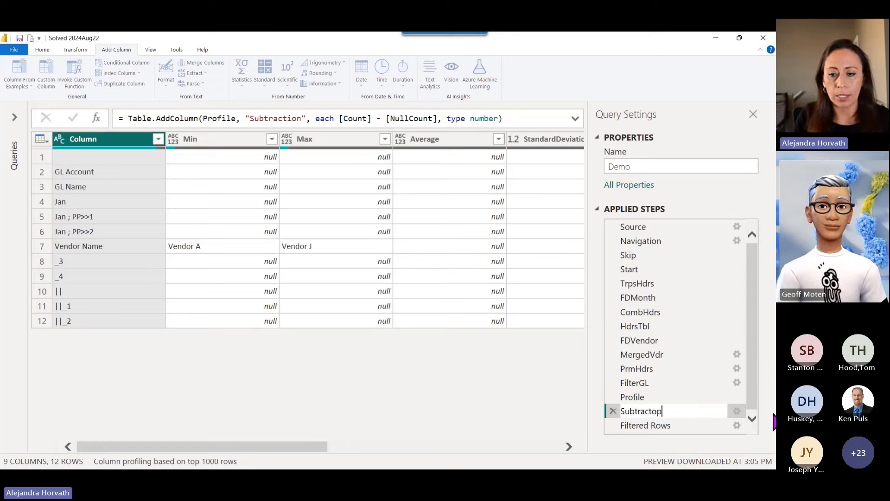
key("Return")
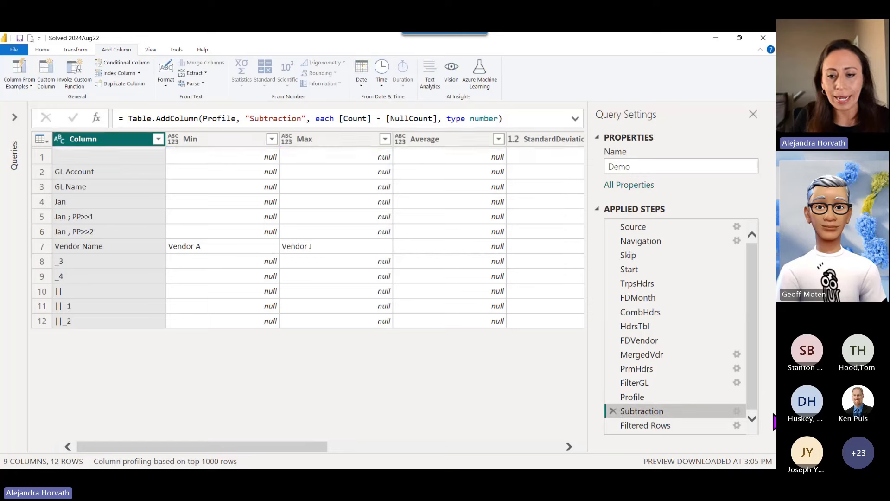
Step: Rename the Filtered Rows applied step as ColsToRemove
left_click(633, 426)
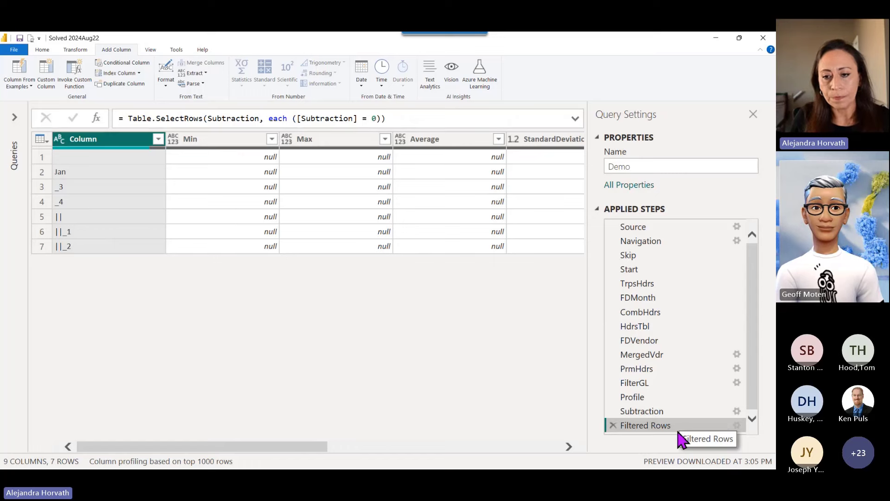
left_click(676, 429)
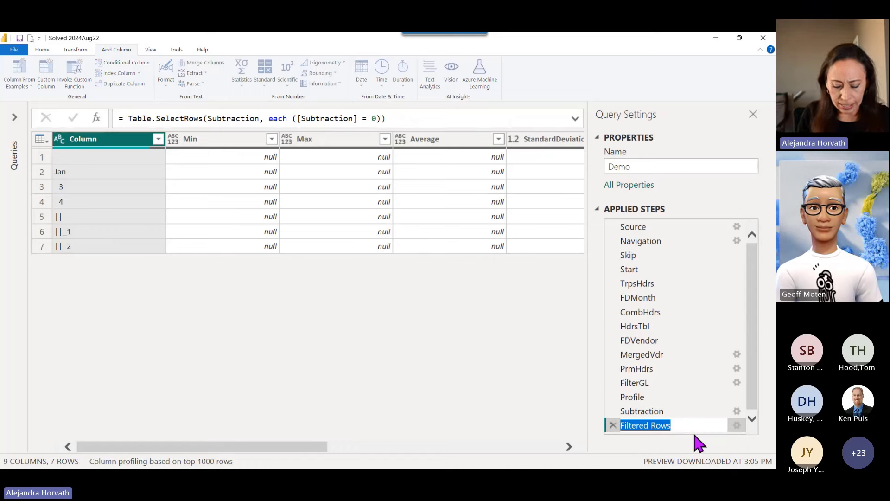
type("ColsTo")
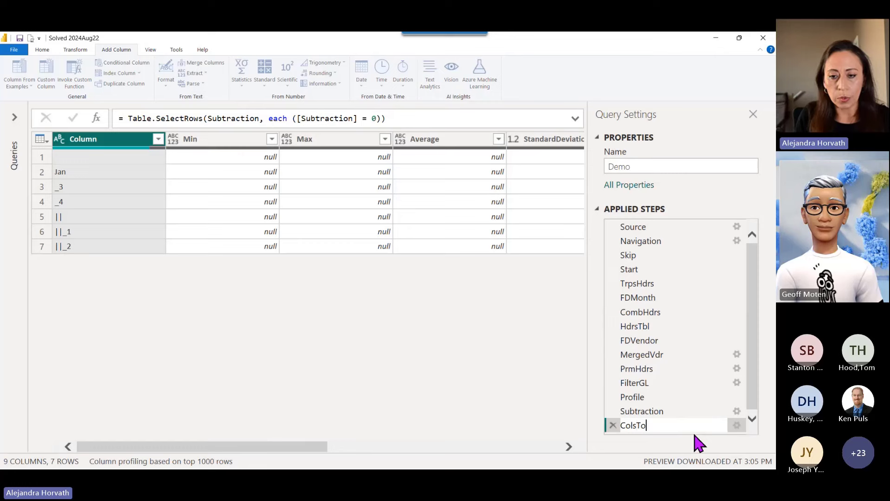
type("Remove")
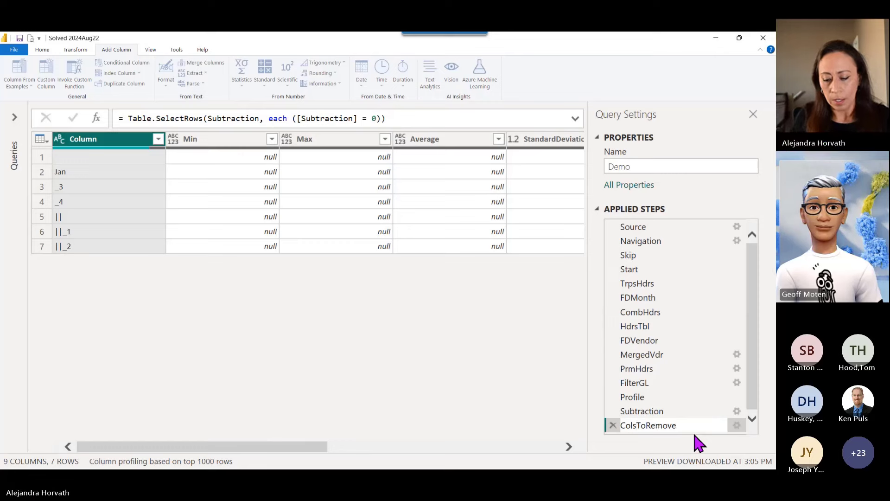
key("Return")
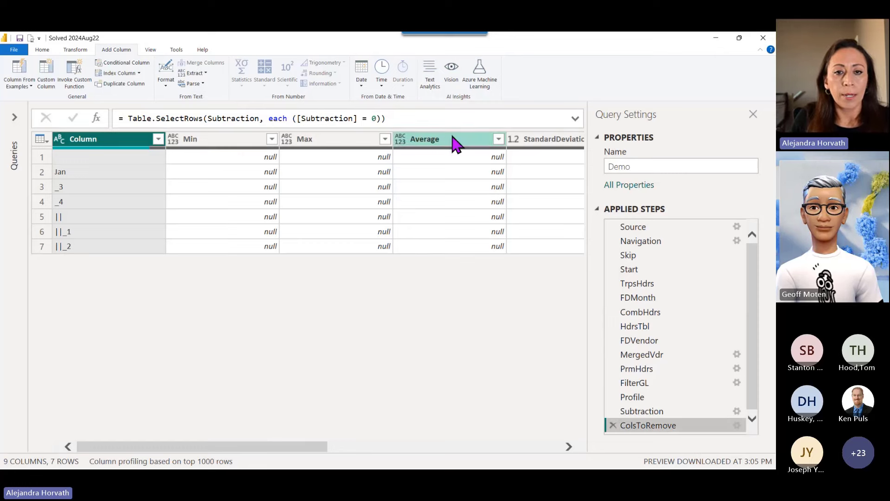
Step: Append [Column] to the ColsToRemove formula so the step returns the Column values as a list
left_click(452, 119)
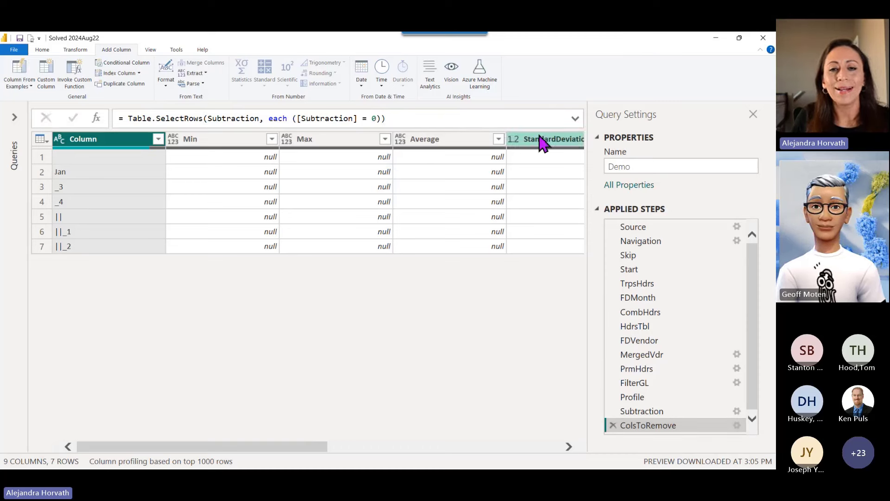
type("[")
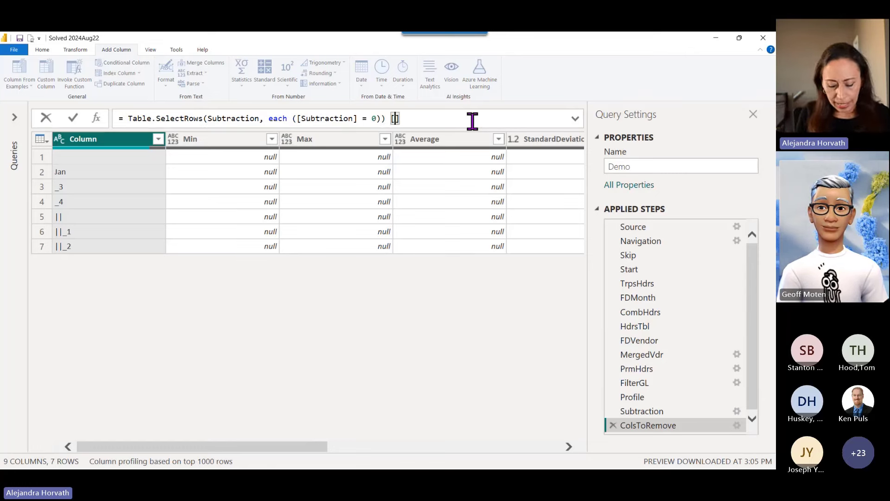
type("Column")
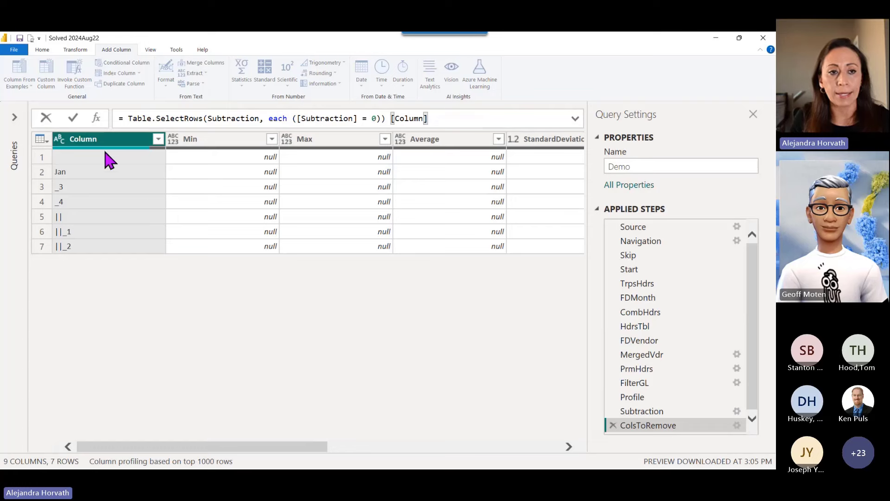
key("Return")
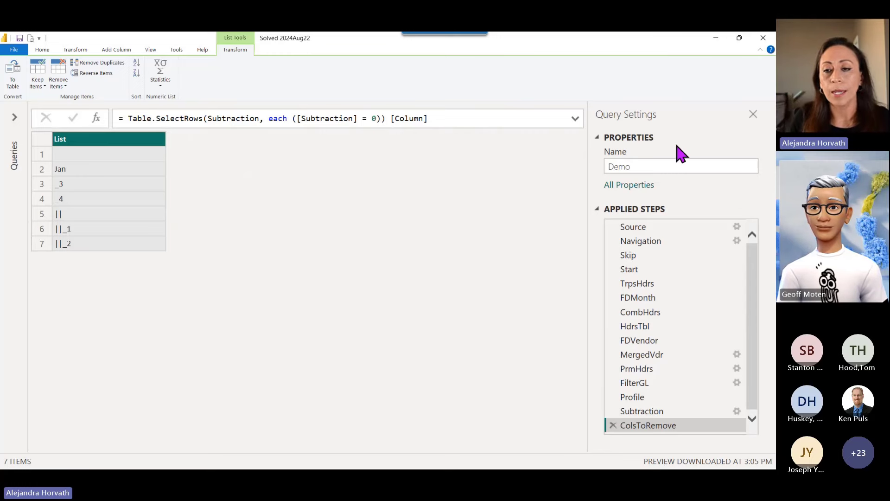
Step: Add a custom step after ColsToRemove with the formula = Table.RemoveColumns(FilterGL, ColsToRemove)
left_click(98, 121)
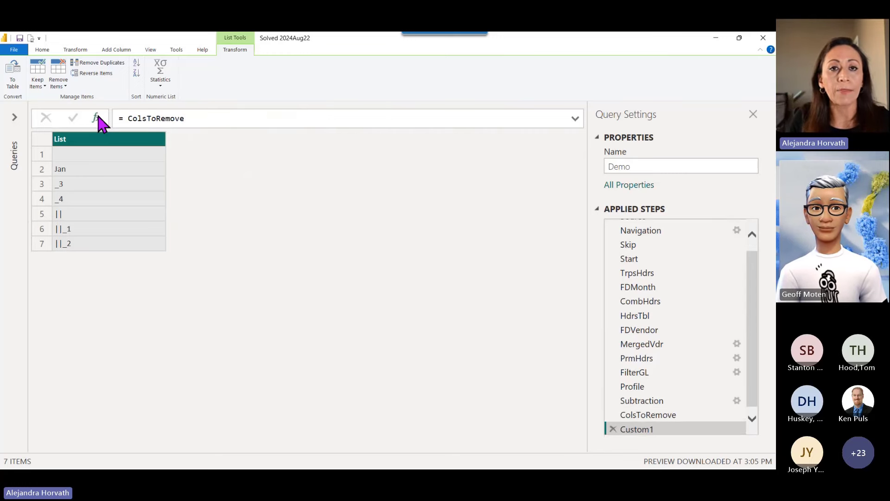
left_click(128, 119)
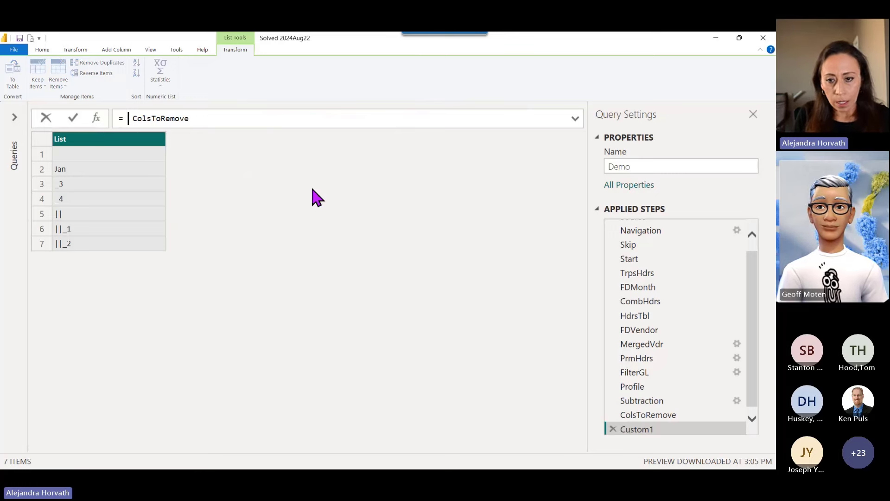
type("tarec")
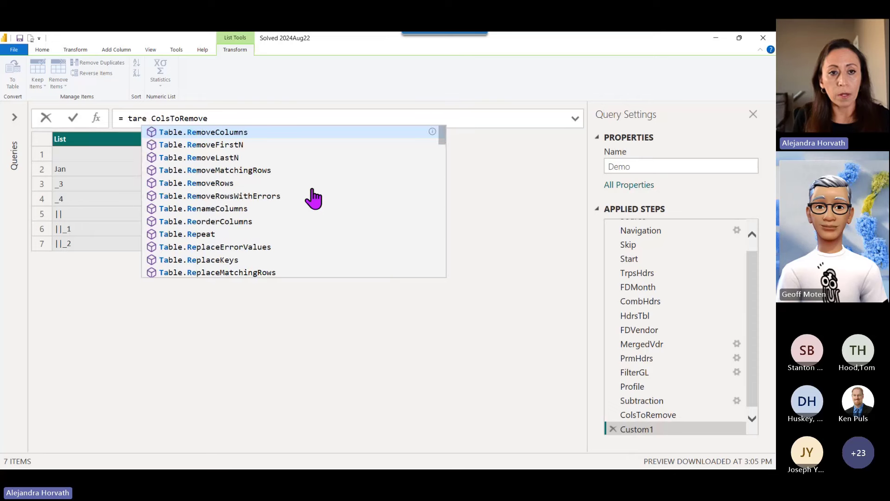
type("ol")
key("Tab")
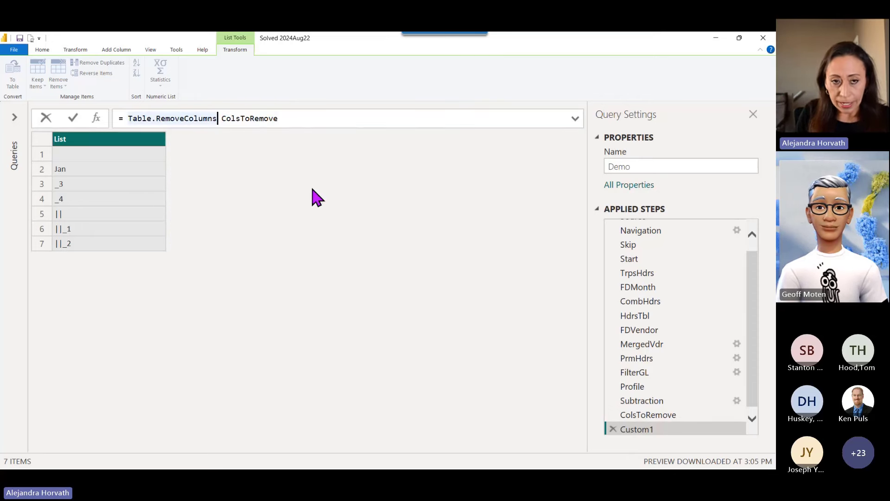
type("(")
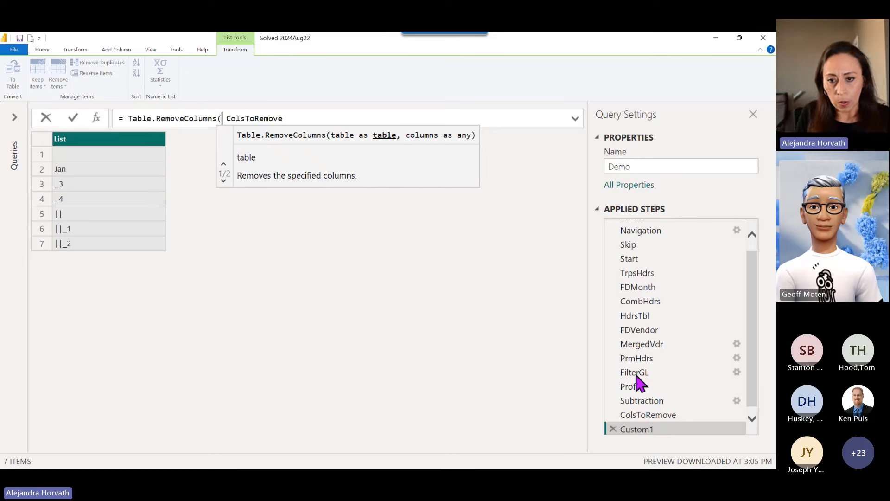
type("fil")
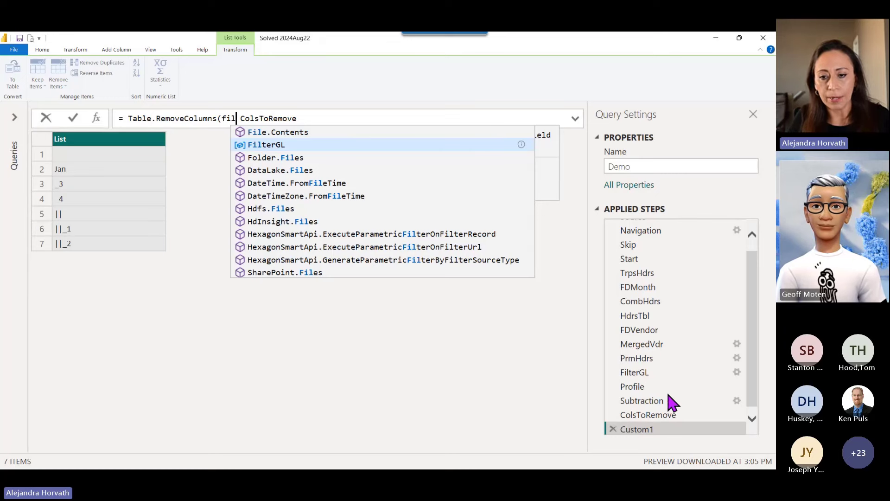
key("Tab")
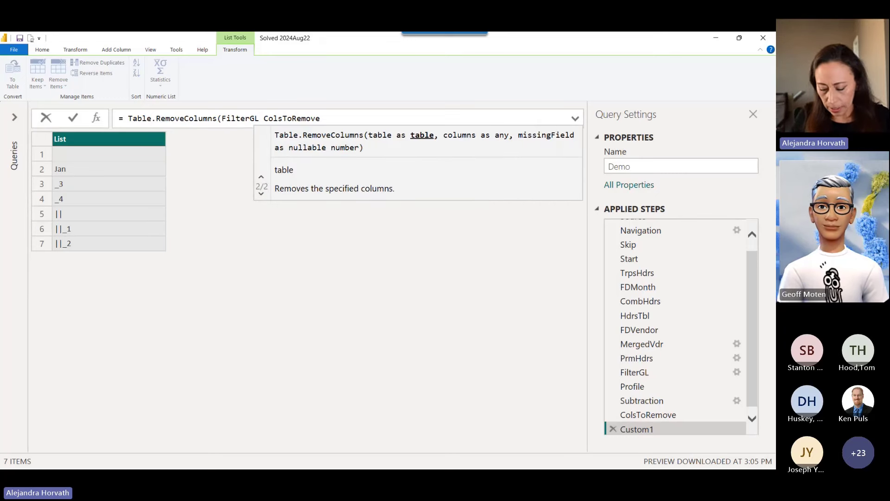
type(",")
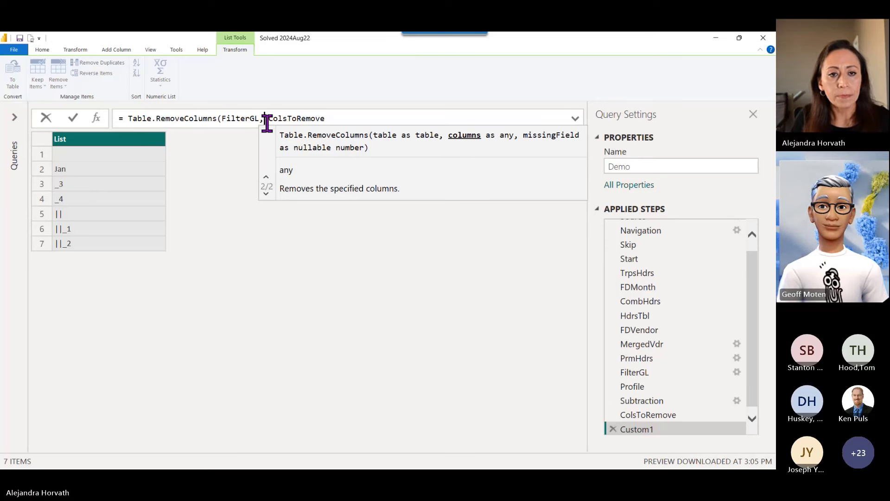
left_click(337, 118)
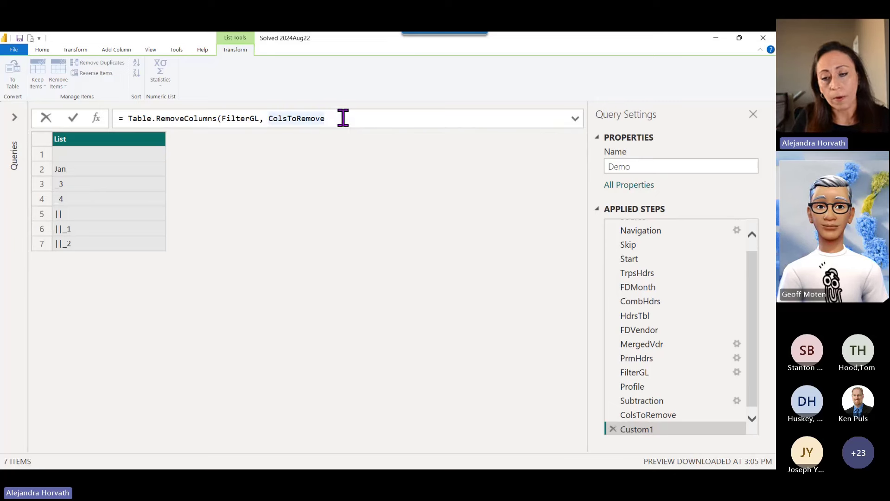
type(")")
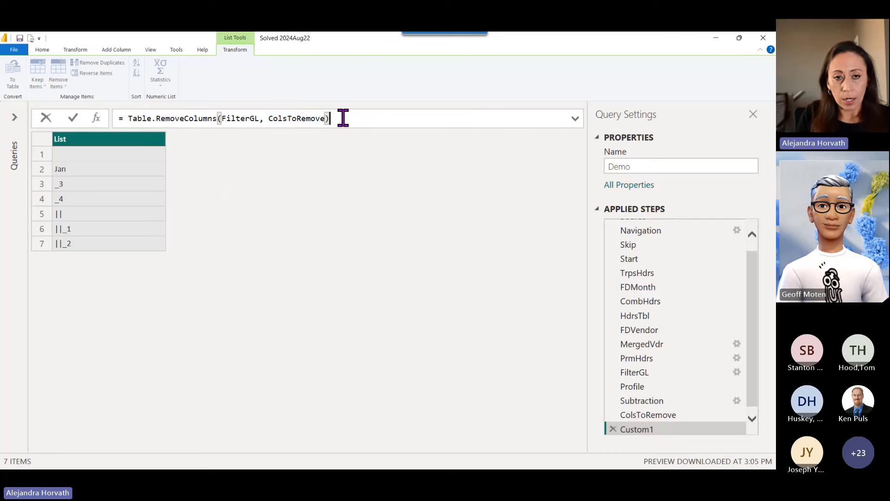
key("Return")
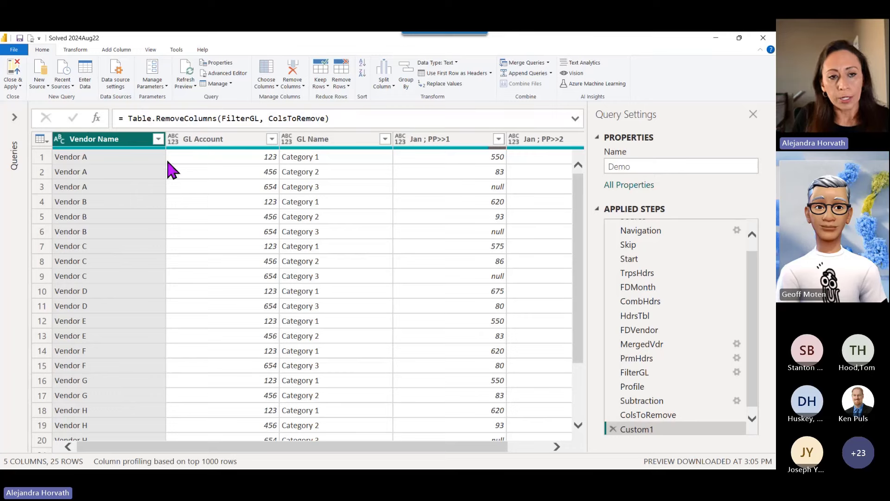
Step: Compare the columns in the Custom1 result with those in the FilterGL step
key("ctrl+minus")
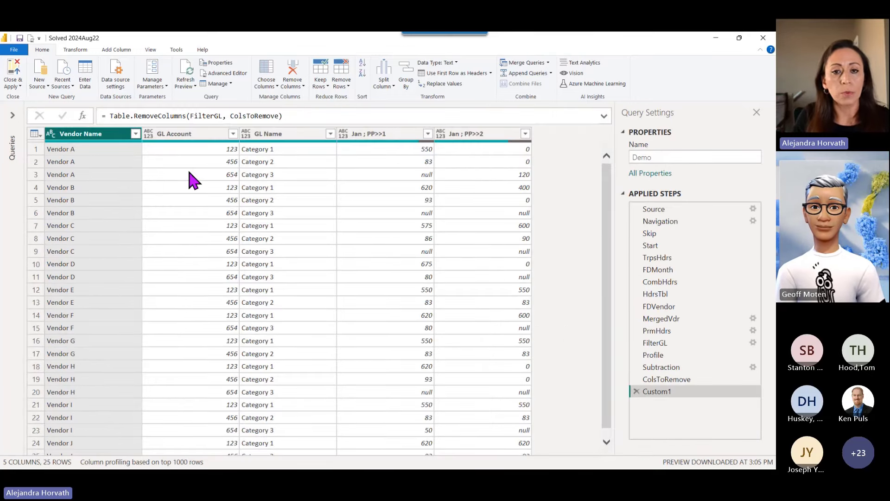
left_click(174, 142)
left_click(267, 135)
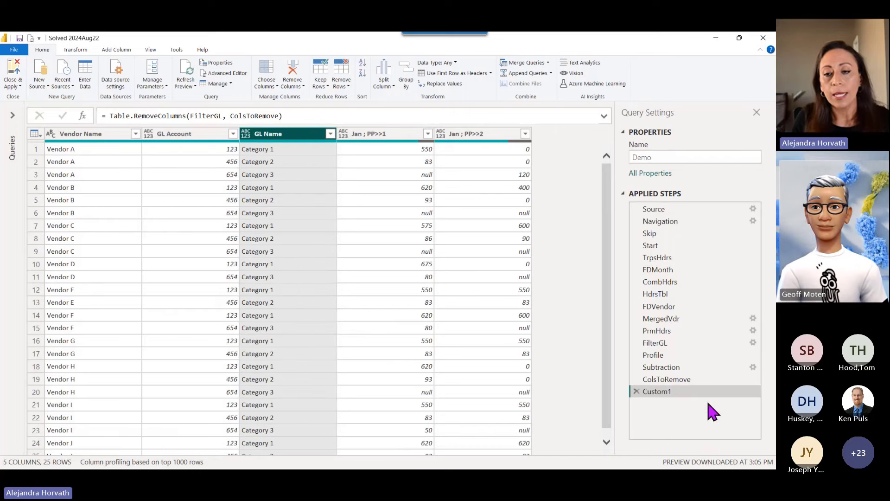
left_click(680, 344)
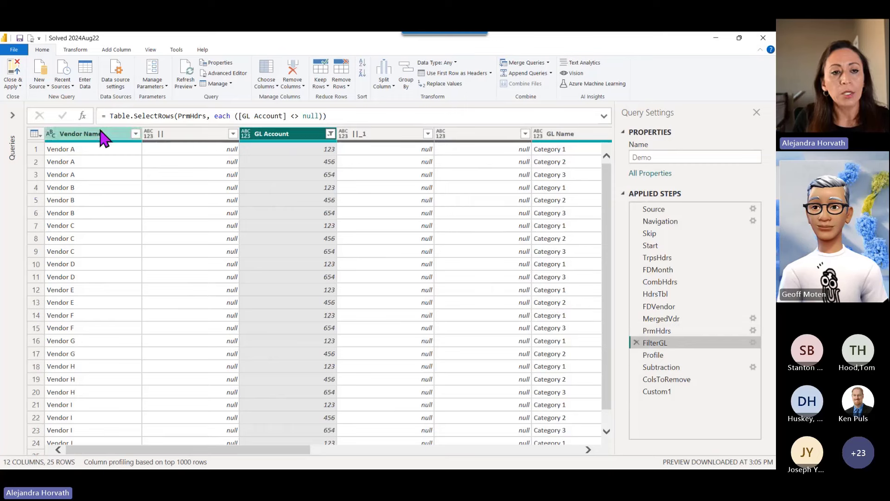
left_click(345, 133)
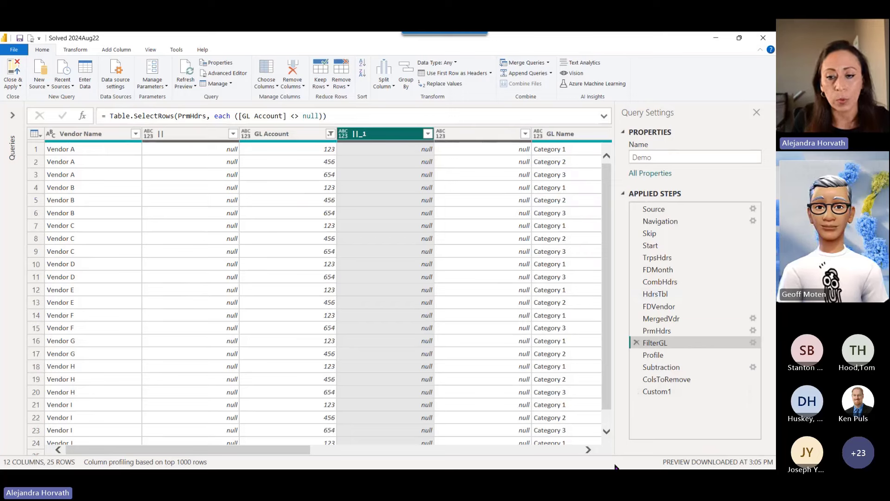
left_click(705, 394)
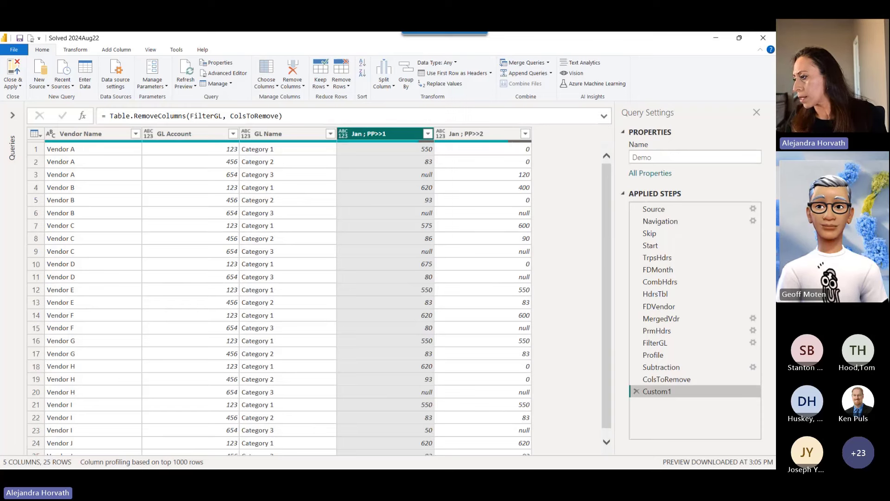
Step: Rename the Custom1 applied step as RemoveCols
left_click(704, 379)
left_click(709, 393)
key("F2")
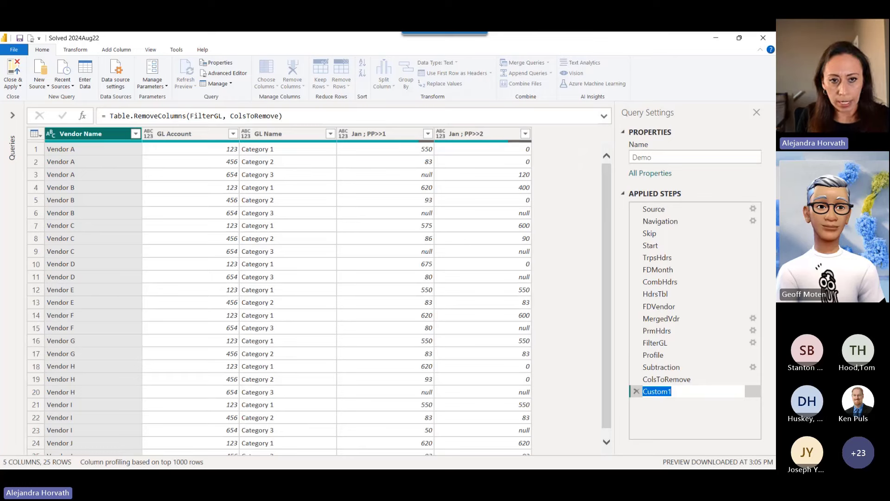
type("Remov")
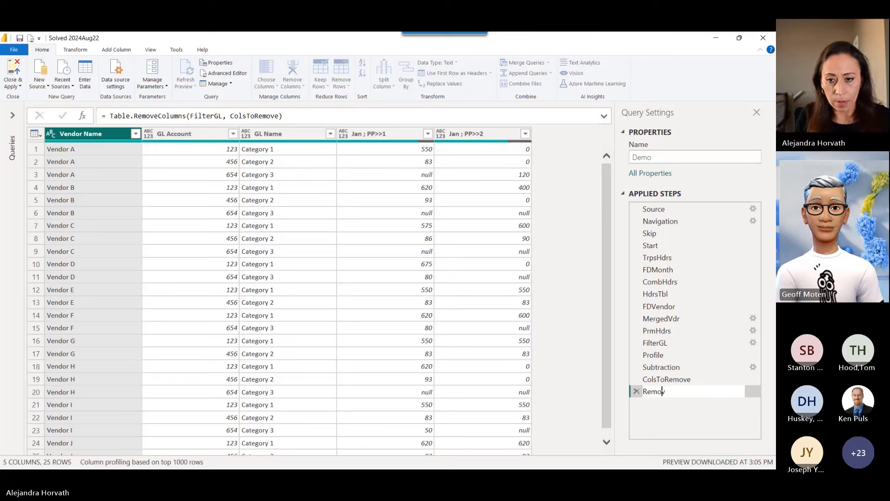
type("eCols")
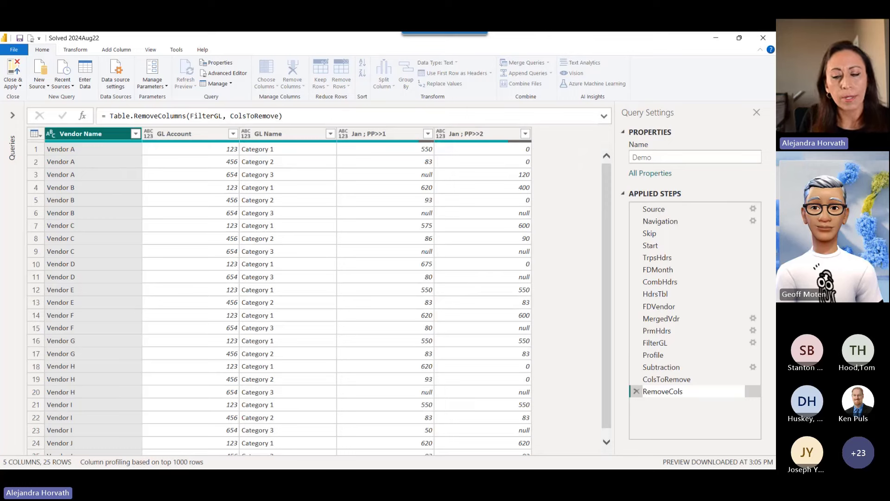
key("Return")
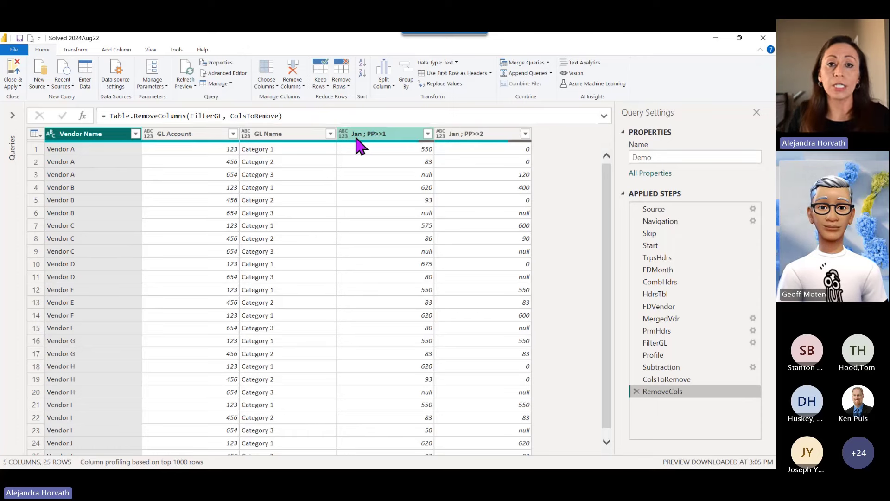
Step: Unpivot the Jan ; PP>>1 and Jan ; PP>>2 columns with Unpivot Columns
left_click(394, 138)
left_click(510, 135)
left_click(387, 136)
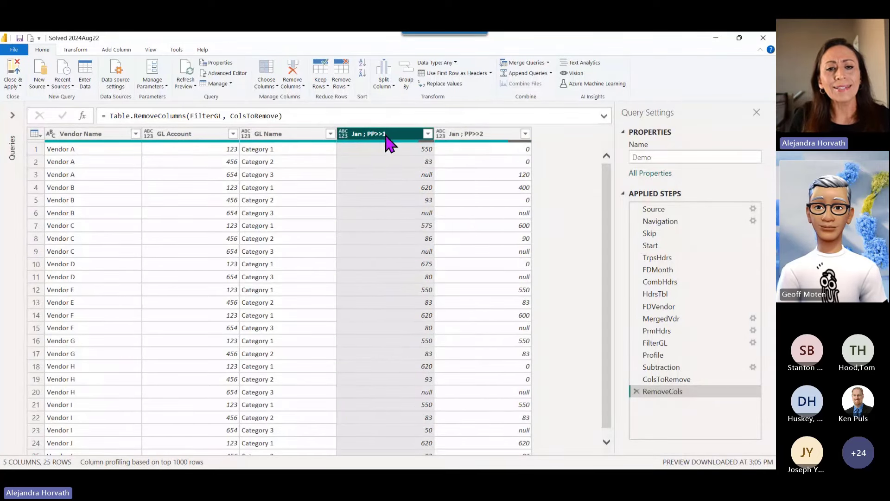
left_click(485, 134, "ctrl")
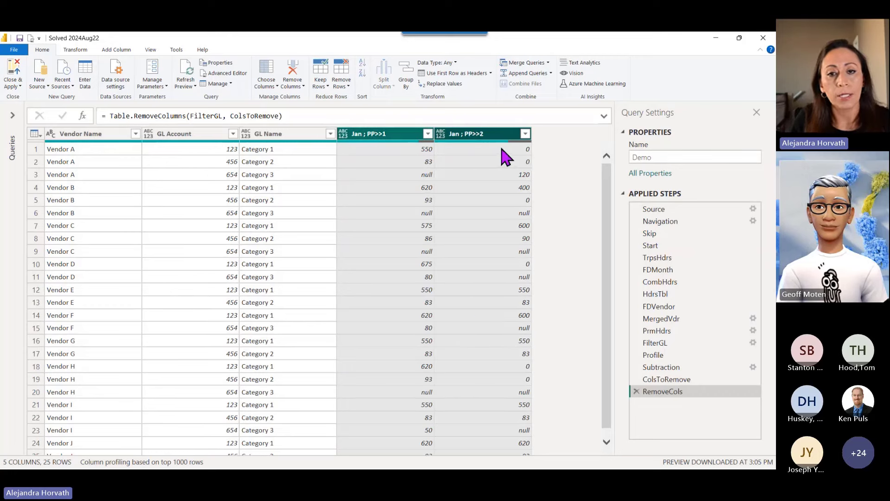
right_click(522, 135)
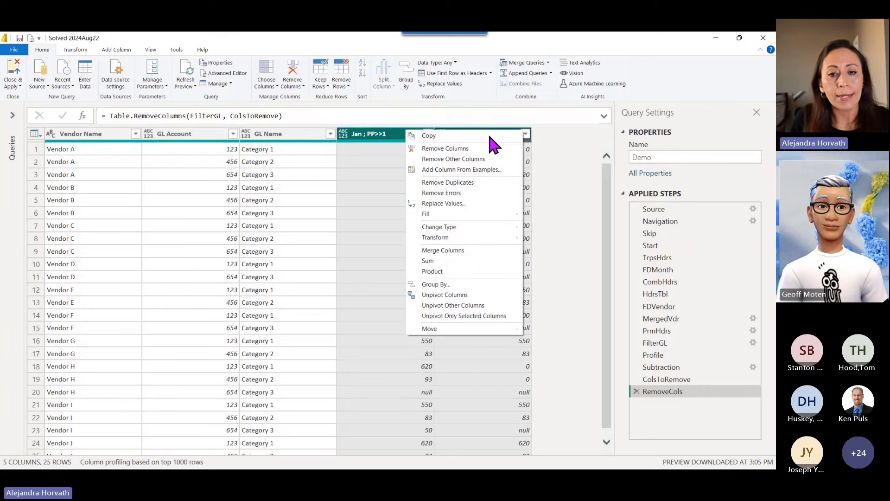
left_click(465, 296)
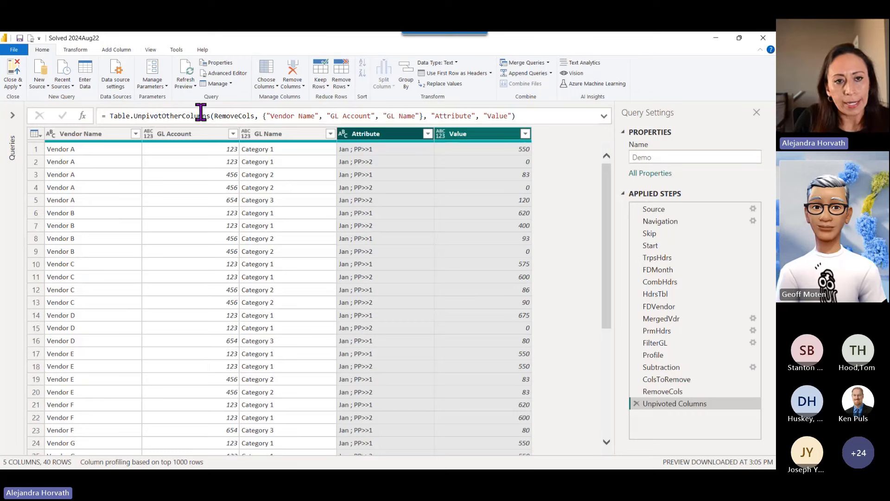
Step: Examine which function the Unpivoted Columns step uses and compare its result with the two pay-period columns in the RemoveCols step
left_click_drag(109, 115, 218, 116)
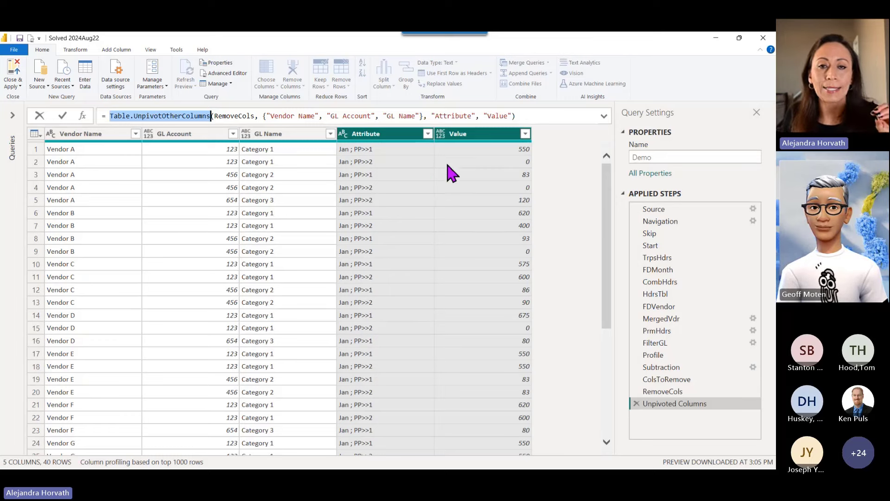
left_click(689, 391)
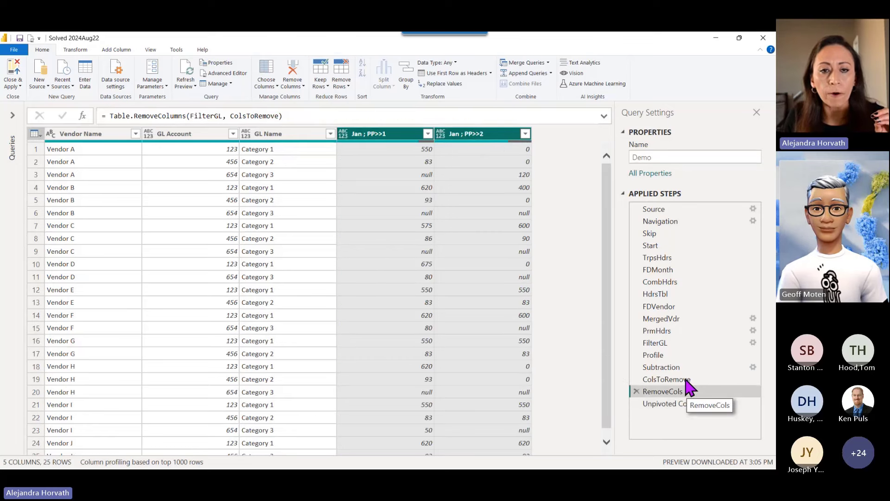
left_click(383, 138)
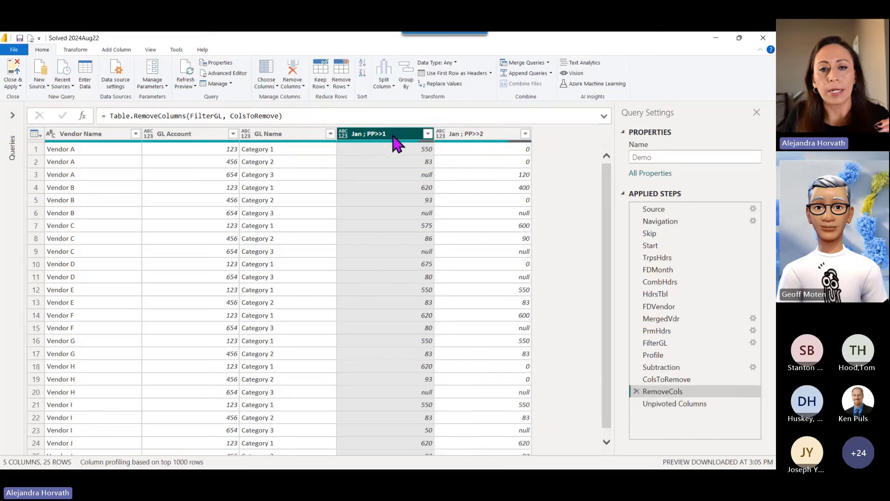
left_click(477, 137)
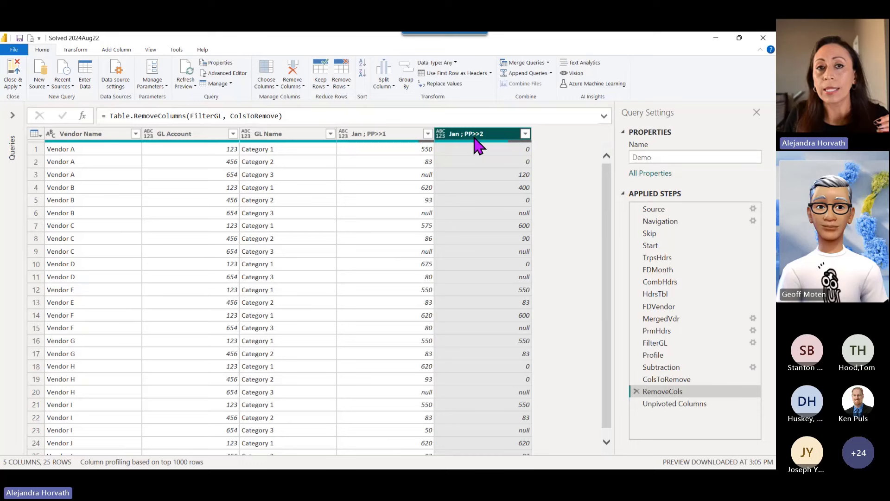
left_click(378, 138)
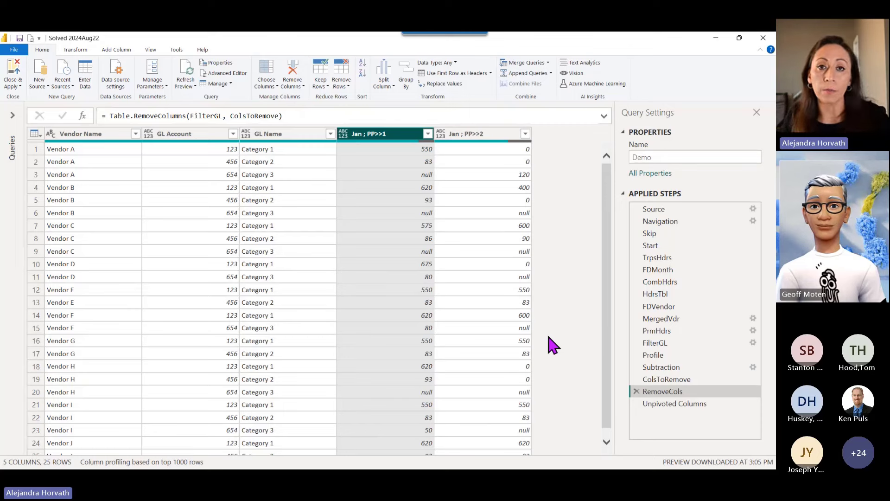
left_click(687, 403)
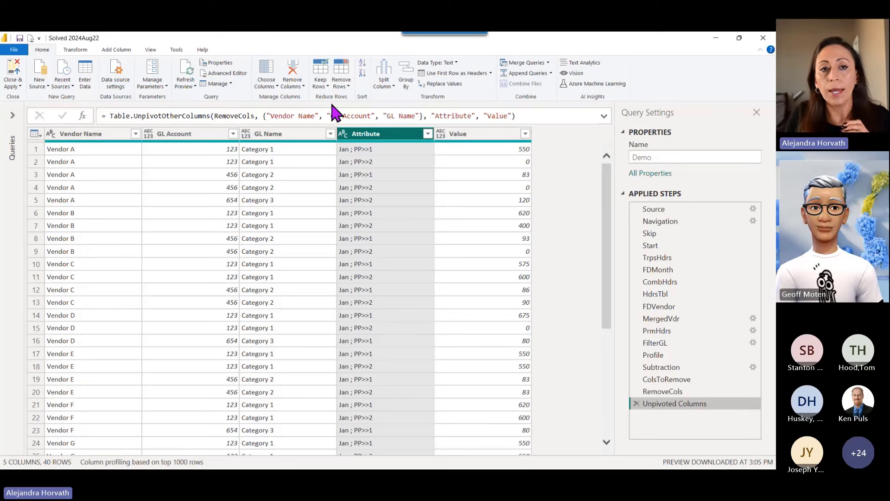
left_click_drag(125, 115, 210, 115)
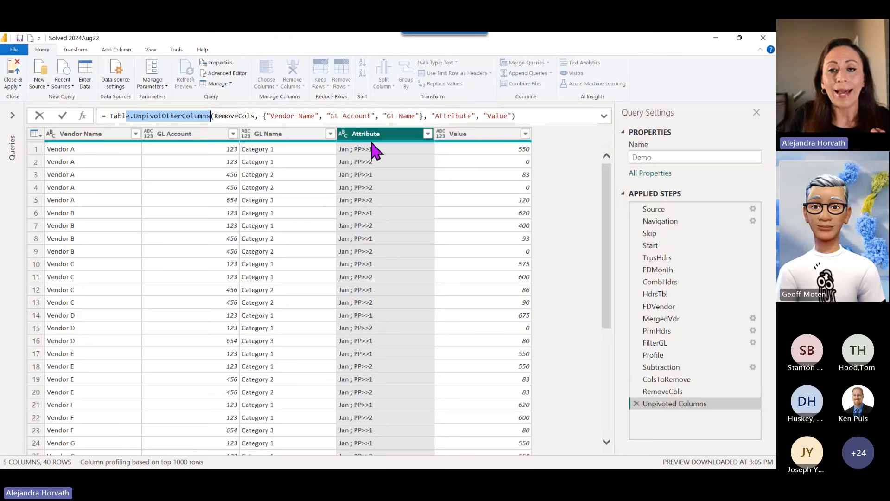
left_click(685, 392)
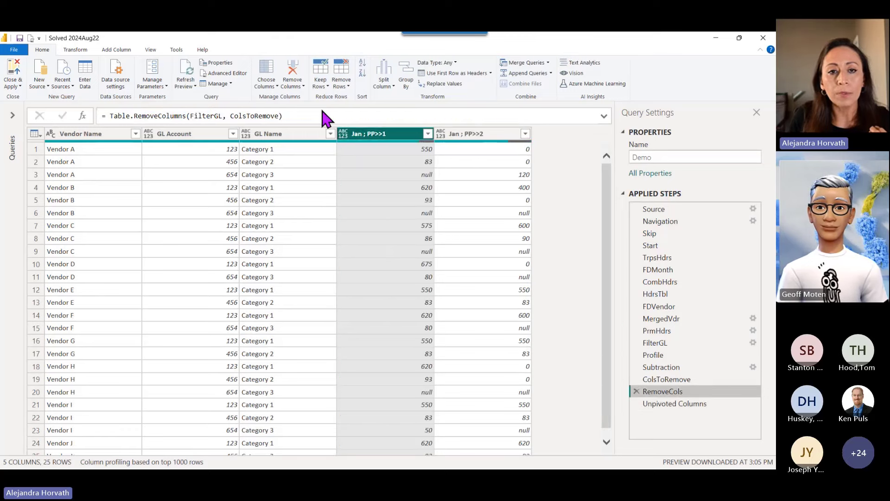
left_click(674, 404)
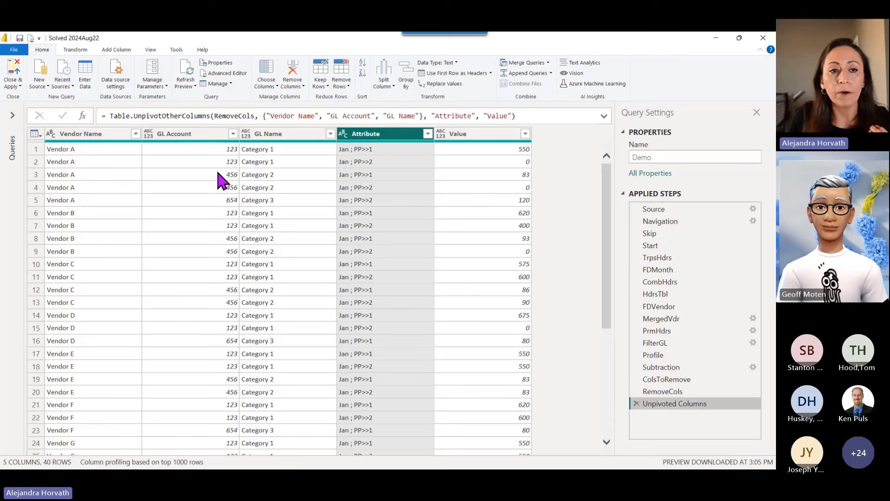
left_click_drag(130, 115, 209, 116)
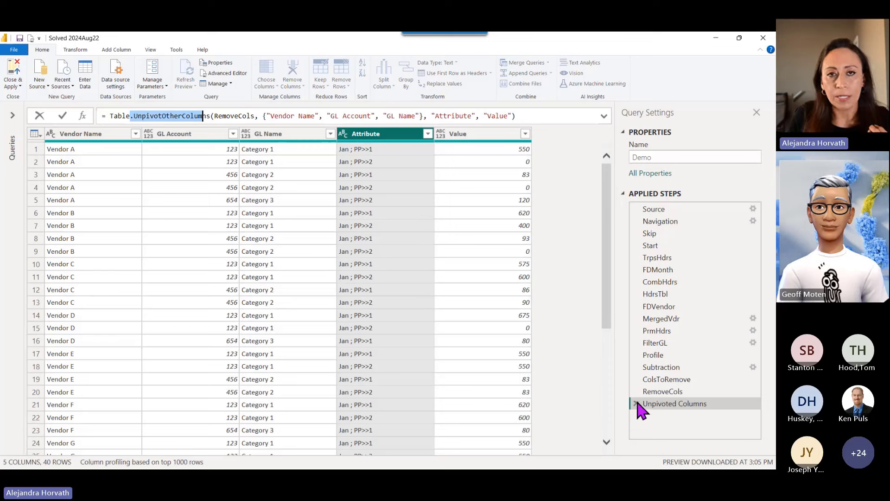
Step: Delete the Unpivoted Columns applied step
left_click(642, 407)
left_click(637, 404)
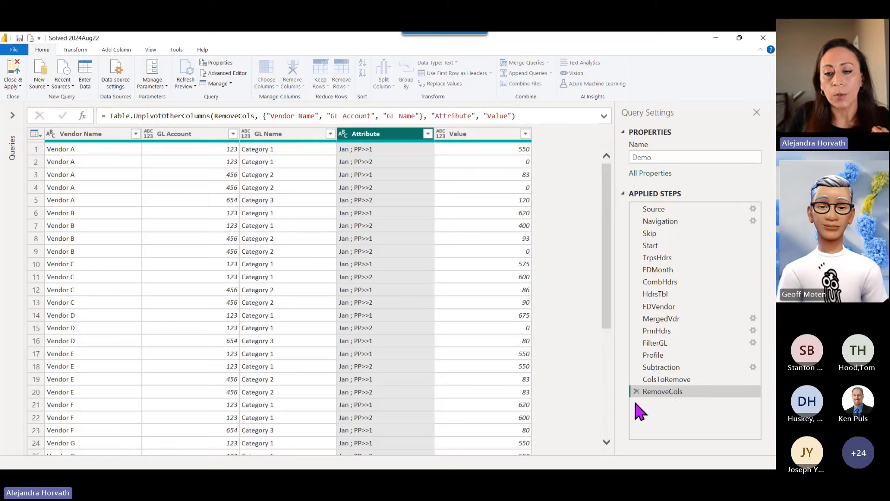
Step: Unpivot all columns other than Vendor Name, GL Account and GL Name, using Unpivot Other Columns
left_click(80, 134)
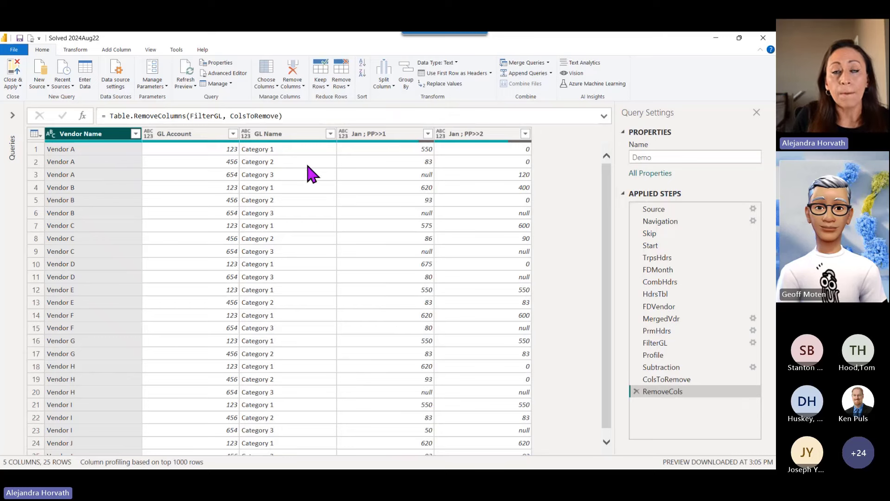
left_click(303, 141, "shift")
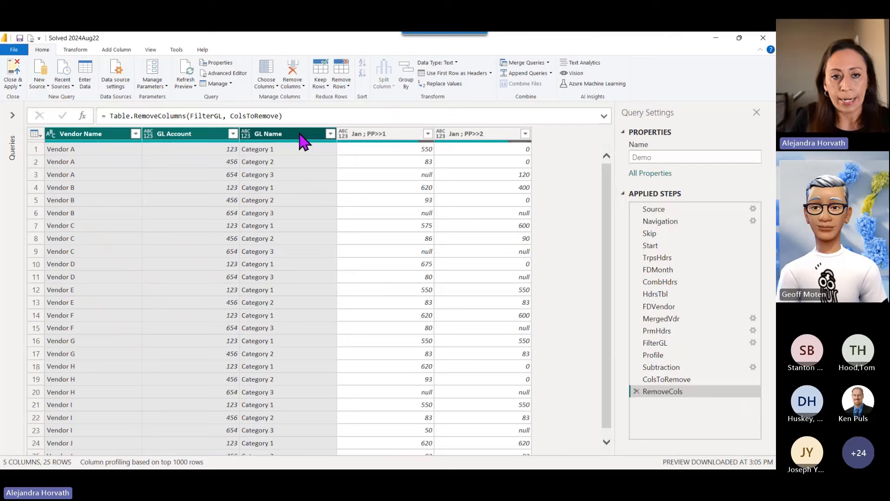
right_click(299, 135)
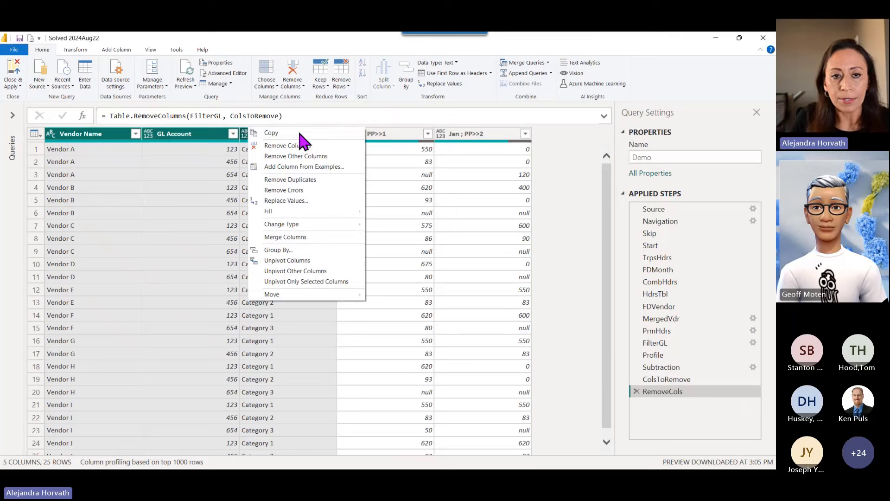
left_click(330, 273)
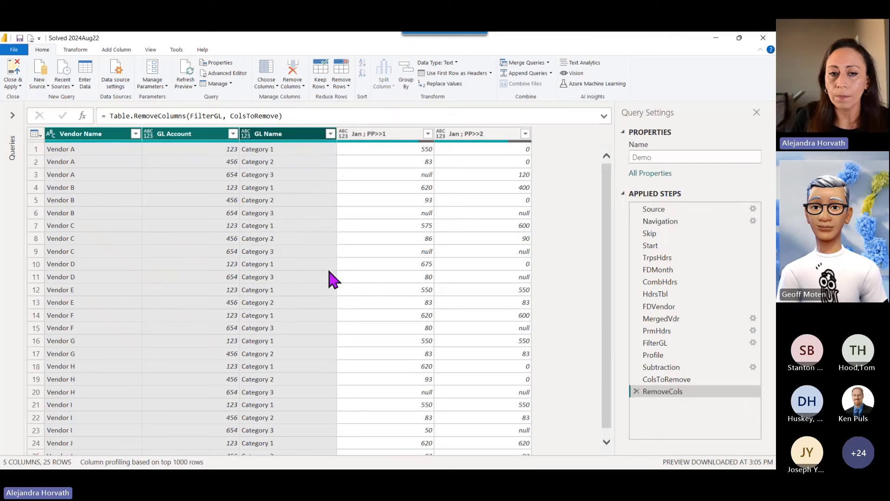
left_click_drag(112, 116, 214, 116)
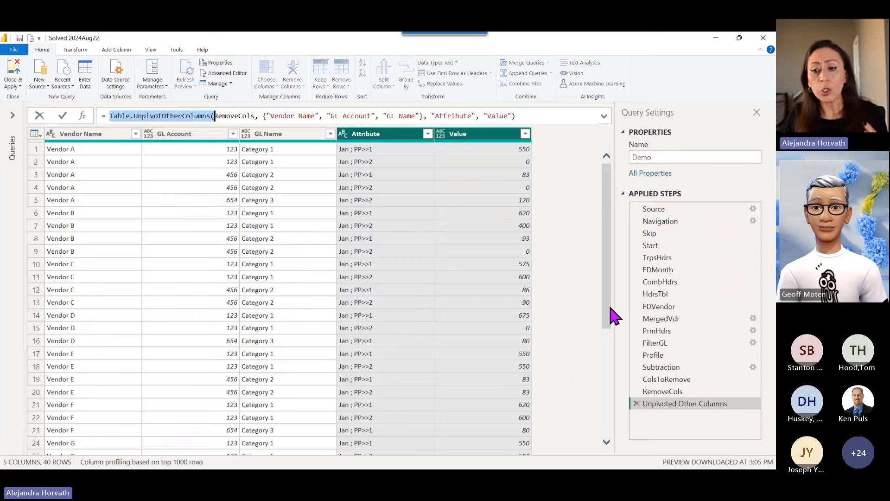
Step: Rename the Unpivoted Other Columns applied step as Unpivoted
left_click(720, 408)
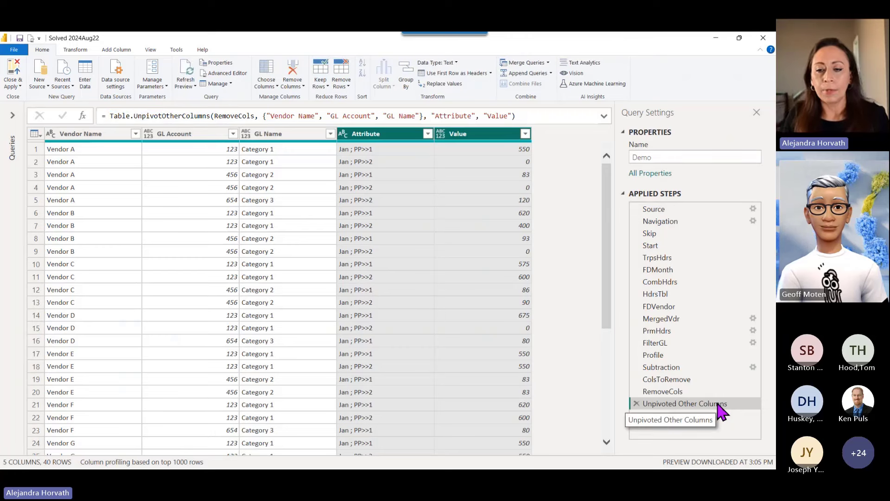
double_click(720, 407)
key("End")
key("BackSpace")
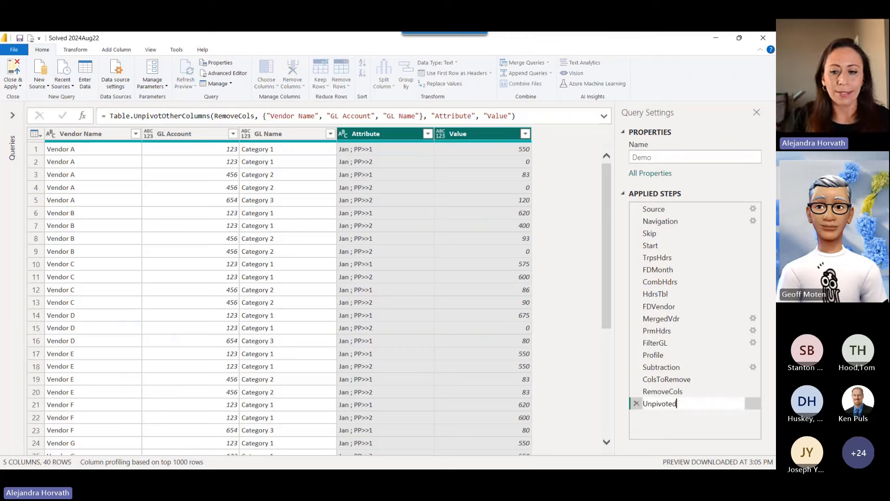
key("Return")
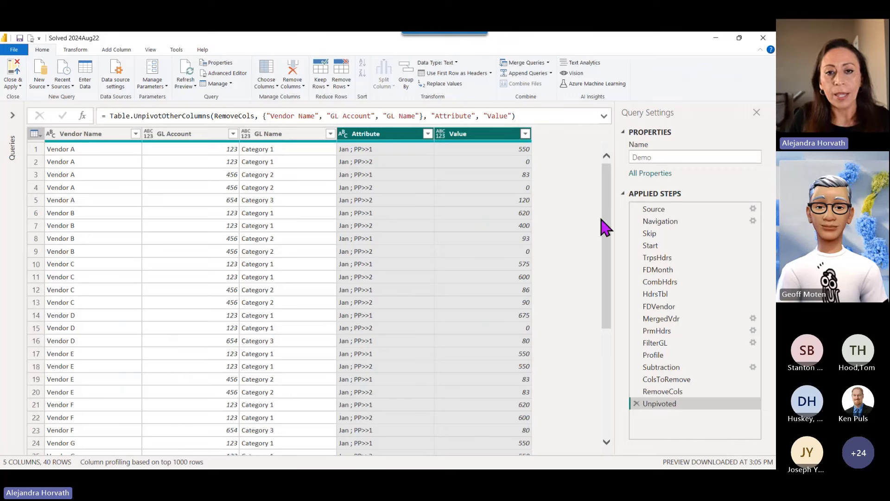
Step: In the Unpivoted step's formula, replace the output column names "Attribute" with "D" and "Value" with "Amount"
left_click(371, 135)
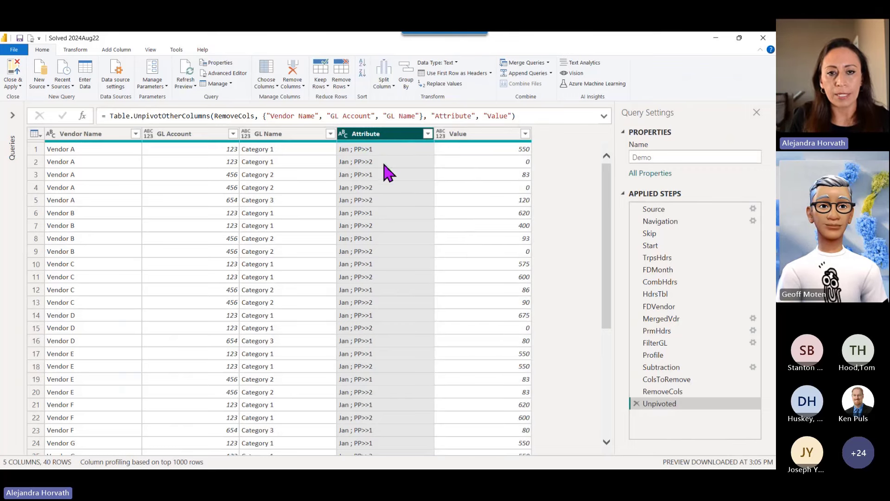
left_click(526, 134)
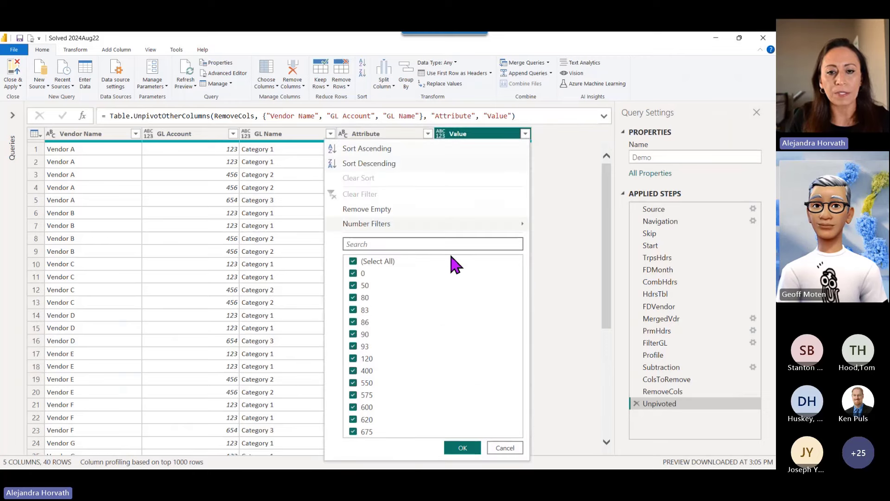
left_click(481, 133)
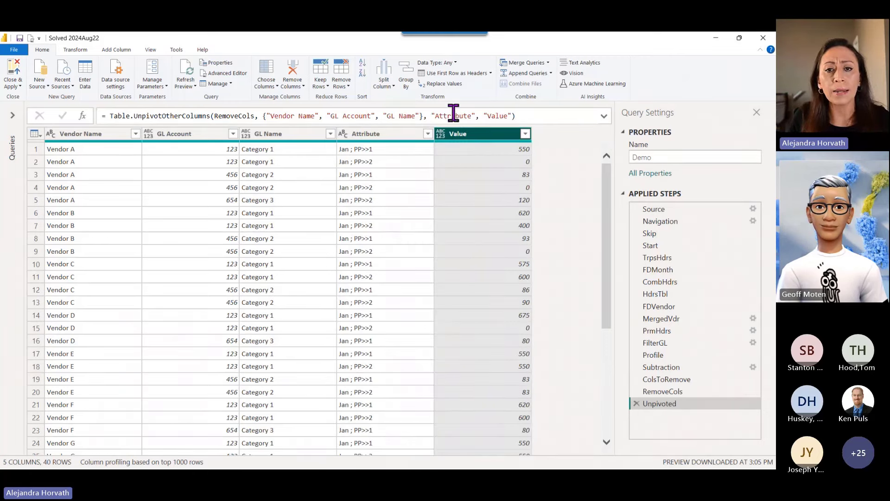
left_click(394, 136)
left_click(453, 135)
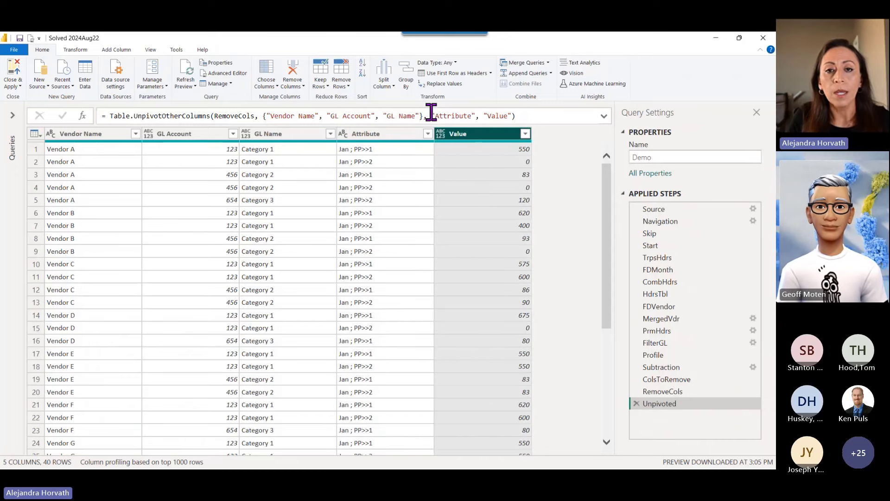
double_click(439, 116)
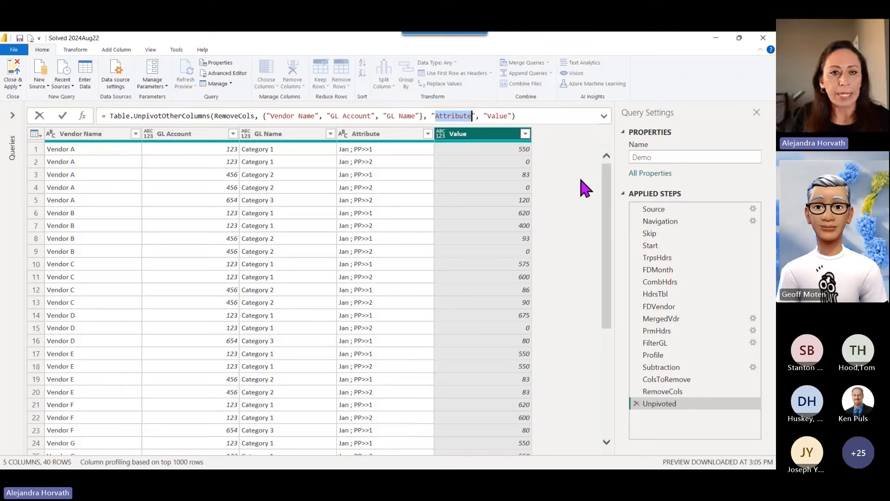
type("D")
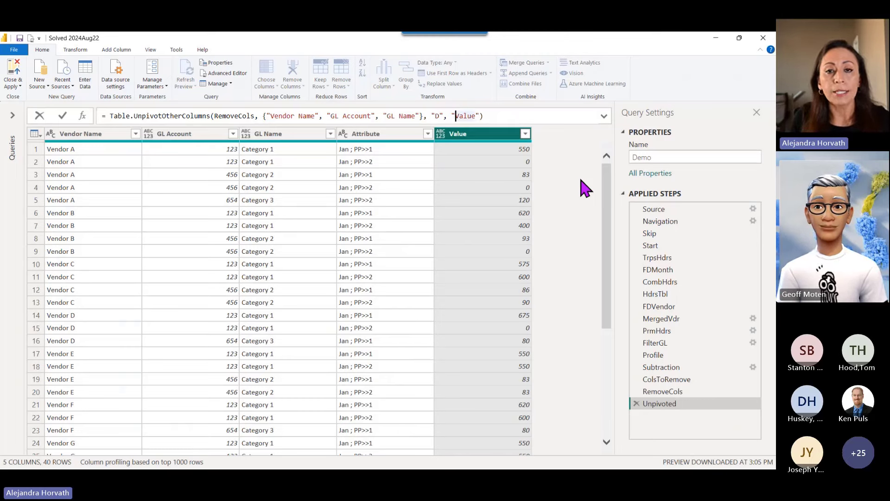
type("A")
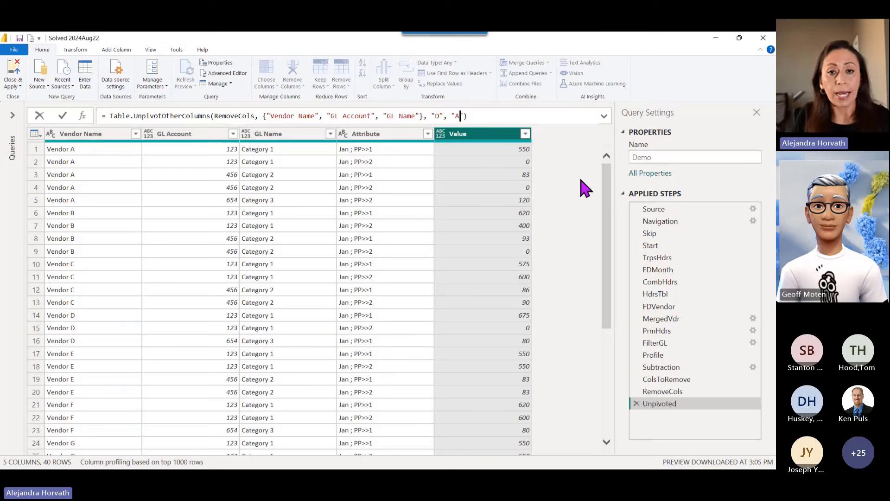
type("mount")
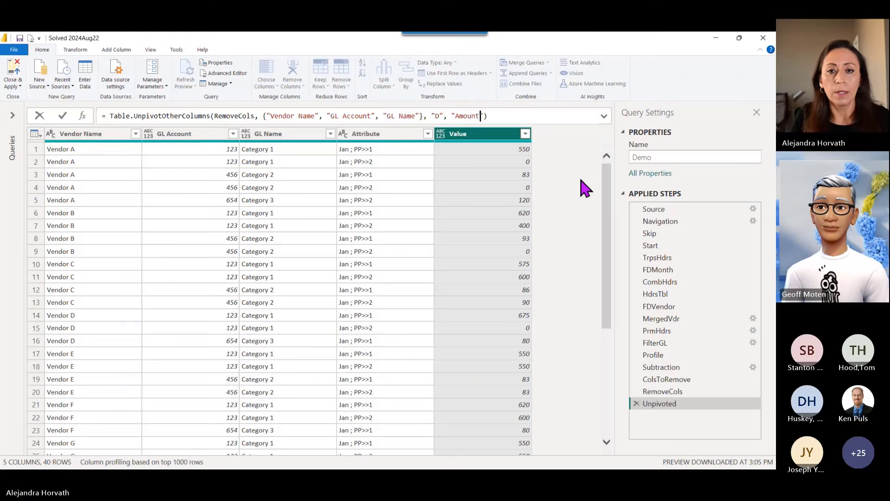
key("Return")
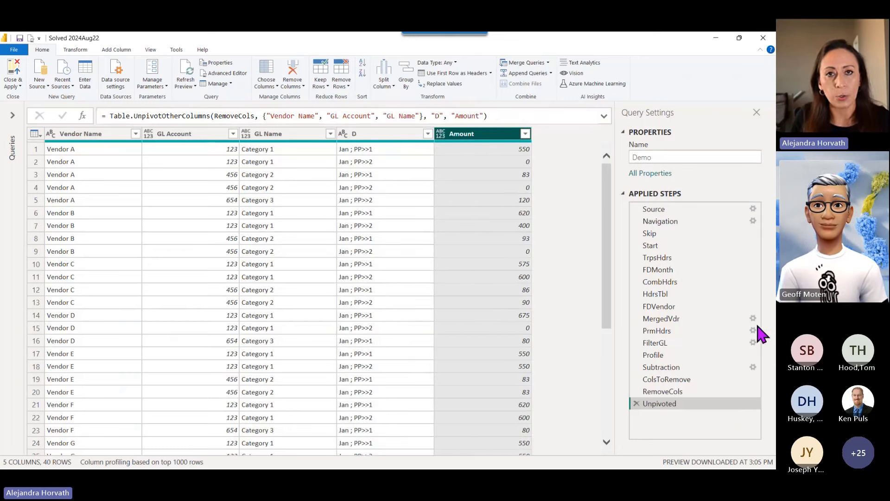
double_click(385, 135)
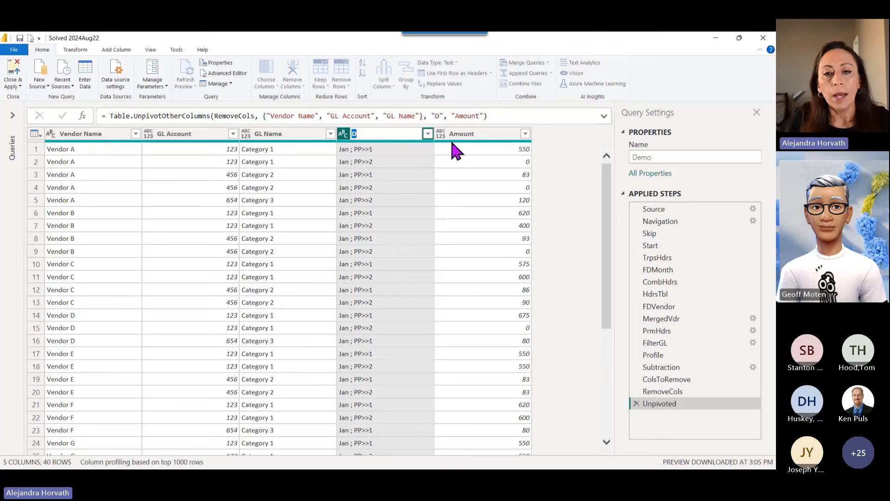
key("Return")
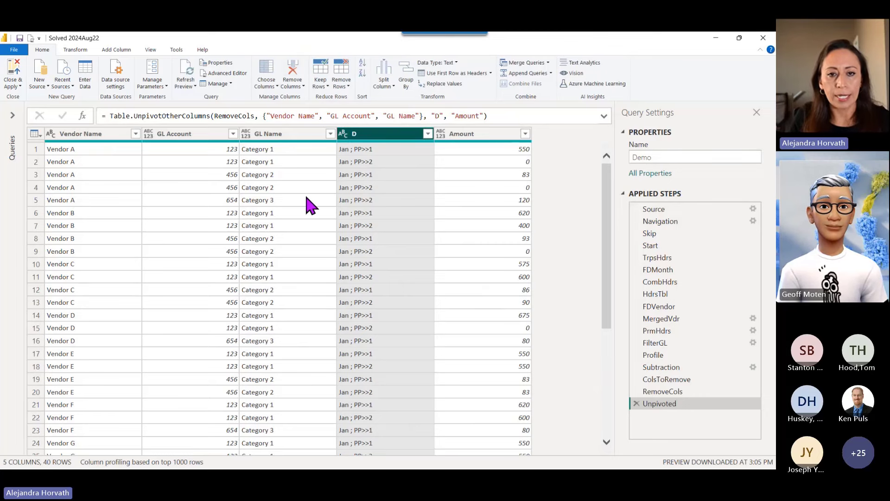
left_click(463, 135)
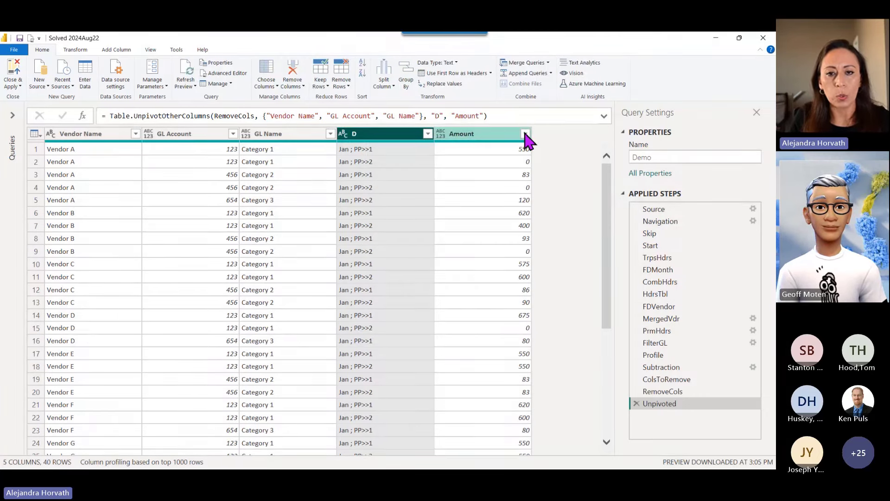
Step: Filter the Amount column to exclude rows with the value 0
left_click(525, 134)
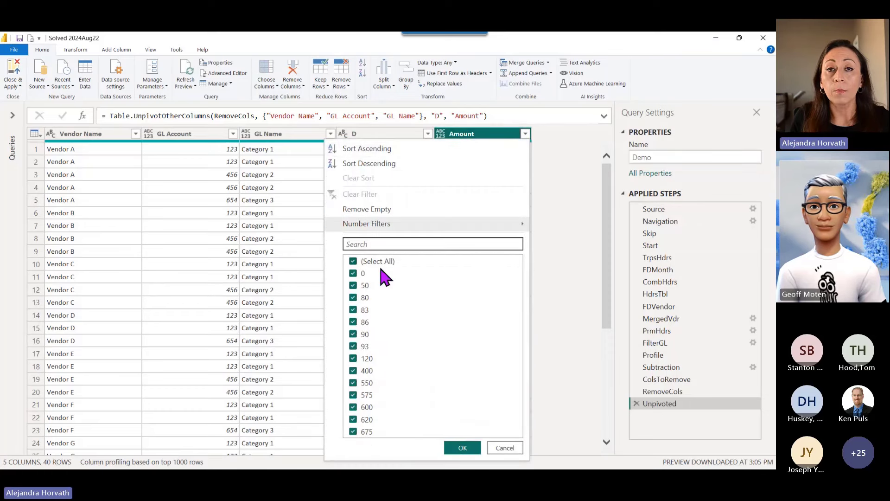
left_click(353, 274)
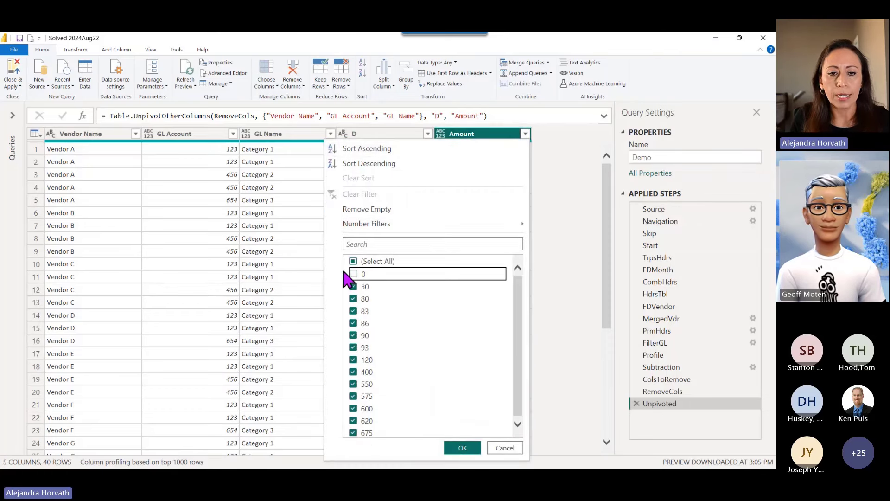
left_click(462, 448)
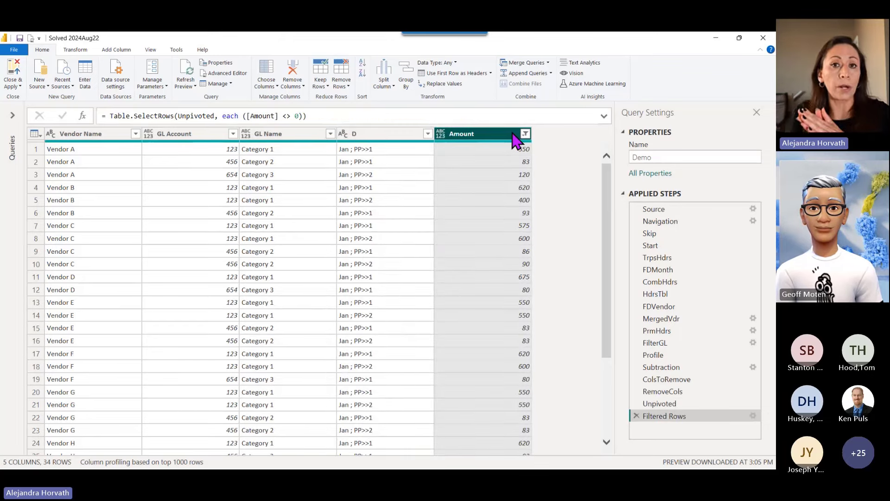
Step: Split column D by the custom delimiter " ; " (space, semicolon, space) at each occurrence
left_click(380, 135)
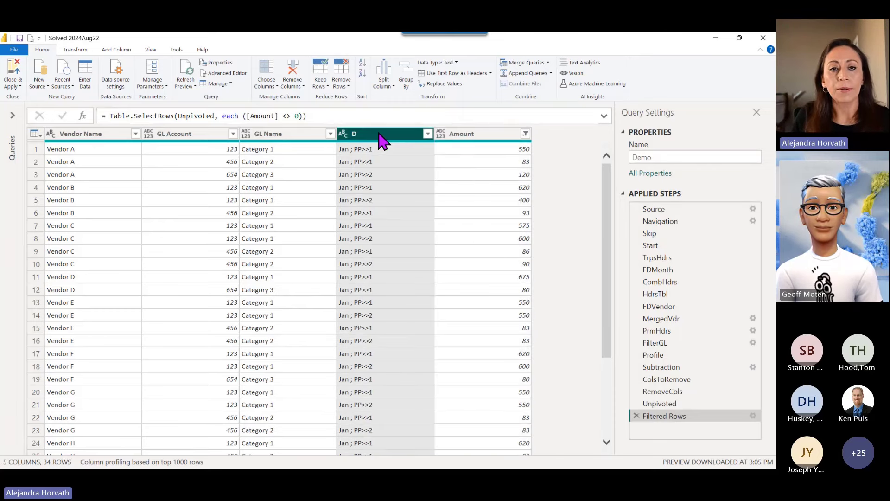
right_click(379, 135)
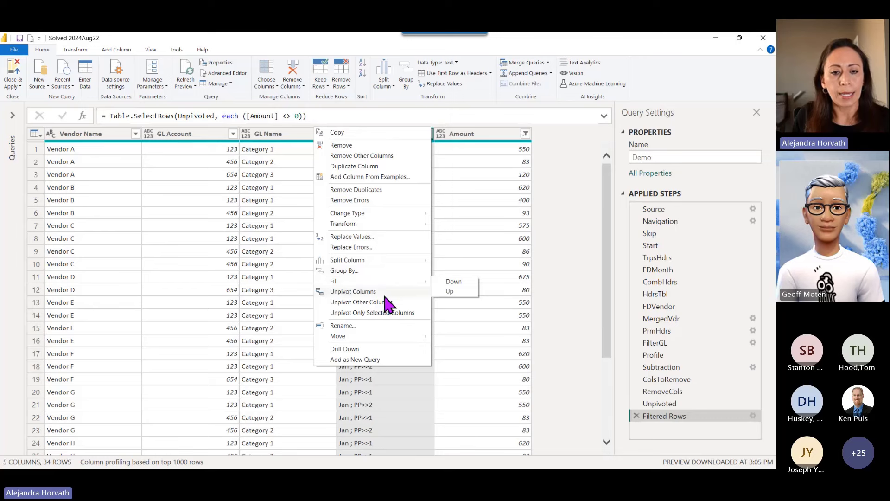
mouse_move(378, 261)
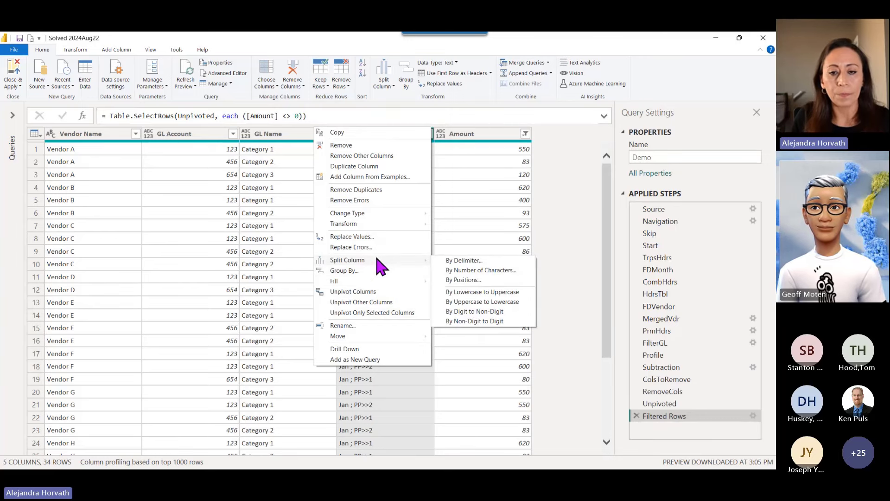
left_click(463, 261)
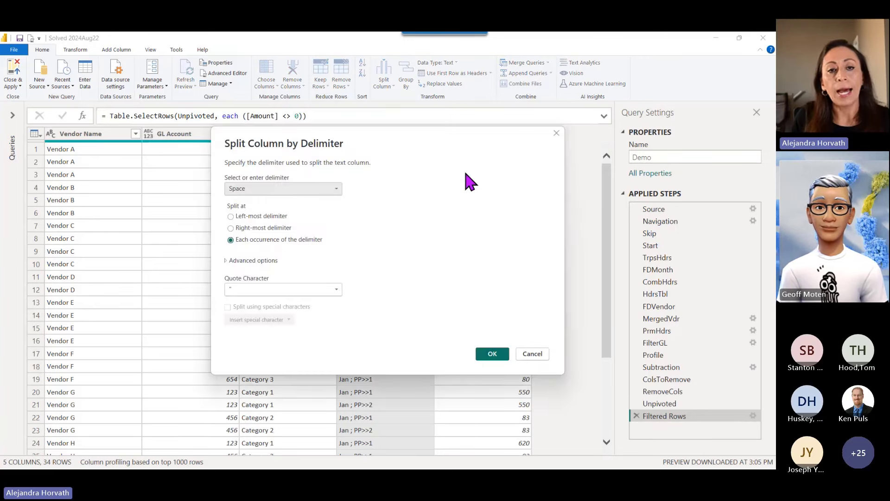
left_click(290, 190)
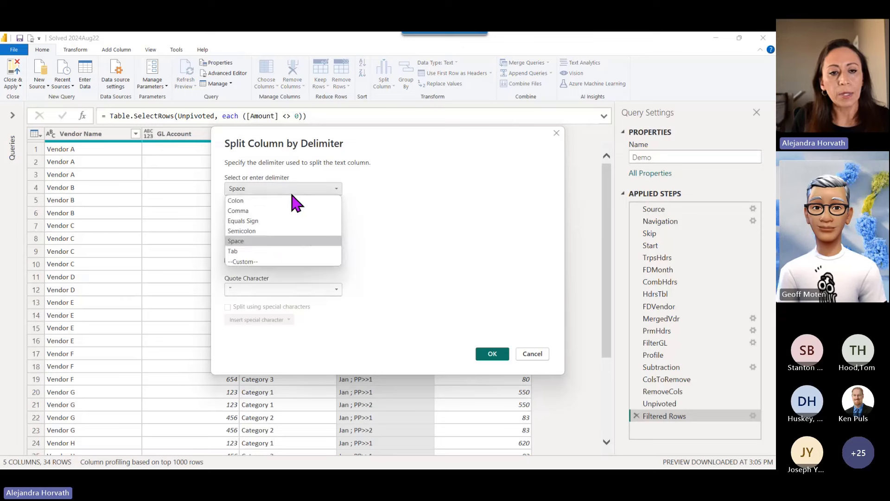
left_click(280, 261)
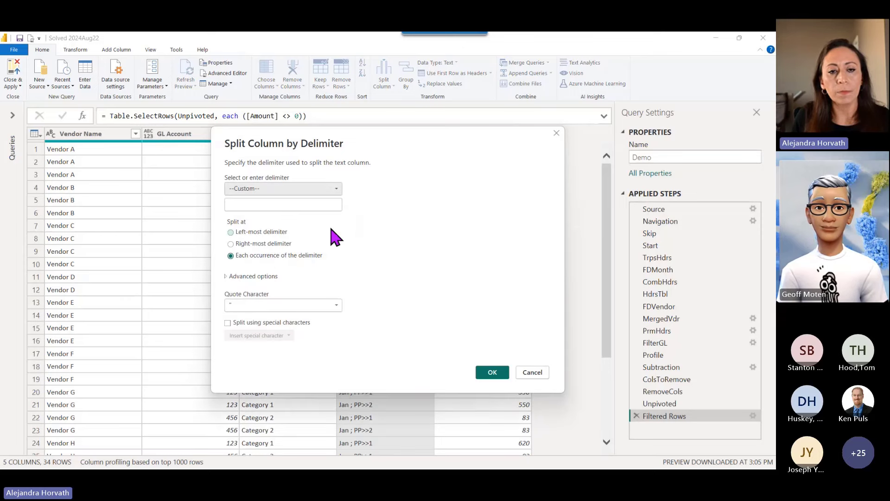
left_click(336, 203)
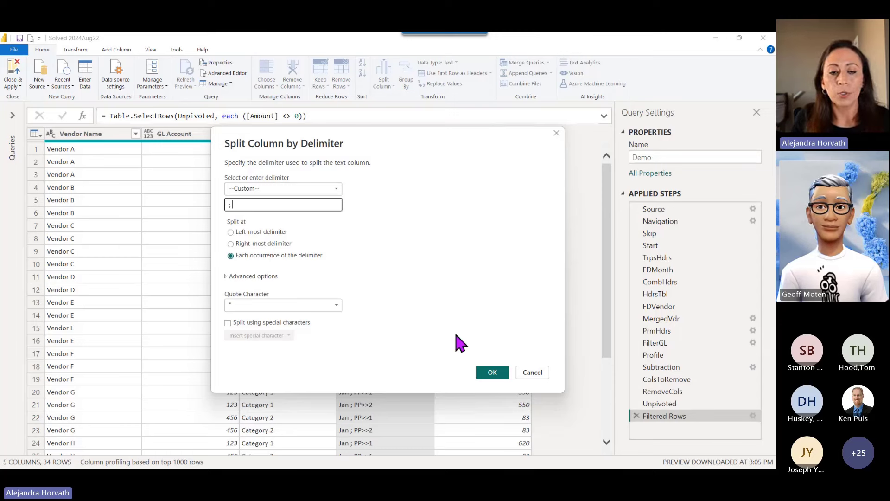
left_click(491, 372)
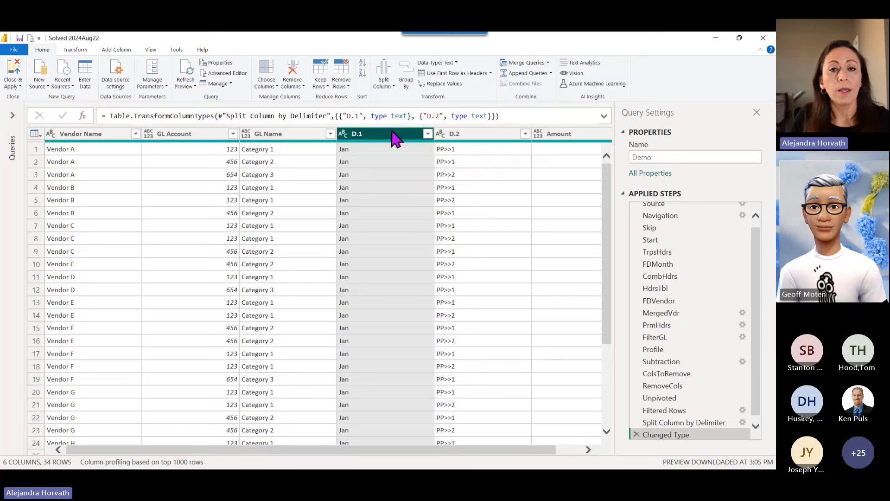
Step: Examine the D.1 and D.2 column references in the Changed Type formula and delete that applied step
left_click(471, 135)
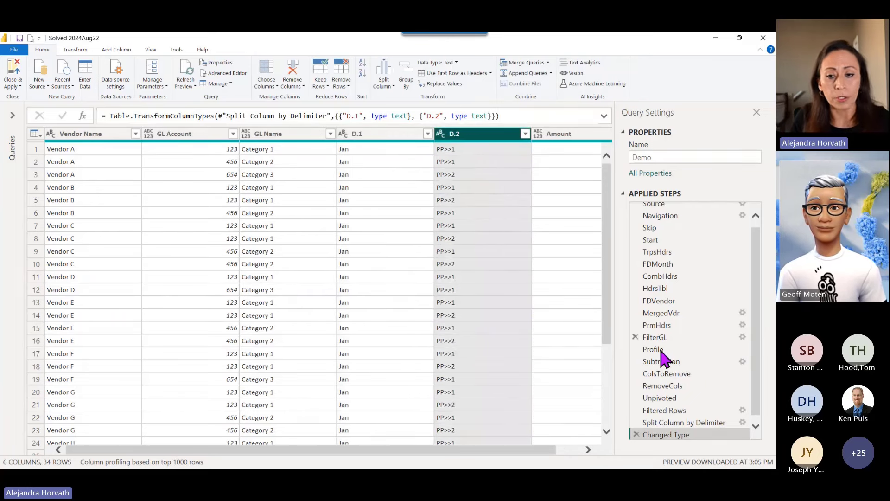
left_click(655, 438)
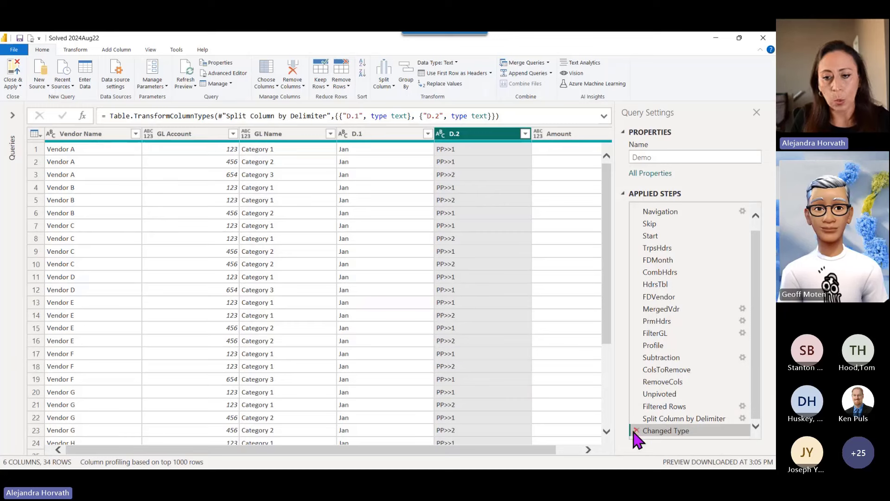
left_click(342, 115)
left_click_drag(343, 115, 366, 114)
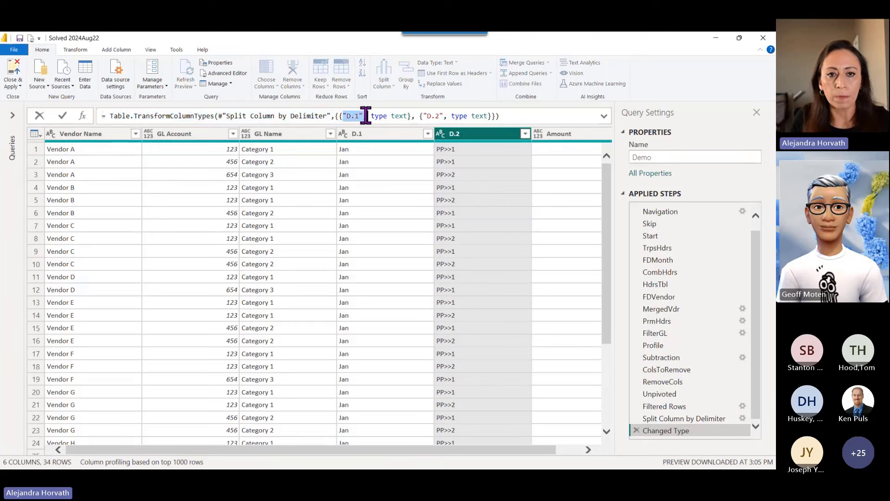
left_click_drag(428, 115, 444, 116)
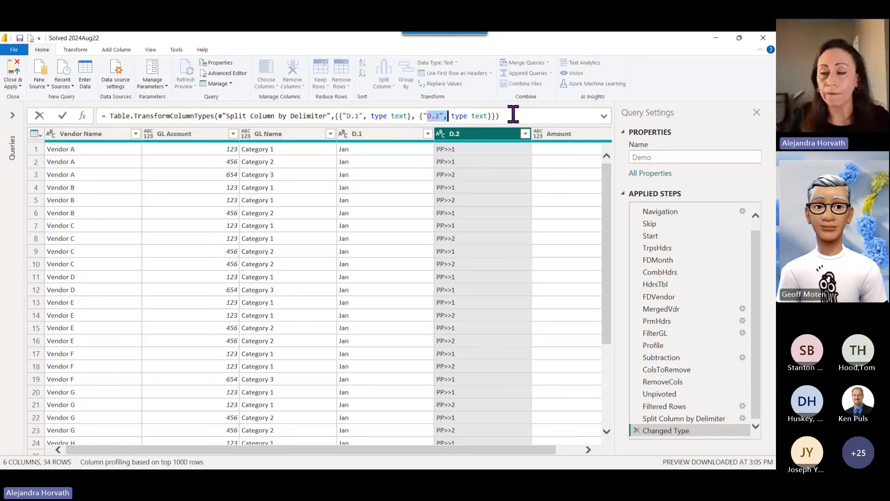
left_click(636, 433)
left_click(637, 432)
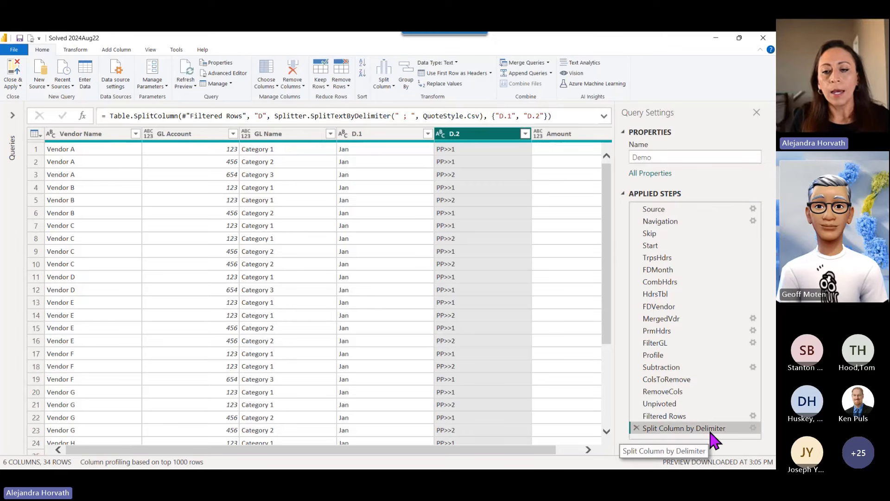
Step: Rename the Split Column by Delimiter applied step as SplitMth
double_click(722, 427)
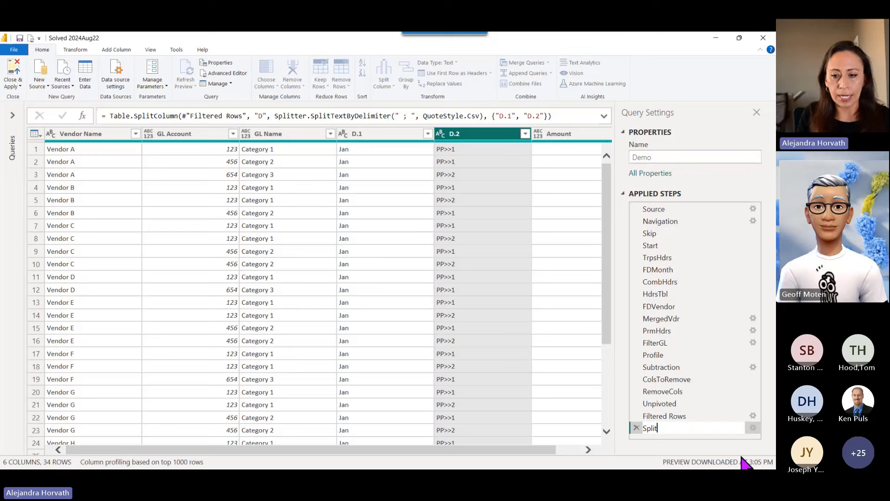
type("SplitMth")
key("Return")
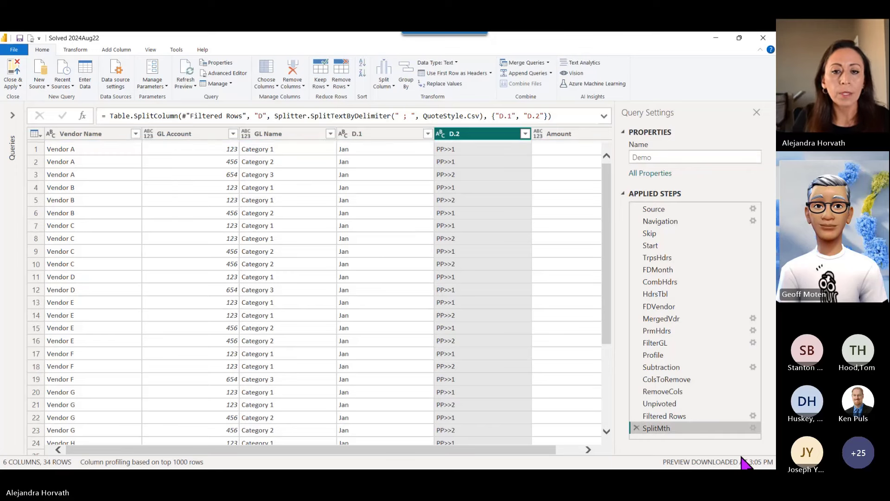
Step: In the SplitMth formula, replace the output column names "D.1" with "Month" and "D.2" with "PP", and remove the resulting Changed Type step
left_click(360, 137)
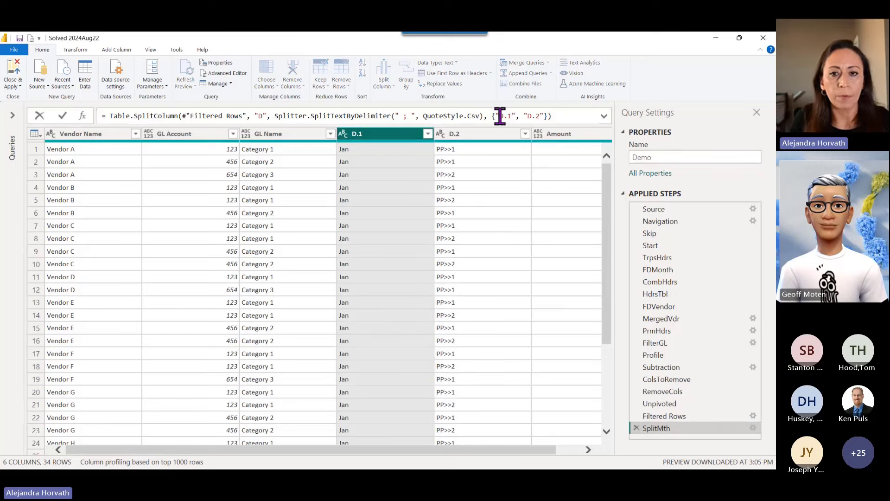
left_click_drag(499, 116, 512, 116)
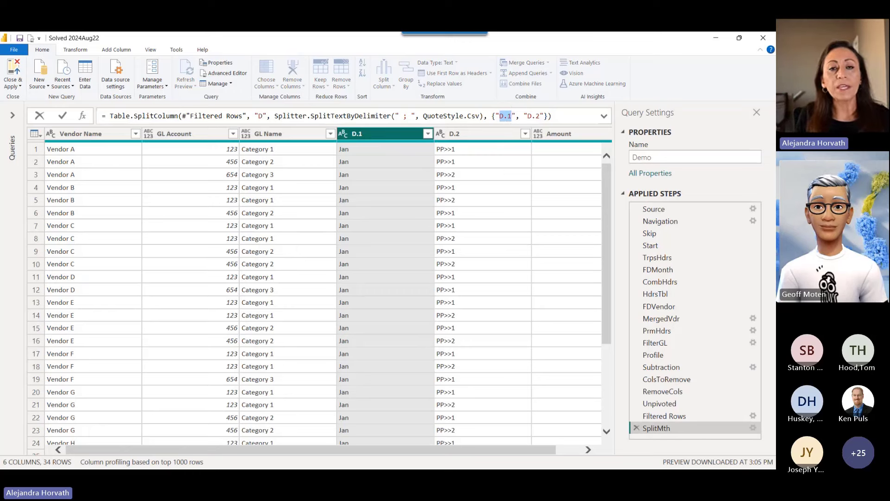
type("Month")
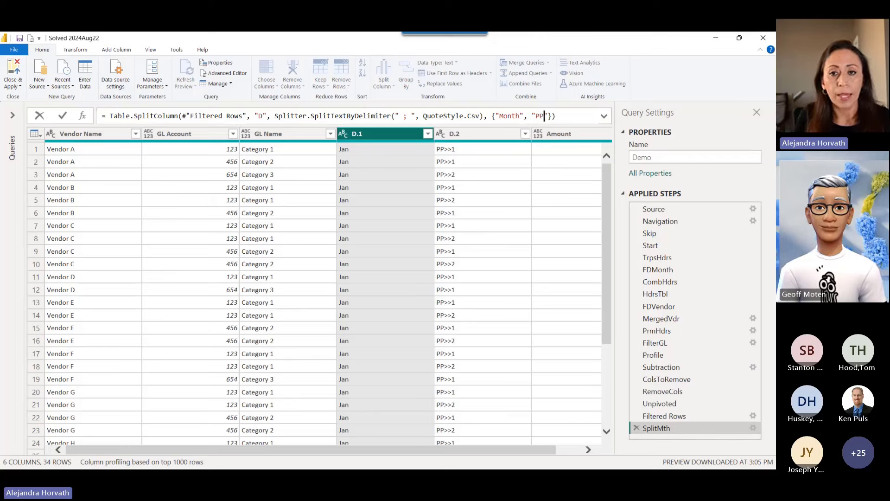
key("Return")
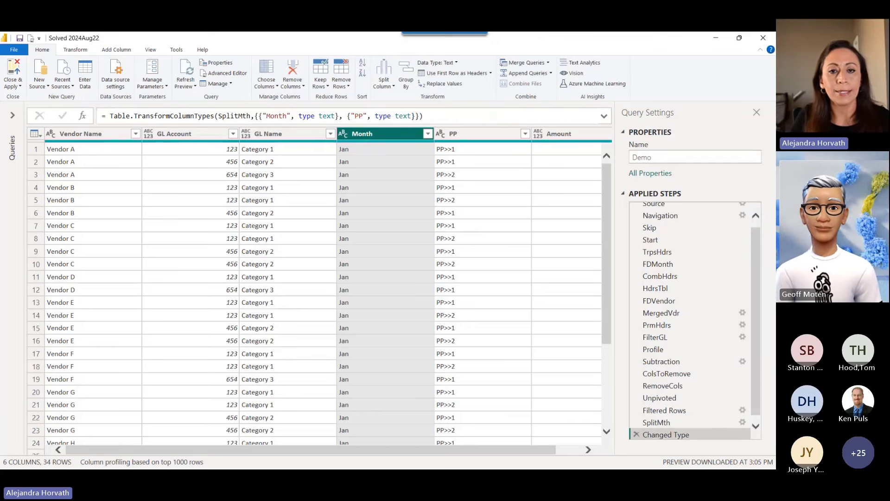
left_click(478, 147)
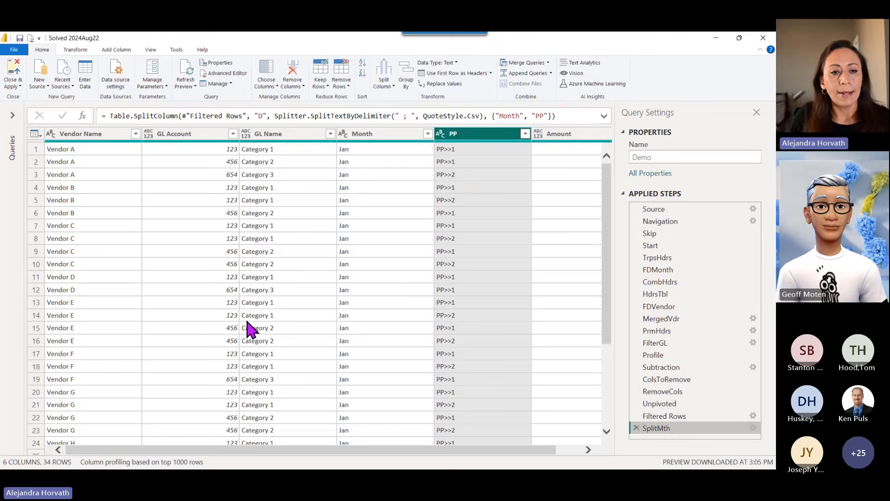
left_click_drag(413, 449, 439, 449)
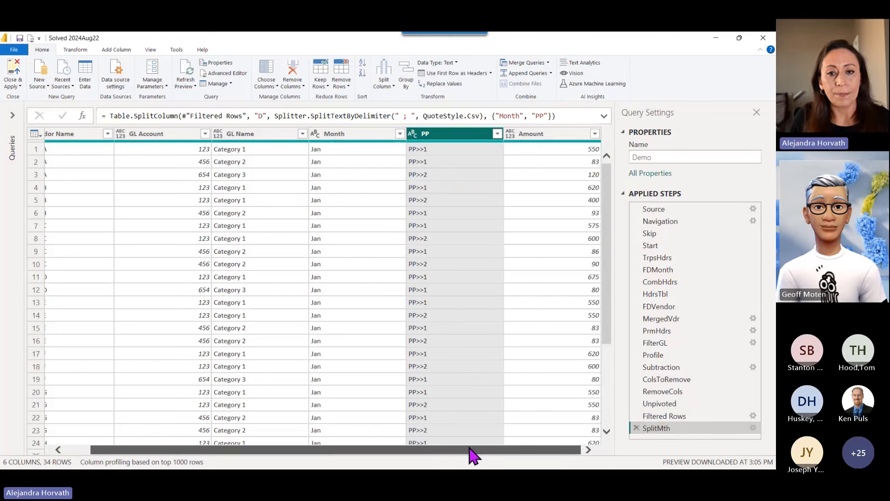
left_click_drag(358, 449, 349, 449)
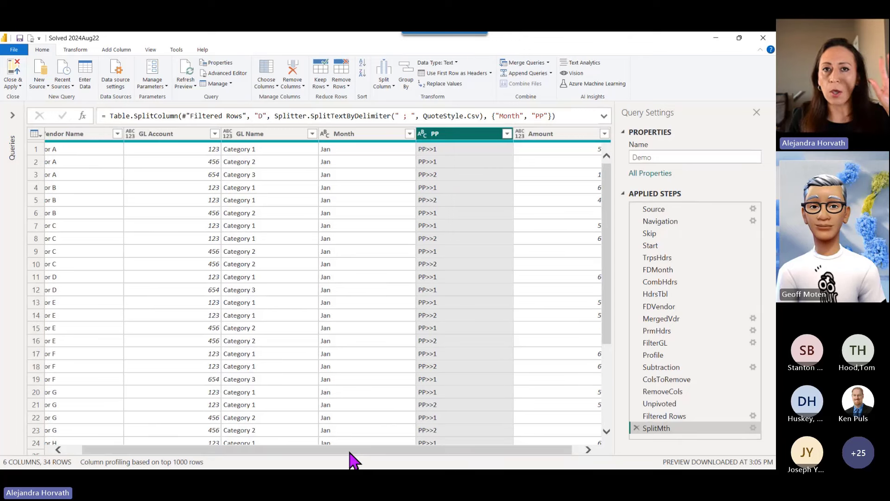
Step: Start a new query from a Folder source, using the path of the Vendors folder in Demo Vancouver 2024 on the Desktop
left_click(13, 115)
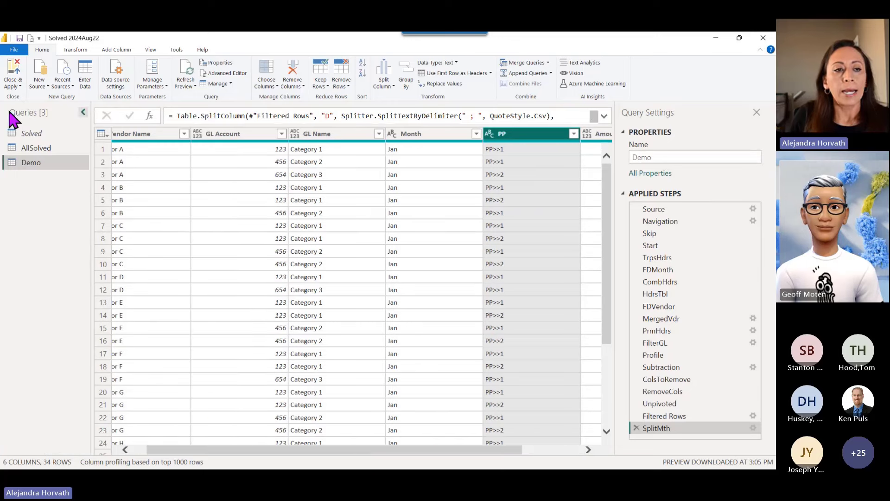
right_click(37, 185)
mouse_move(44, 189)
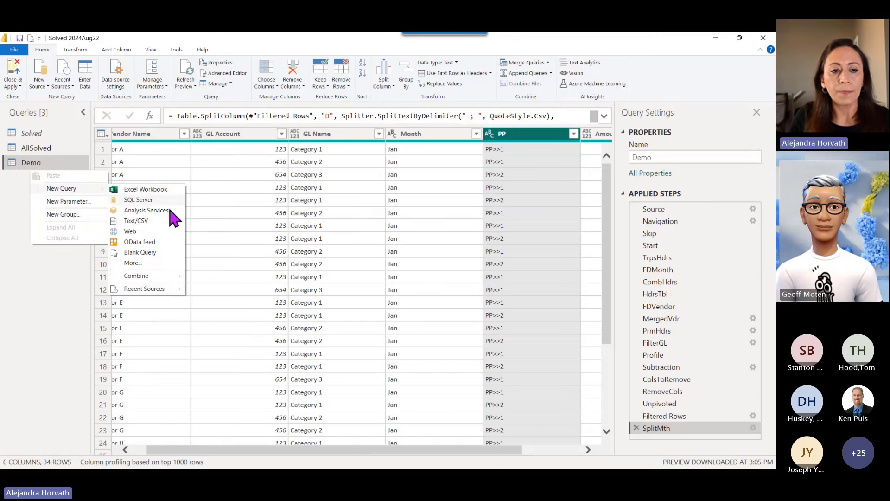
left_click(164, 262)
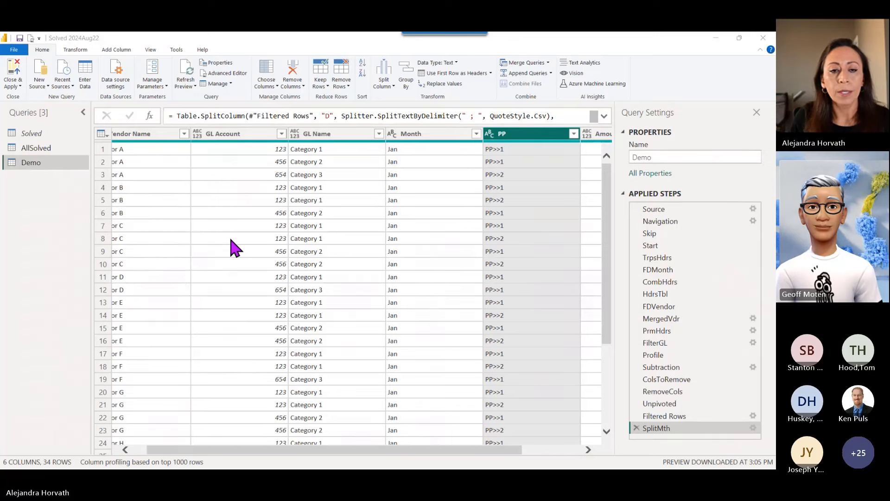
left_click(347, 203)
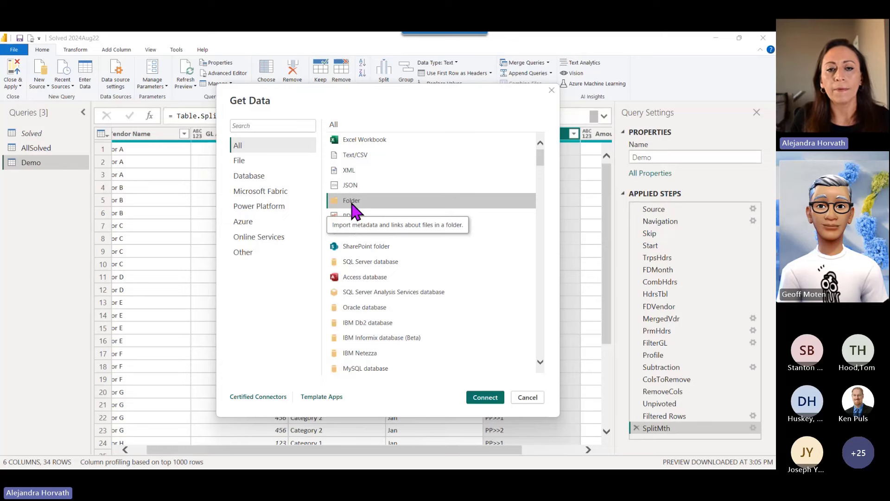
double_click(353, 203)
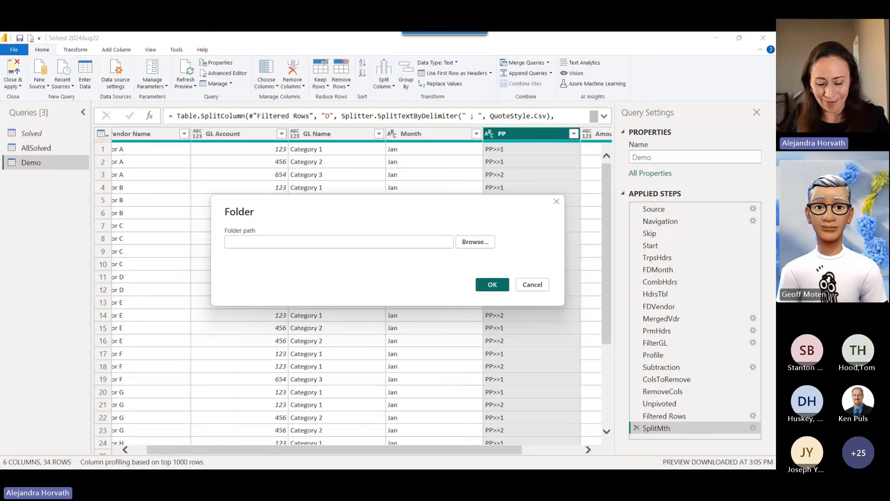
left_click(295, 237)
type("C:\\Users\\aleja\\Desktop\\Demo Vancouver 2024\\Vendors")
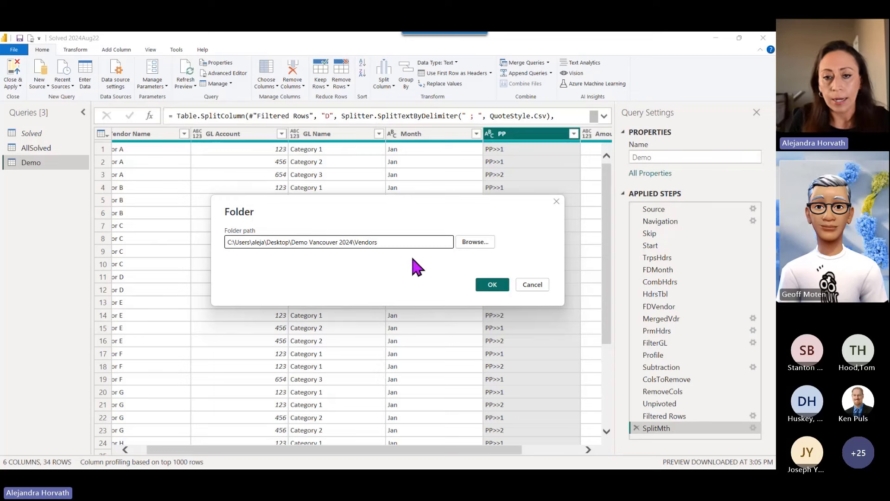
left_click(491, 285)
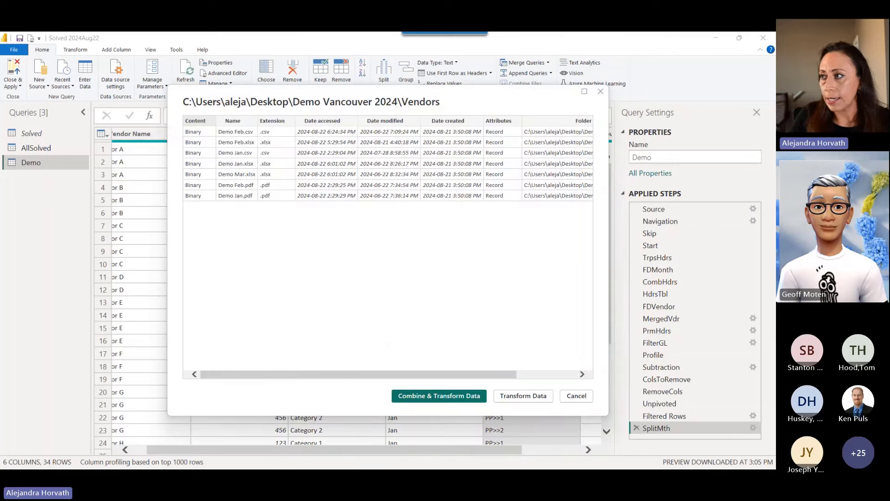
Step: Switch to File Explorer, widen the Vendors folder's file list to show type and size, and preview the Demo Feb Excel worksheet
left_click_drag(775, 84, 426, 63)
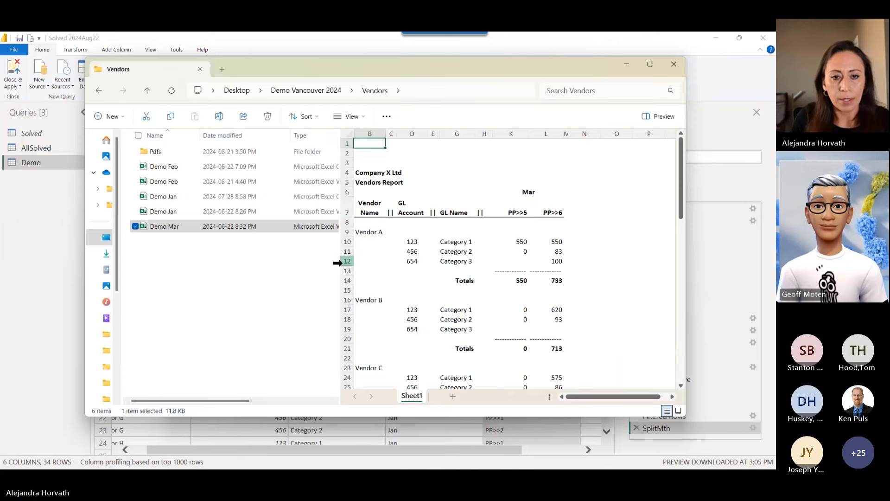
left_click_drag(336, 263, 596, 252)
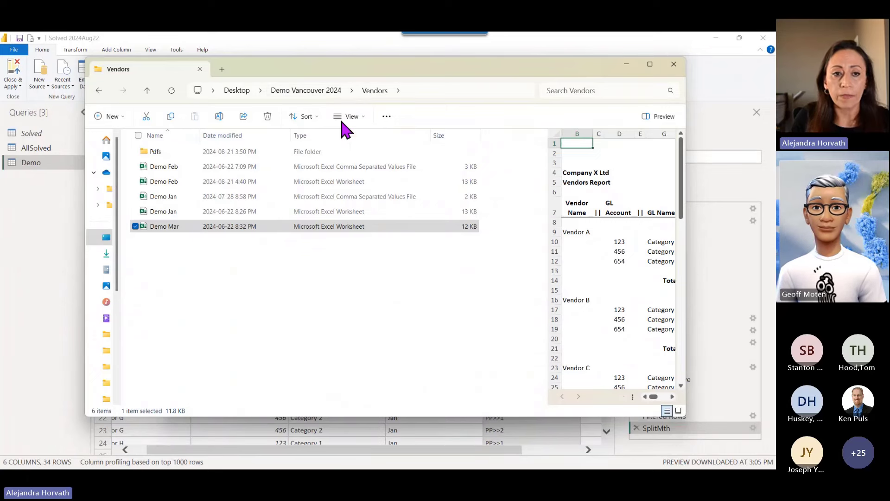
left_click(360, 170)
left_click(353, 185)
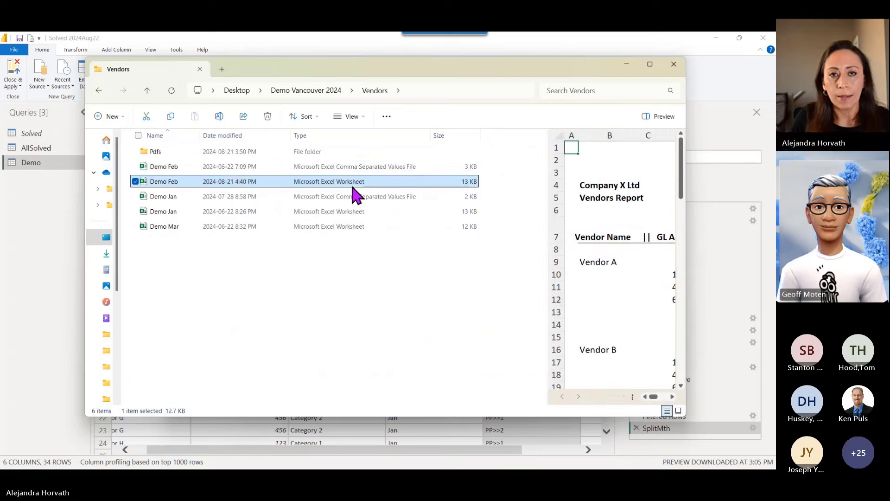
Step: Look inside the Pdfs subfolder of Vendors, return to the Vendors folder, and switch back to the folder preview in Power Query
left_click(157, 153)
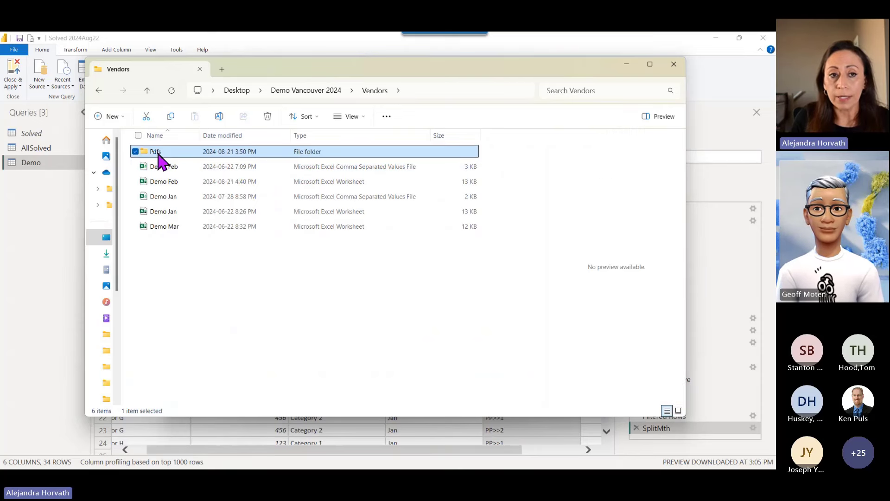
double_click(156, 153)
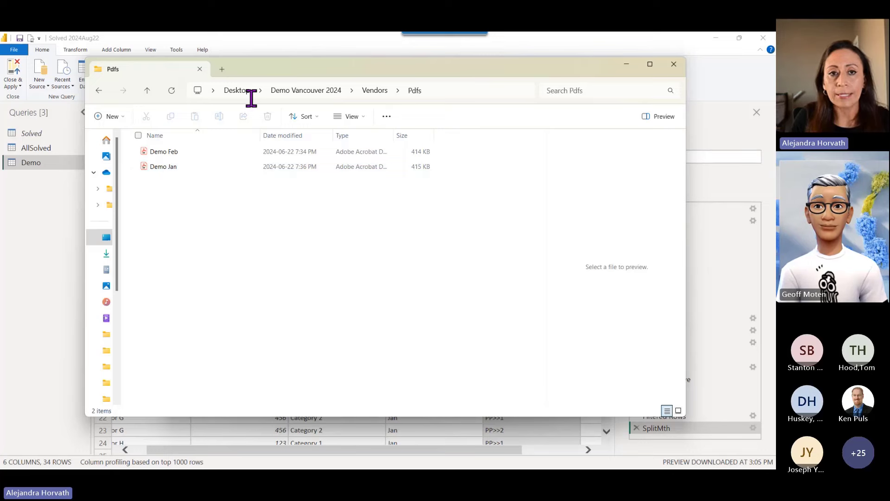
left_click(369, 93)
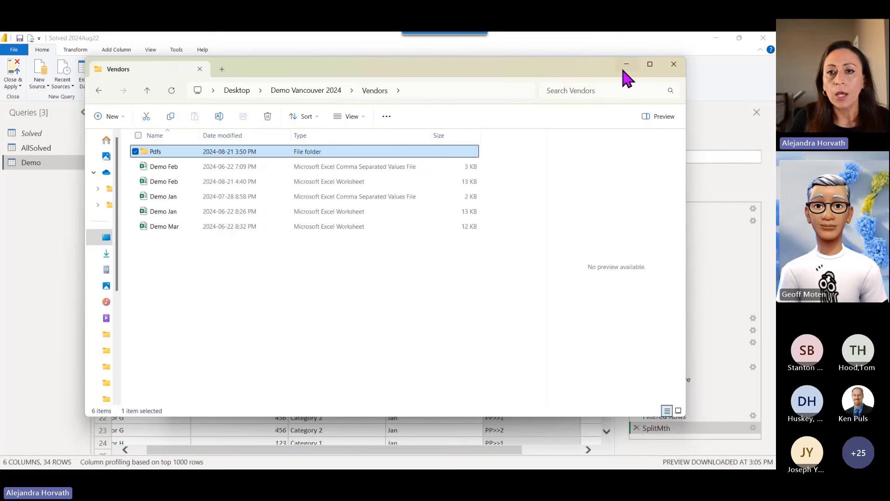
left_click(626, 66)
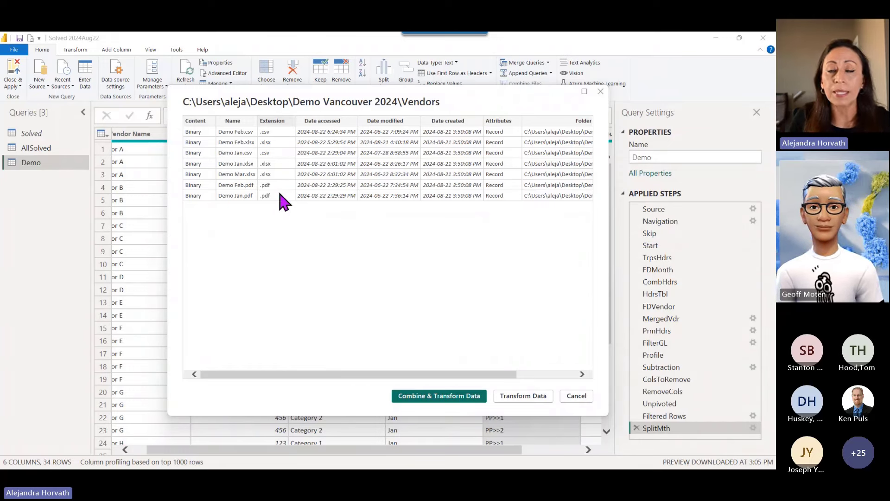
Step: Enlarge the Vendors folder preview and load its file list for transforming without combining the files
key("ctrl+shift+plus")
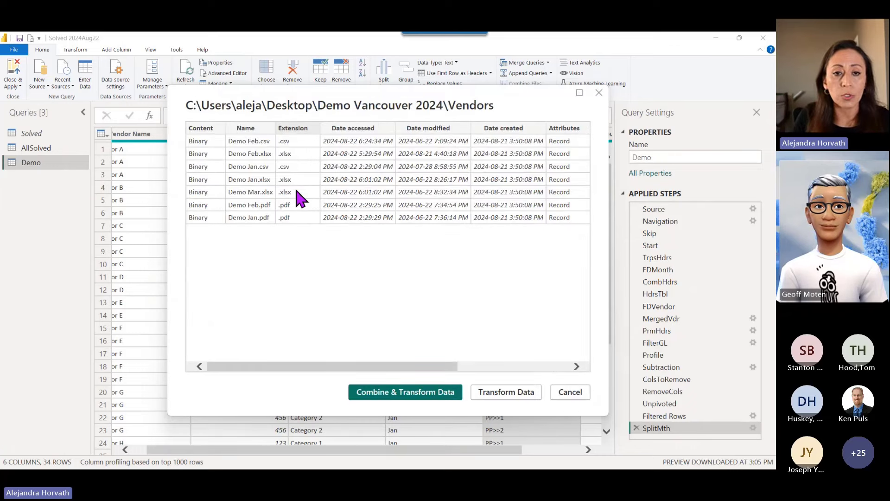
key("ctrl+shift+plus")
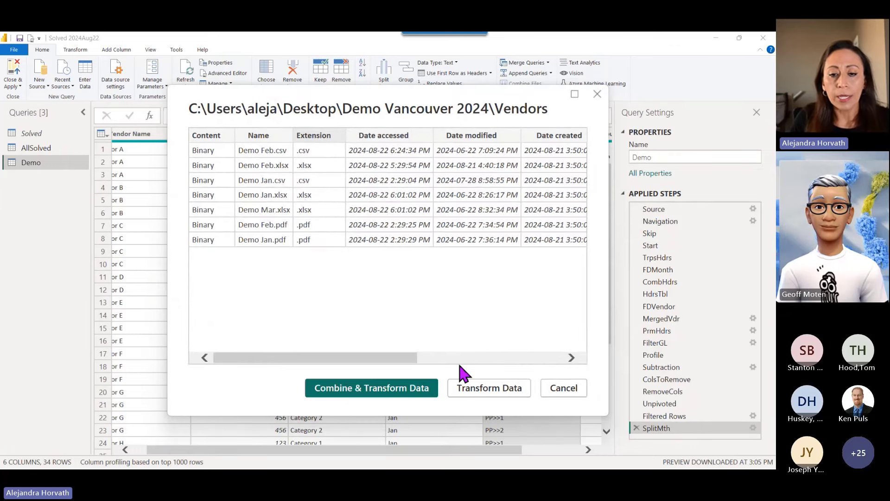
left_click(496, 391)
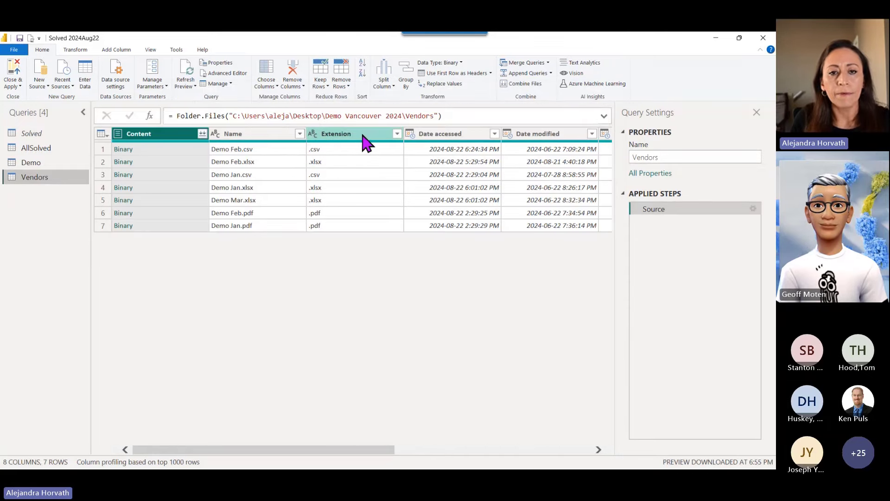
Step: Filter the Extension column of the Vendors query to keep only .xlsx files
left_click(398, 135)
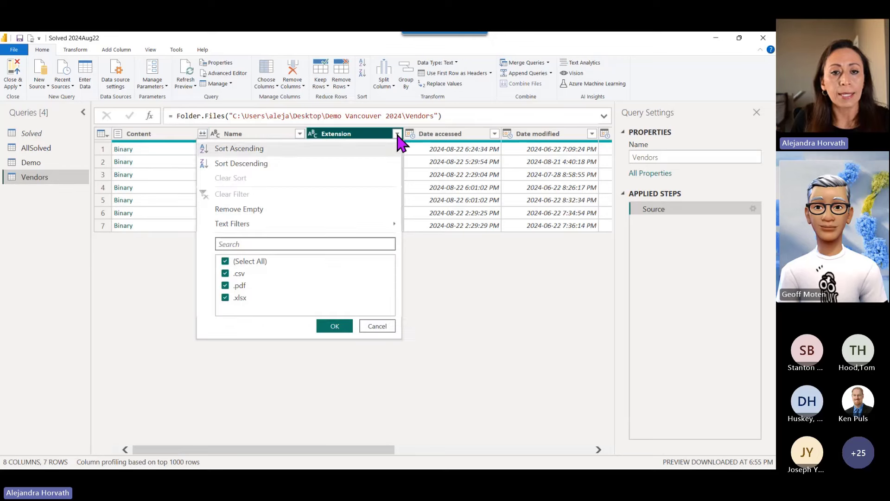
left_click(253, 261)
left_click(226, 297)
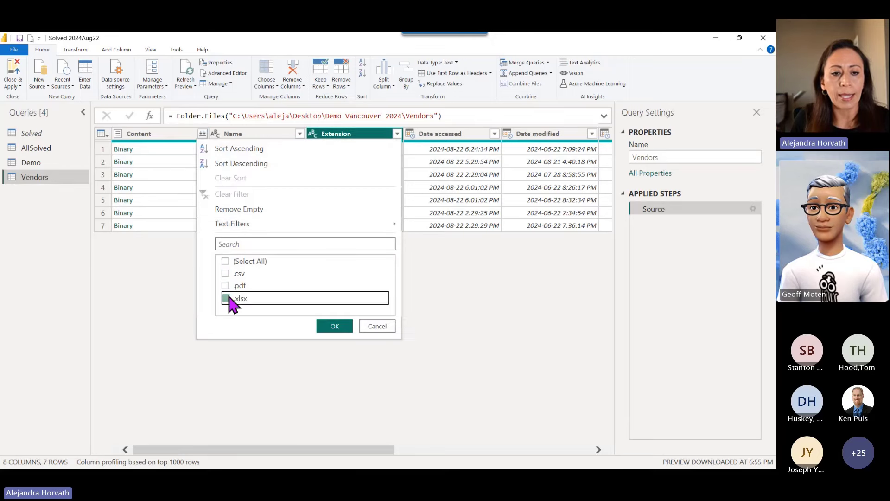
left_click(335, 326)
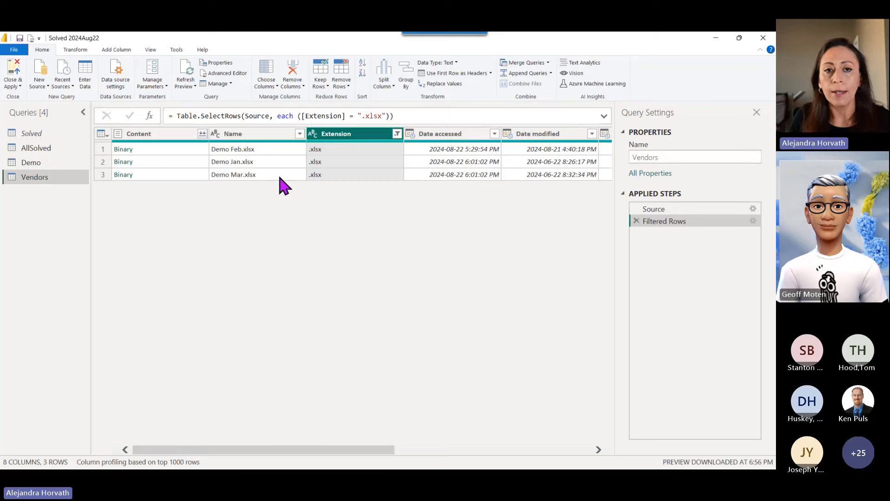
Step: Add space before the closing parenthesis of the Filtered Rows formula and examine the text filter options for the Name column
left_click(393, 116)
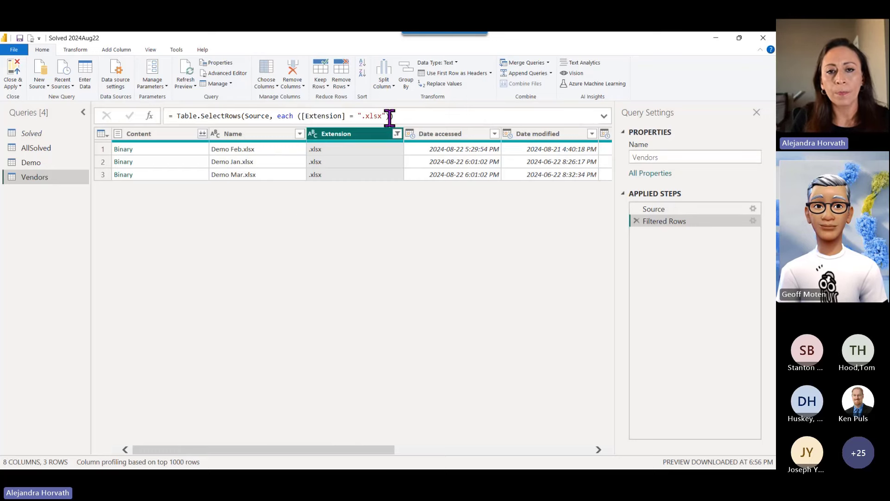
key("Left")
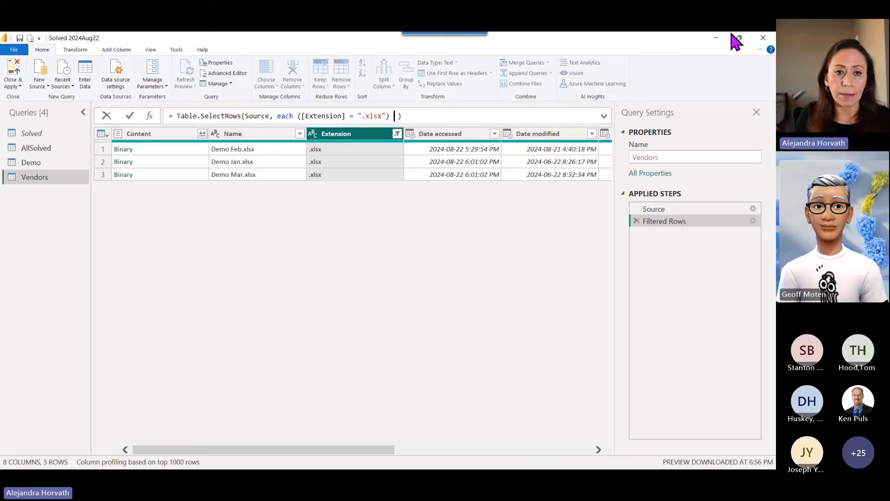
left_click(300, 134)
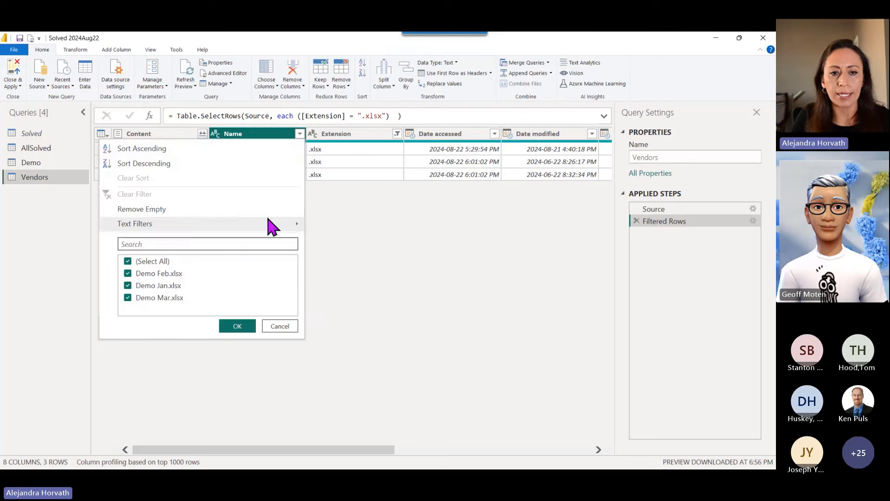
mouse_move(272, 224)
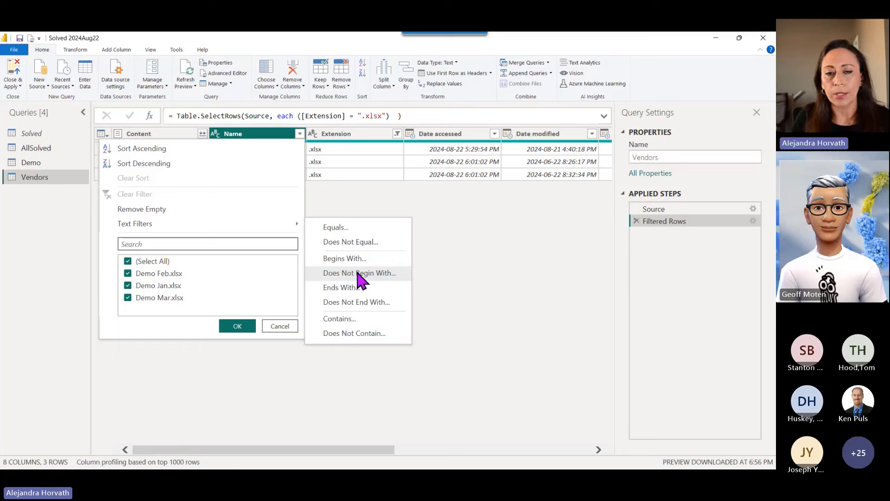
left_click(377, 112)
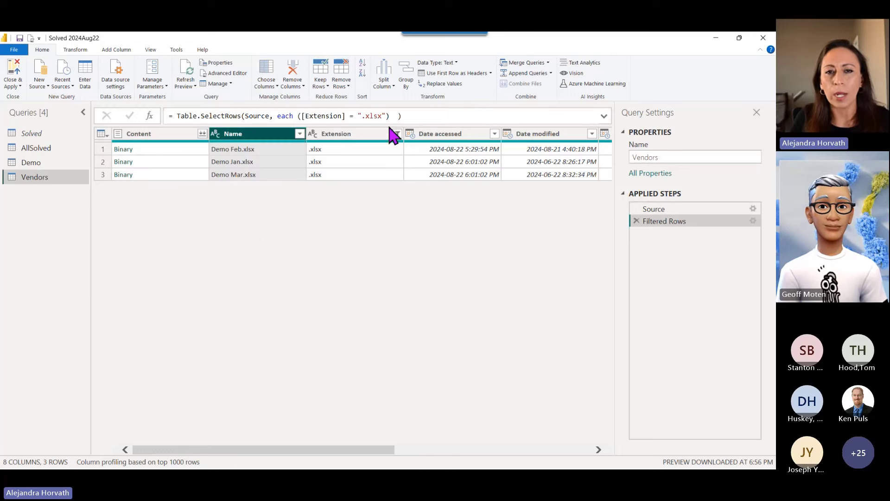
Step: Extend the Filtered Rows condition with and not Text.Contains([Name], "~") to exclude temporary files
left_click(393, 115)
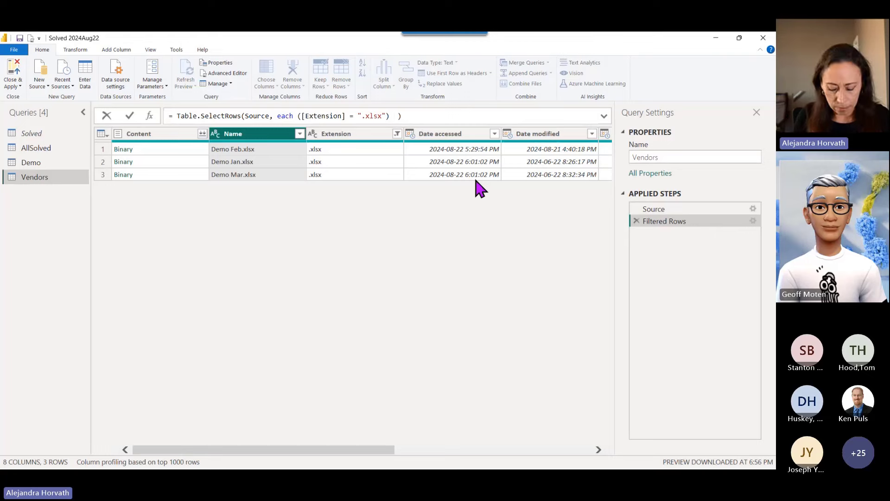
type("and ")
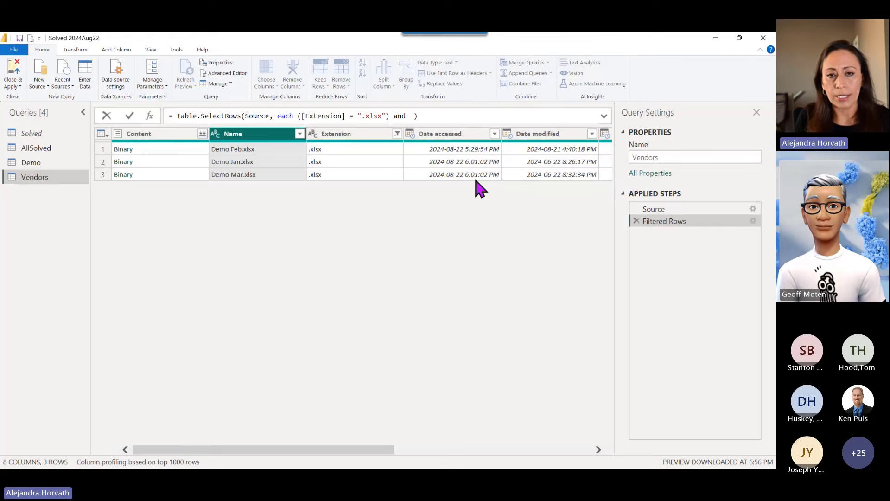
type("not")
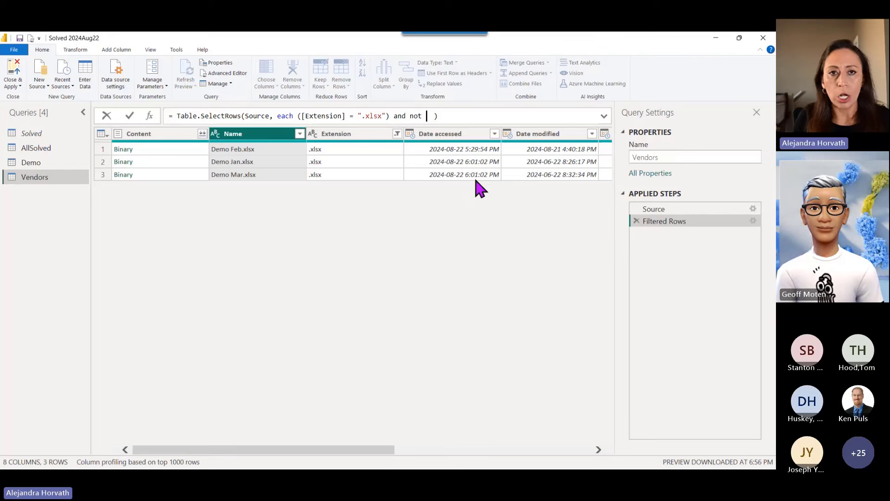
type(" texon")
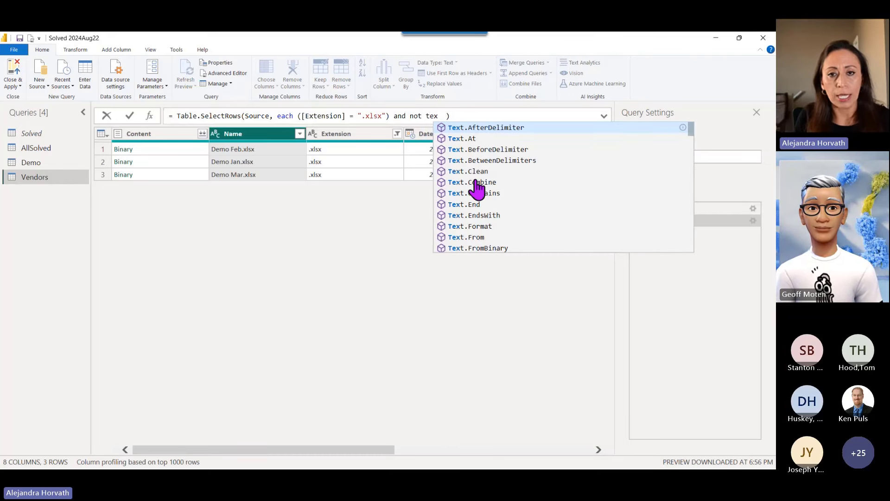
key("Tab")
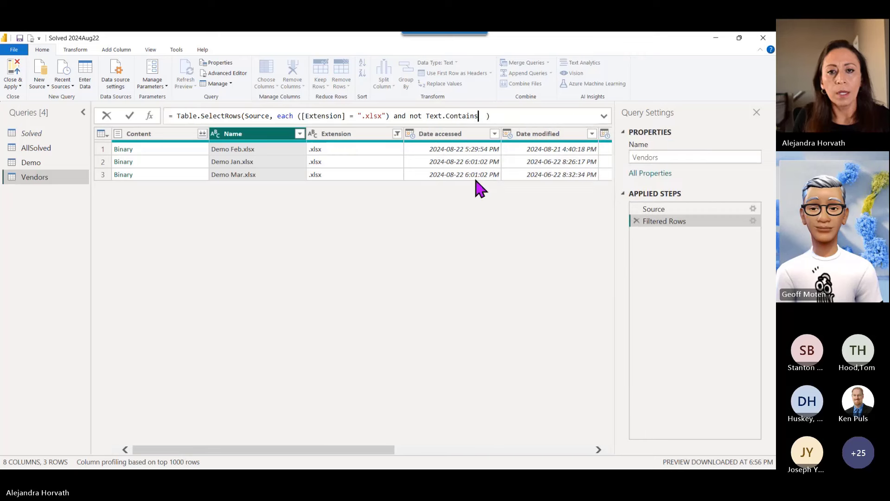
type("(")
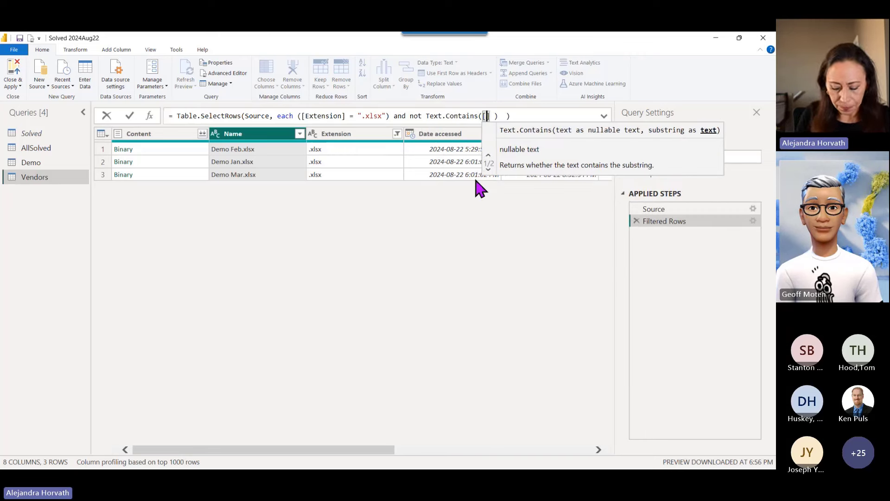
type(" [Name] ")
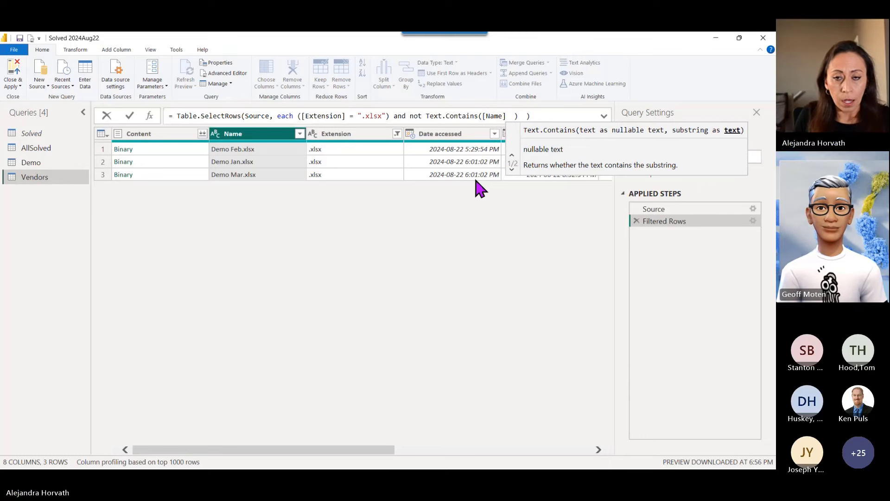
type(",")
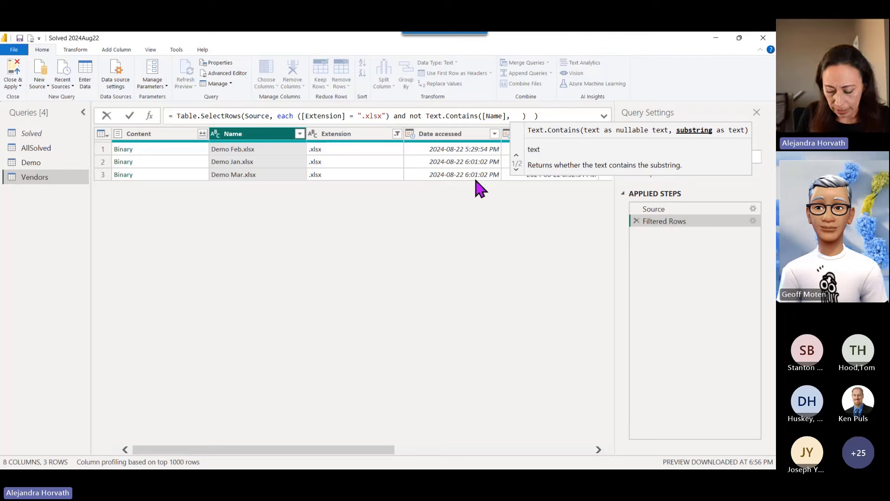
type(" \"")
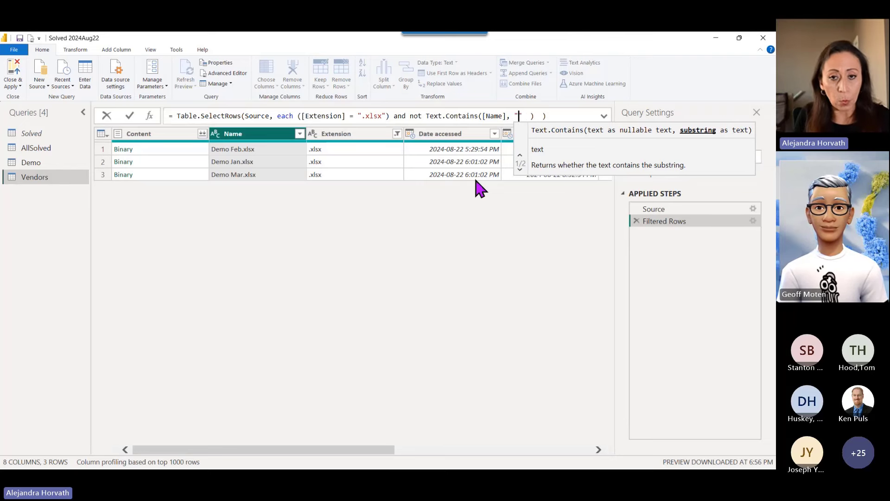
type("~")
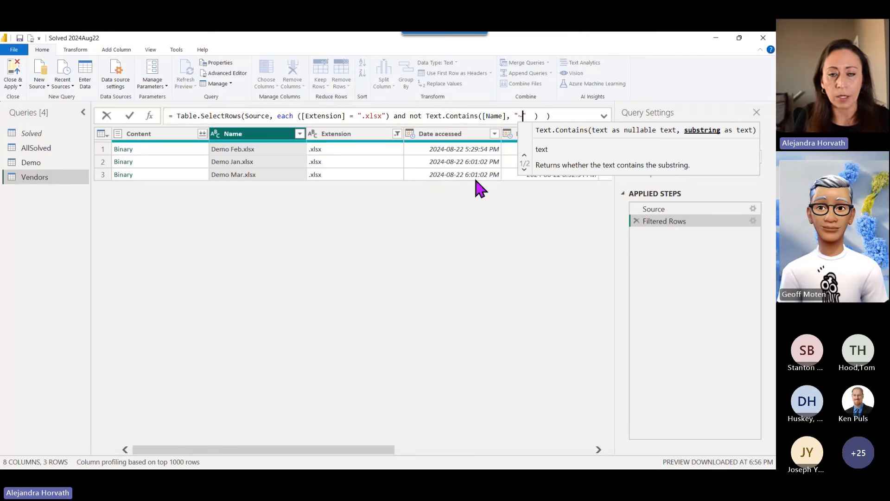
key("Right")
key("Right")
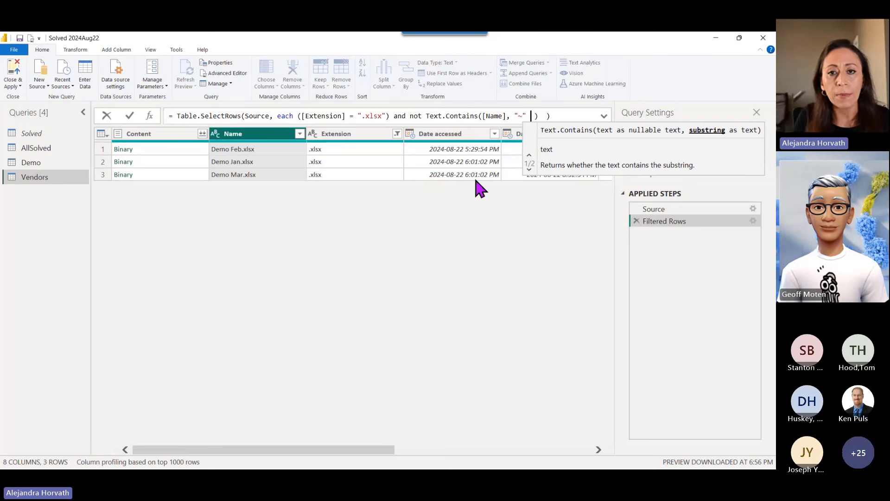
key("Right")
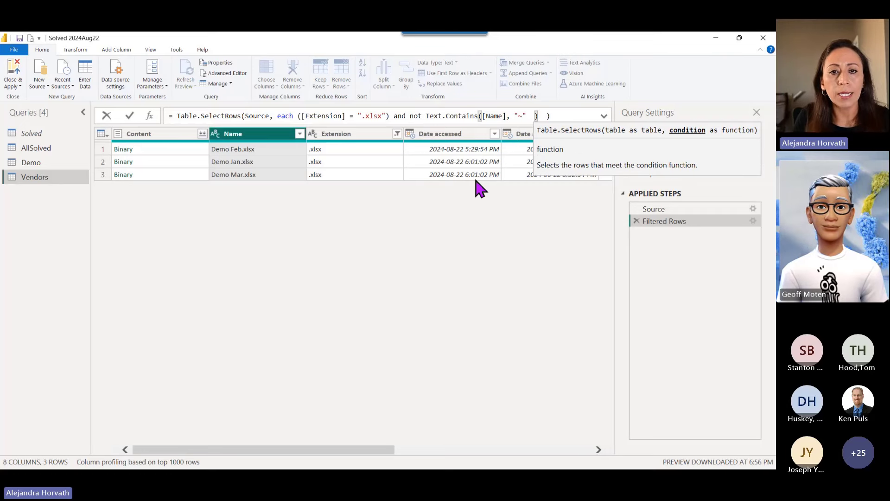
key("Right")
key("Right")
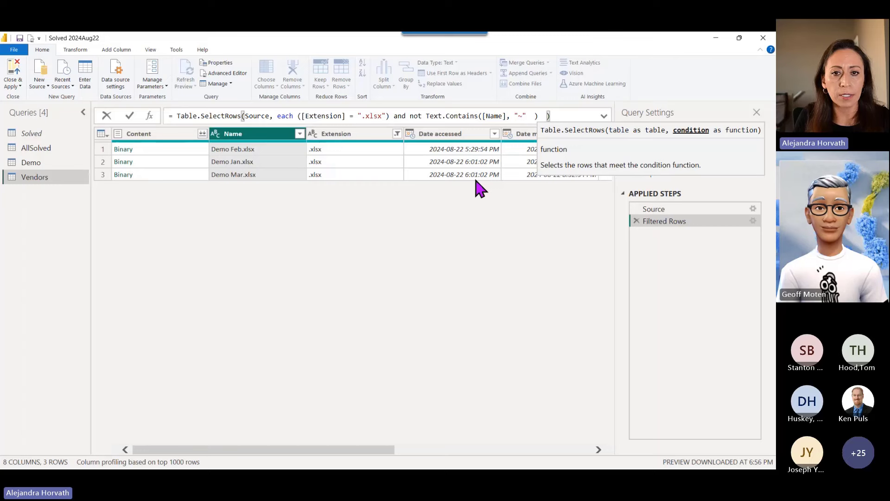
key("Right")
key("Return")
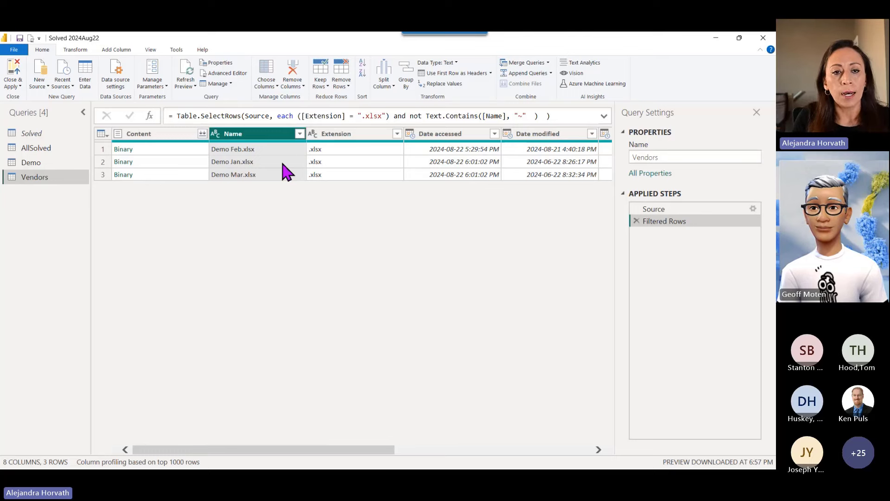
Step: Preview the Demo Feb.xlsx binary in the Content column and enlarge the preview area
left_click(170, 133)
left_click(143, 150)
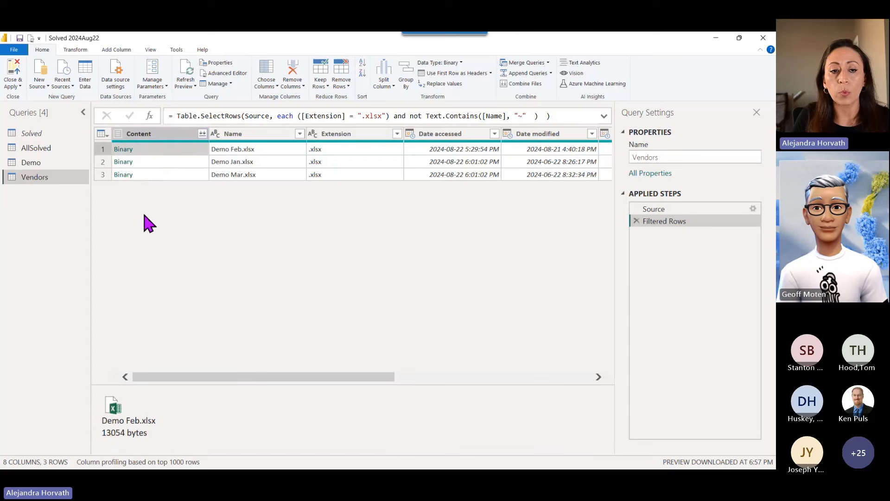
left_click_drag(240, 385, 240, 288)
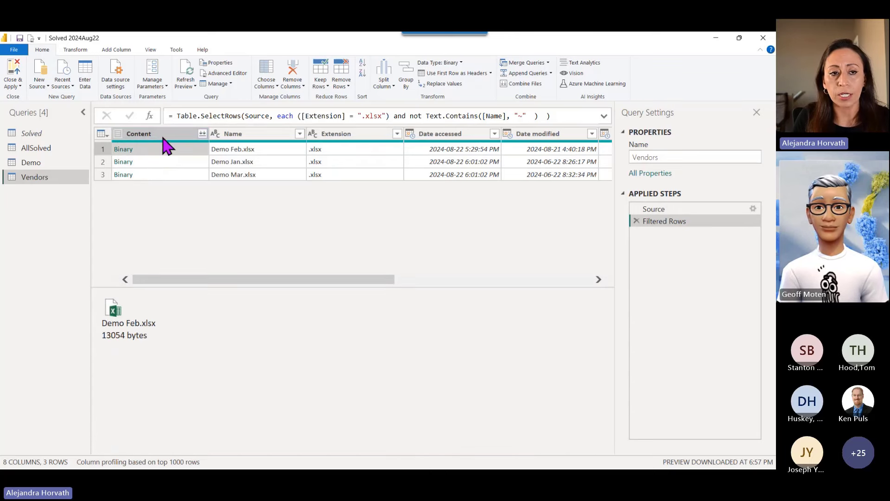
Step: Append [[Content], [Name]] to the Filtered Rows formula to keep only those two columns
left_click(526, 115)
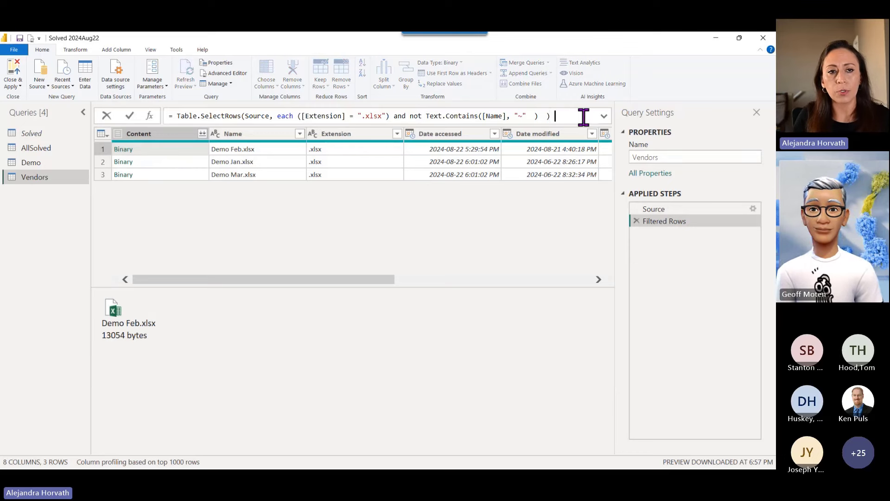
type("[[")
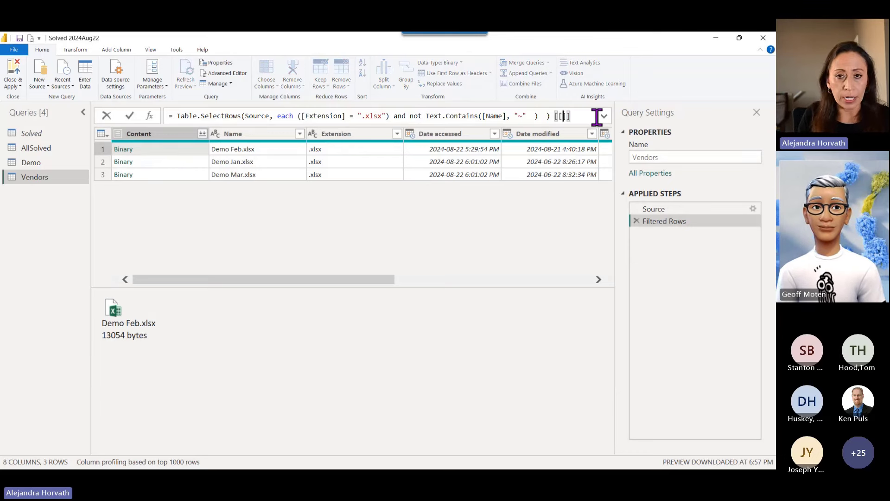
type("Co")
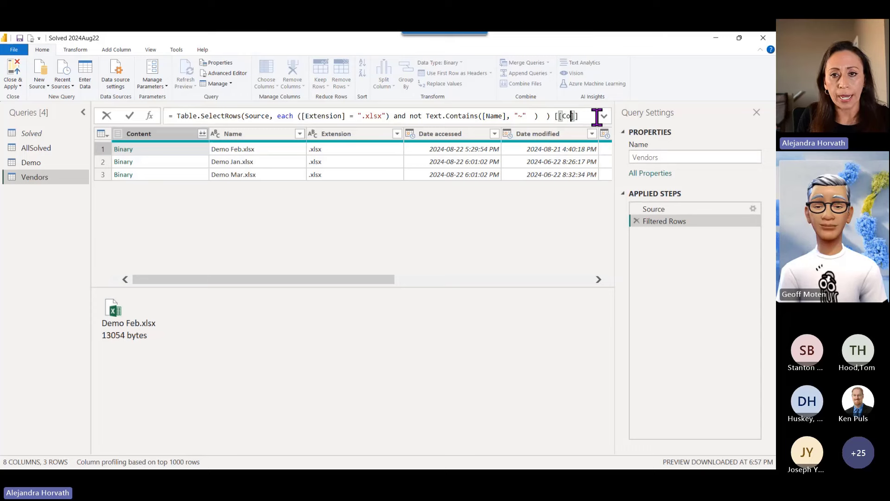
type("ntent")
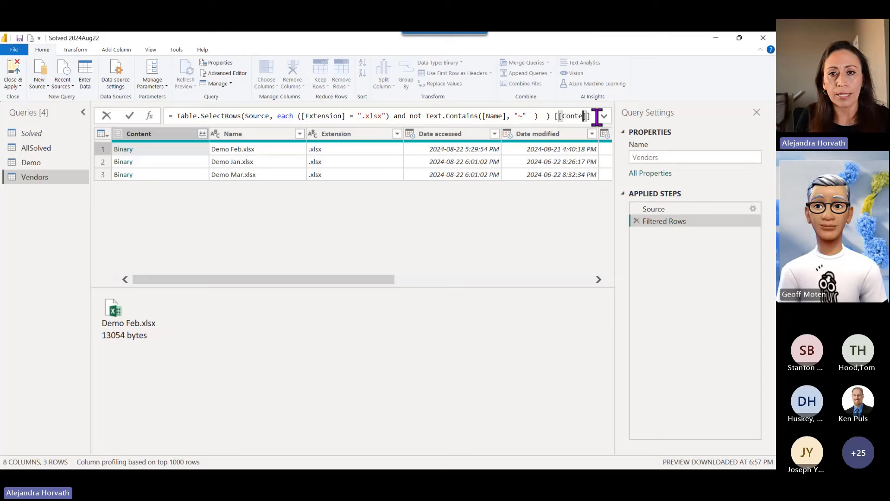
key("Right")
key("shift+Home")
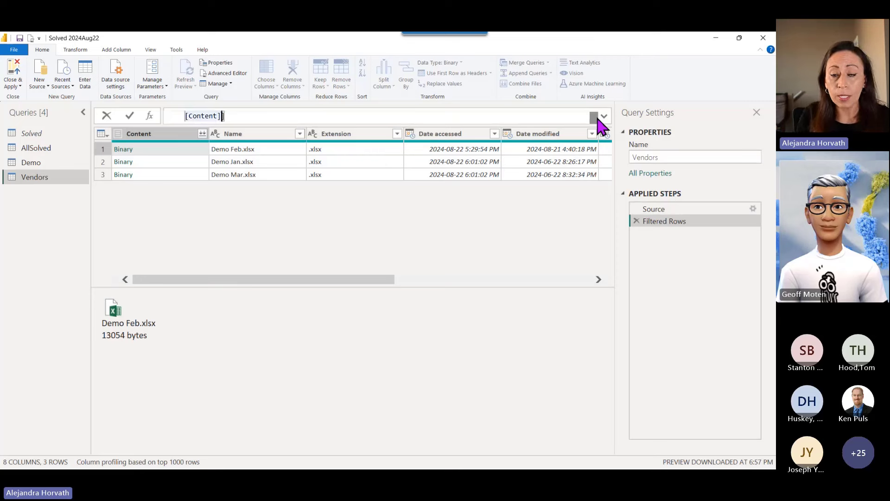
type(",  ")
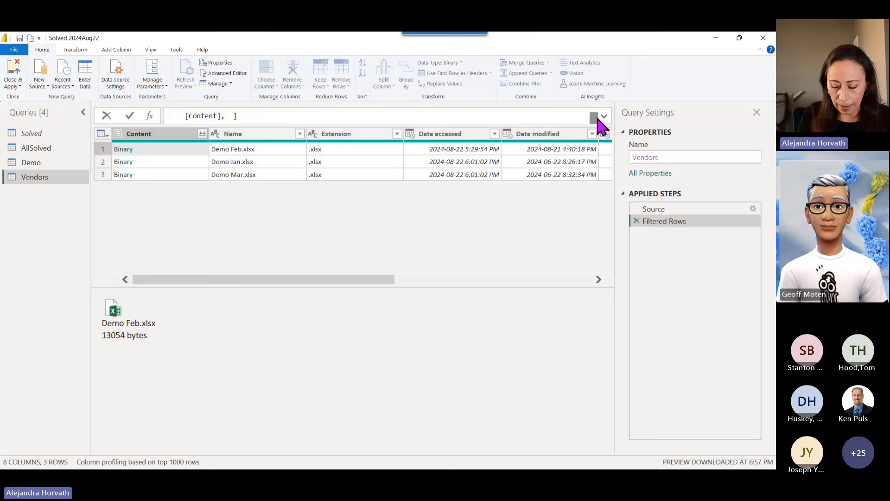
type("[]")
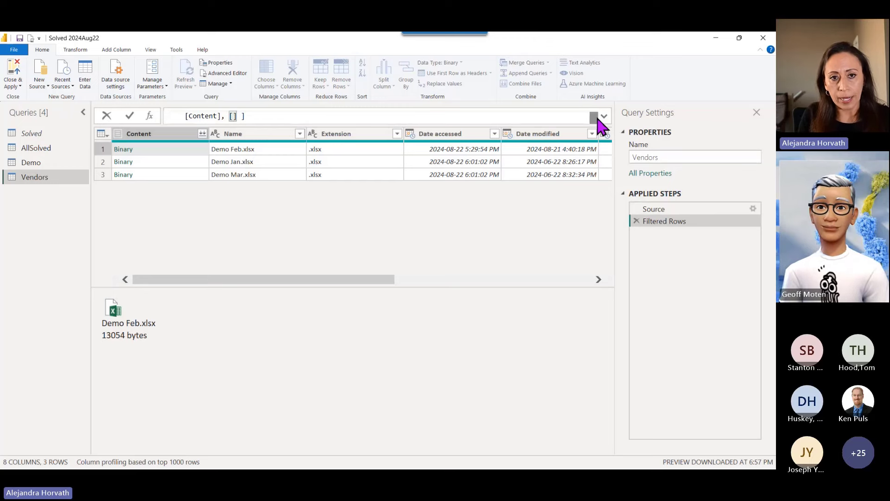
type("Name")
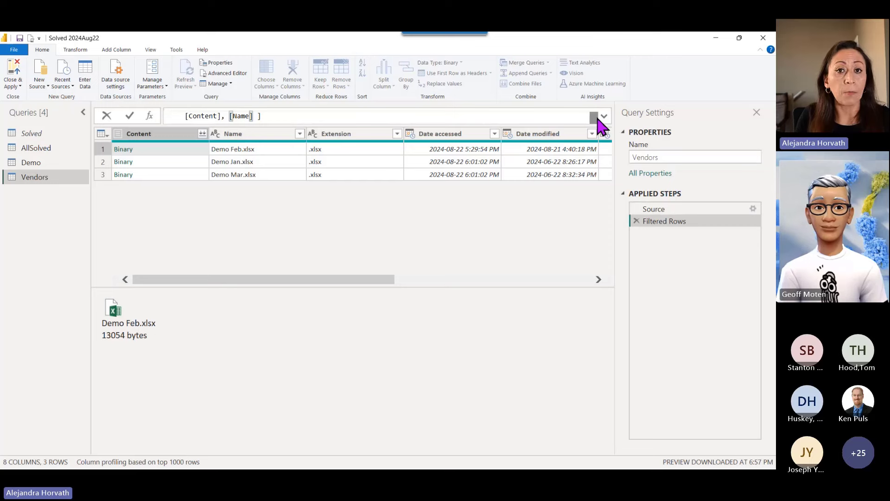
key("Return")
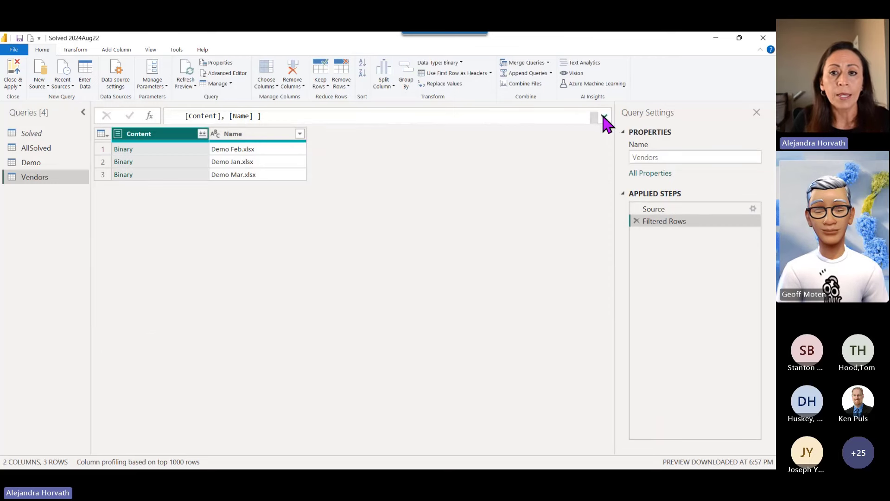
Step: Expand the formula display and move the [[Content], [Name]] column selection onto its own line
left_click(605, 117)
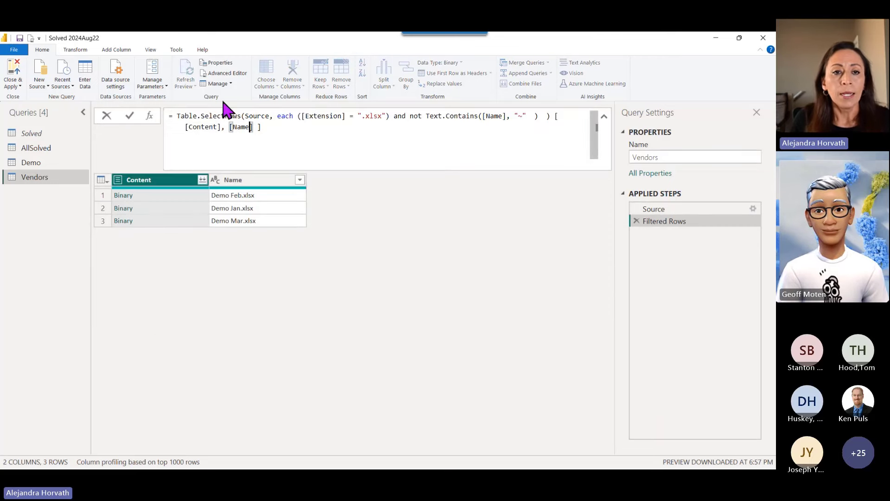
left_click(555, 115)
key("shift+Return")
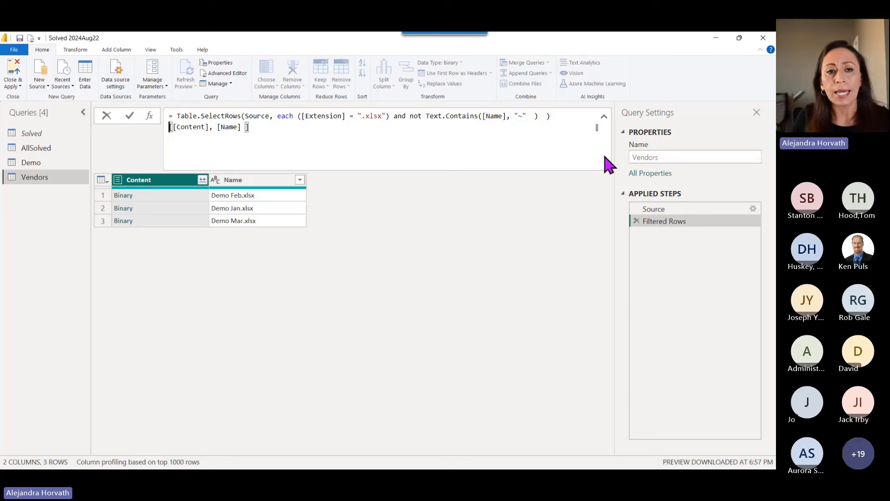
Step: Remove [Name] from the column selection so the Filtered Rows formula ends with [[Content]]
left_click(244, 127)
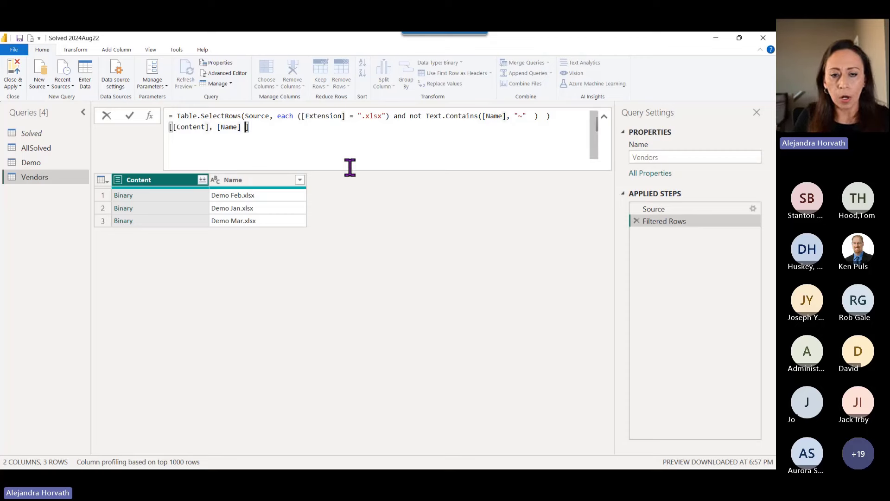
key("Delete")
key("BackSpace")
key("BackSpace")
key("BackSpace")
key("BackSpace")
key("BackSpace")
key("BackSpace")
key("BackSpace")
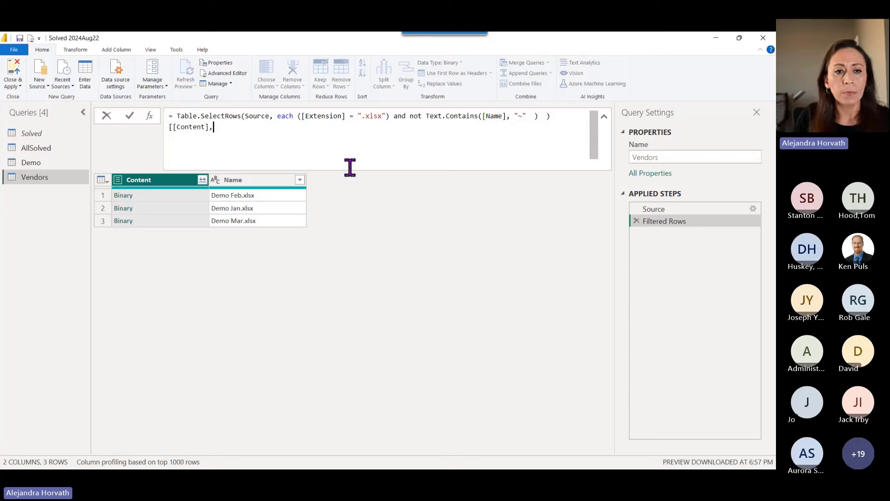
key("BackSpace")
key("Return")
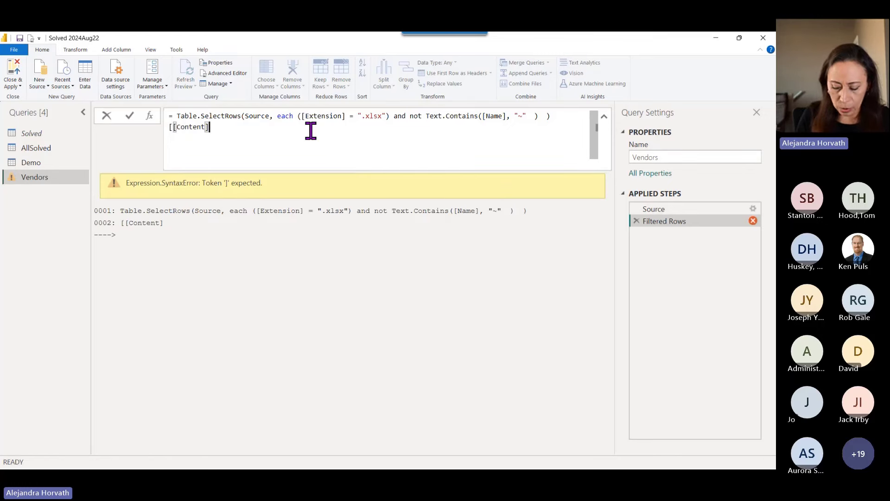
type("]")
key("Return")
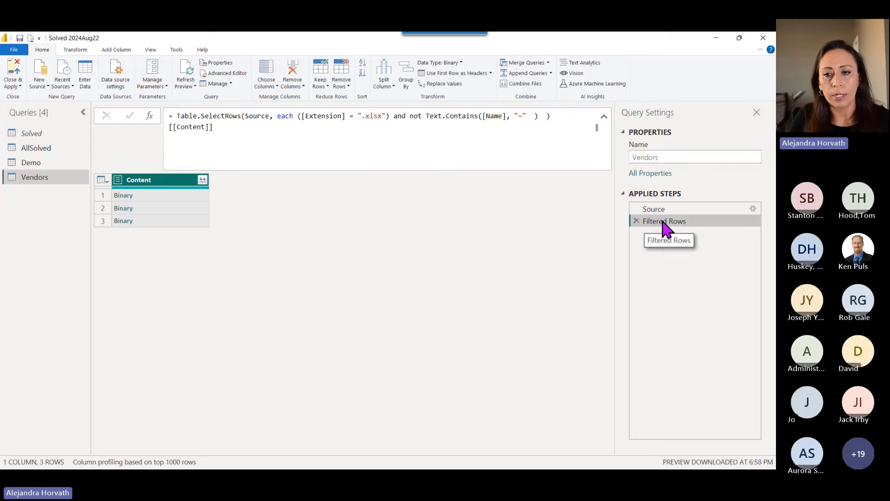
Step: Rename the Filtered Rows step as Filtered
left_click(681, 222)
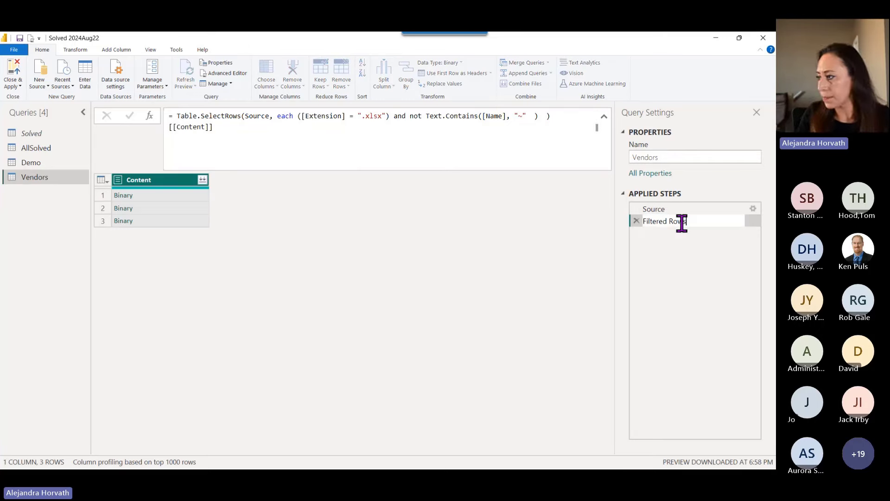
key("BackSpace")
key("BackSpace")
key("BackSpace")
key("BackSpace")
key("BackSpace")
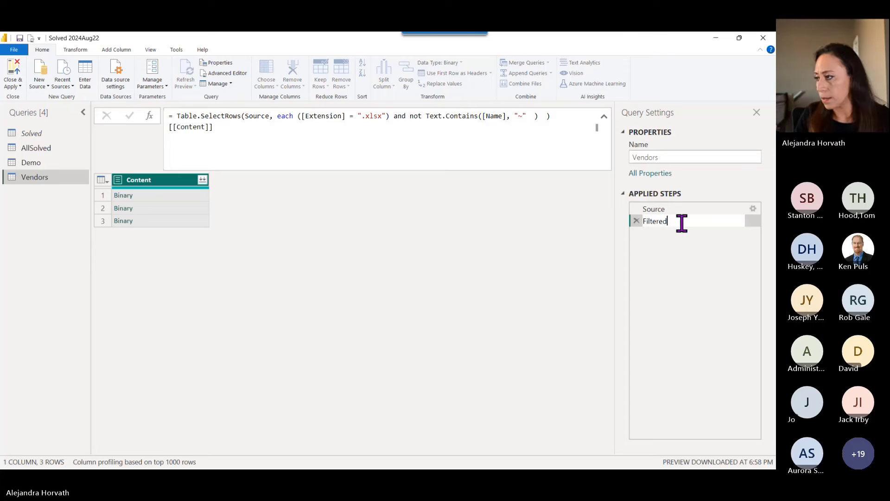
key("Return")
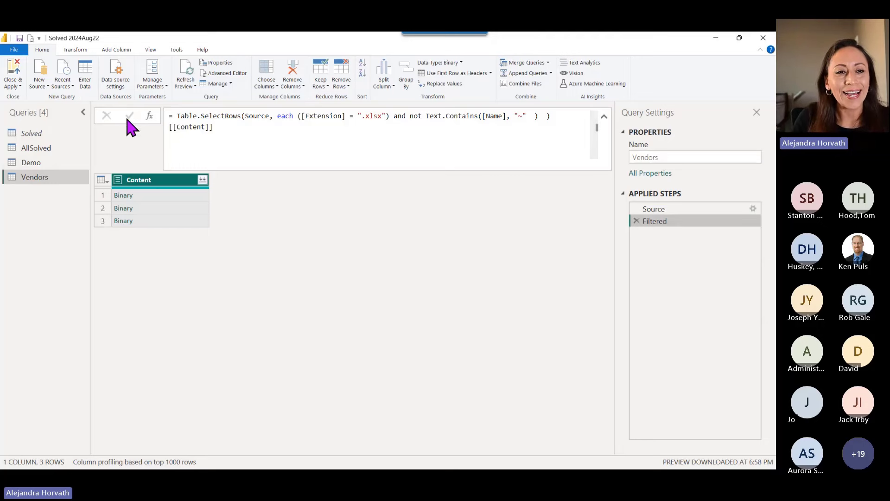
Step: Add a custom step after Filtered and start its formula with Table.TransformColumns, using Filtered as the table argument
left_click(150, 118)
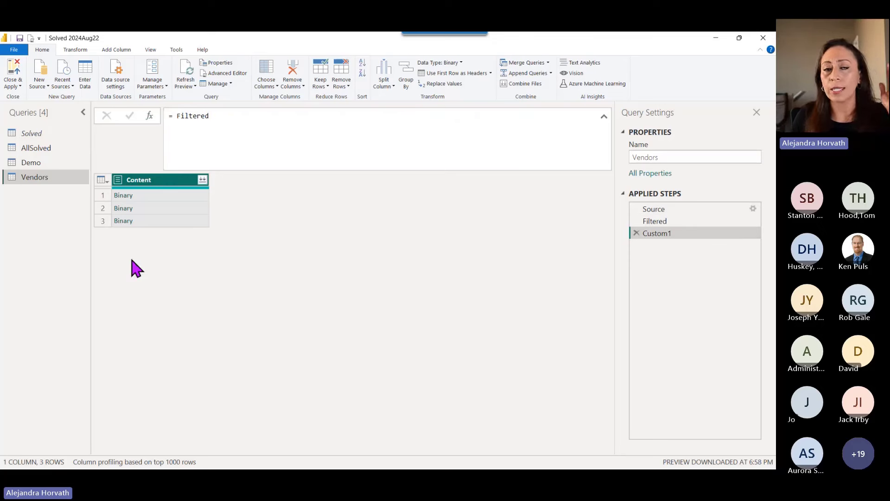
left_click(173, 118)
type("tat")
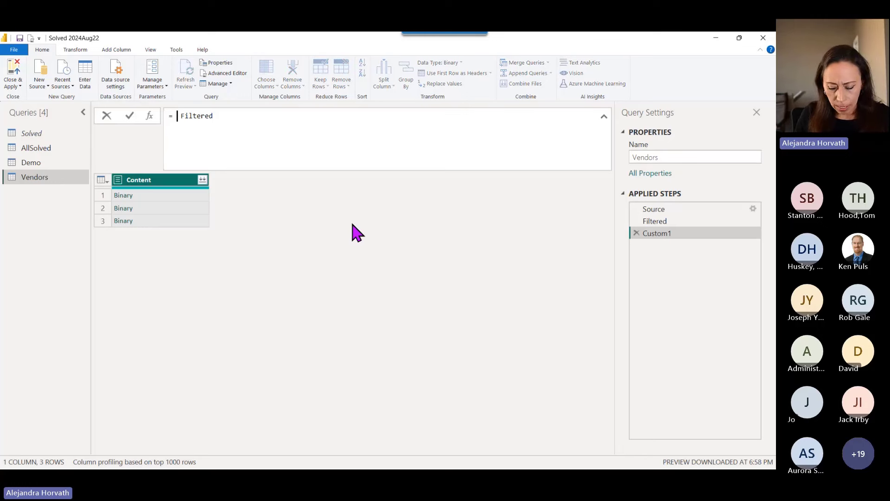
type("rco")
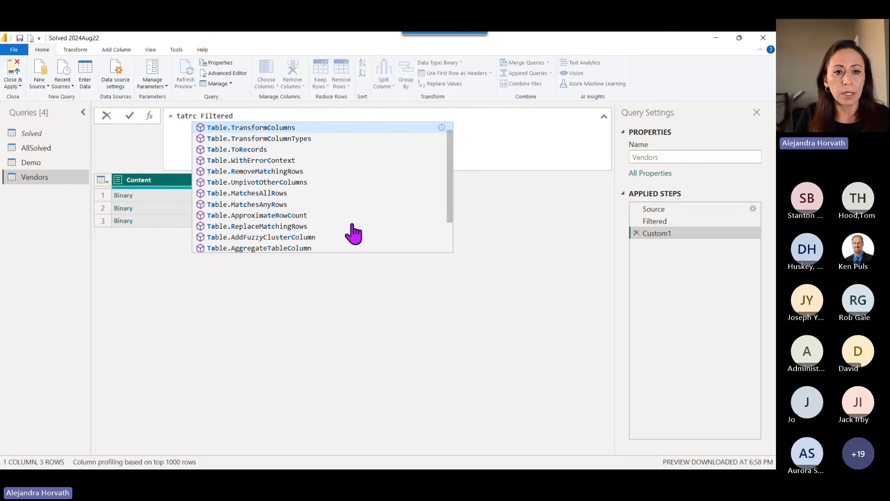
key("Tab")
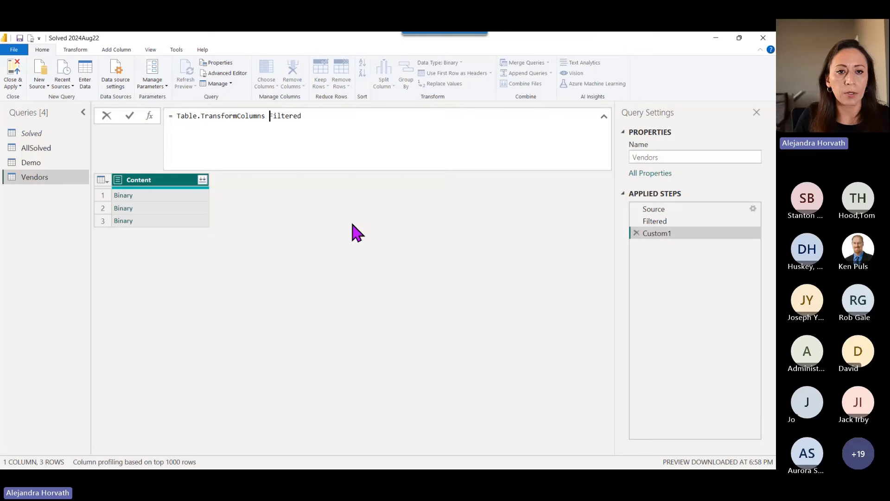
type("(")
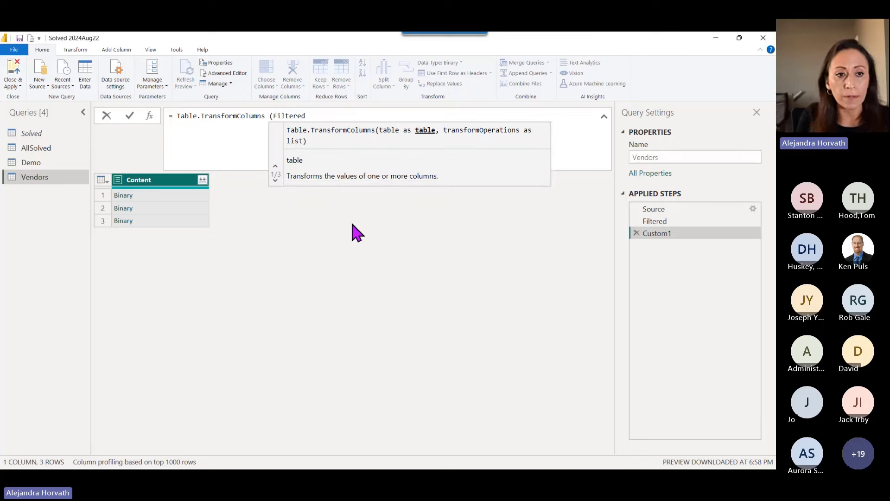
key("End")
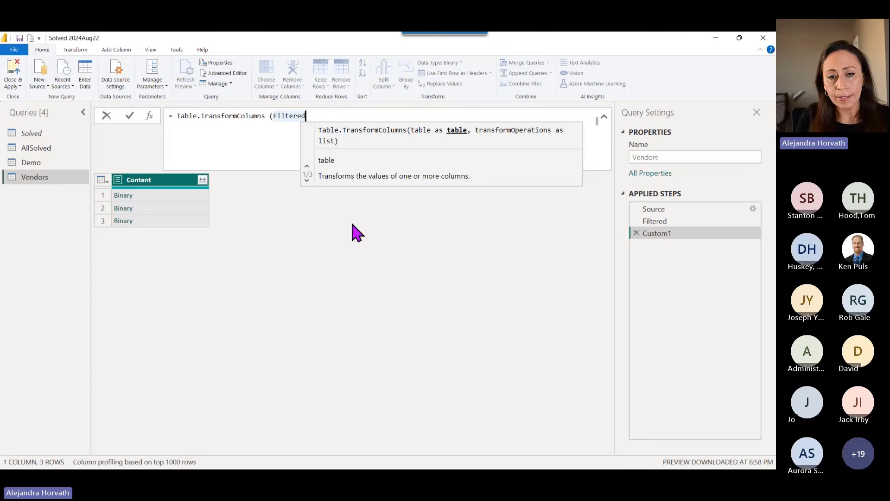
type(",")
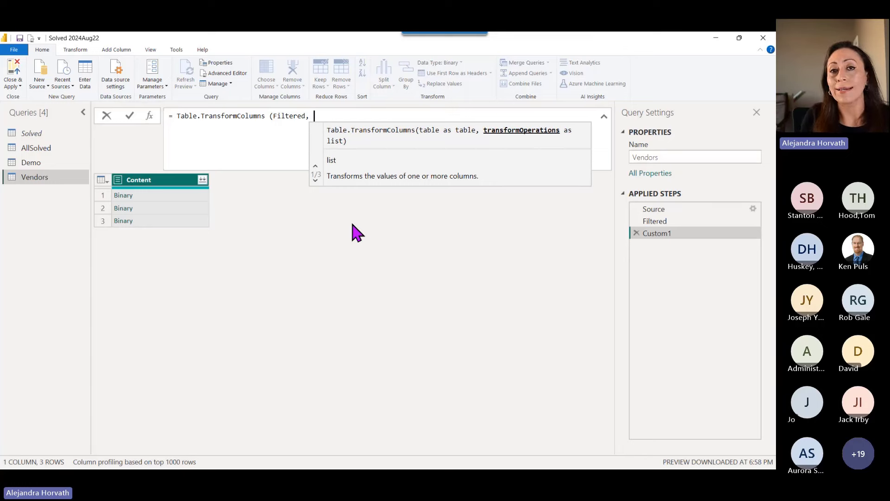
Step: Open the transformOperations list with a brace and enter "Content" as the column to transform
type(" {")
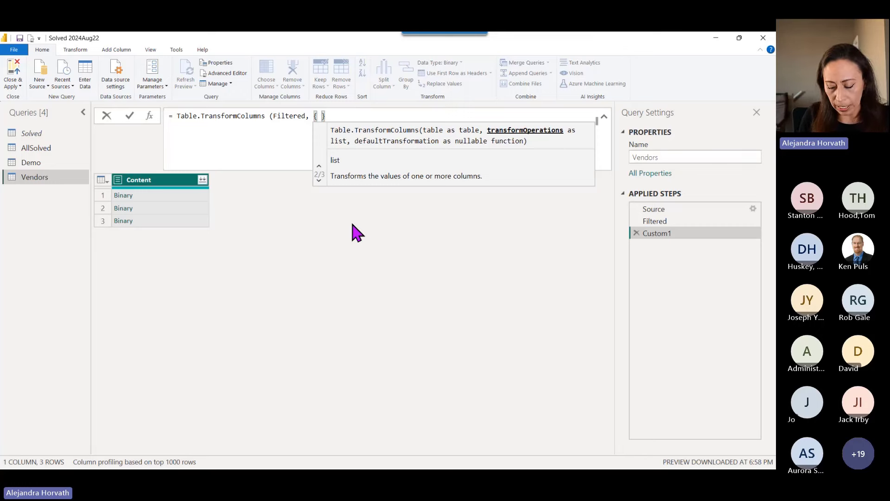
type(" \"")
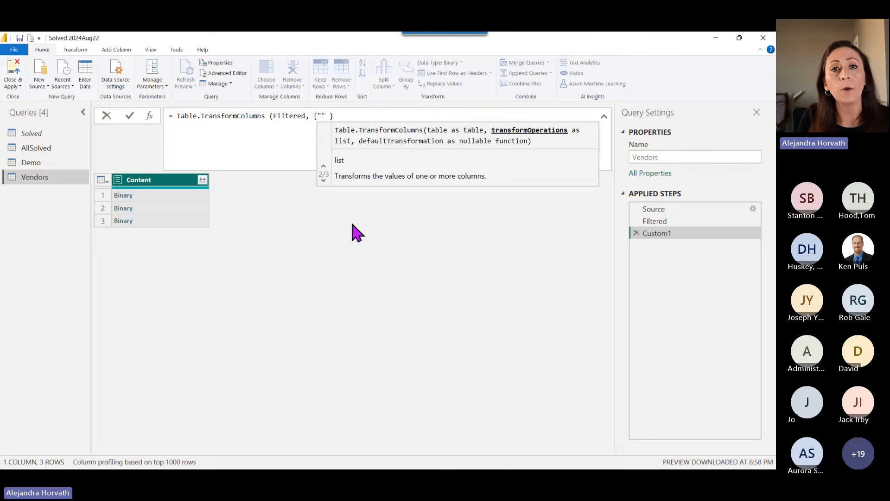
type("Cont")
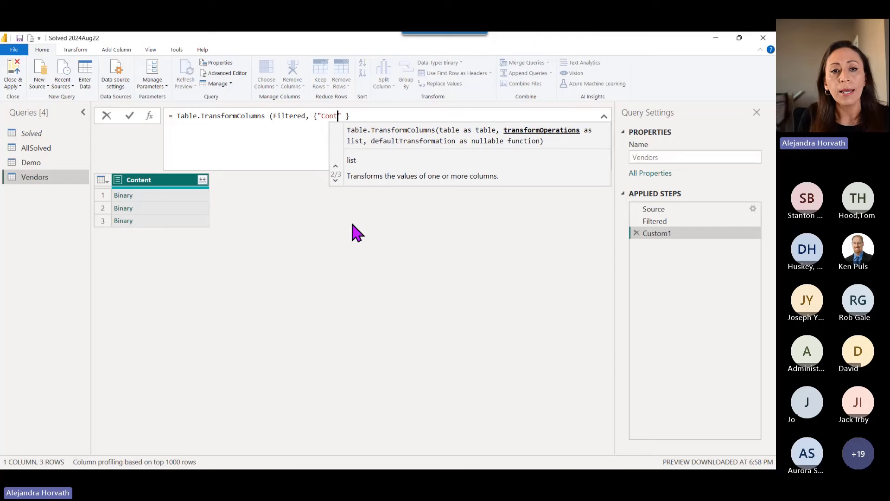
type("ent\"")
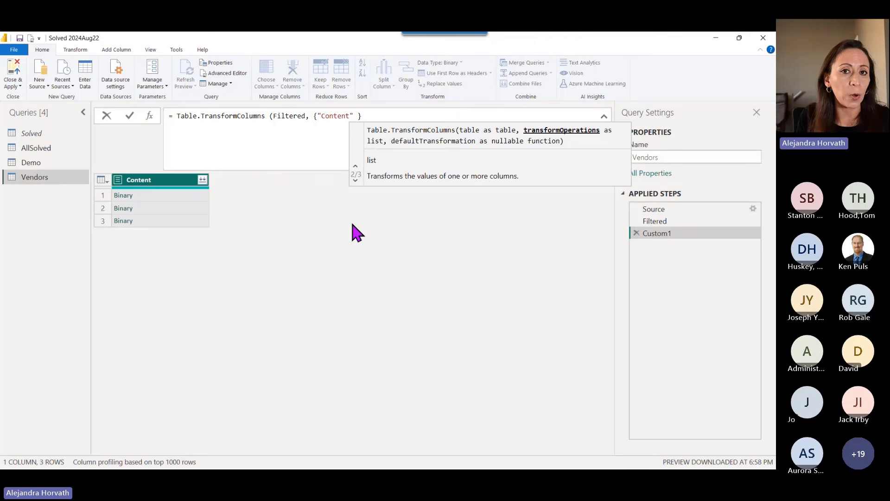
type(",")
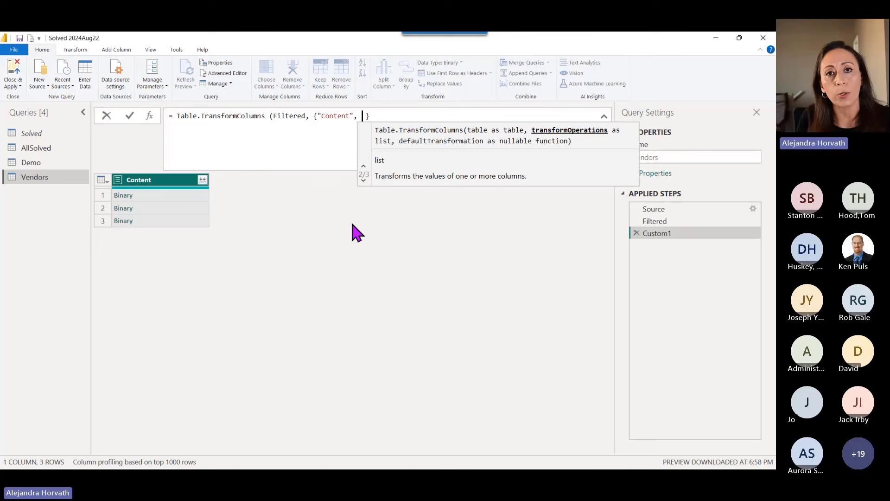
Step: Complete the Content transformation with each Excel.Workbook(_), close the Table.TransformColumns formula and commit it
type(" eacg")
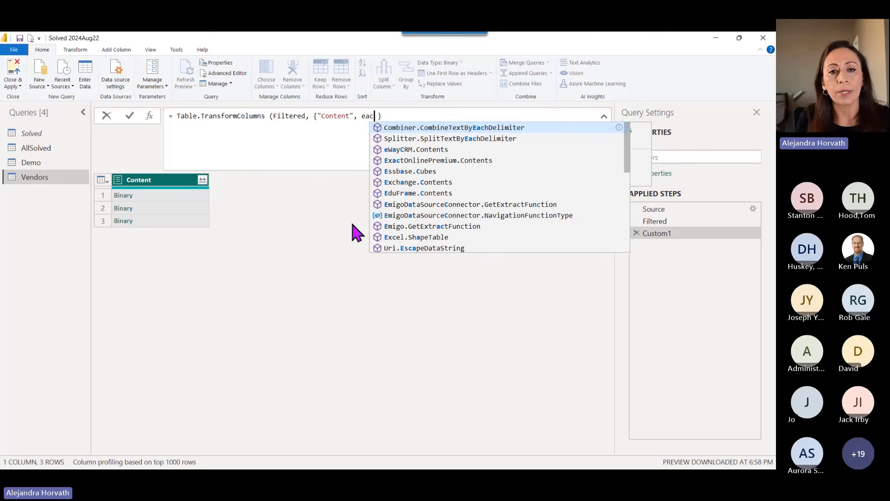
key("BackSpace")
key("BackSpace")
key("BackSpace")
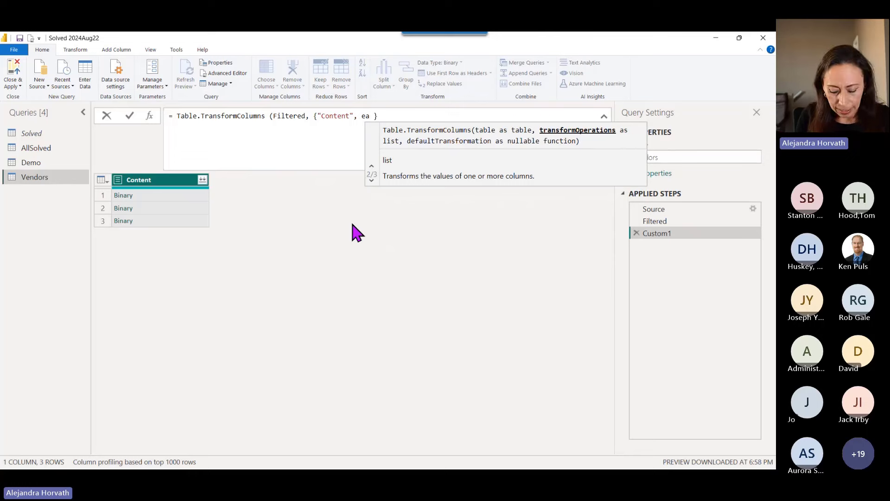
type("ch ")
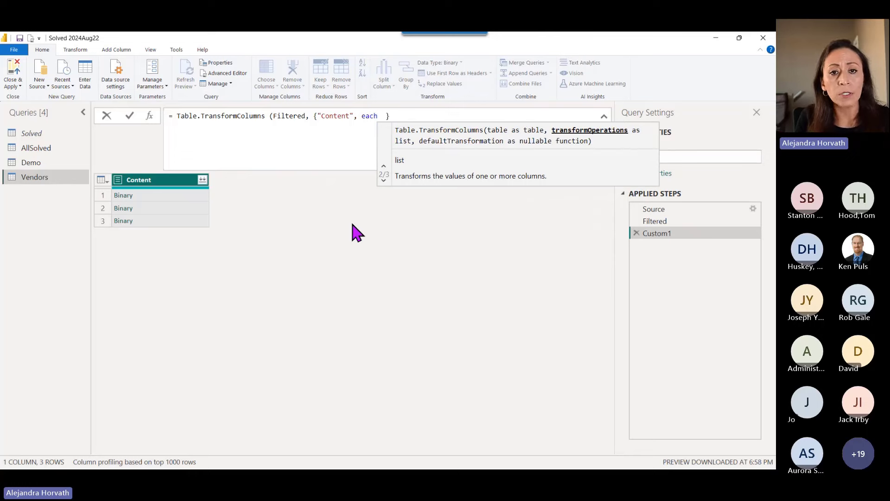
type("wok")
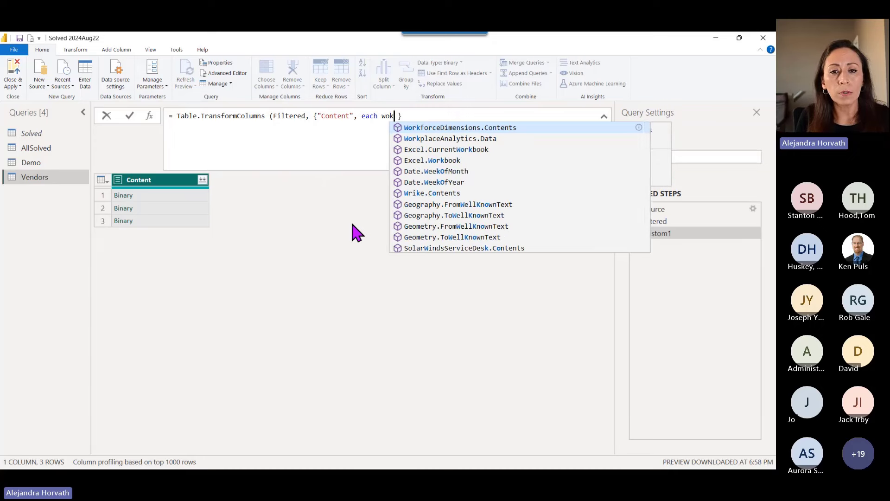
key("Down")
key("Down")
key("Down")
key("Tab")
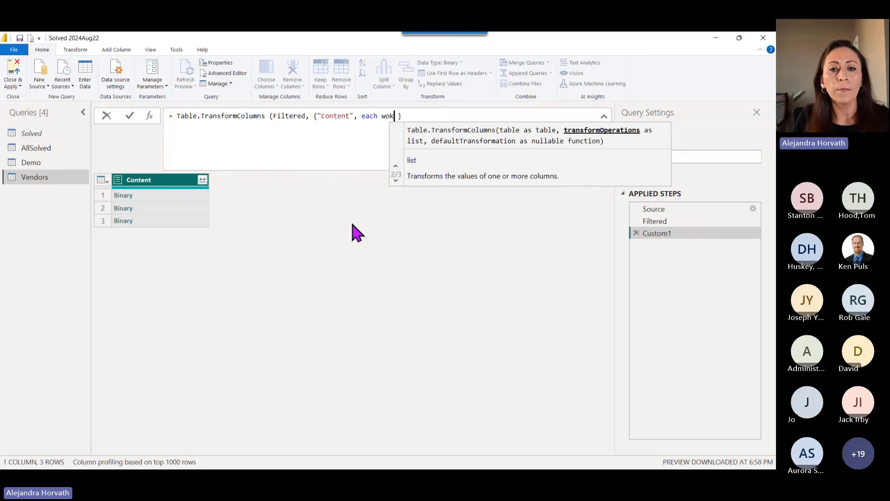
type("(_")
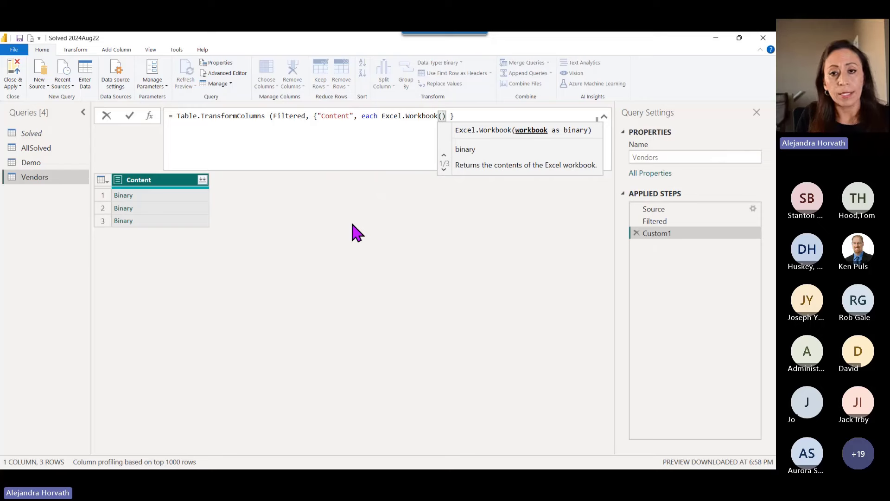
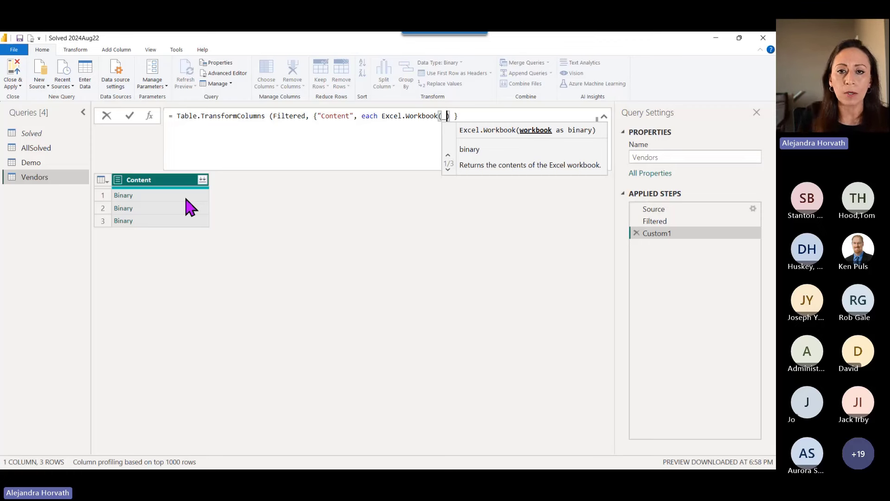
key("End")
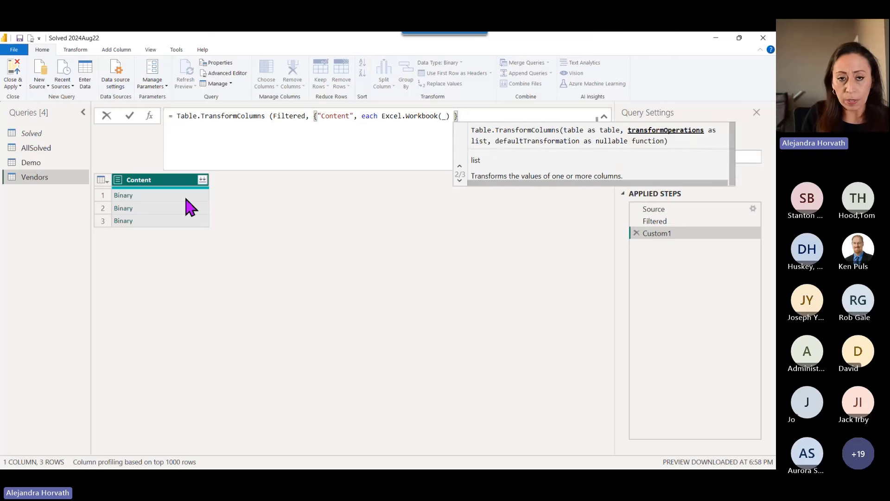
type(")")
key("Return")
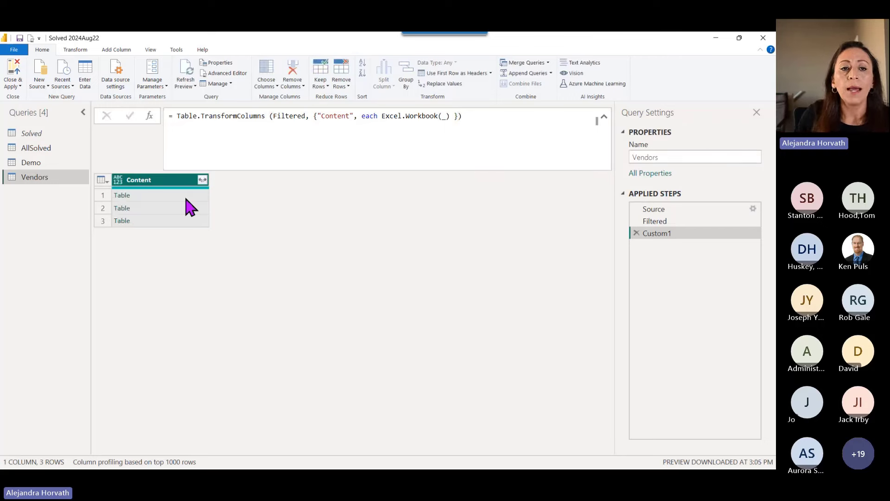
Step: Expand the Content tables to the Data column only, without the original column name as prefix
left_click(186, 198)
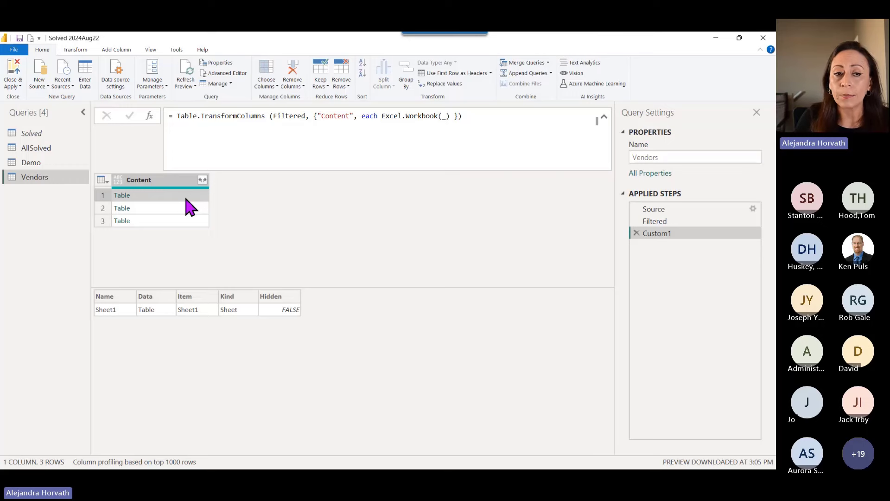
left_click(203, 181)
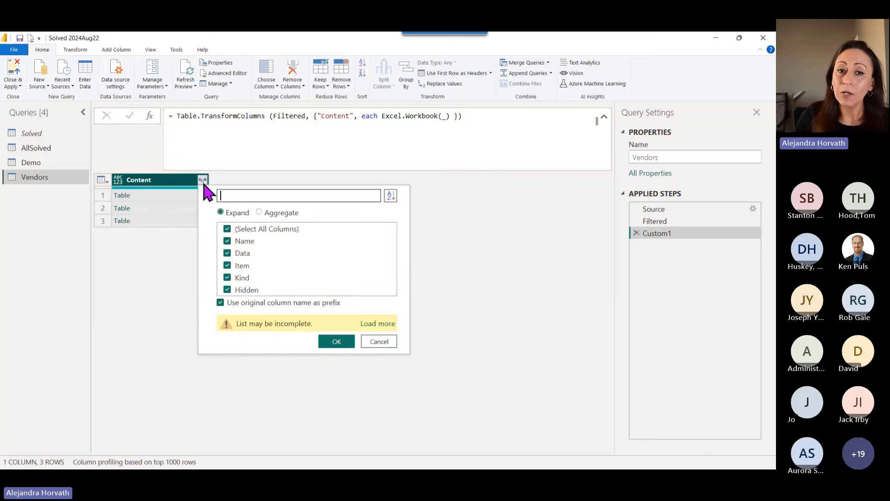
left_click(220, 302)
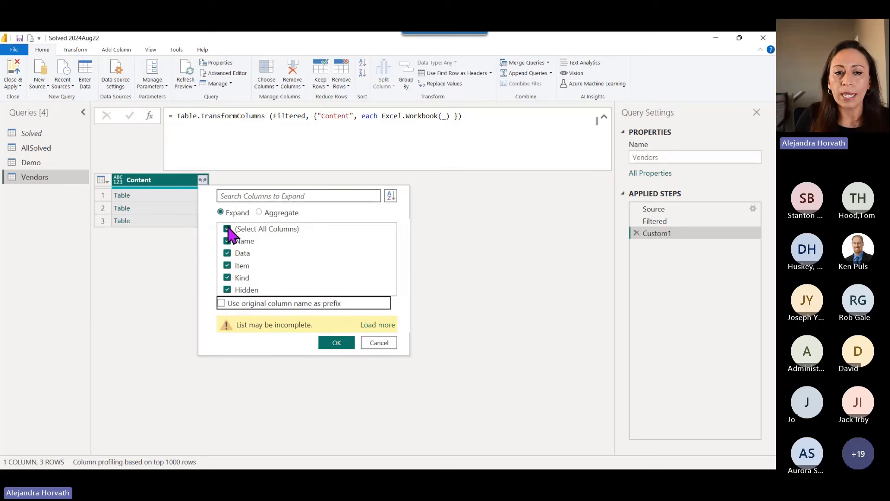
left_click(227, 228)
left_click(227, 254)
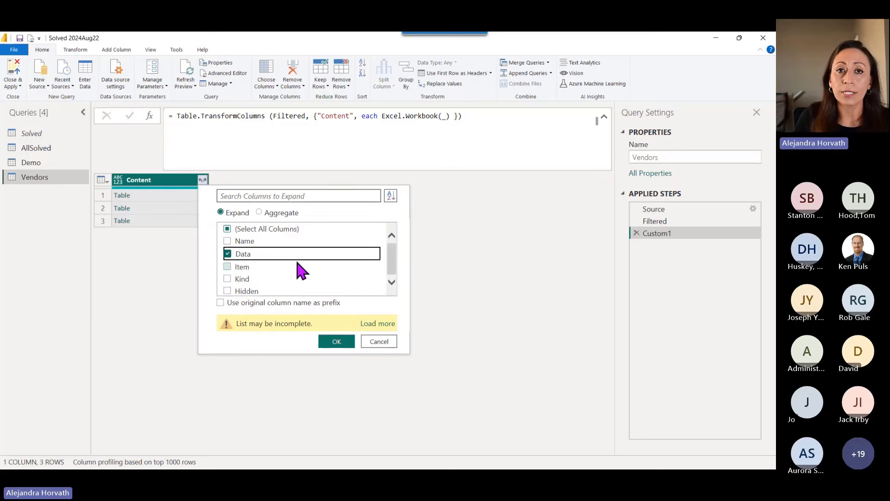
left_click(345, 348)
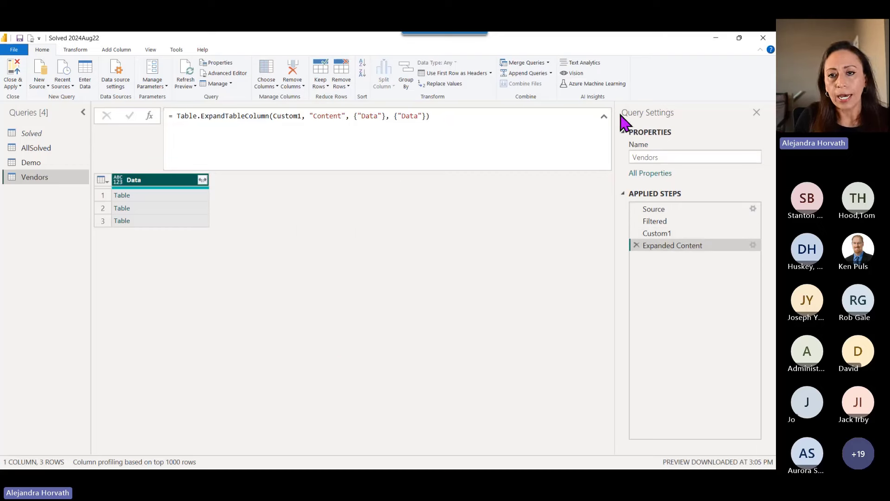
Step: Collapse the formula bar and preview each of the nested tables in the Data column to compare their layout, months and PP headers
left_click(604, 117)
left_click(194, 152)
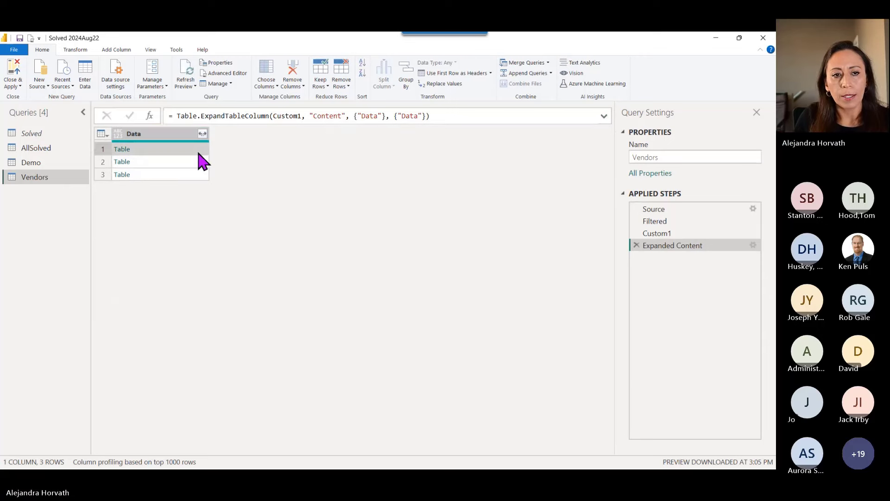
left_click_drag(304, 283, 312, 217)
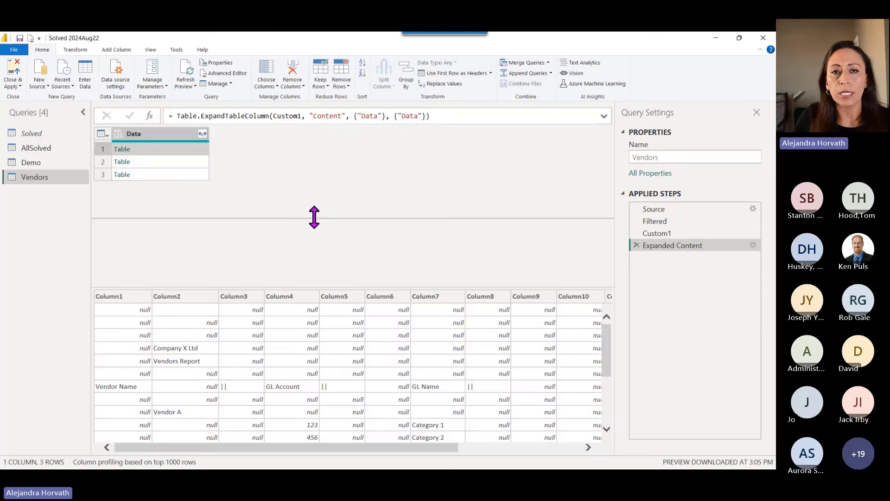
left_click_drag(378, 448, 537, 446)
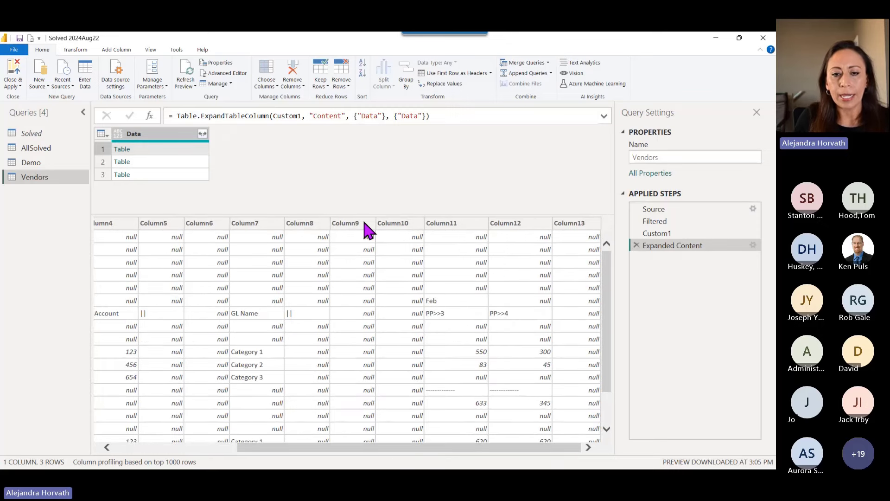
left_click(199, 162)
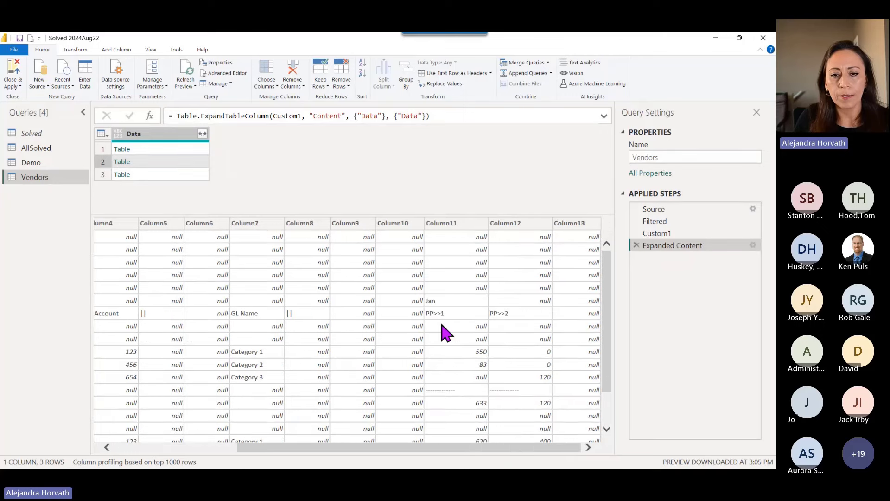
scroll(442, 325, "down", 1)
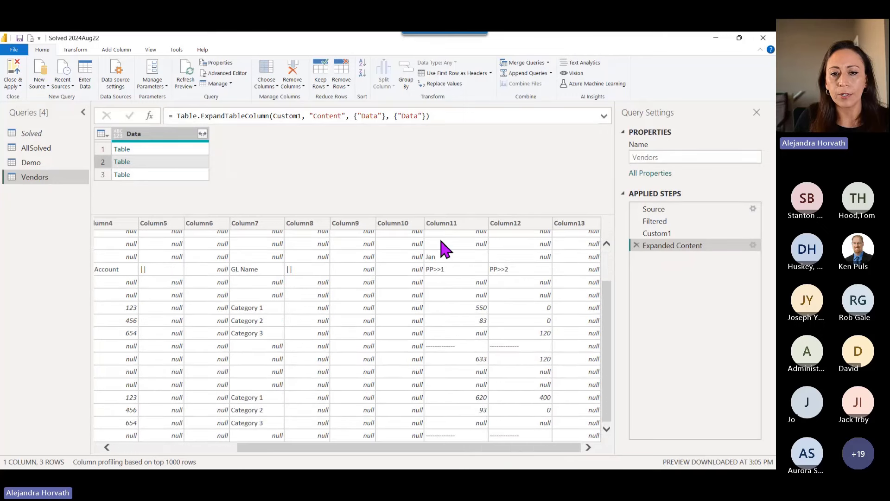
left_click(181, 176)
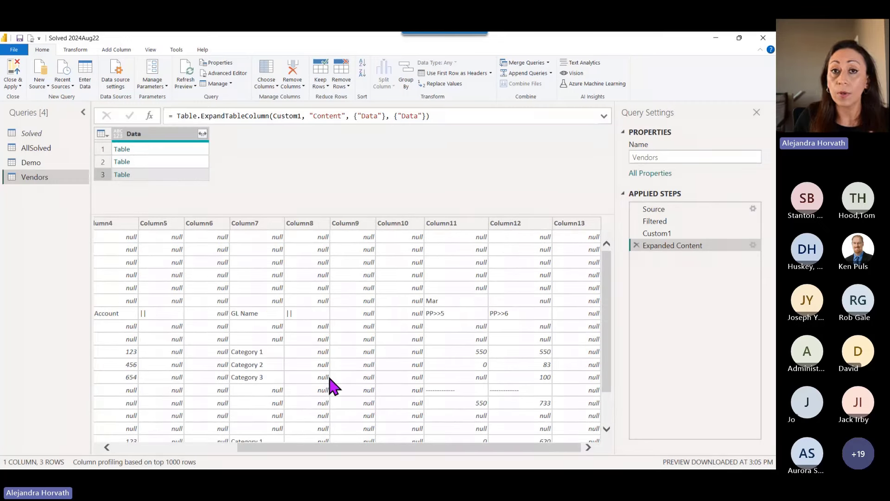
left_click(190, 149)
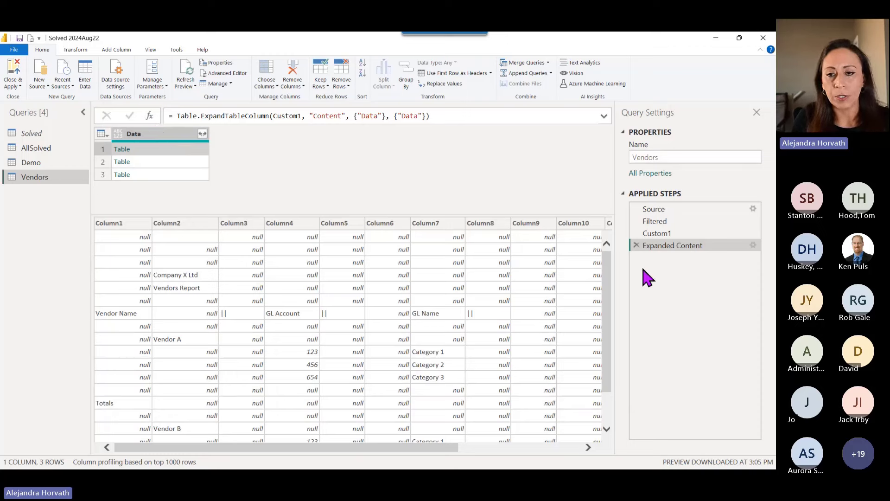
Step: Rename the Expanded Content step as Transformation
left_click(658, 247)
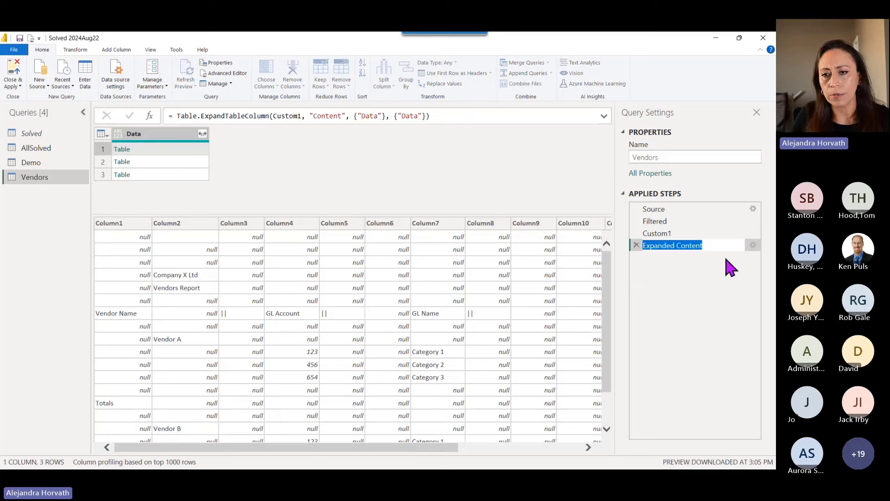
key("End")
key("ctrl+a")
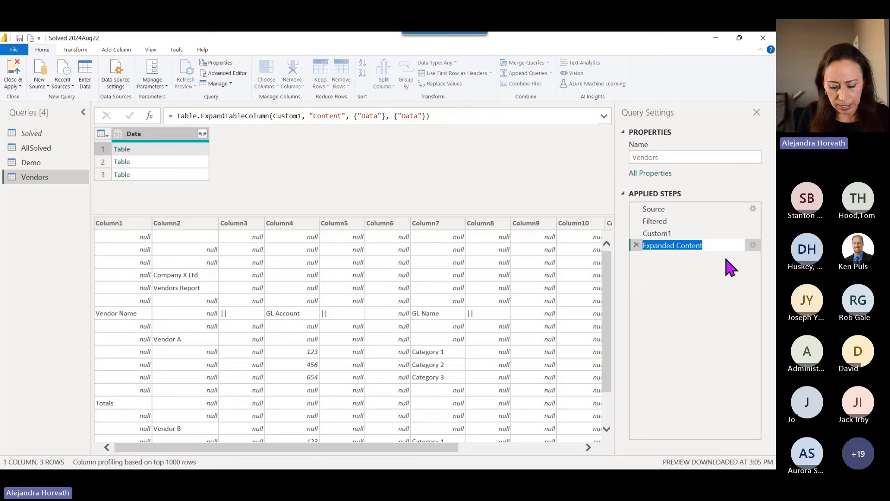
type("Transformation")
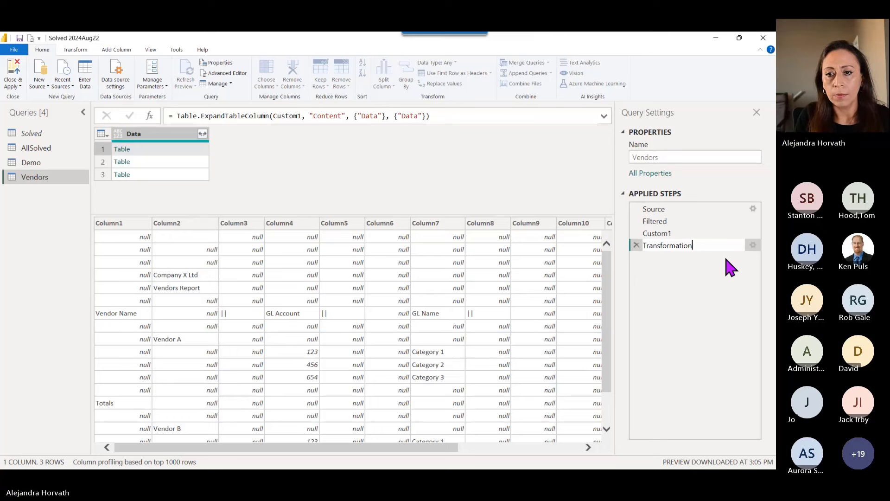
key("Escape")
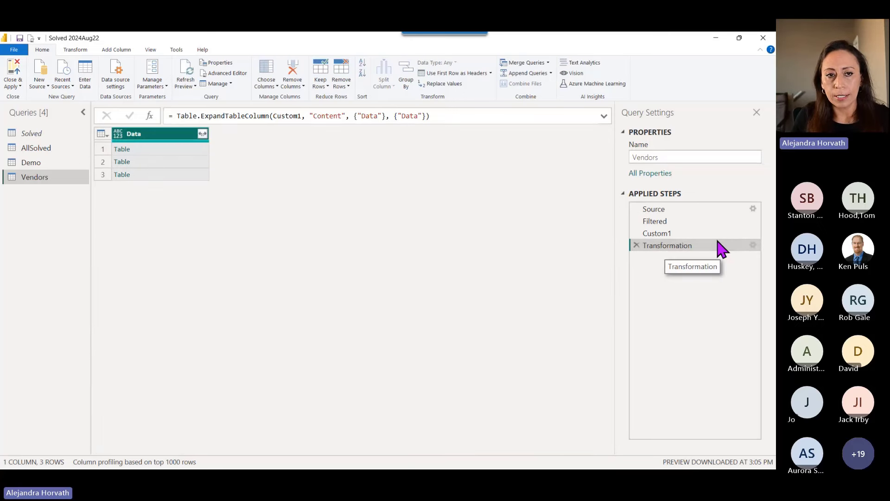
double_click(719, 244)
type("expan")
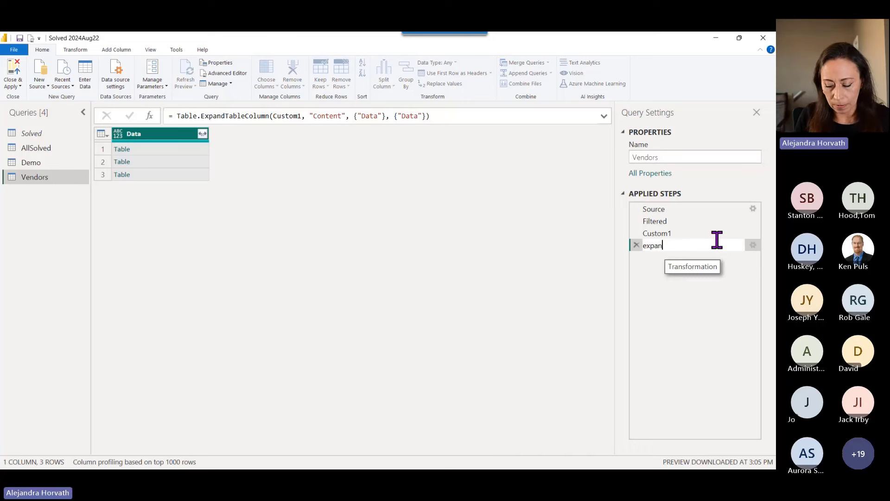
key("Escape")
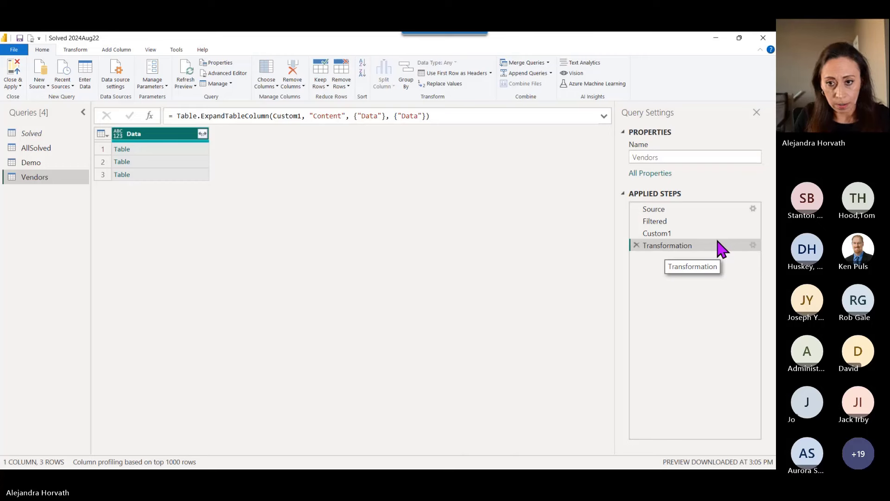
Step: Rename the step that expands the Content tables as ExpContent
double_click(712, 243)
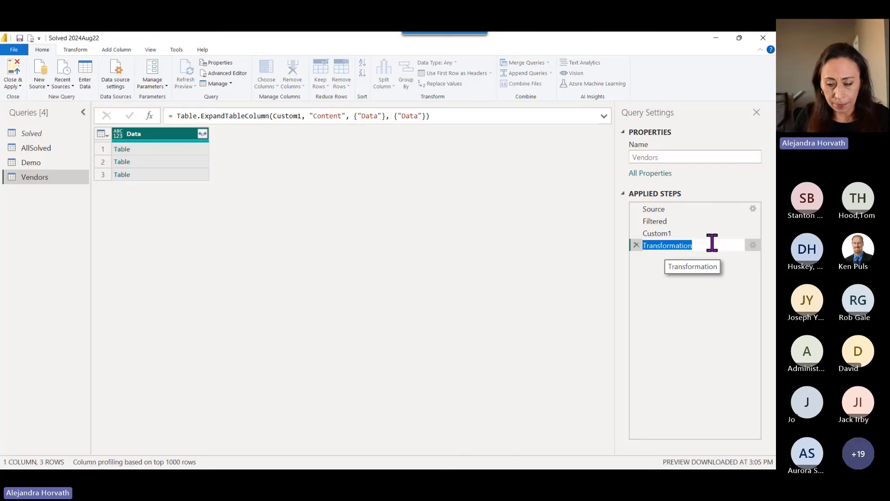
type("ExpContent")
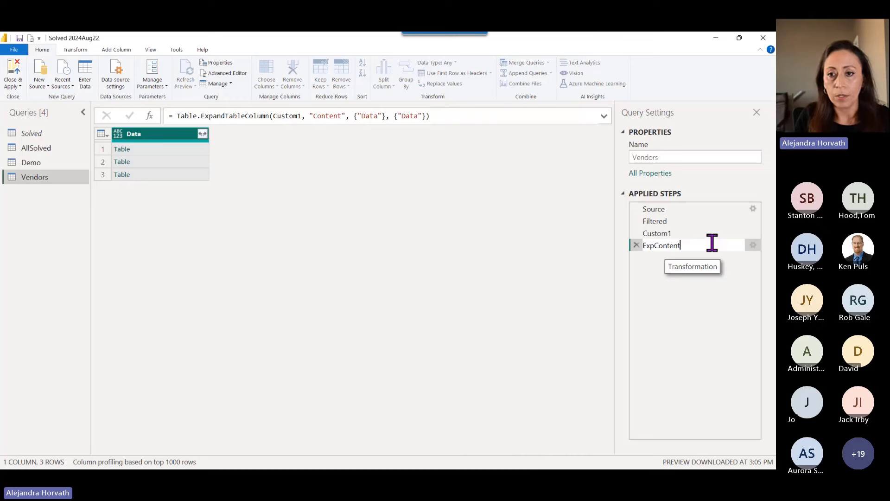
key("Return")
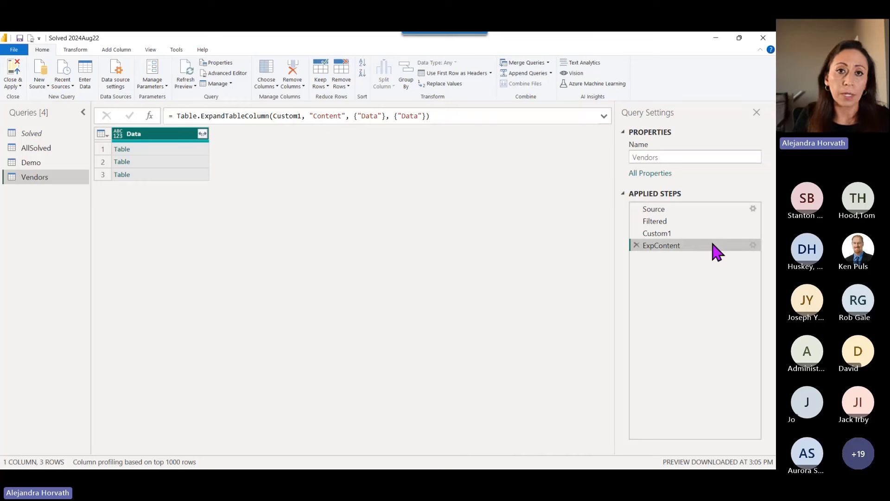
Step: Review the Demo query's full M code, select it from the Skip line through the final SplitMth, and close the editor without changes
left_click(77, 165)
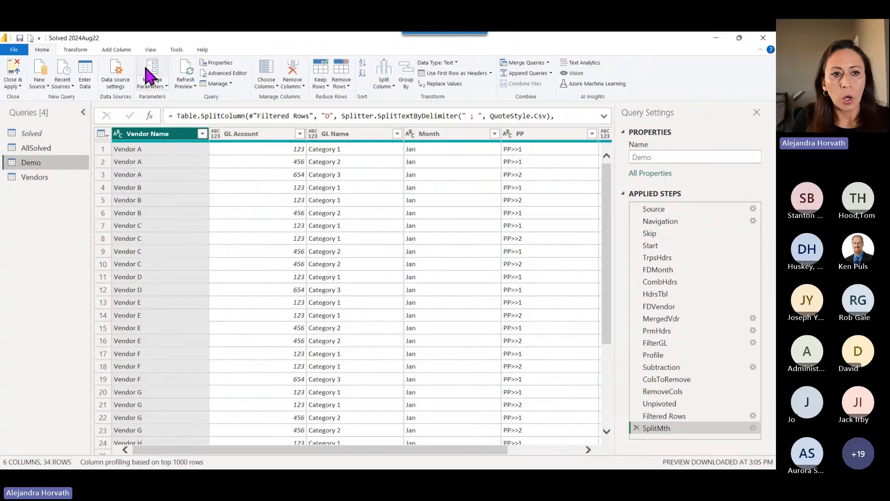
left_click(227, 74)
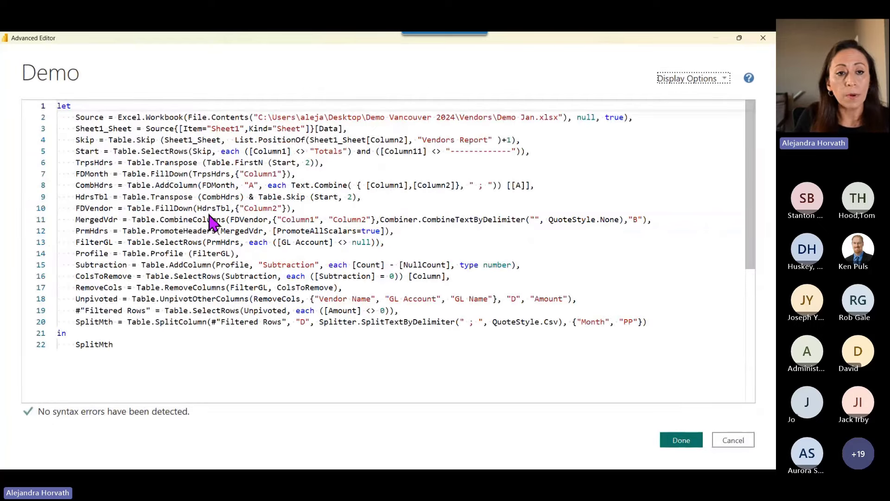
left_click(128, 346)
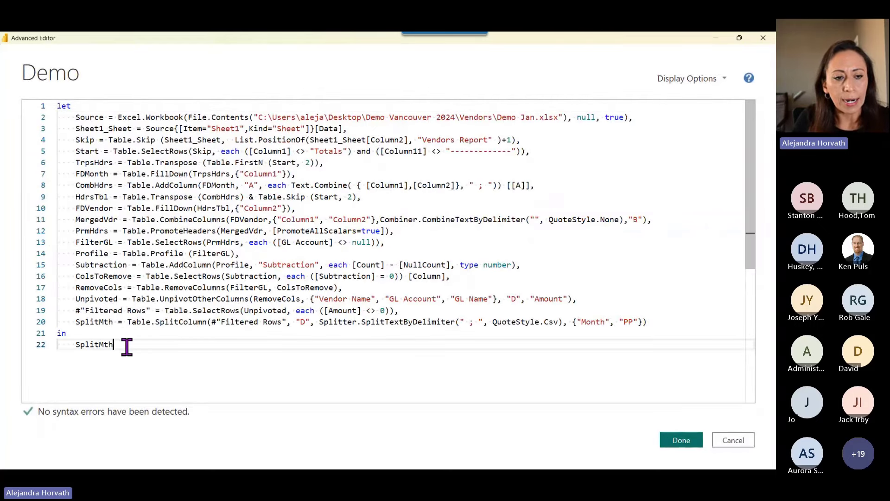
left_click_drag(127, 346, 27, 145)
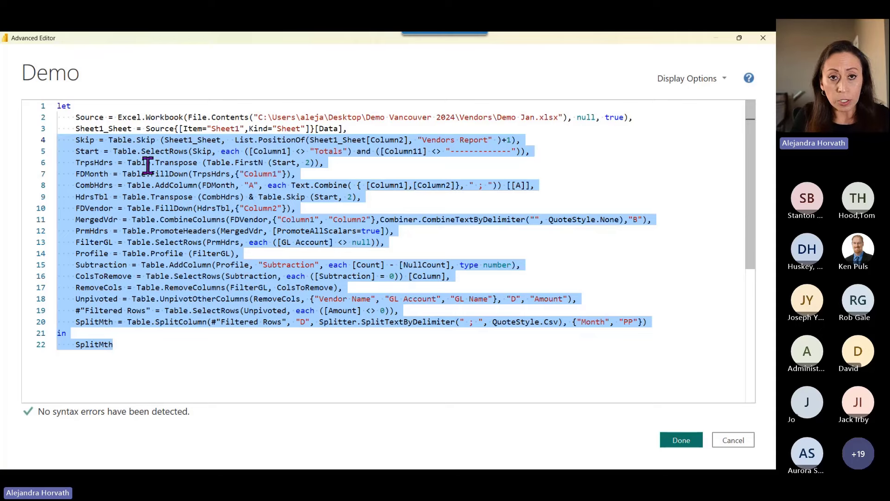
left_click(754, 442)
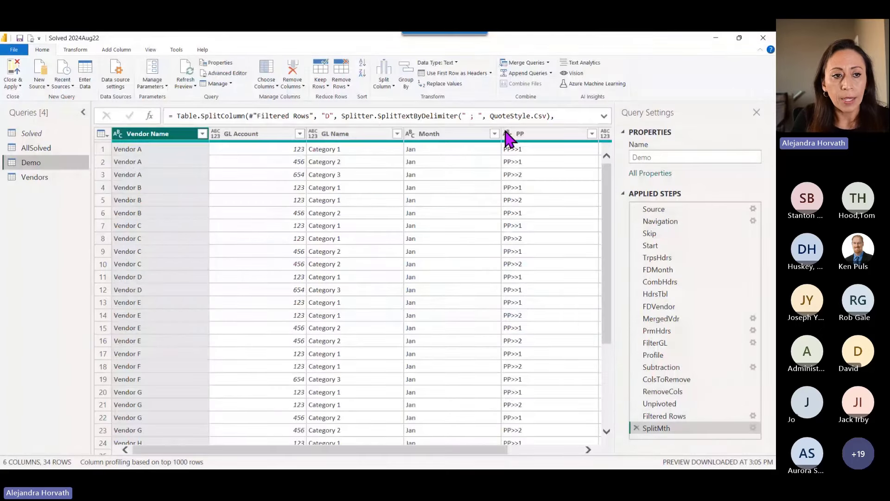
Step: Open the Vendors query's M code in the Advanced Editor and highlight its closing in clause and the returned ExpContent
left_click(50, 186)
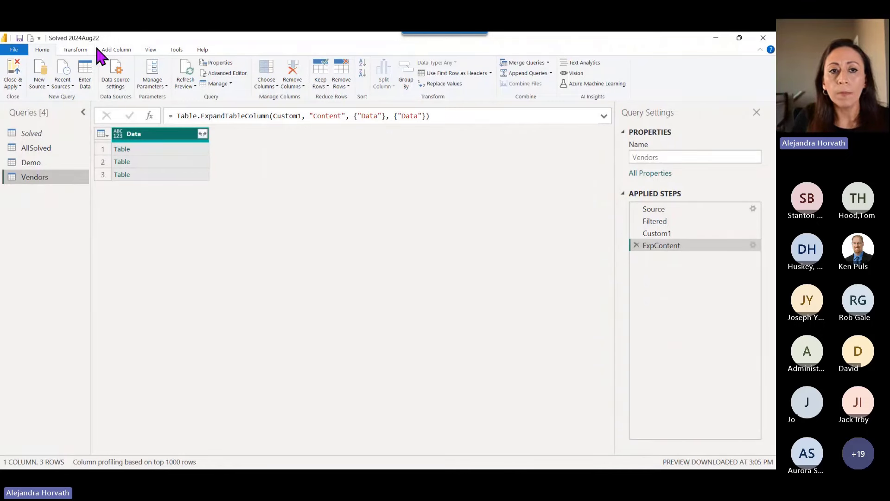
left_click(226, 74)
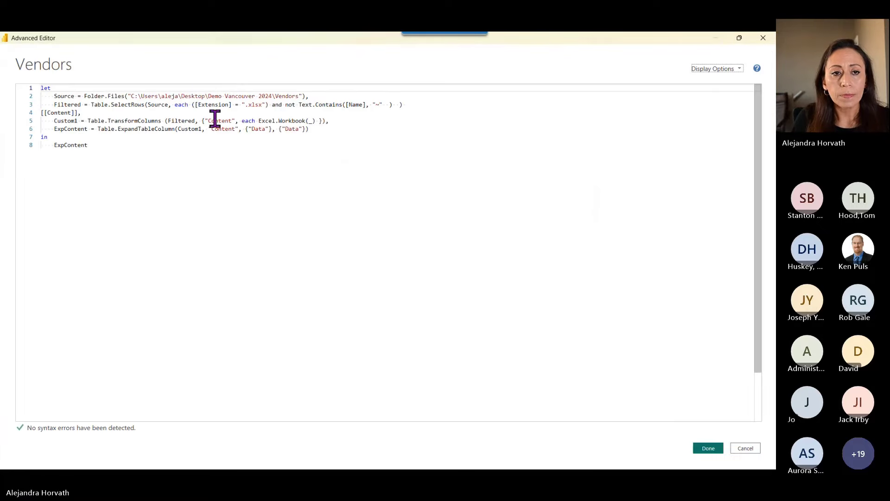
left_click(377, 130)
scroll(379, 130, "up", 2, "ctrl")
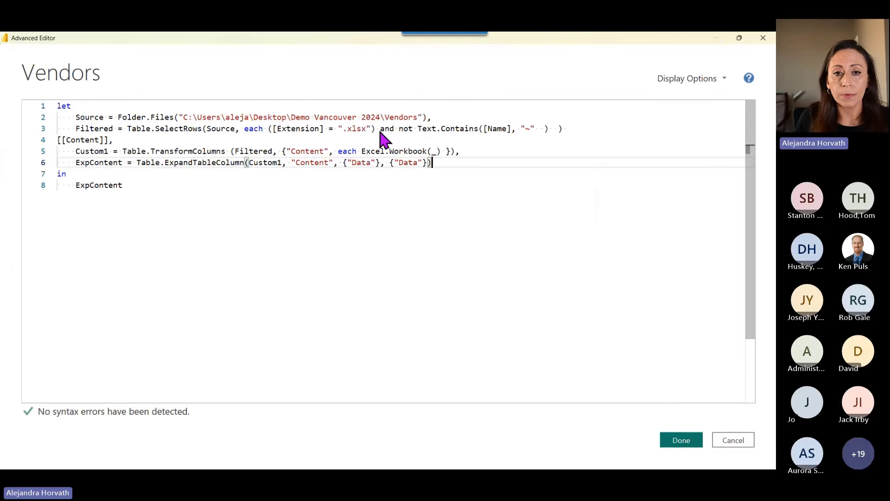
scroll(379, 131, "up", 1, "ctrl")
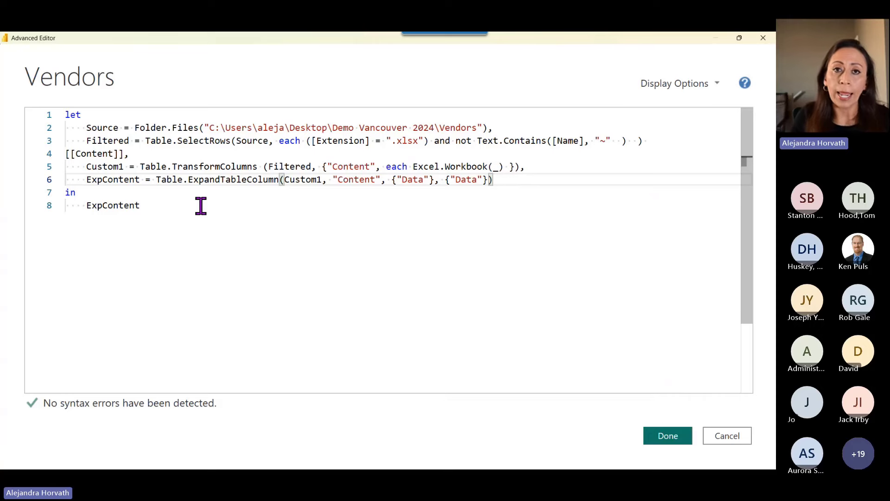
left_click(84, 191)
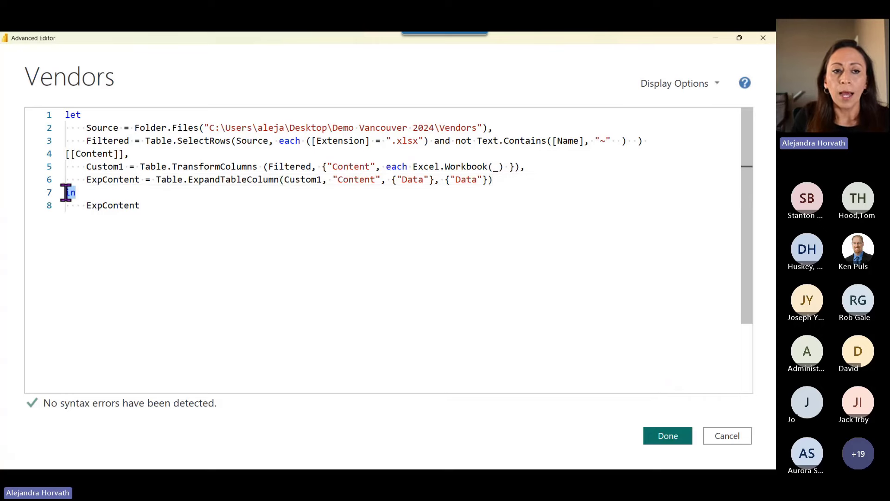
double_click(67, 193)
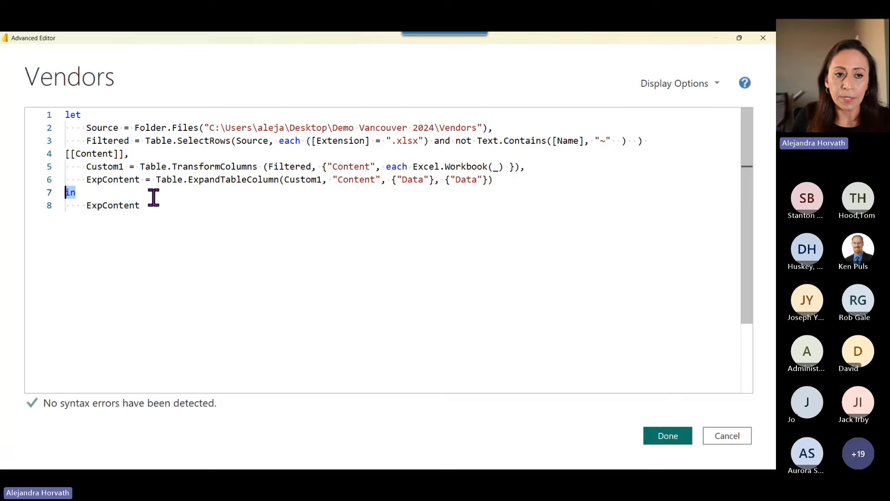
left_click_drag(151, 196, 84, 204)
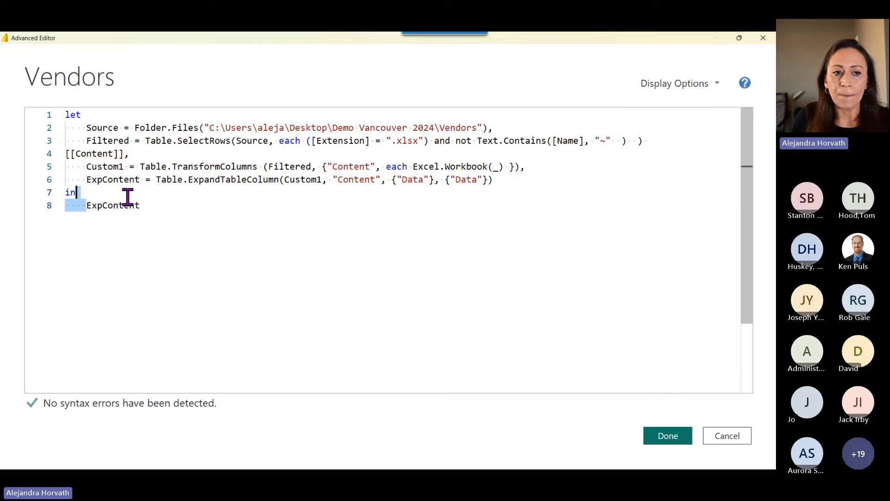
double_click(132, 205)
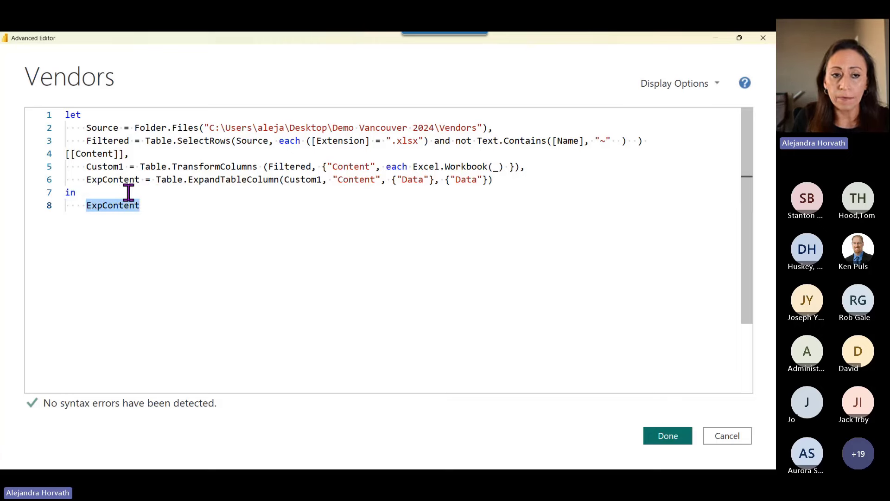
Step: Add a comma after the ExpContent line and paste the Demo query's copied code from Skip through SplitMth below it
left_click(517, 180)
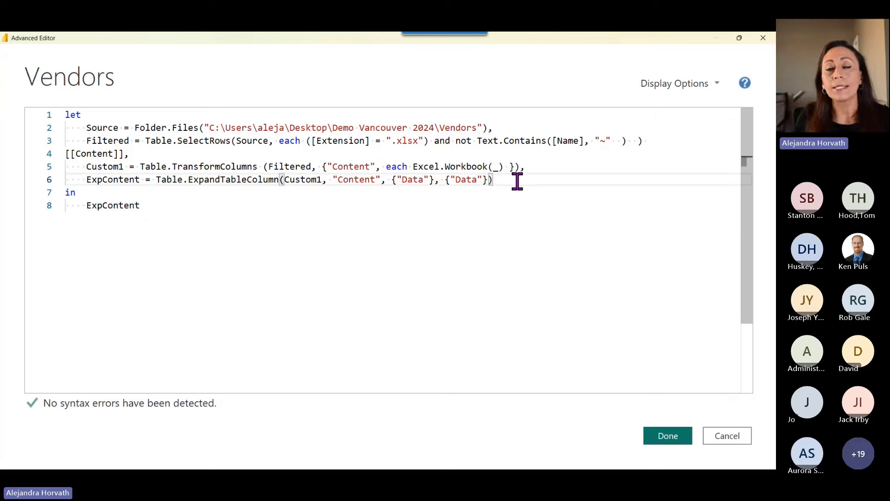
type(",")
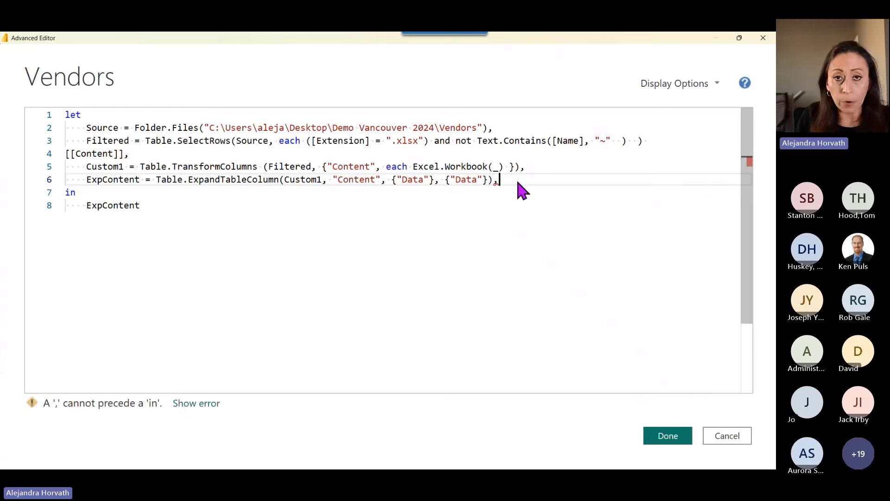
key("Return")
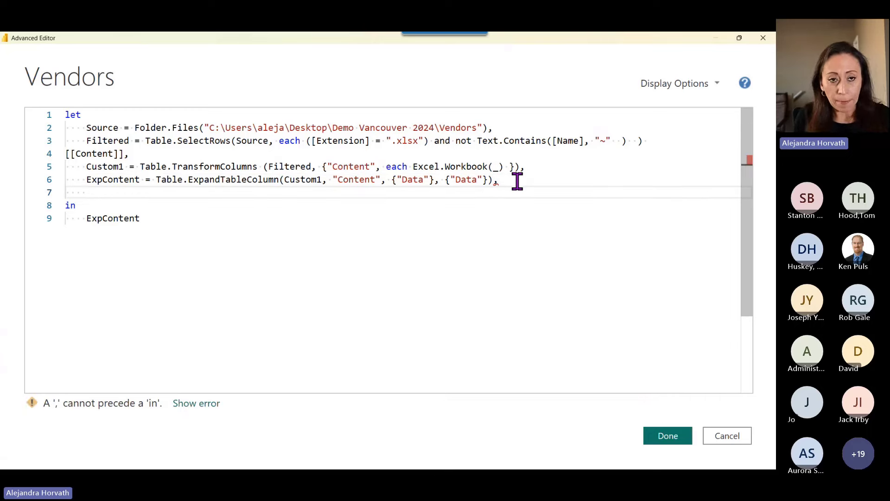
key("ctrl+v")
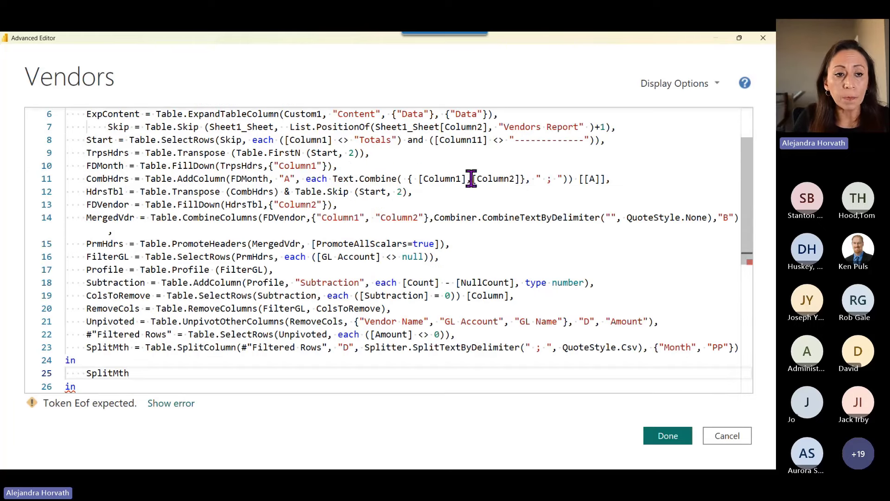
Step: Remove the extra indentation before the pasted Skip line so it aligns with the other steps
scroll(269, 190, "up", 2)
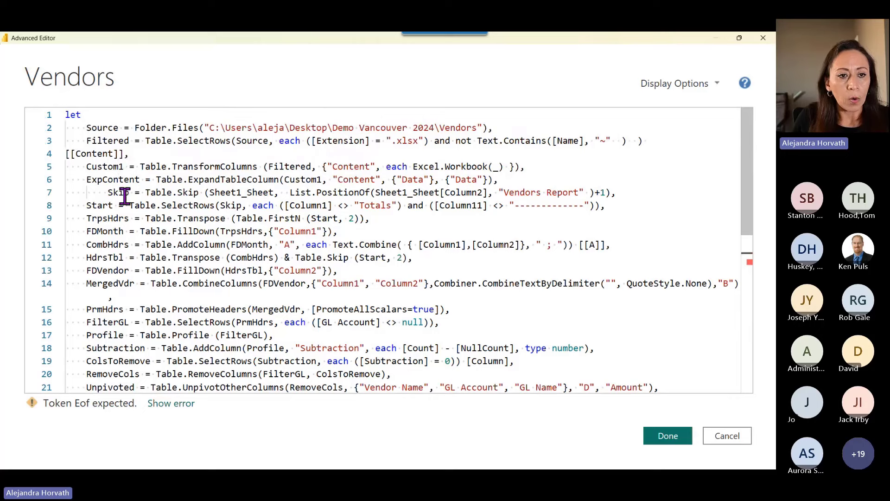
double_click(107, 193)
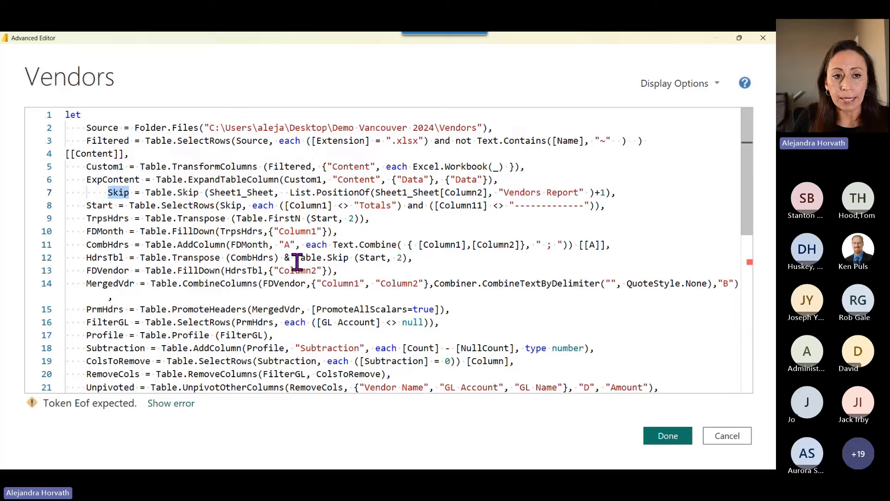
key("Left")
key("BackSpace")
key("BackSpace")
key("BackSpace")
key("BackSpace")
key("BackSpace")
key("BackSpace")
key("BackSpace")
key("BackSpace")
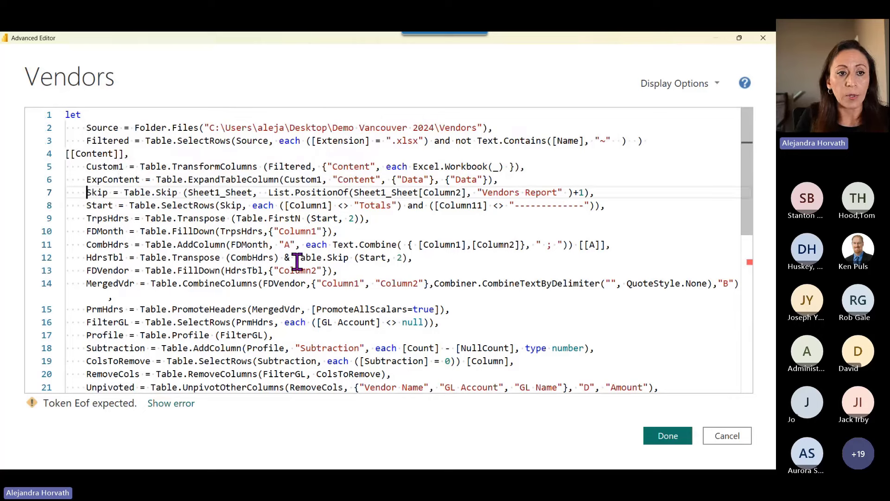
key("ctrl+z")
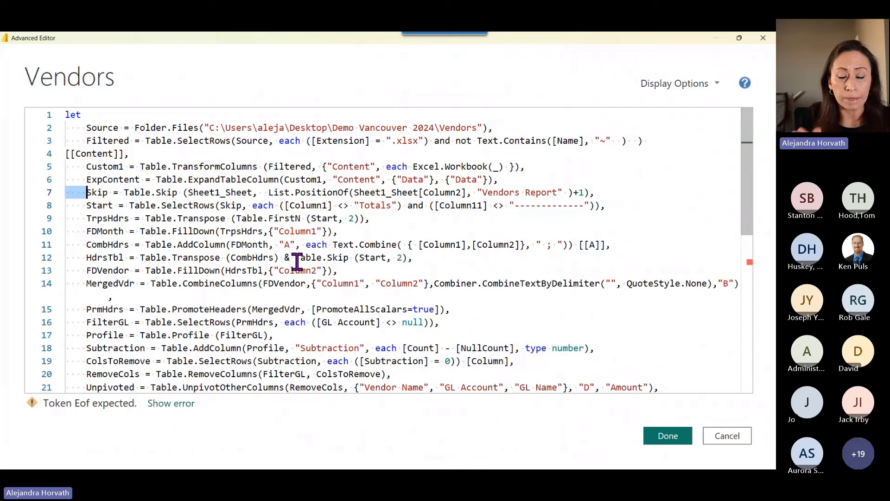
Step: Delete the first argument, Sheet1_Sheet, from the Table.Skip call in the Skip line
key("Right")
key("Right")
key("Right")
key("Right")
key("Right")
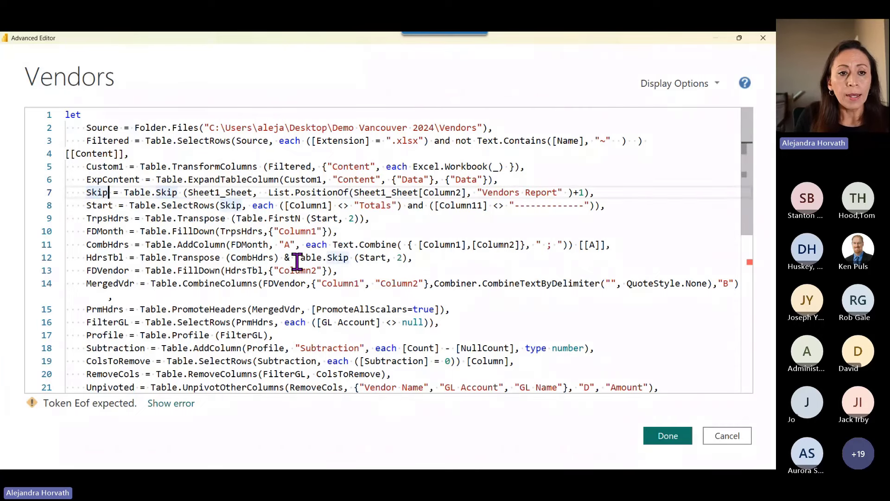
key("Right")
key("Right")
key("Right")
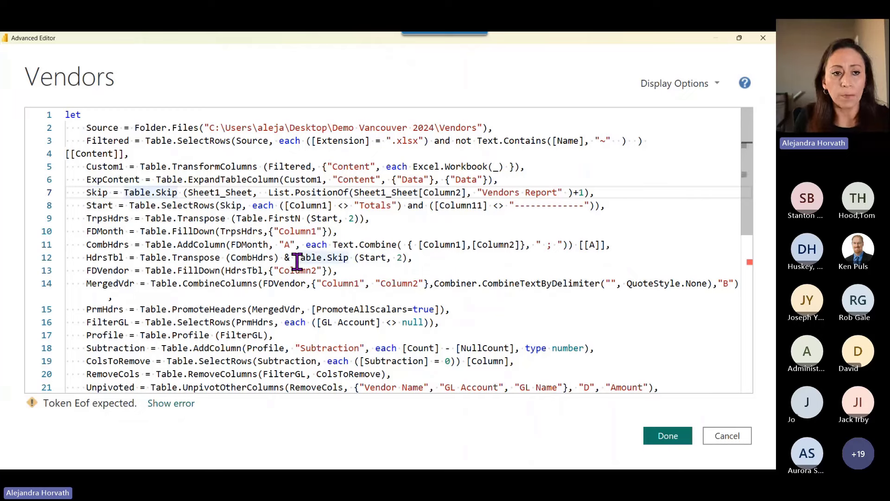
key("Right")
key("Right")
key("Right")
key("Right")
key("Right")
key("Right")
key("Right")
key("Right")
key("Right")
key("Right")
key("Right")
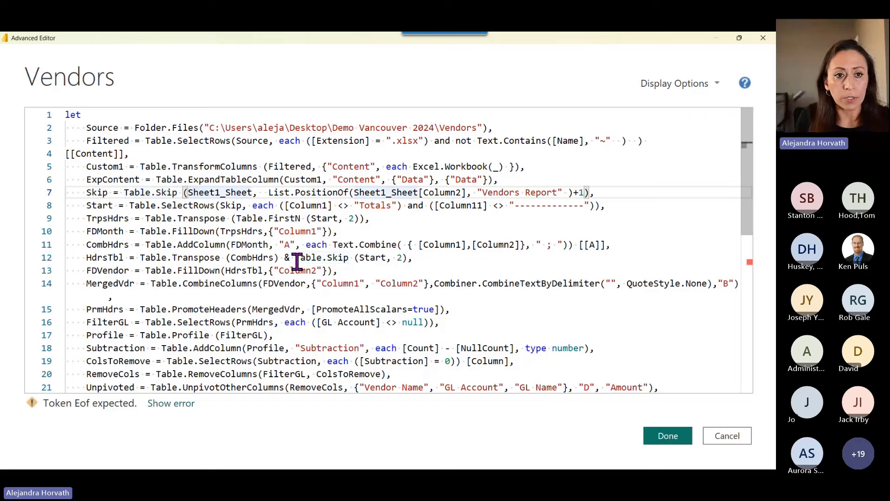
key("Right")
key("shift+Right")
key("shift+Right")
key("shift+Right")
key("shift+Right")
key("shift+Right")
key("shift+Right")
key("shift+Right")
key("shift+Right")
key("shift+Right")
key("shift+Right")
key("shift+Right")
key("shift+Right")
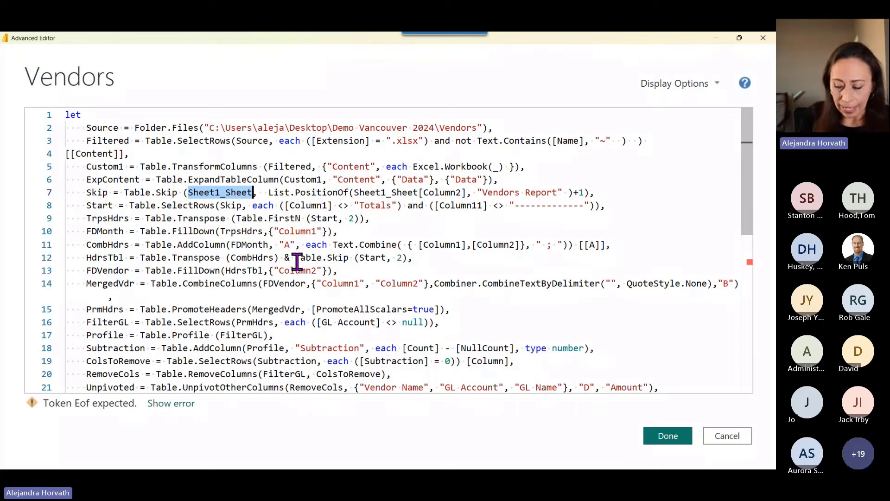
key("Delete")
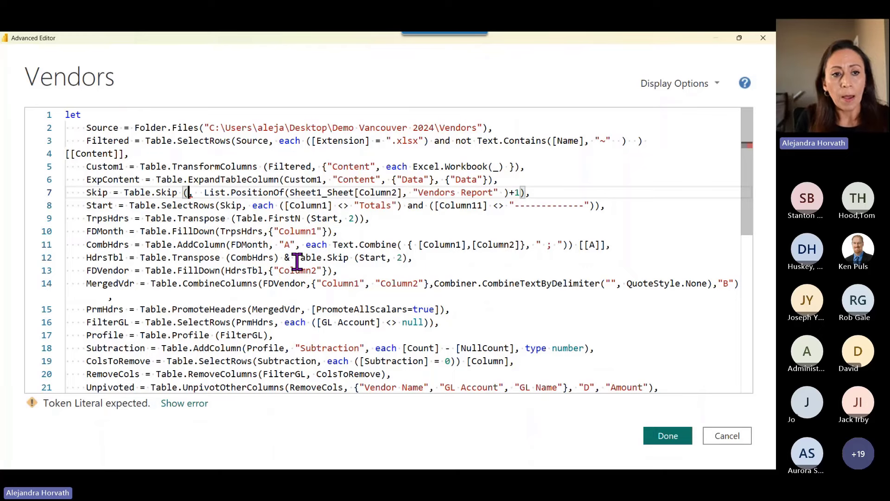
Step: Insert two blank lines above the Skip line and start a Table.TransformColumns call with an open parenthesis there
key("Home")
key("Return")
key("Return")
key("Up")
key("Up")
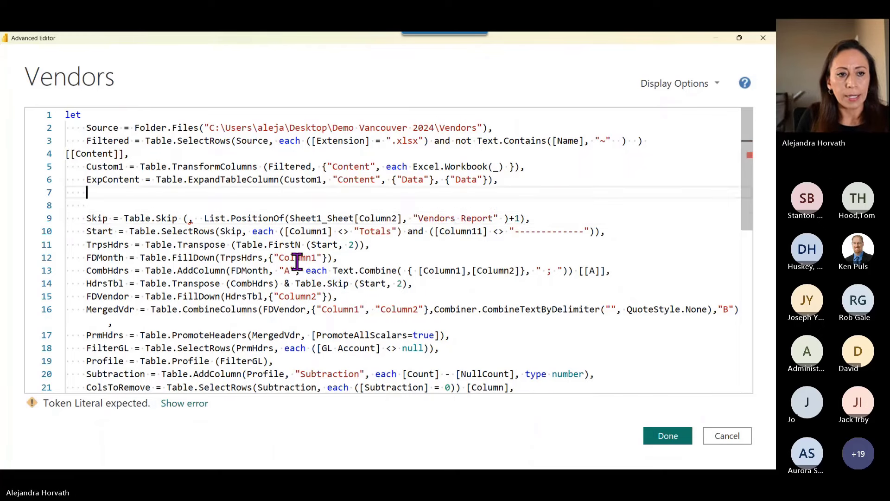
type("Ta")
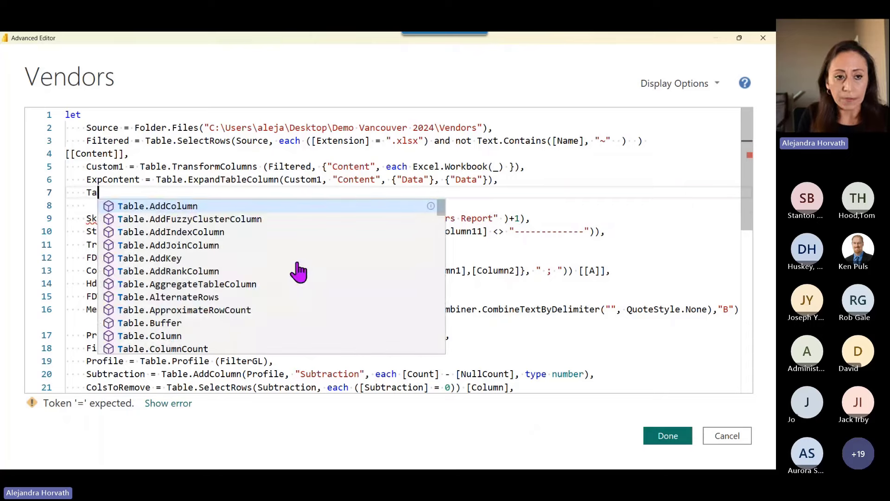
scroll(299, 272, "down", 5)
scroll(299, 271, "up", 5)
type("rans")
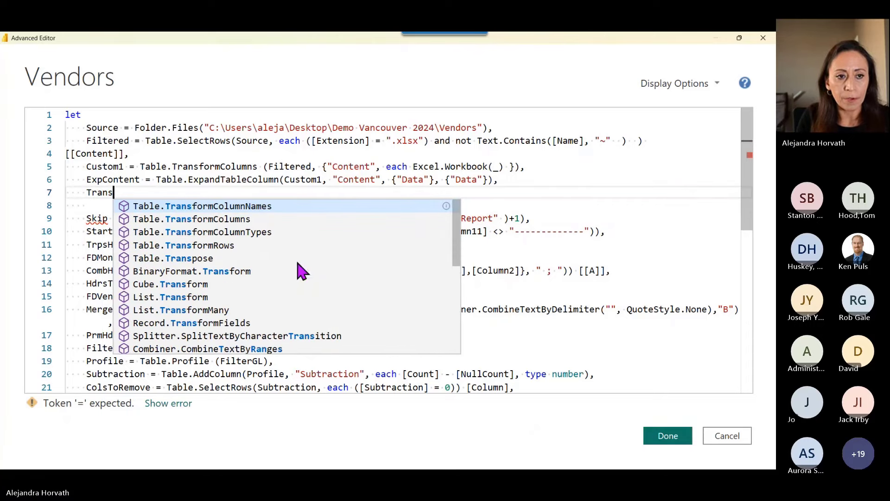
key("Down")
key("Tab")
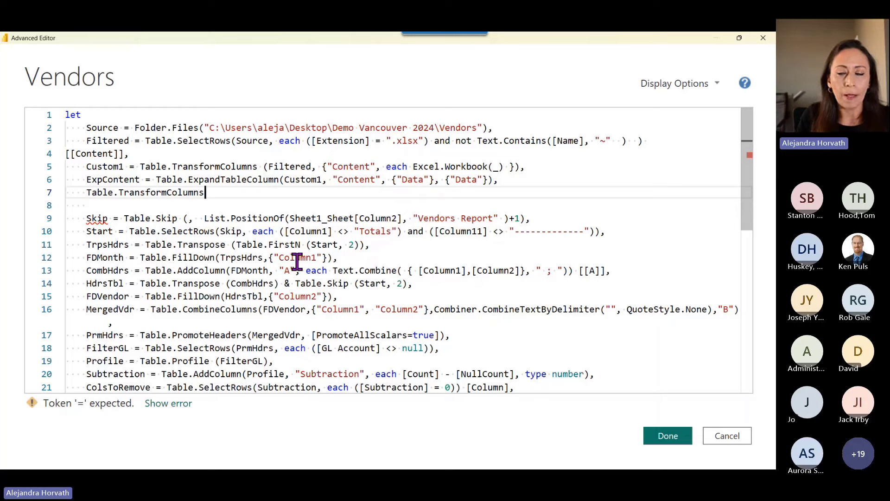
type("(")
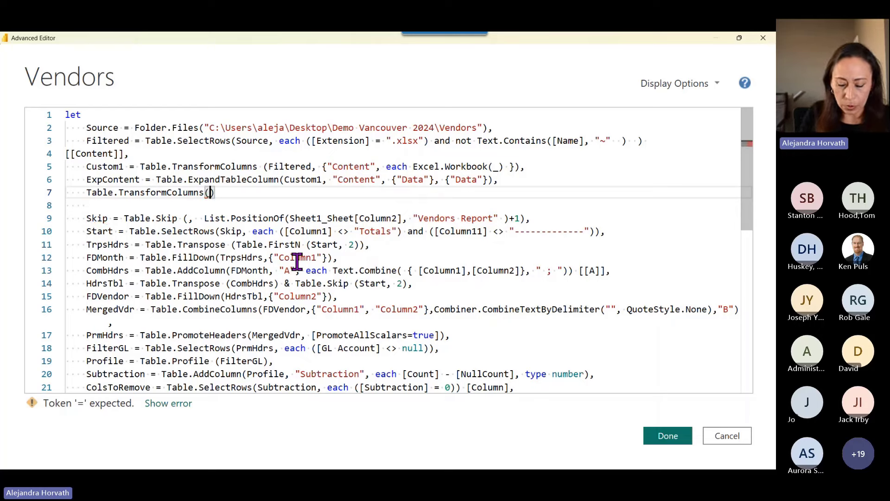
key("Delete")
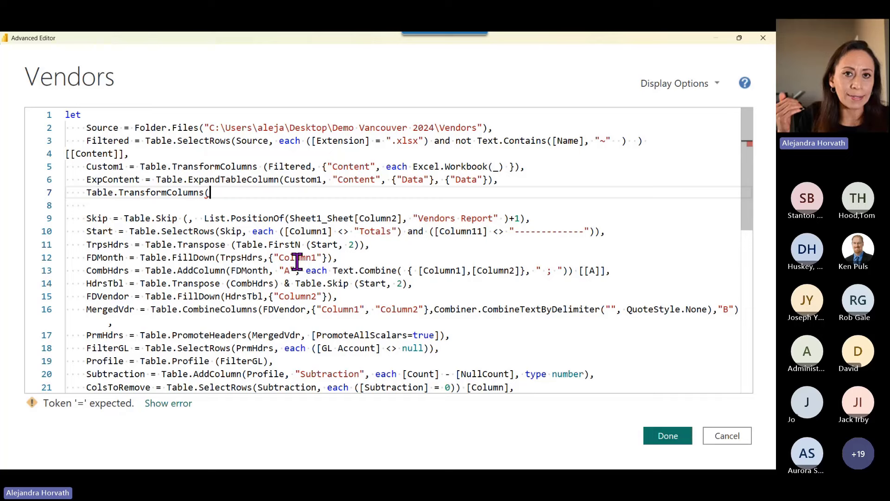
Step: Continue the Table.TransformColumns call with ExpContent, {"Data", each, leaving the curly brace and parenthesis unclosed
type("Ex")
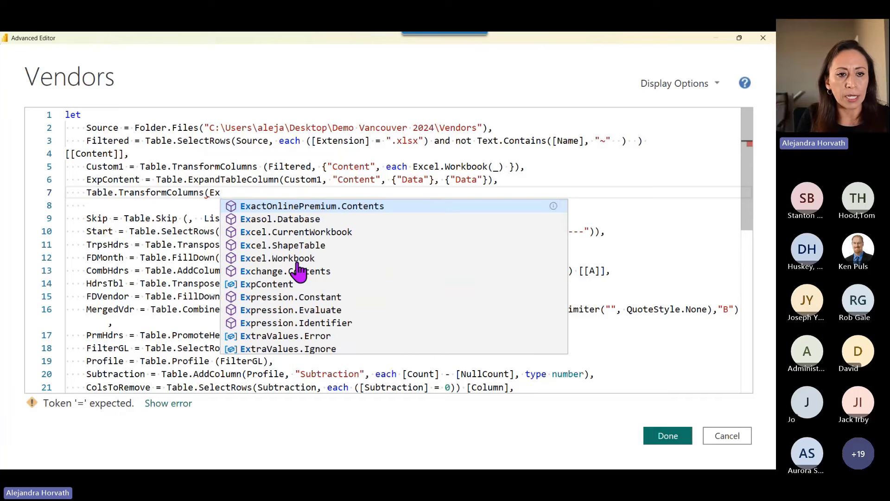
type("p")
key("Tab")
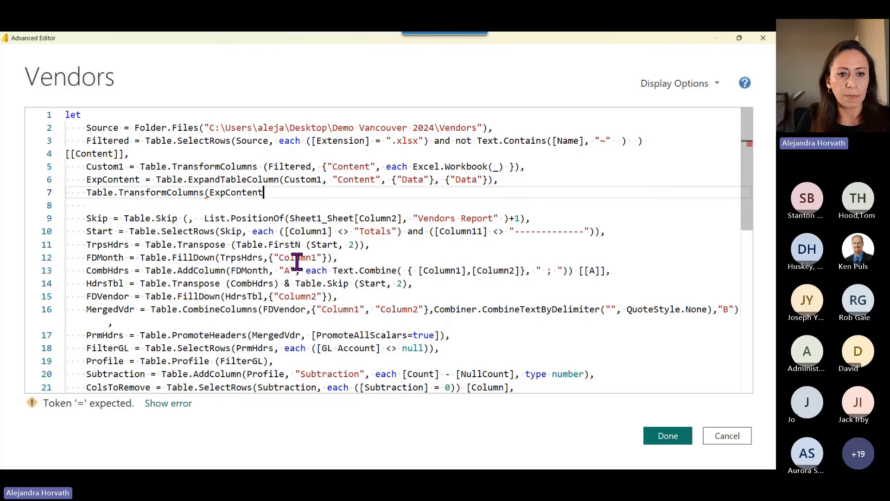
type(", ")
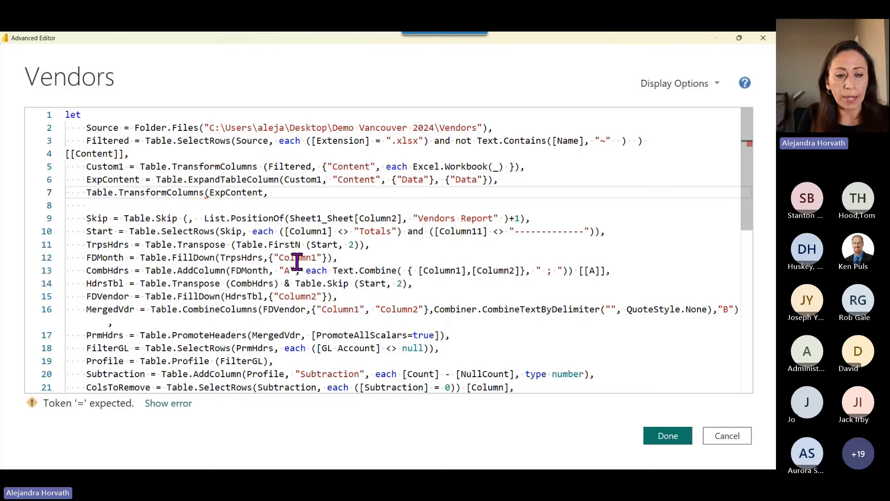
type("{")
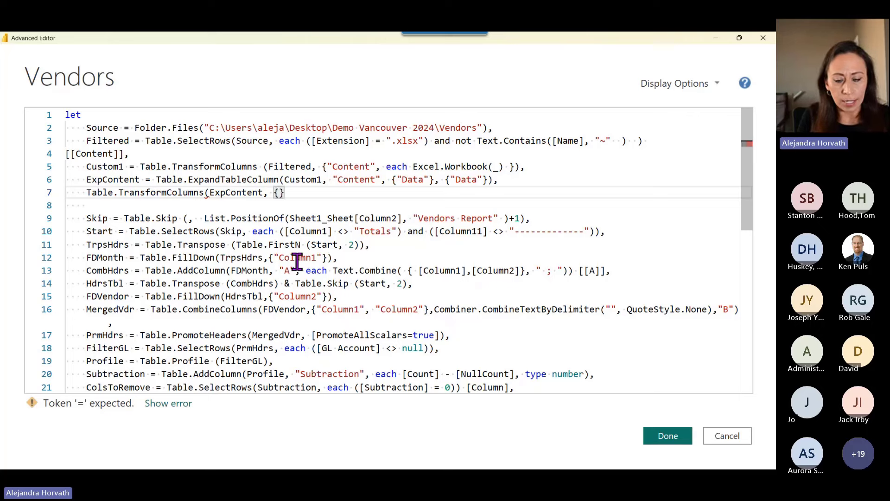
type("\"")
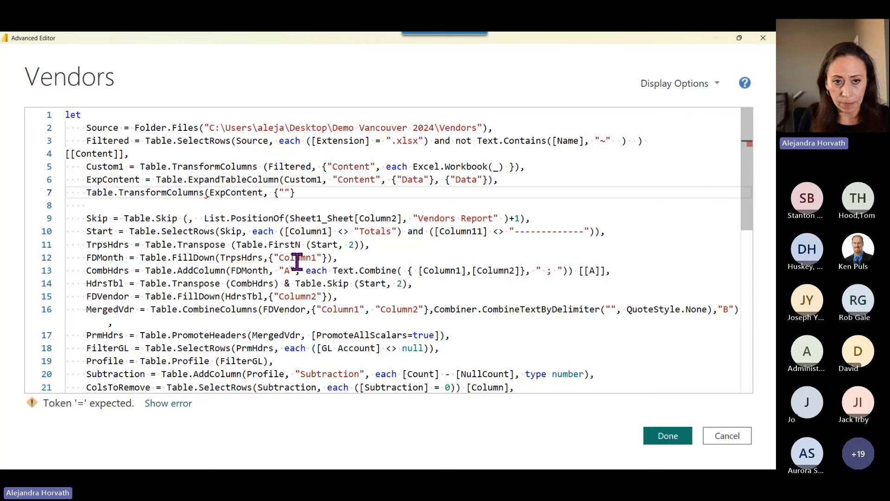
type("Data\"")
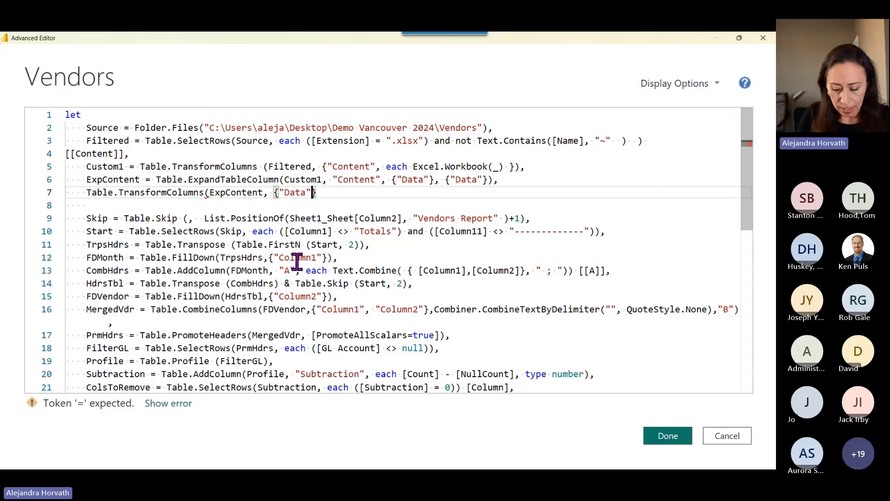
type(", eh")
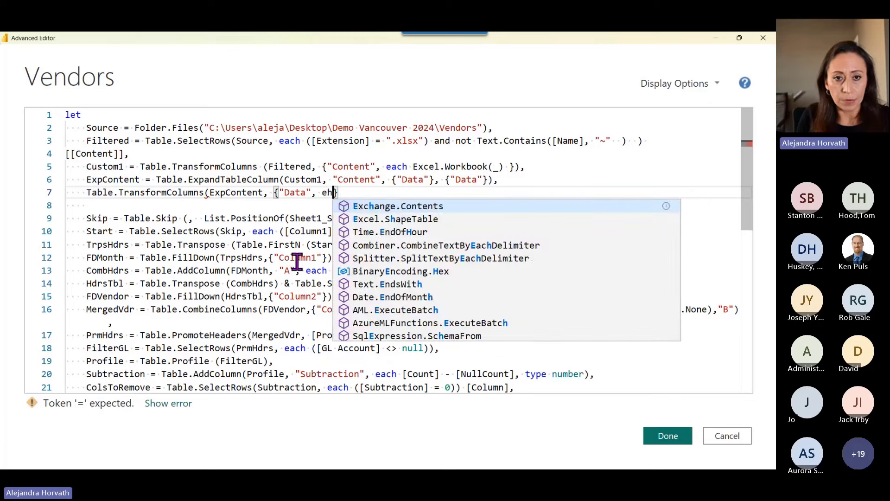
key("BackSpace")
type("ach")
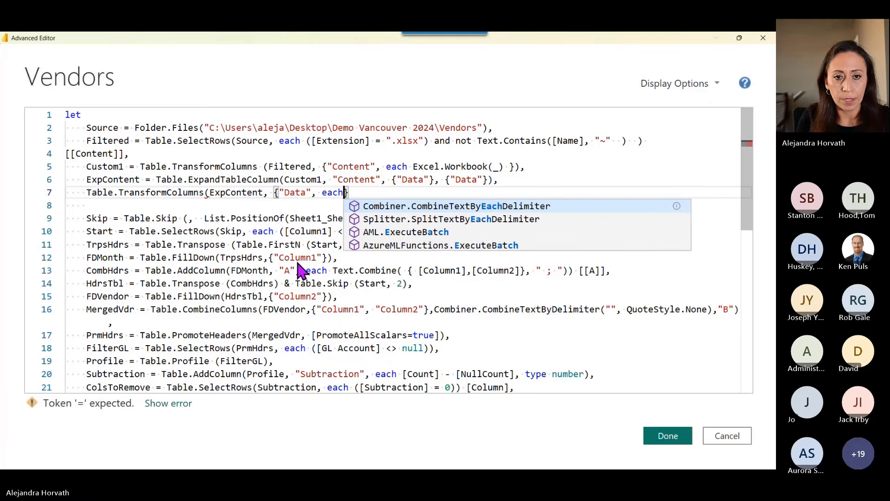
key("Delete")
Step: Add the keyword let on the blank line above Skip to open the nested expression
key("Right")
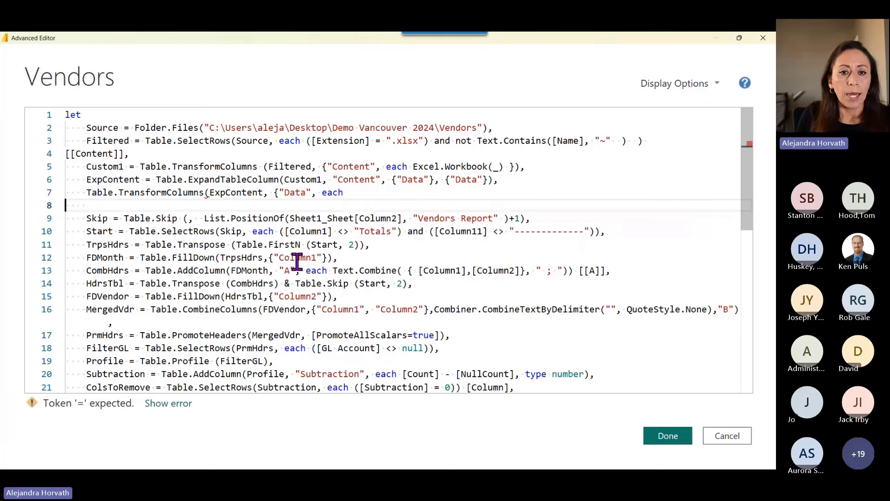
key("Right")
key("Right")
key("Right")
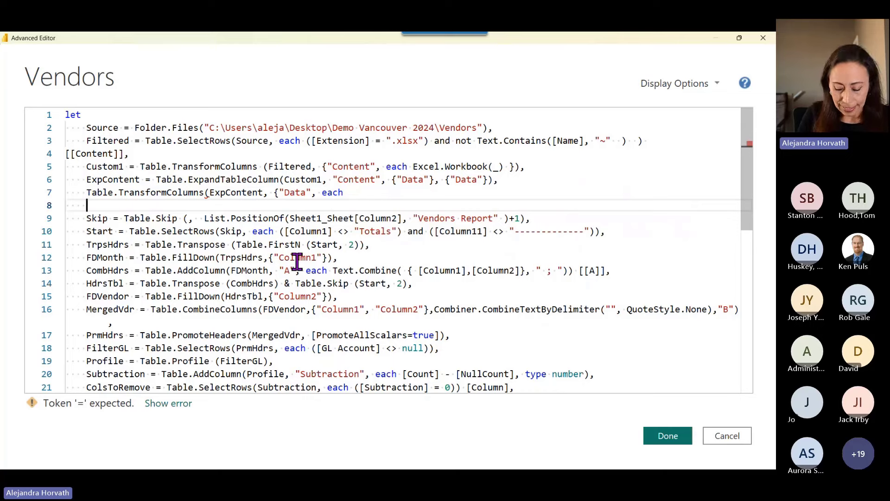
type("let")
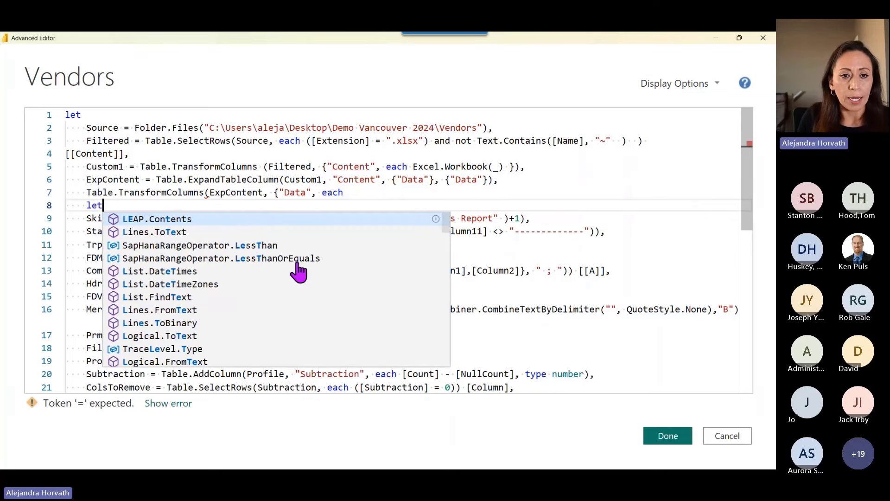
key("Escape")
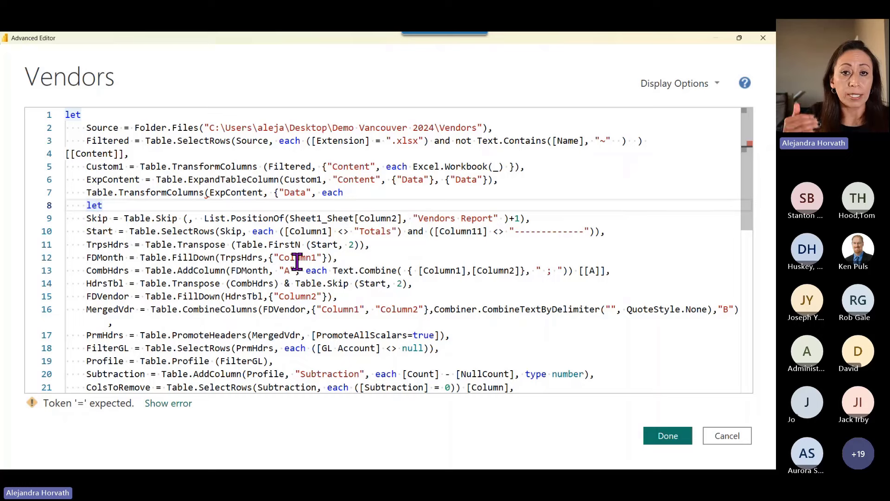
Step: Insert an underscore as the first argument of Table.Skip in the Skip line
key("Down")
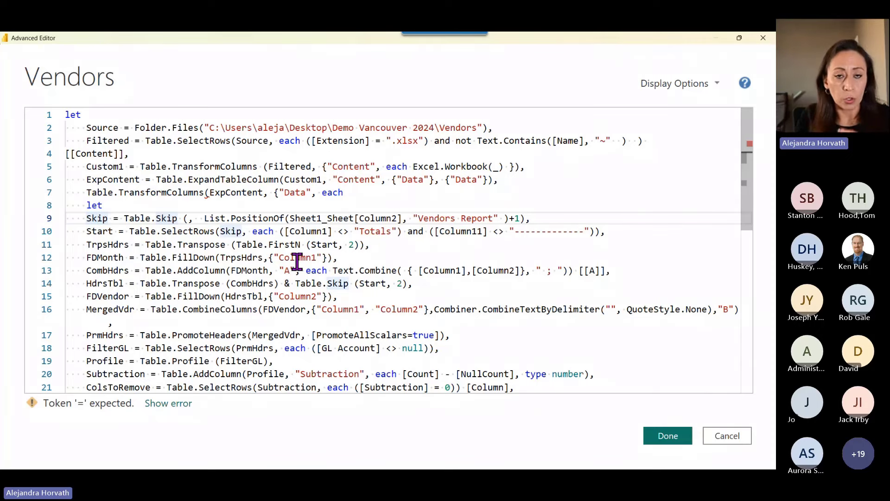
key("Right")
key("Right")
key("Right")
key("Right")
key("Right")
key("Right")
key("Right")
key("Right")
key("Right")
key("Right")
key("Right")
key("Right")
key("Right")
key("Right")
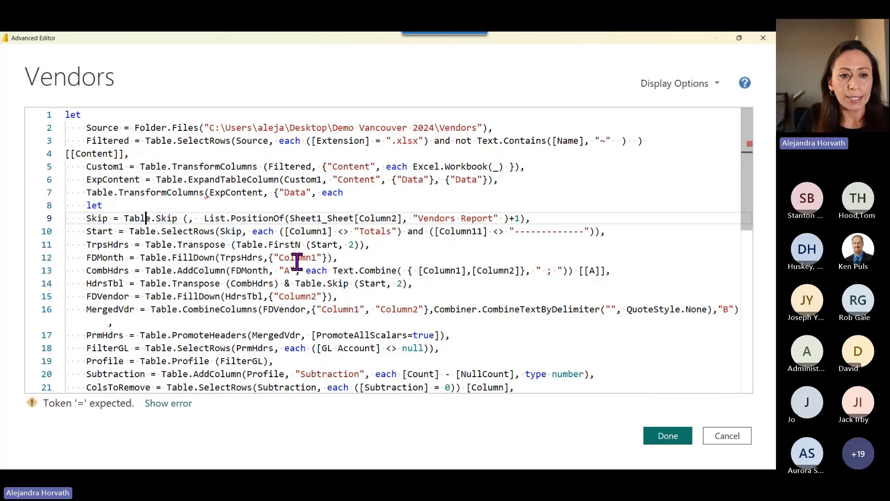
key("Right")
key("Right")
key("Right")
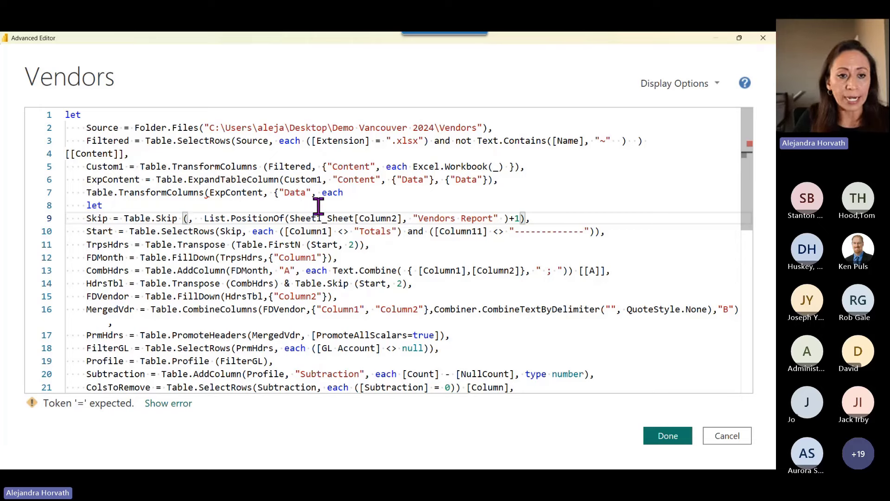
type("_")
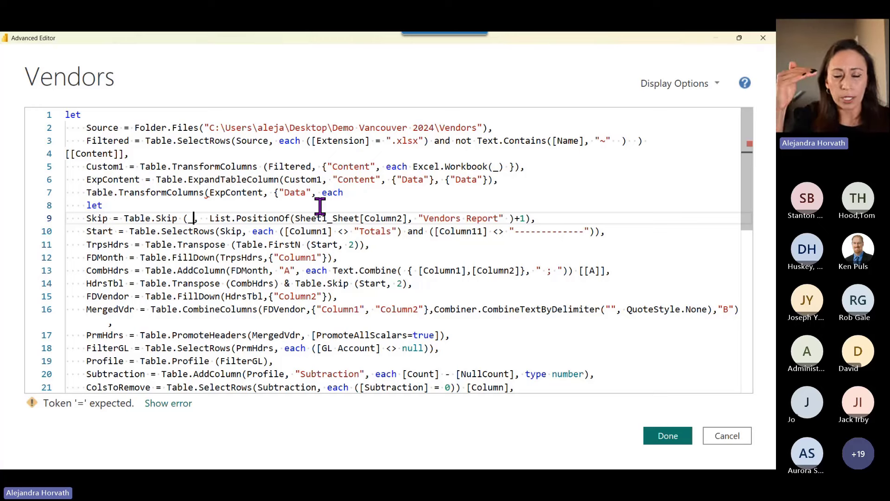
Step: Replace Sheet1_Sheet with an underscore inside List.PositionOf in the Skip line, keeping the [Column2] reference
key("Right")
key("Right")
key("Right")
key("Right")
key("Right")
key("Right")
key("Right")
key("Right")
key("Right")
key("Right")
key("Right")
key("Right")
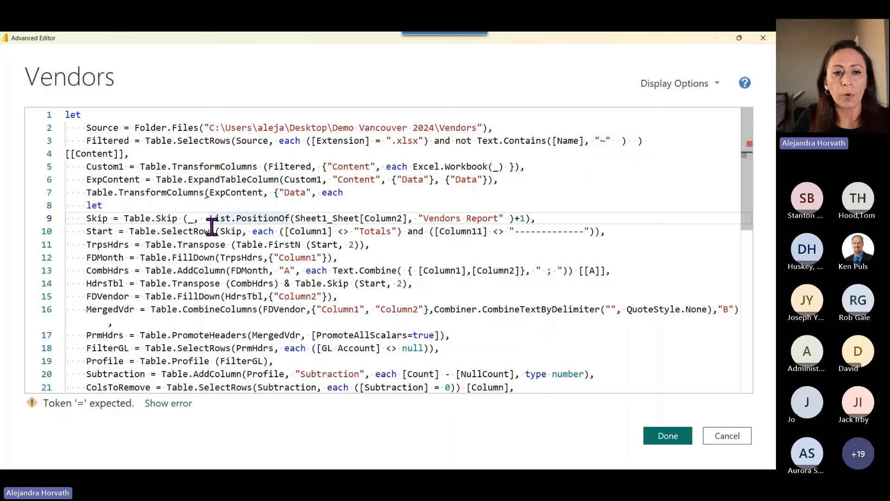
left_click_drag(295, 219, 359, 220)
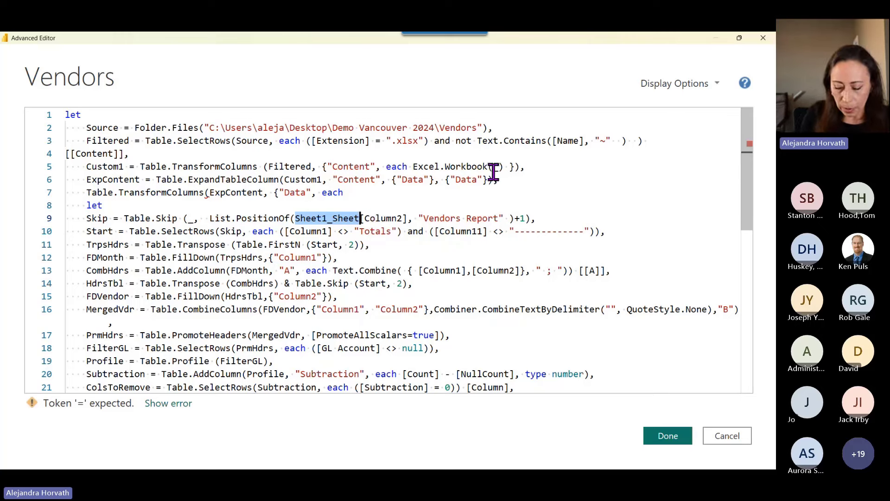
type("_")
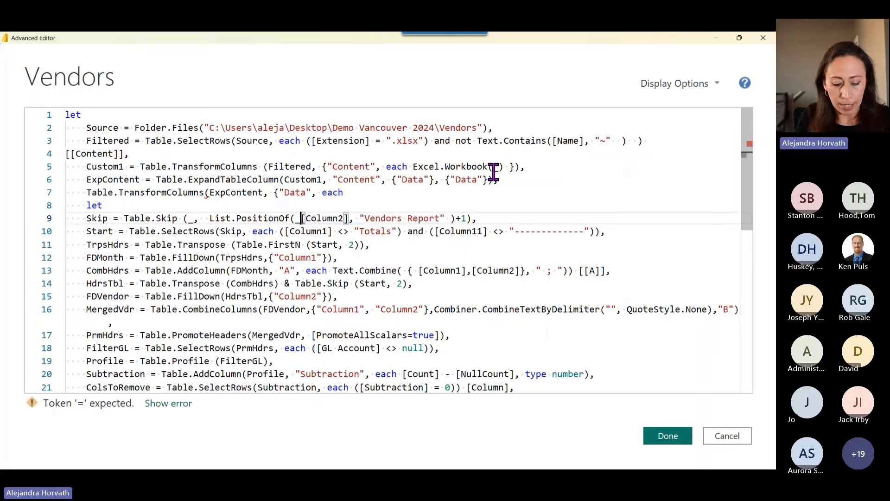
key("Right")
key("shift+Right")
key("shift+Right")
key("shift+Right")
key("shift+Right")
key("shift+Right")
key("shift+Right")
key("shift+Right")
key("shift+Right")
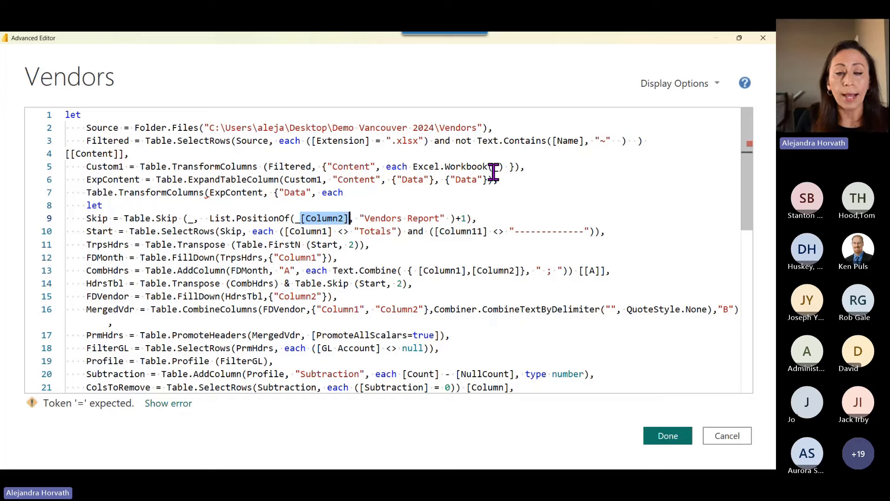
key("Up")
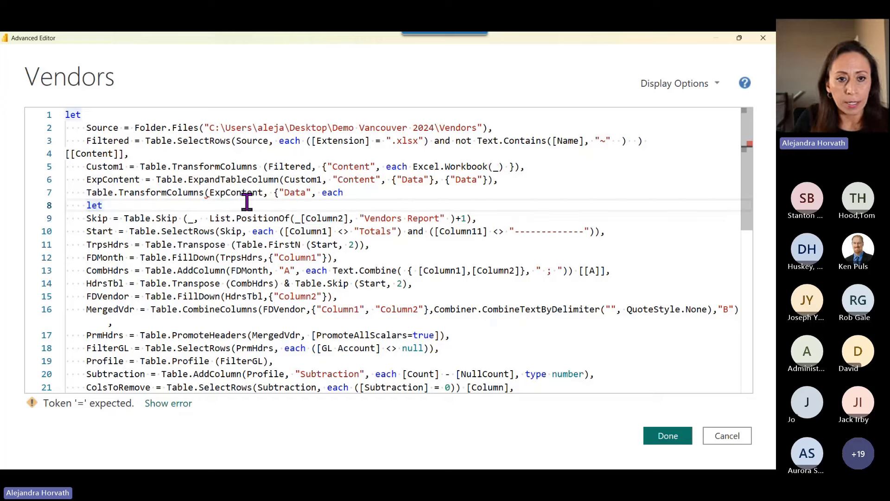
left_click(207, 195)
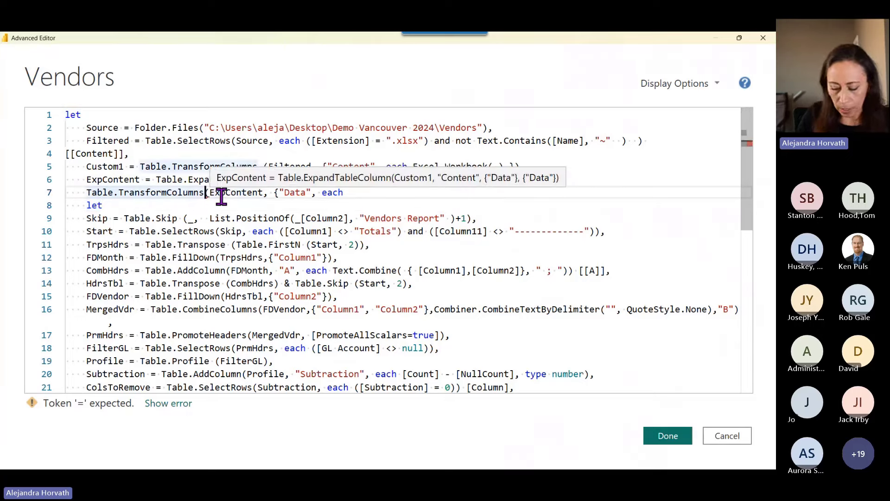
type("=")
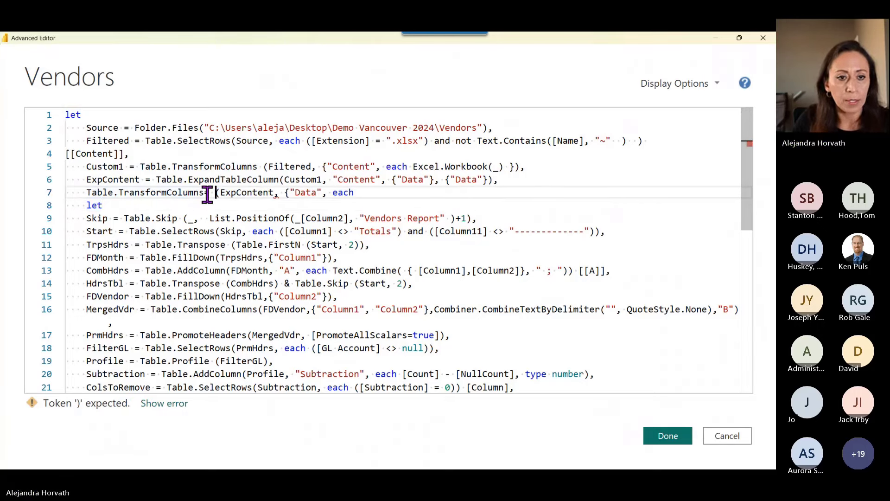
left_click(205, 193)
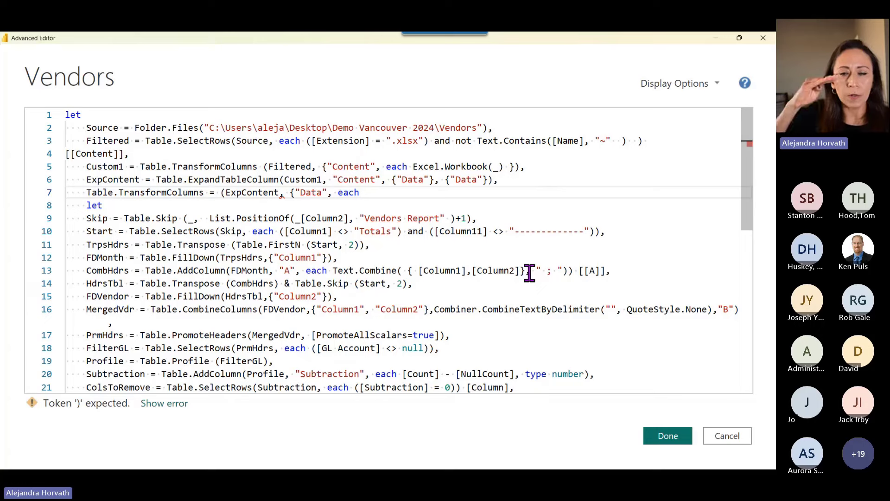
key("shift+Right")
key("shift+Right")
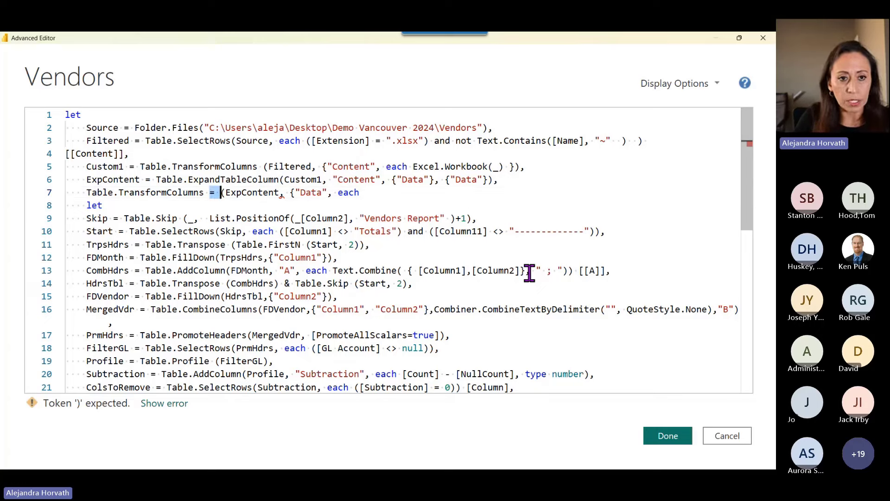
key("BackSpace")
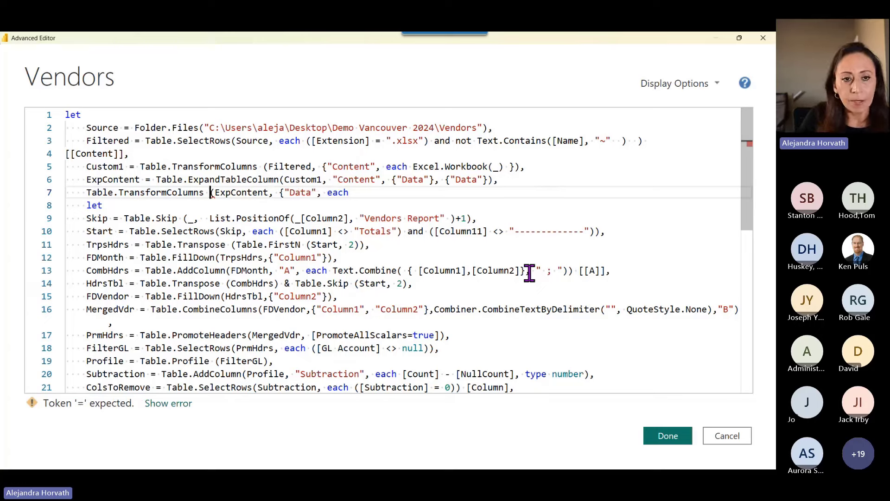
key("shift+Right")
key("Left")
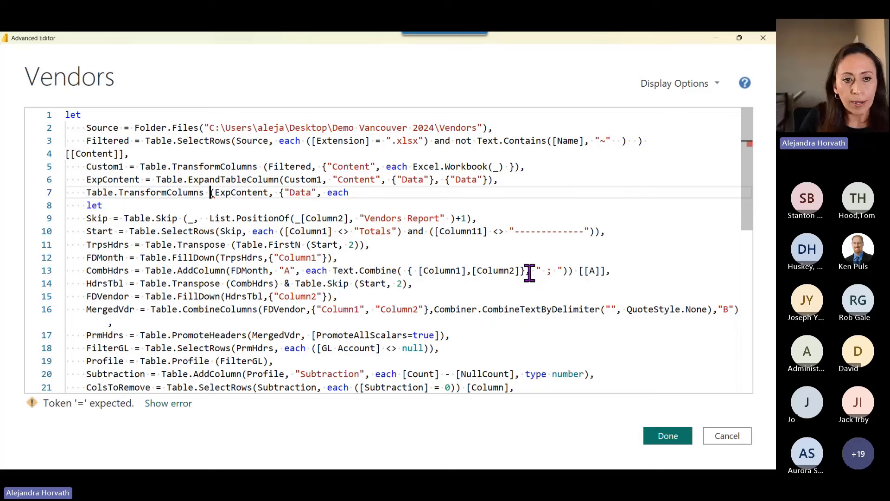
key("shift+Right")
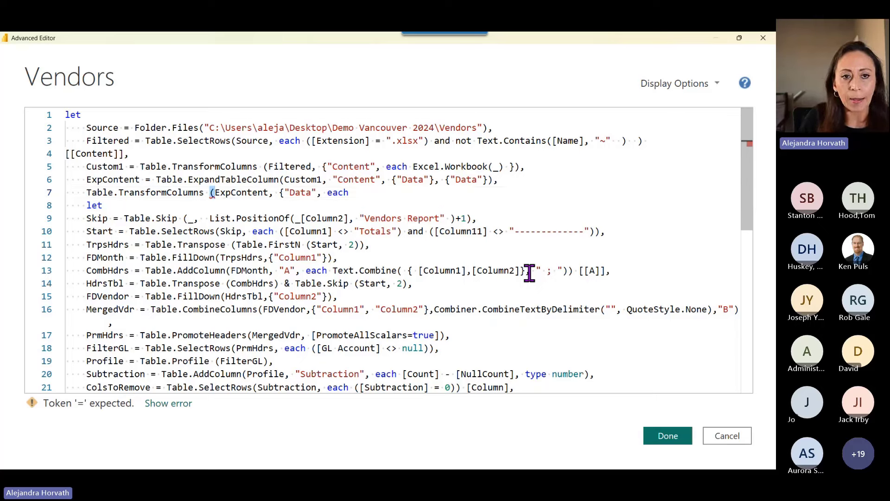
key("Left")
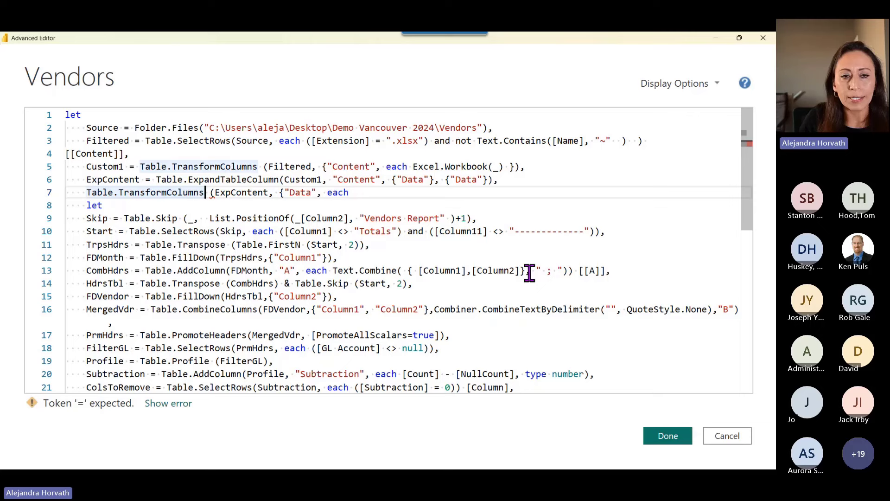
Step: Insert an equals sign between Table.TransformColumns and the opening parenthesis before ExpContent
type("+")
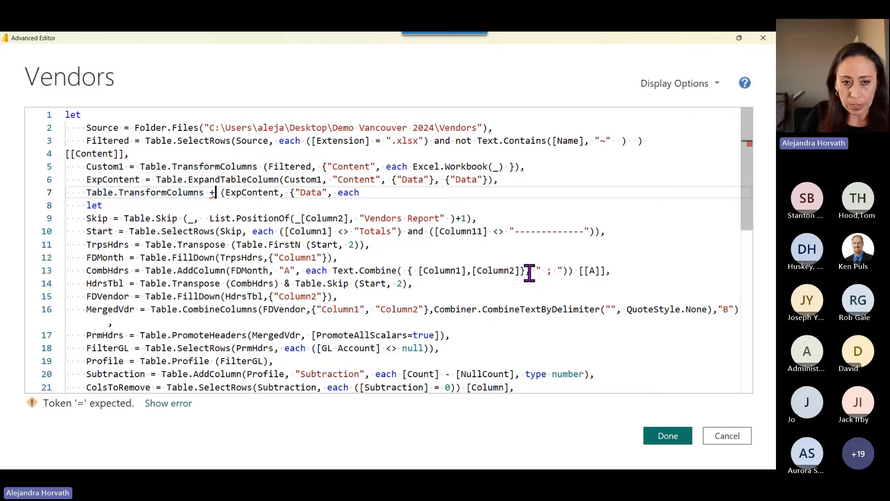
key("BackSpace")
type("=")
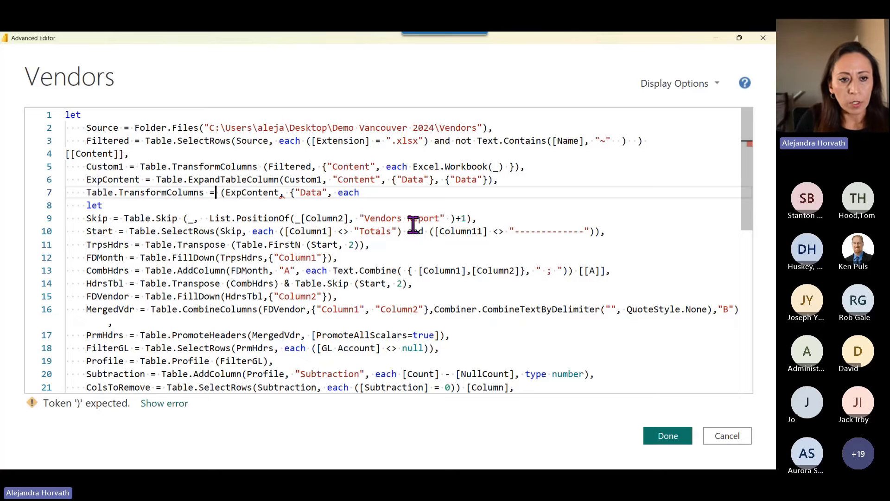
Step: Review the nested expression down to its closing in lines and compare the ExpContent step name with the query's final output
scroll(190, 227, "down", 1)
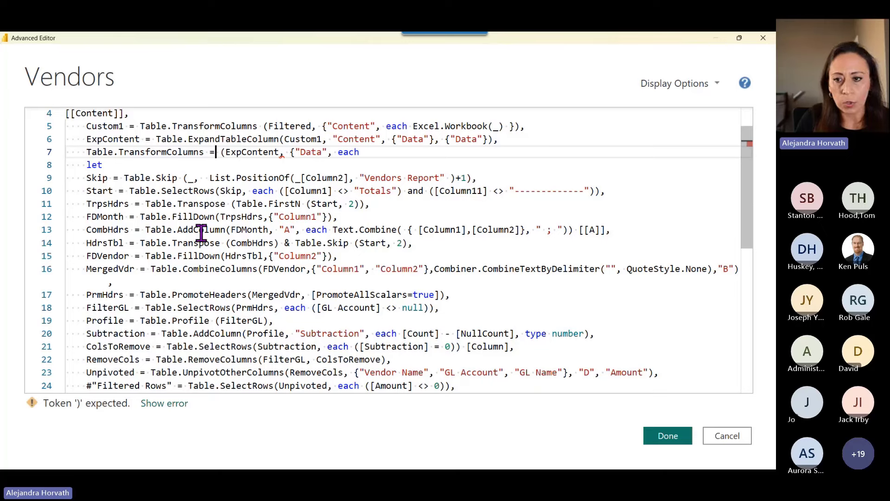
scroll(201, 235, "down", 3)
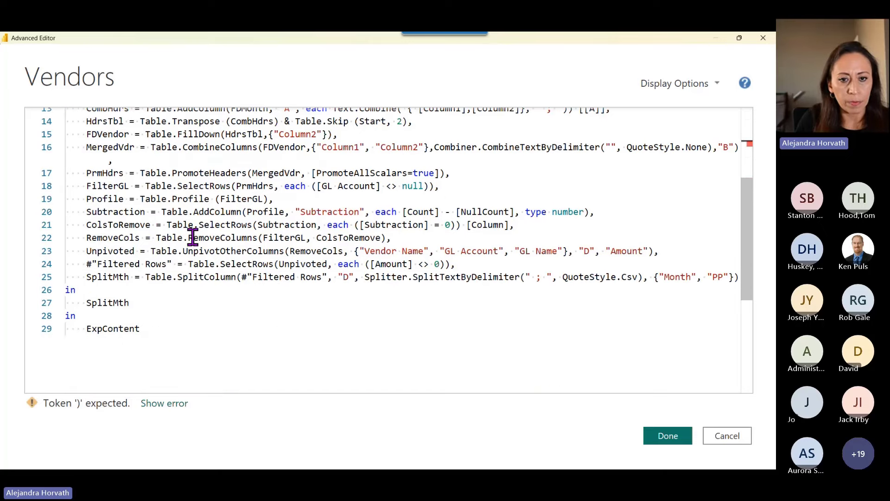
left_click(152, 303)
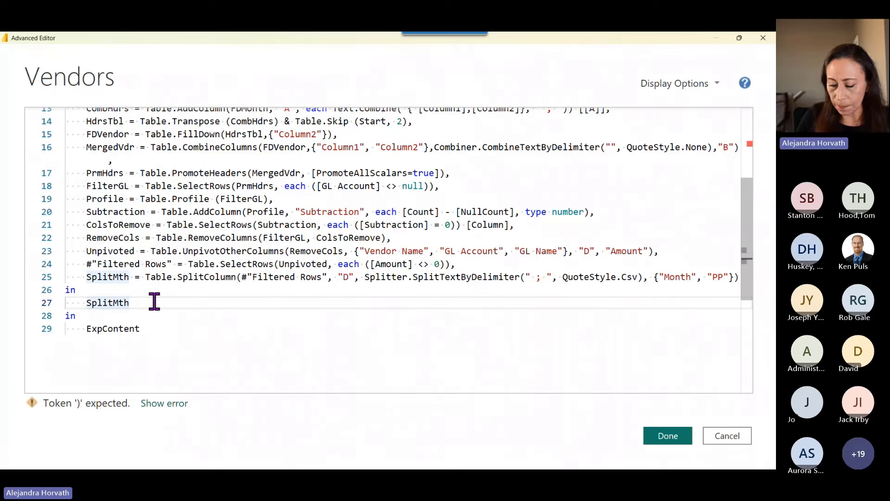
key("ctrl+minus")
scroll(180, 246, "up", 3)
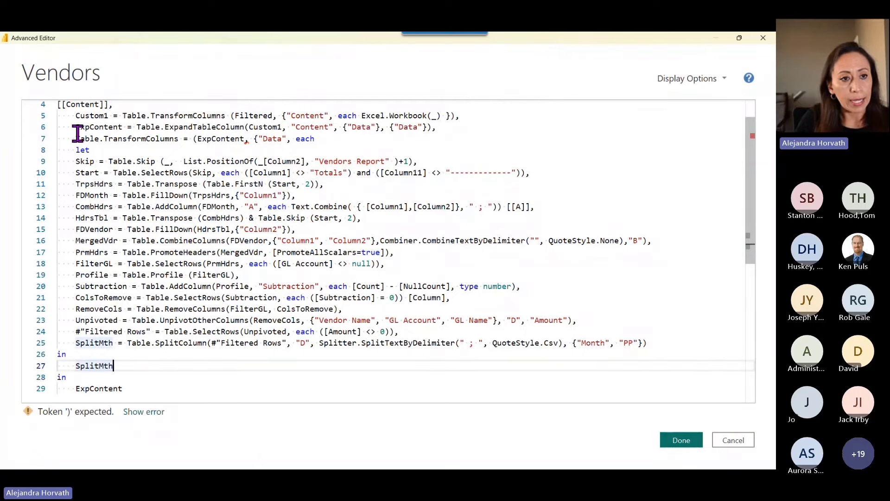
left_click_drag(75, 127, 122, 127)
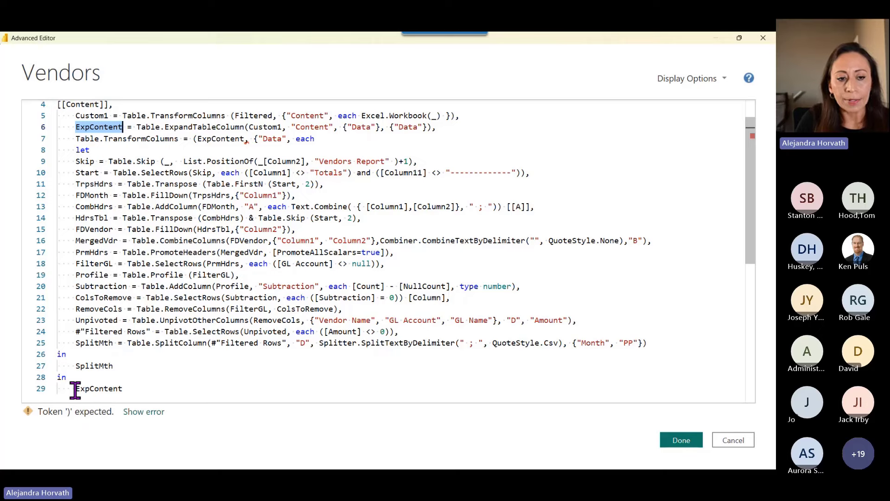
left_click_drag(75, 390, 124, 385)
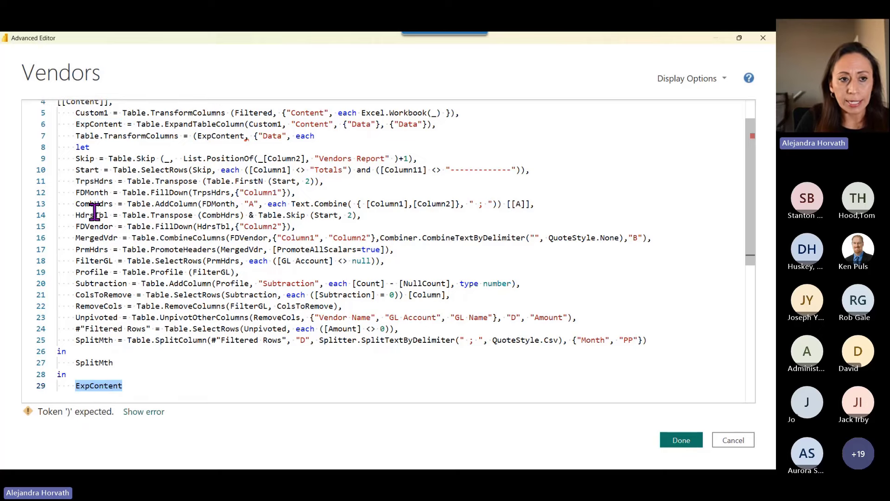
Step: Remove the misplaced equals sign after Table.TransformColumns and assign the expression to a step named Tranformation
left_click(75, 136)
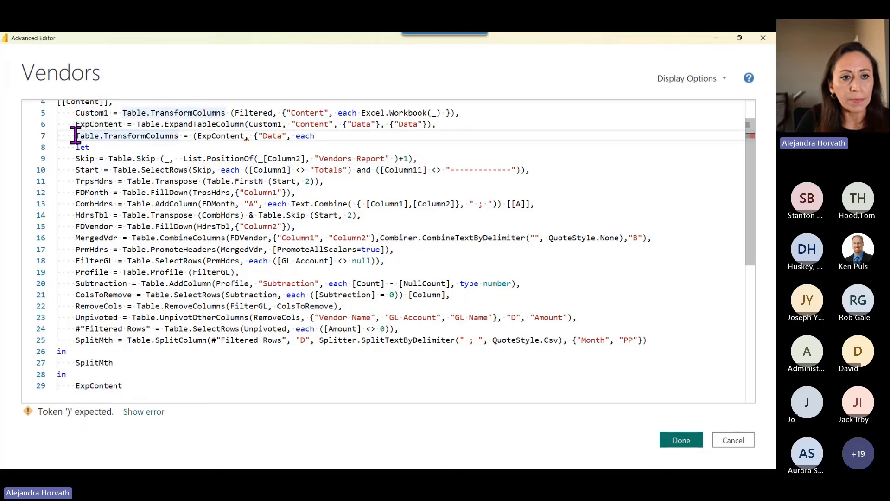
left_click(193, 135)
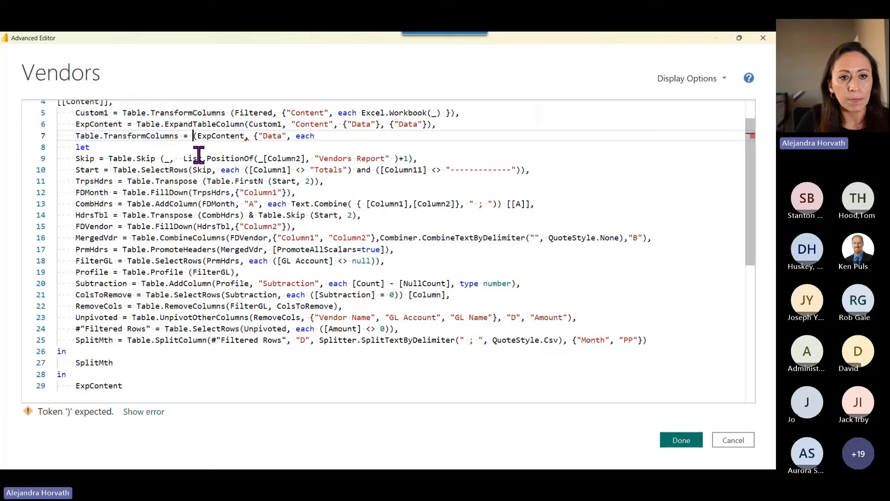
key("BackSpace")
key("BackSpace")
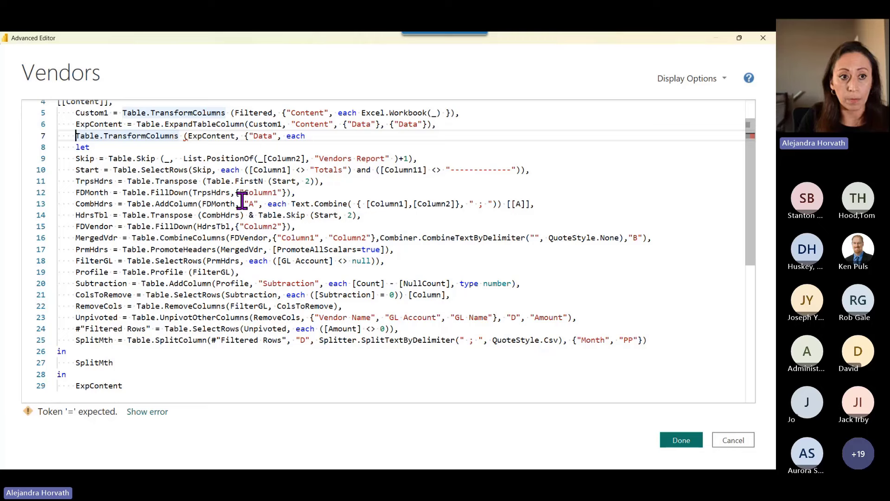
type("Tranformation")
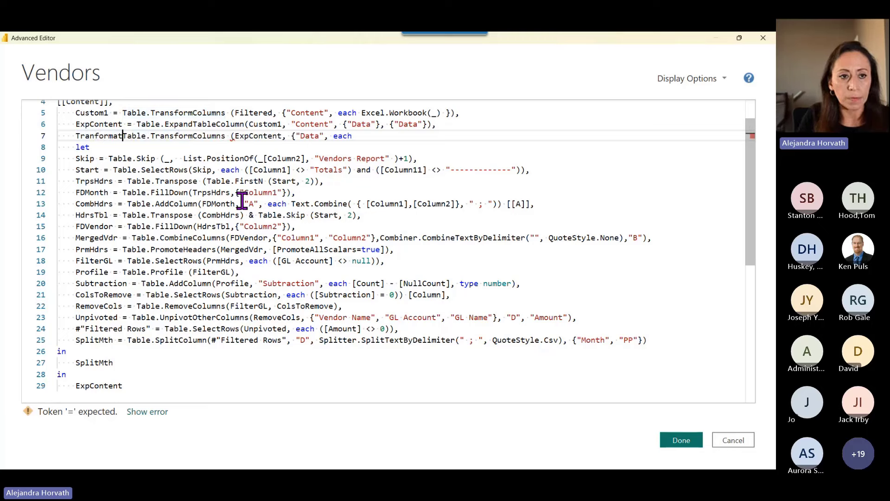
type(" =")
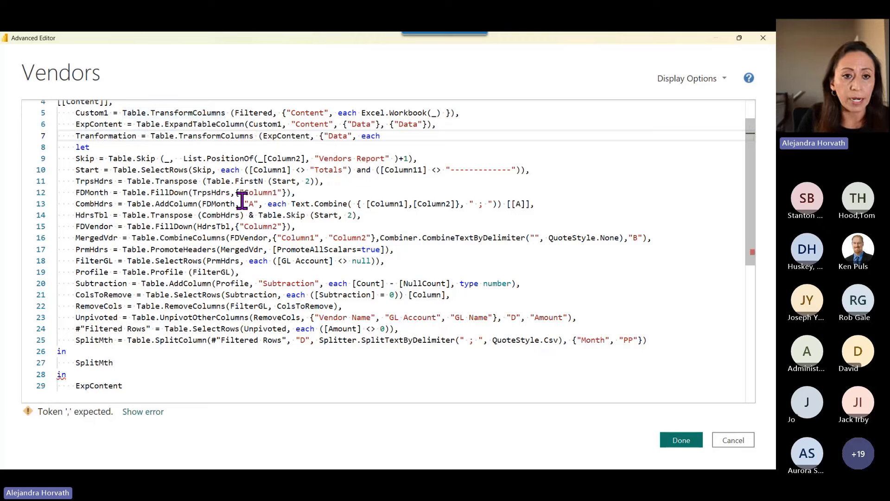
key("shift+Right")
key("shift+Right")
key("shift+Right")
key("shift+Right")
key("shift+Right")
key("shift+Right")
key("shift+Right")
key("shift+Right")
key("shift+Right")
key("shift+Right")
key("shift+Right")
key("shift+Right")
key("shift+Right")
key("shift+Right")
key("shift+Right")
key("shift+Right")
key("shift+Right")
key("shift+Right")
key("shift+Right")
key("shift+Right")
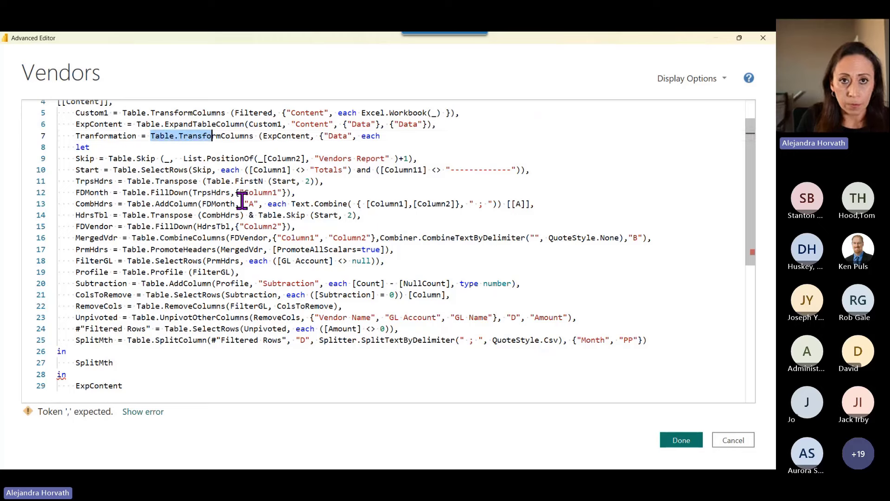
key("Left")
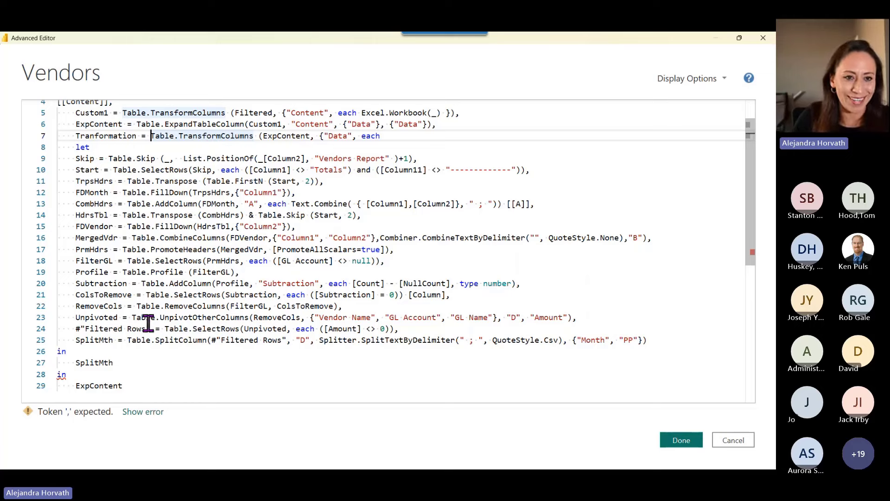
Step: Close the Table.TransformColumns call by adding a closing brace and parenthesis after the nested SplitMth output
left_click(134, 365)
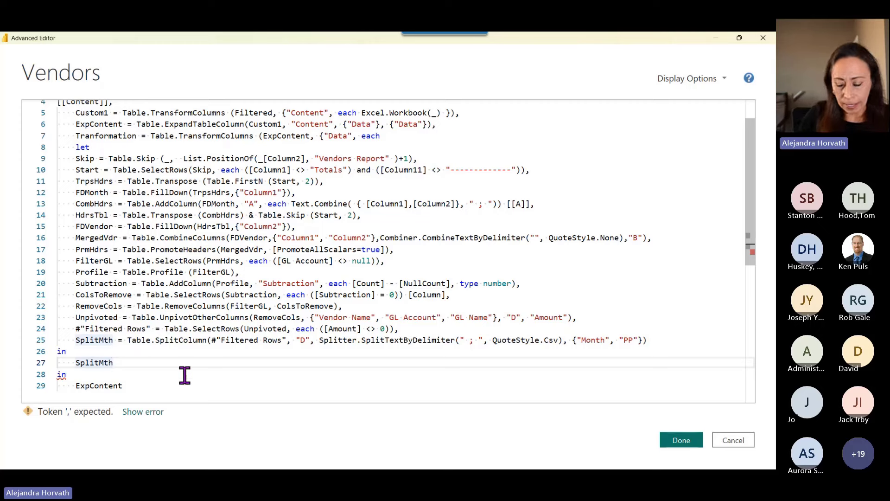
type("}")
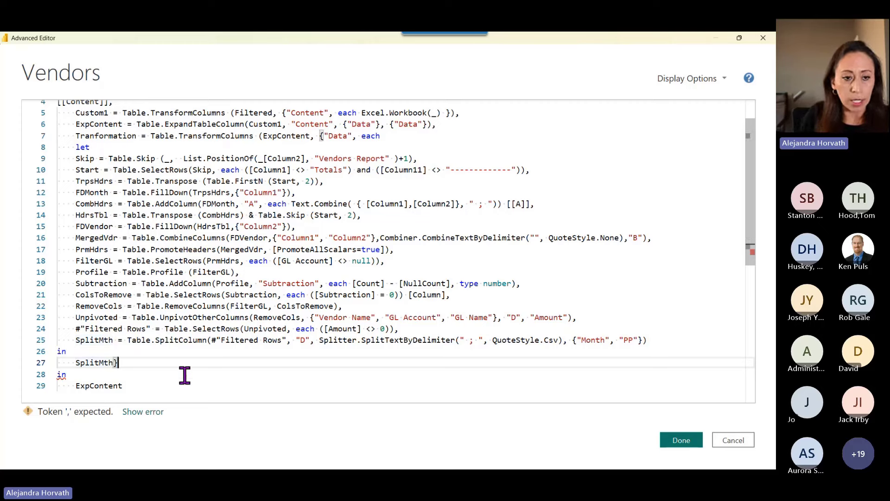
left_click(321, 136, "shift")
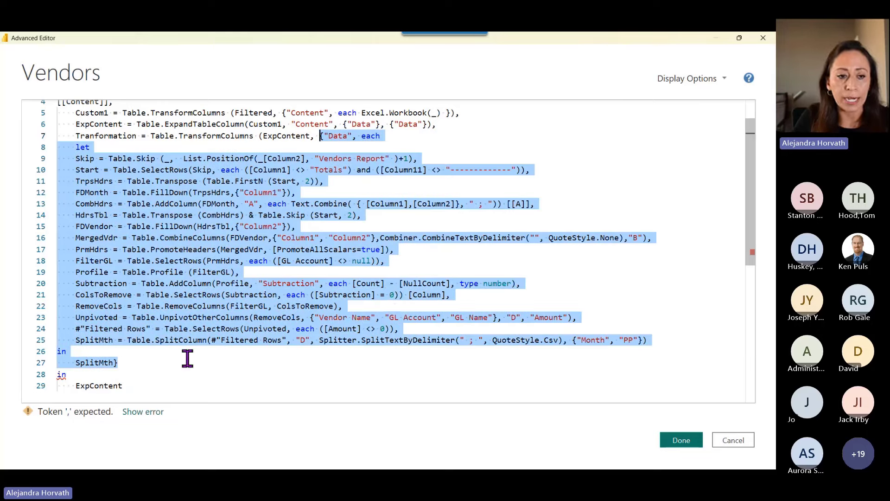
left_click(122, 362)
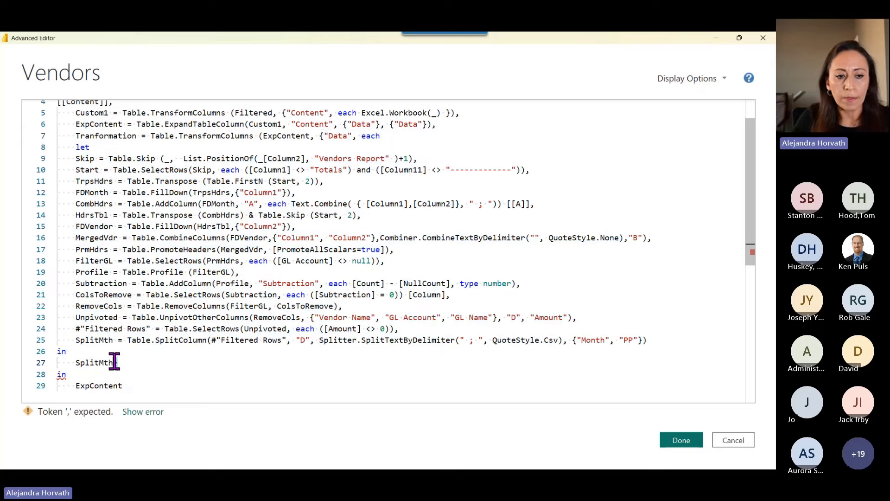
left_click(153, 362)
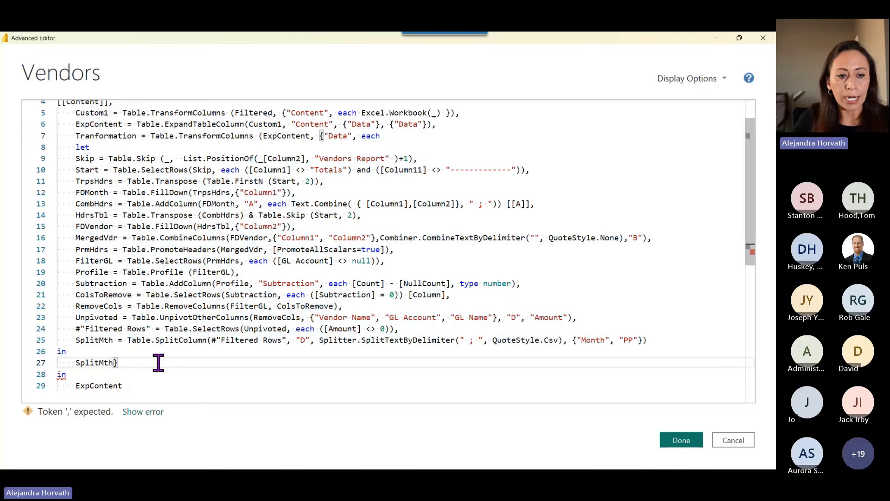
type(")")
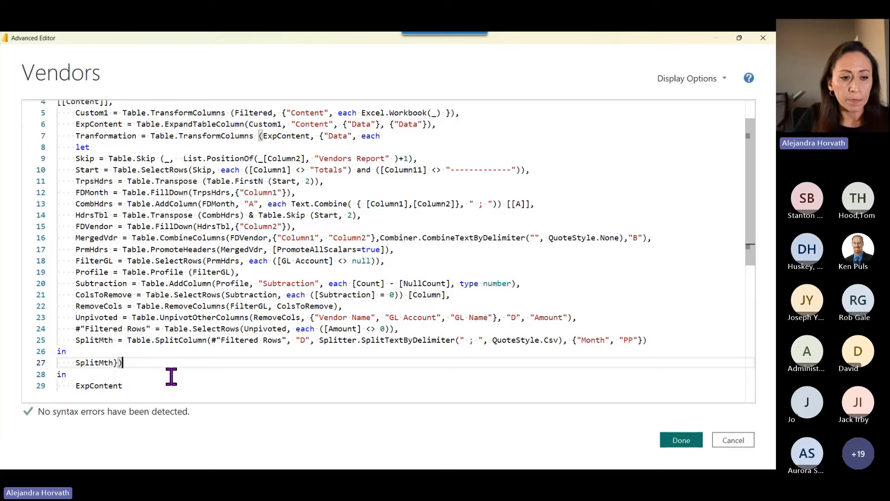
Step: Replace ExpContent with Tranformation as the query's final output and apply the edited code
left_click_drag(76, 386, 122, 386)
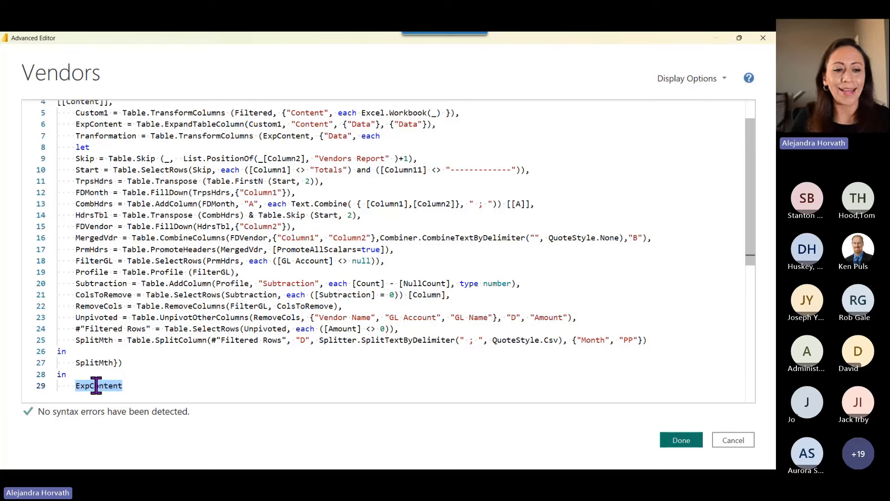
mouse_move(113, 384)
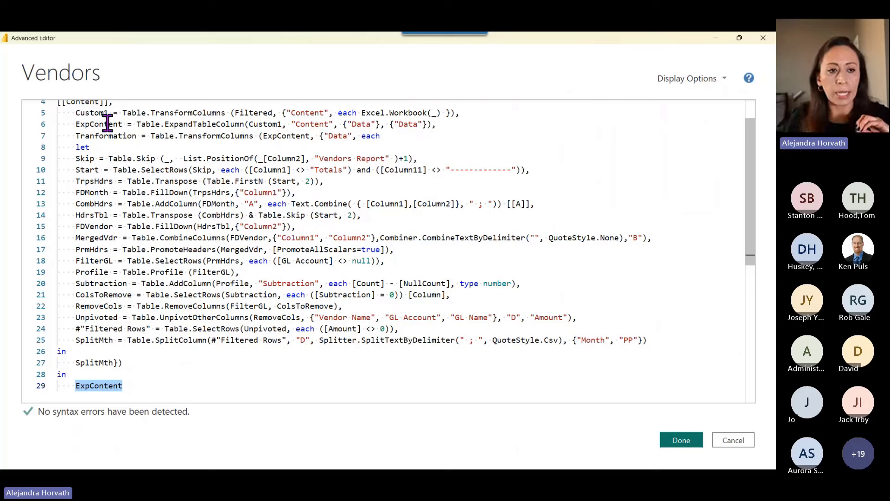
left_click(75, 124)
left_click_drag(76, 124, 122, 124)
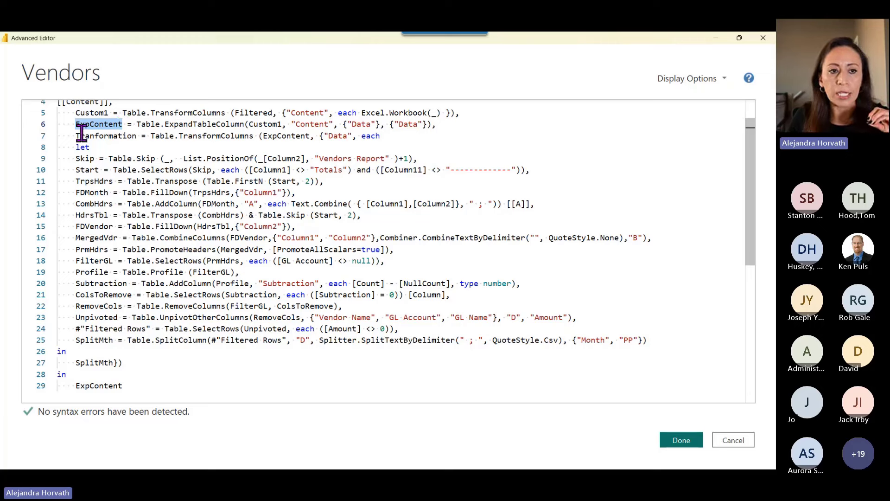
left_click_drag(76, 136, 136, 135)
key("ctrl+c")
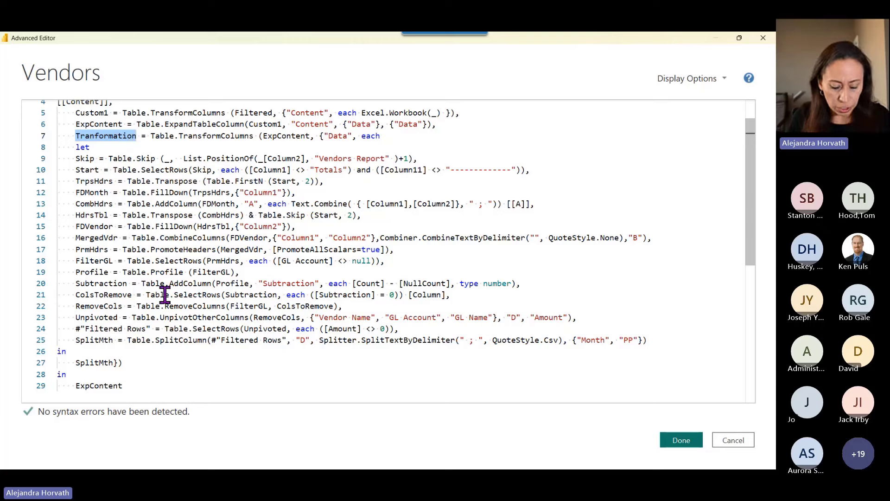
left_click_drag(76, 386, 124, 378)
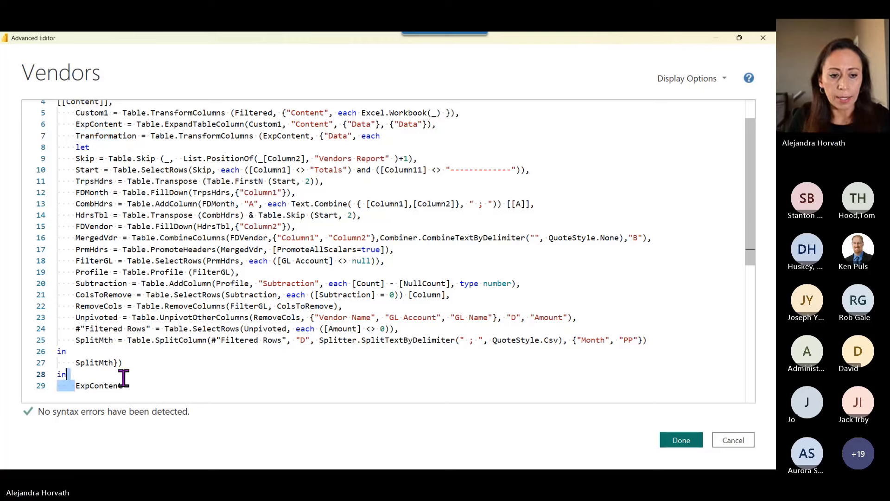
double_click(118, 385)
key("ctrl+v")
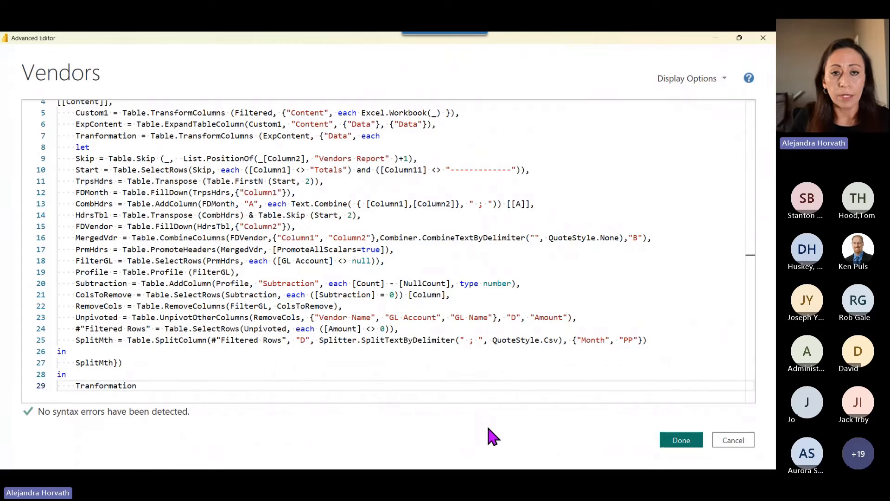
left_click(690, 444)
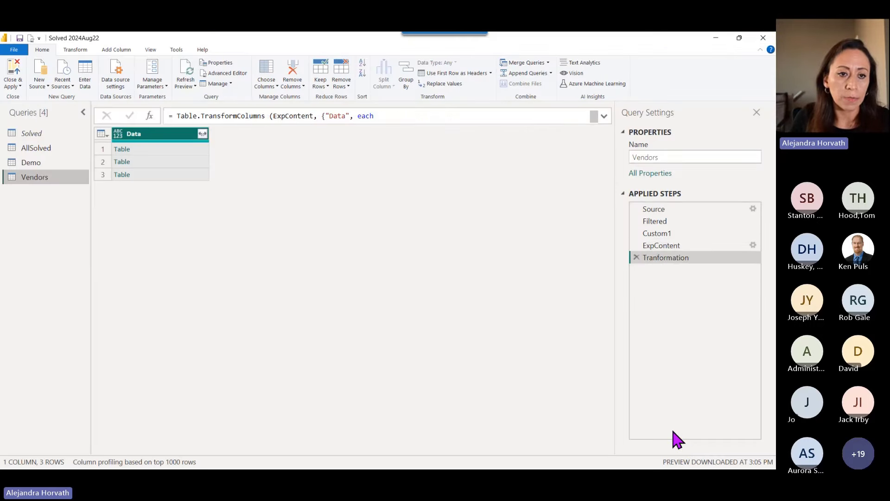
Step: Preview the transformed nested table in each of the three rows of the Data column
left_click(199, 149)
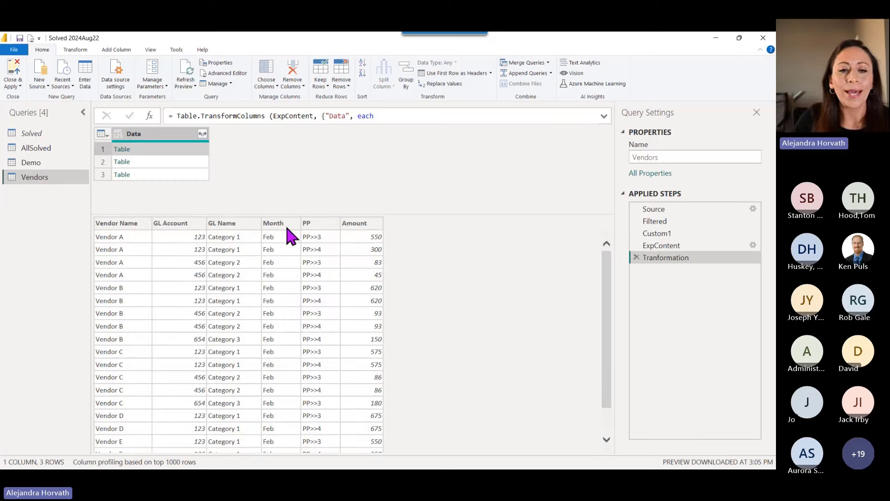
left_click(193, 162)
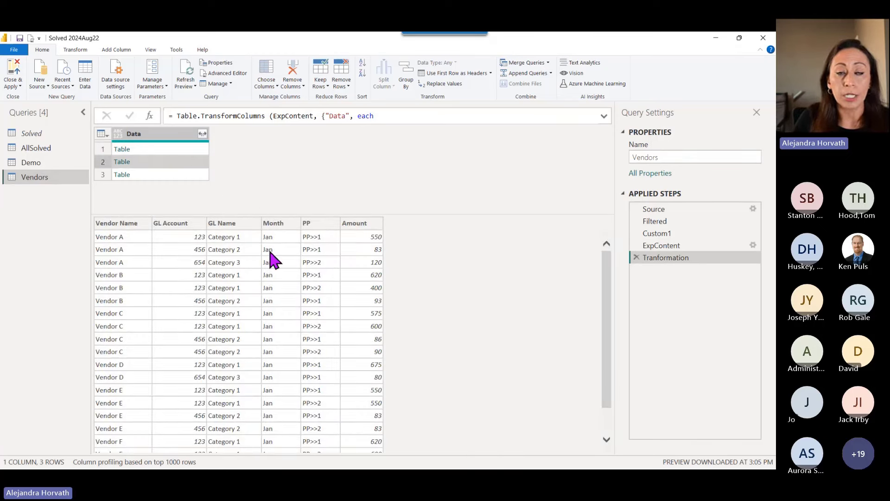
left_click(191, 175)
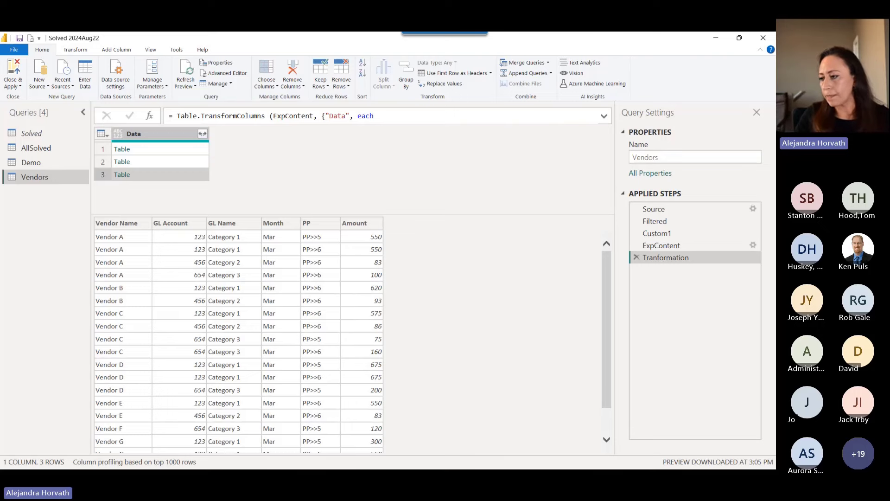
Step: In File Explorer, copy the Demo Apr, Demo Jul, Demo Jun and Demo May workbooks from the Additional folder into the Vendors folder
key("alt+Tab")
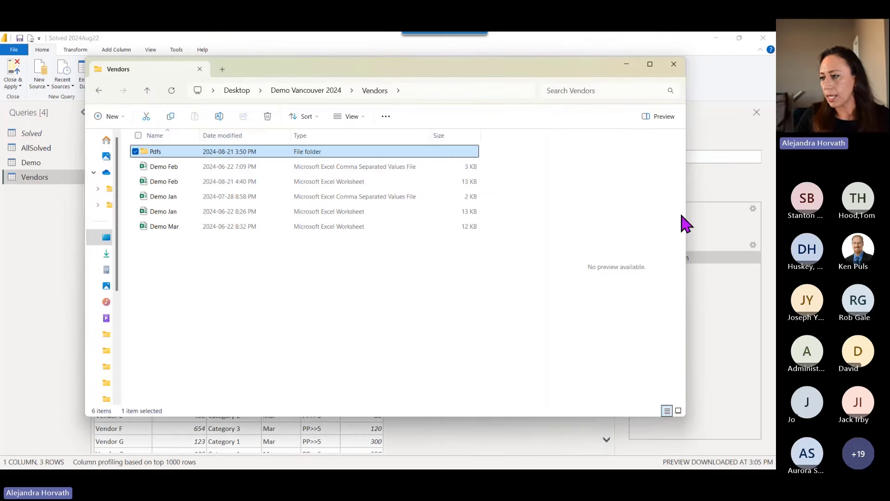
left_click(306, 90)
double_click(266, 152)
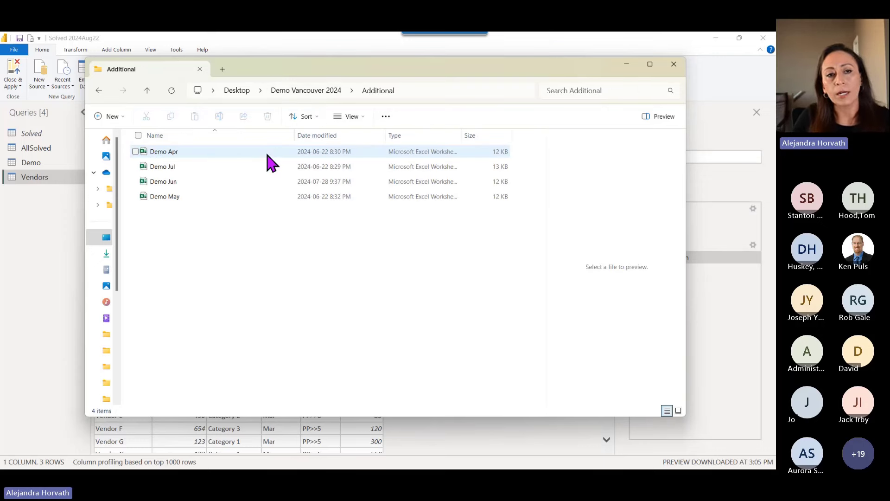
left_click(269, 153)
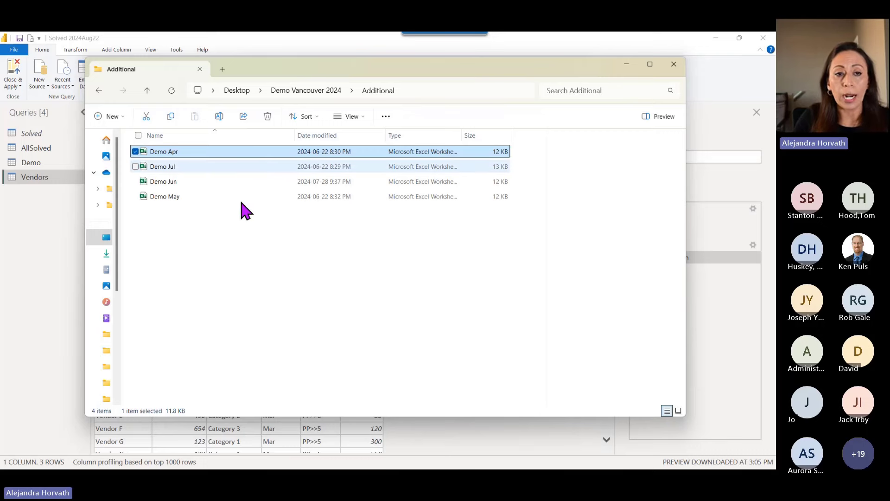
key("alt+p")
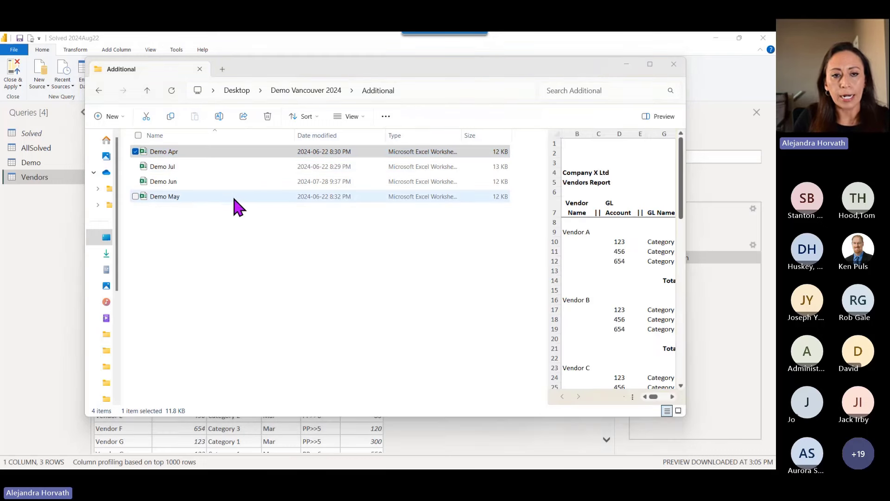
left_click(253, 197, "shift")
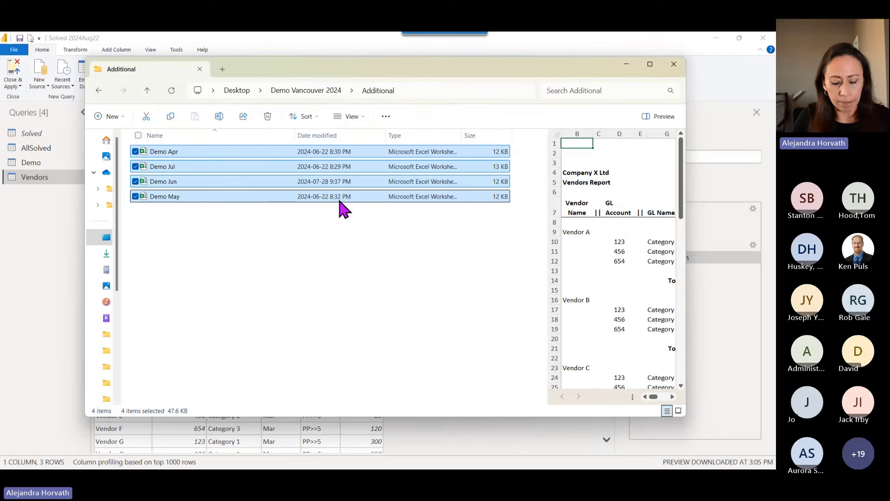
left_click(311, 92)
double_click(246, 167)
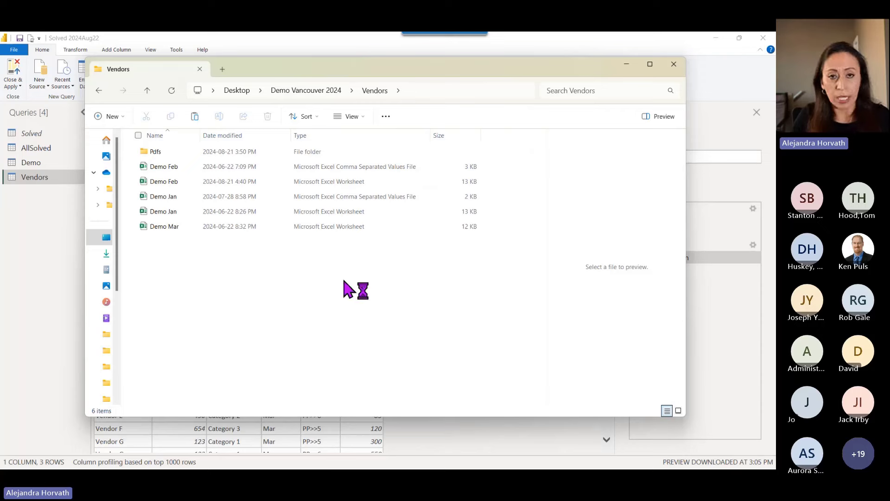
key("ctrl+v")
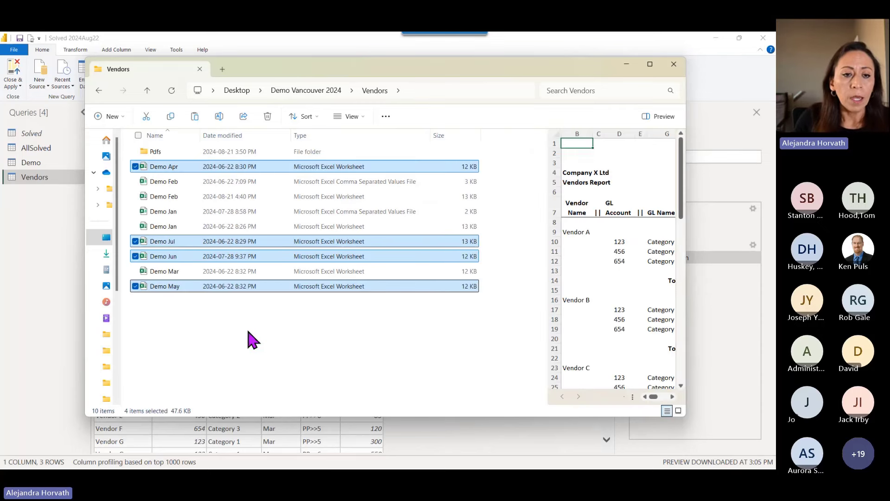
left_click(251, 339)
Step: Preview the Demo Jul workbook in a widened preview area and examine the Vendor NEW block, including its GL account and category rows
left_click(214, 243)
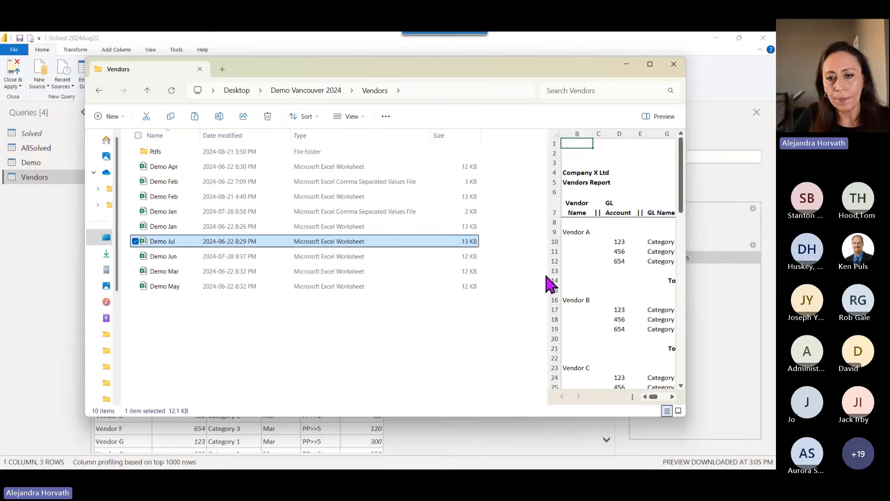
left_click_drag(545, 274, 383, 274)
scroll(426, 254, "down", 7)
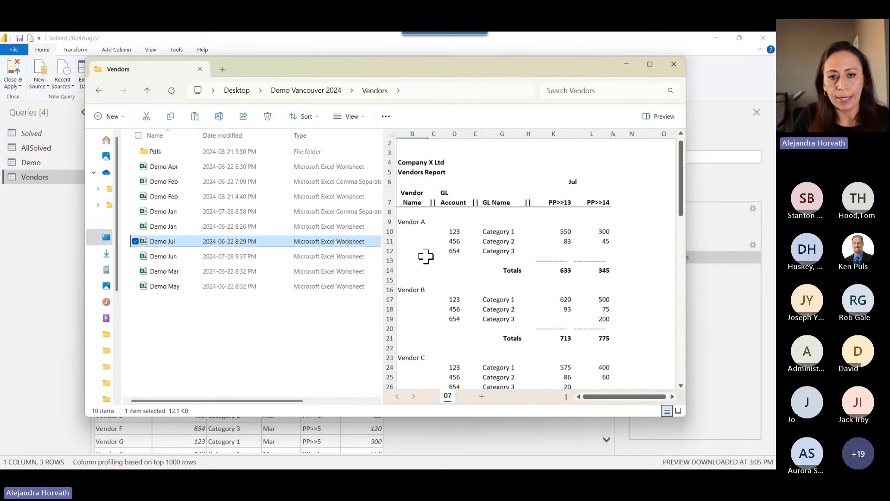
scroll(525, 253, "down", 16)
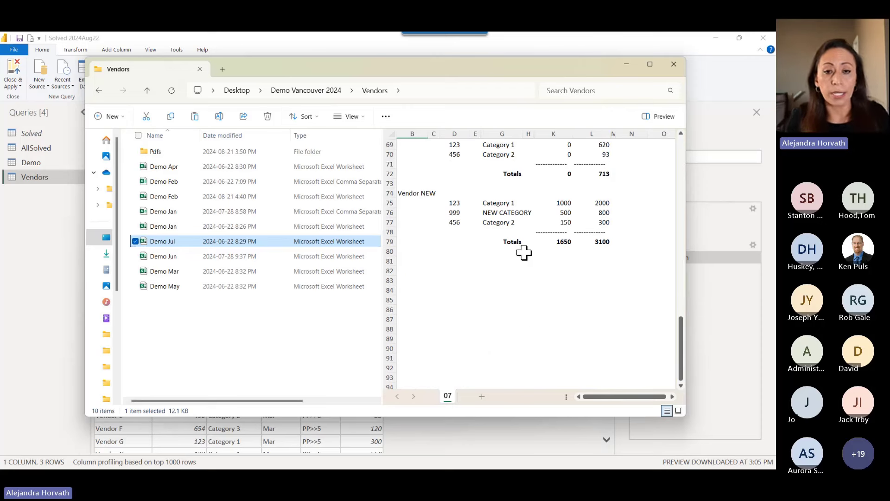
left_click(425, 192)
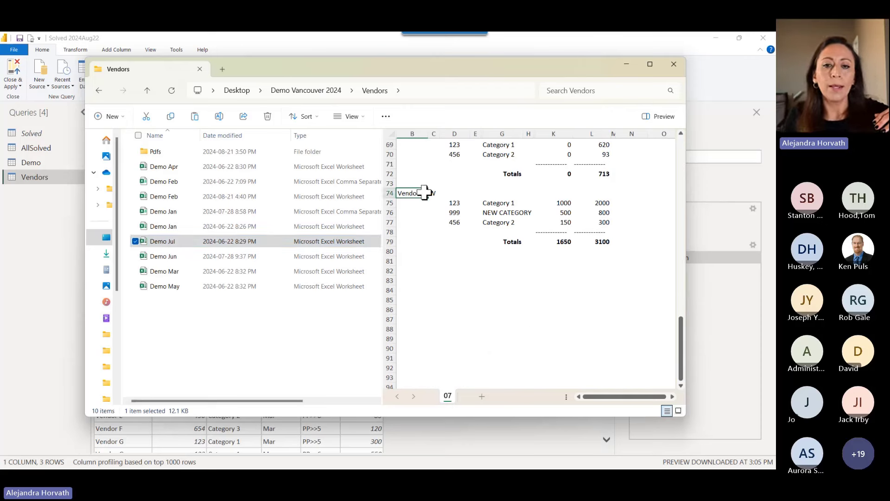
left_click(432, 212)
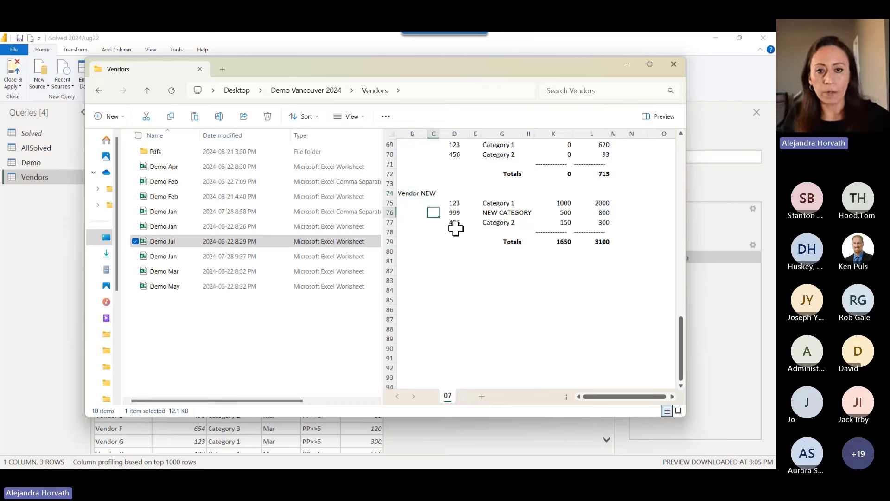
left_click(515, 213)
left_click(461, 214)
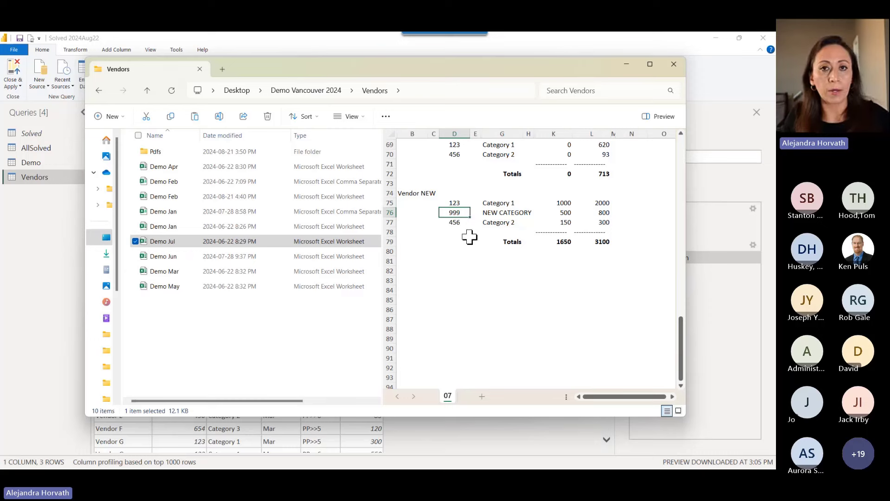
scroll(466, 244, "up", 2)
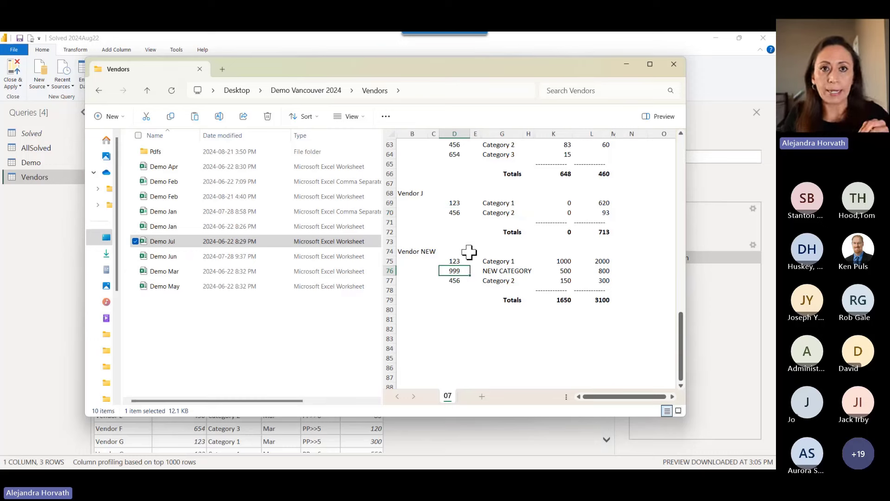
left_click(419, 253)
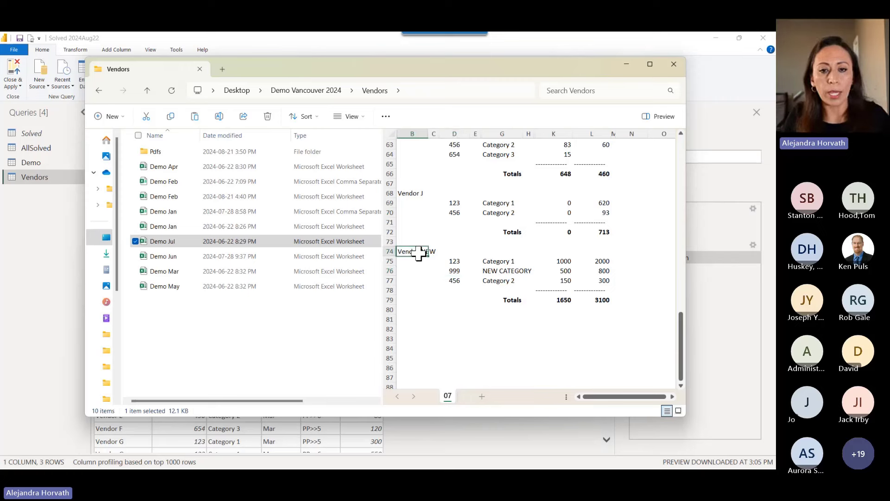
left_click(457, 271)
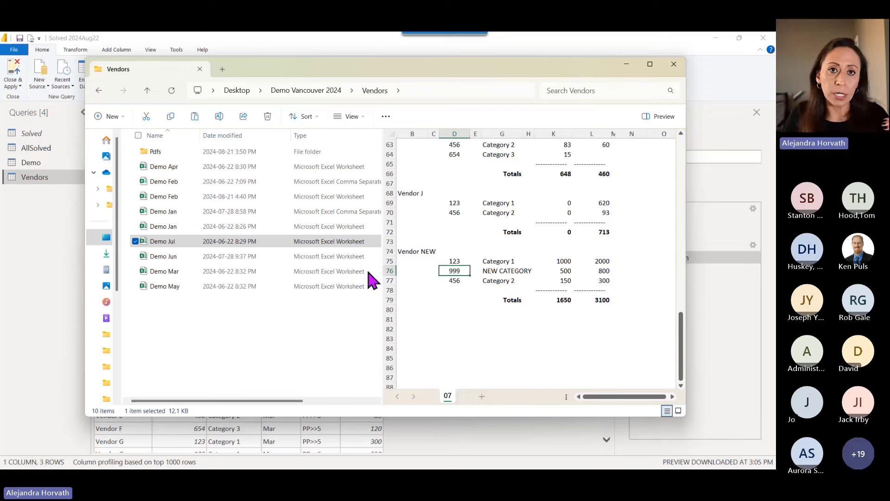
Step: Return to the Power Query Editor, refresh the Vendors query preview, and inspect the nested tables in rows 1 to 6 of Data
left_click(24, 248)
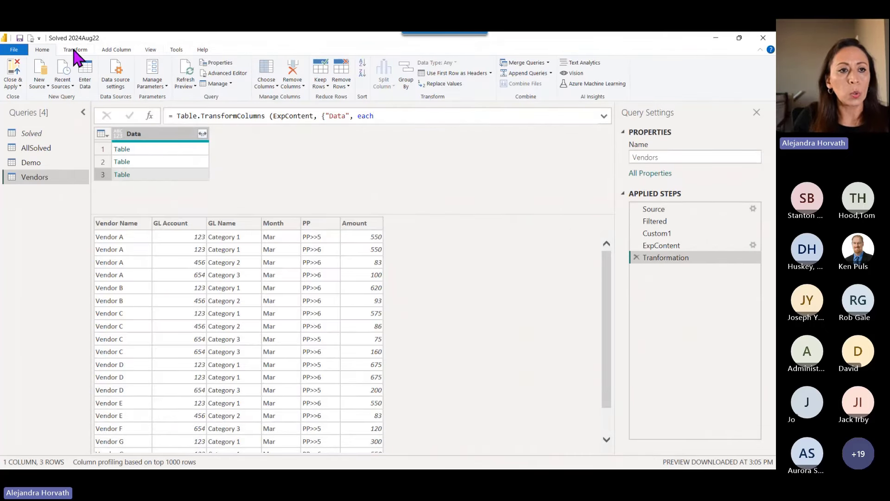
left_click(185, 88)
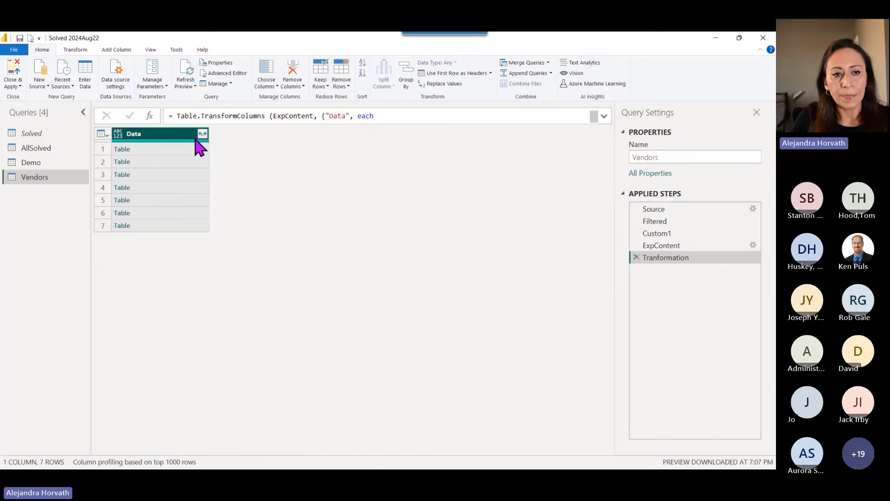
left_click(193, 150)
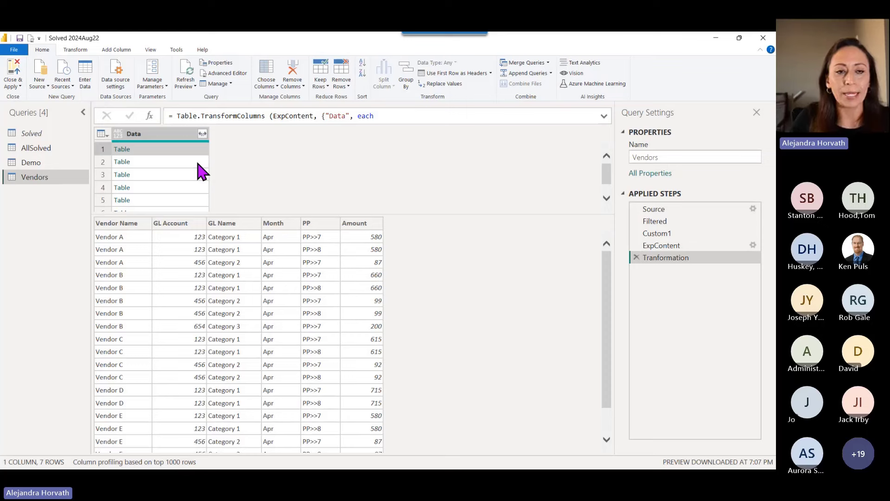
left_click(198, 162)
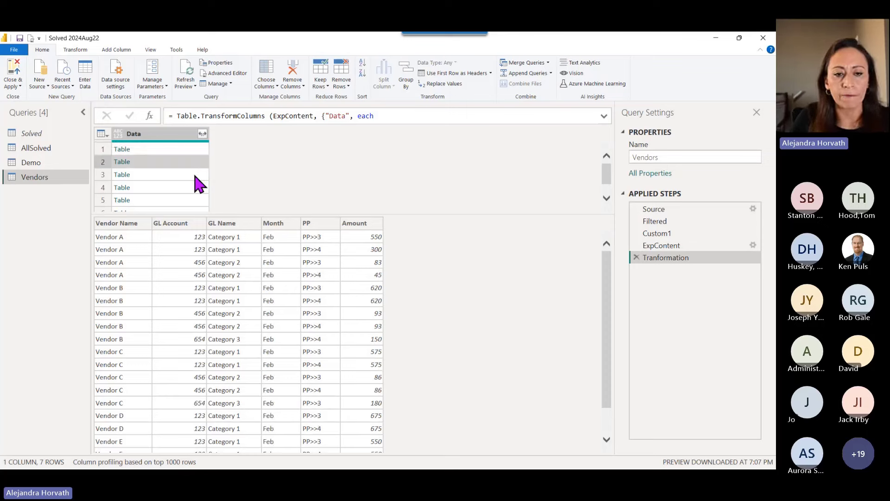
left_click(195, 175)
left_click(193, 189)
scroll(197, 201, "down", 1)
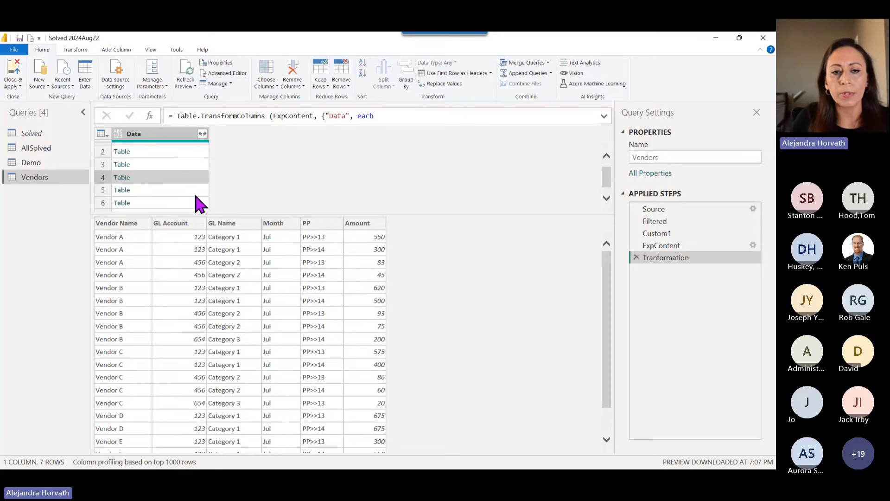
left_click(196, 191)
left_click(201, 204)
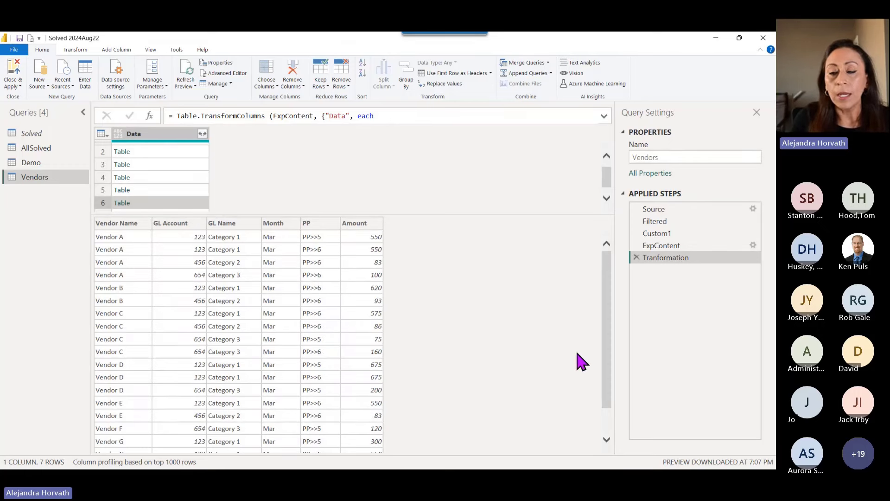
Step: Add a custom step after Tranformation and insert the Table.Combine function before the Tranformation reference in its formula
left_click(149, 117)
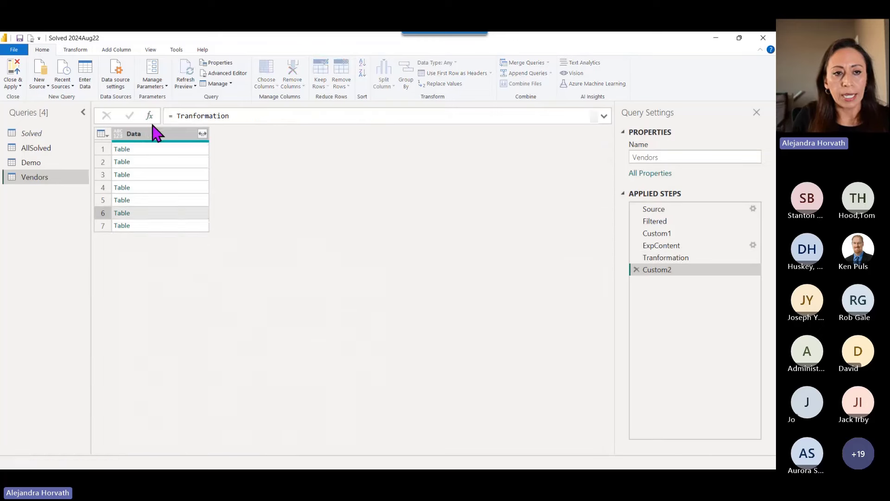
left_click(186, 116)
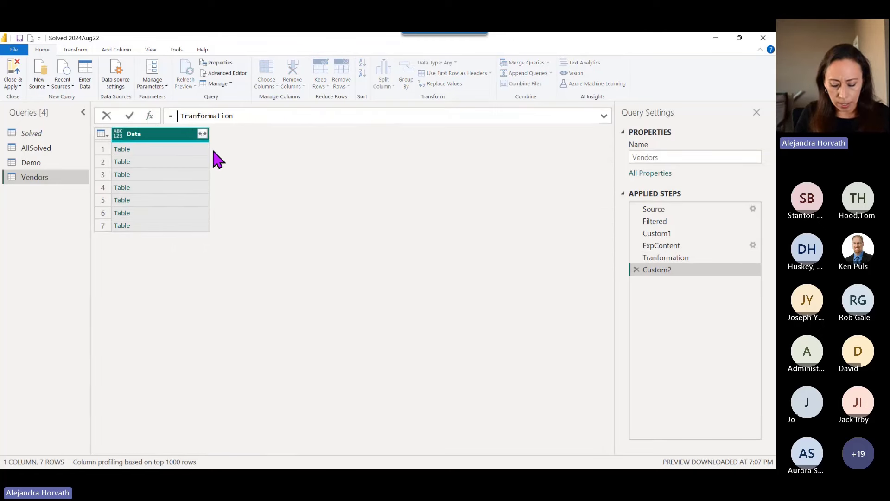
type("tac")
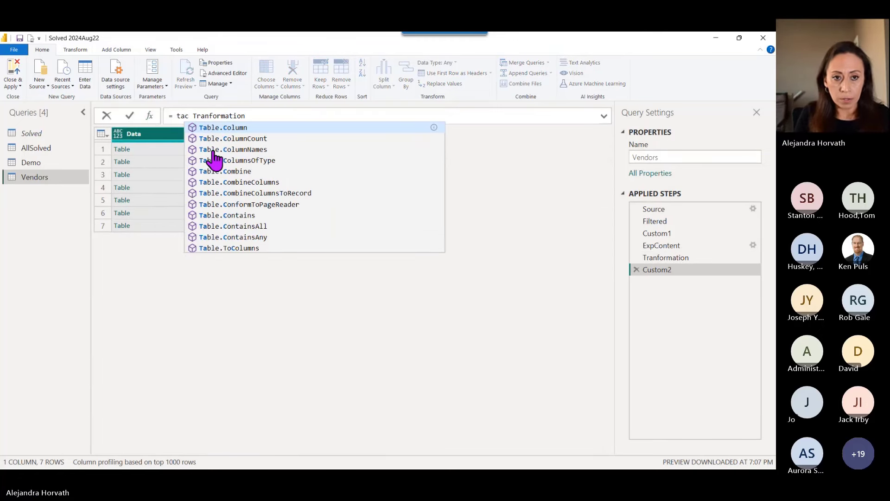
key("Down")
key("Down")
key("Down")
key("Down")
key("Tab")
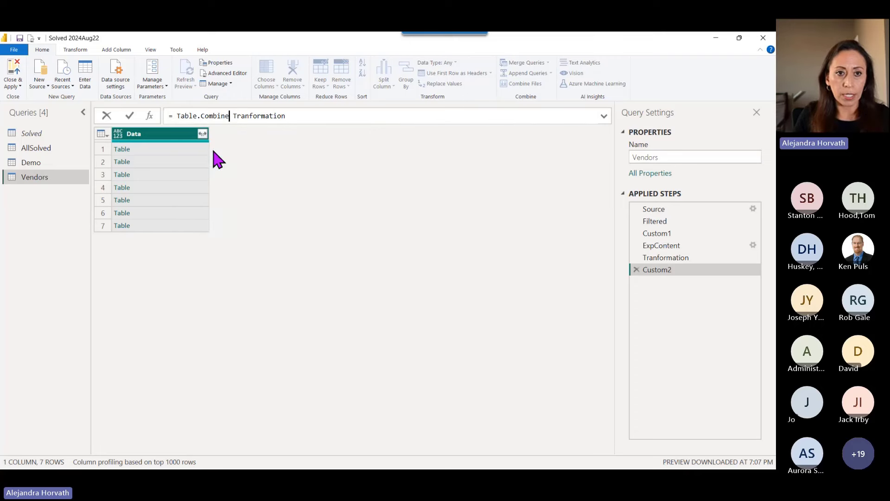
Step: Complete the formula as Table.Combine (Tranformation[Data]), apply it, and collapse the queries list
key("Right")
type("(")
key("End")
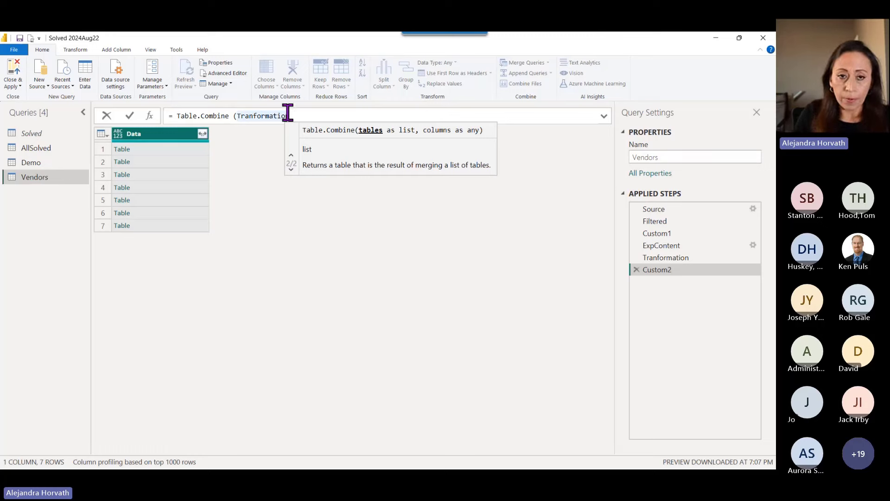
mouse_move(403, 35)
type("[Dat")
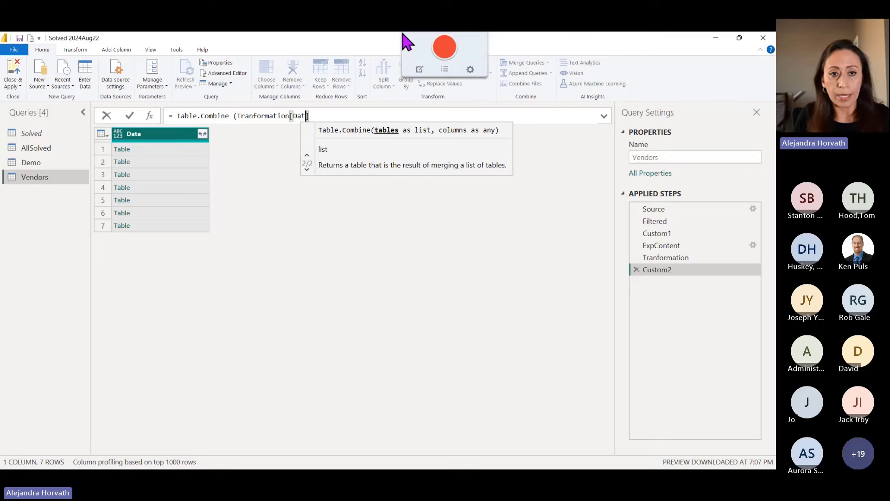
type("a])")
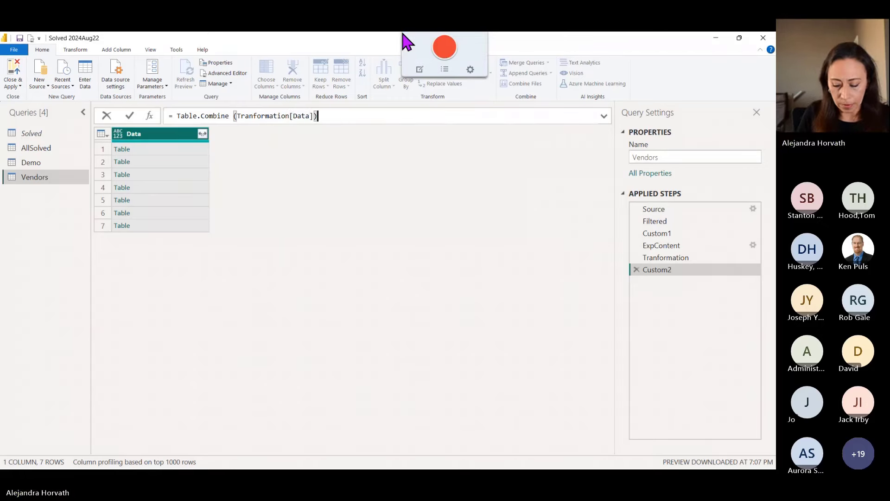
key("Return")
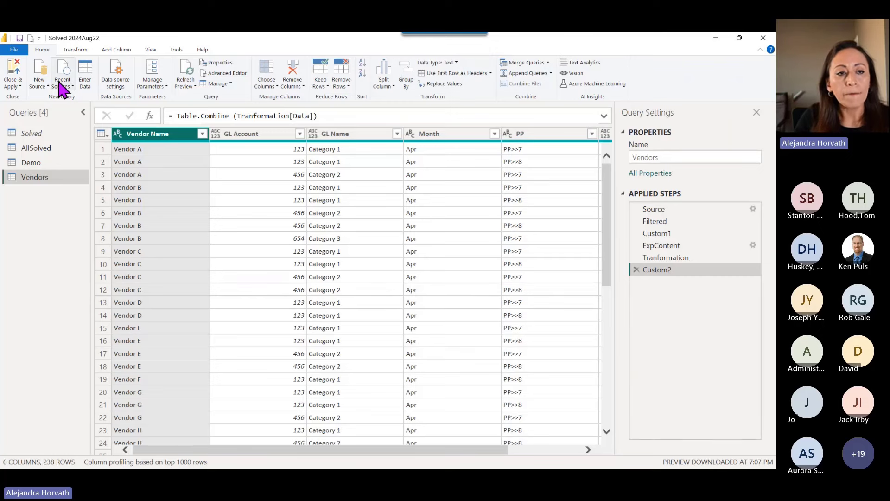
left_click(83, 113)
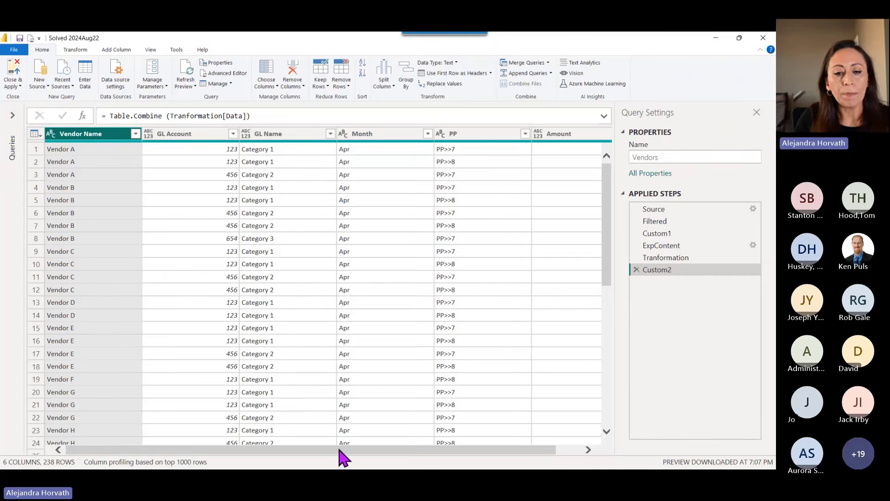
left_click_drag(340, 449, 262, 446)
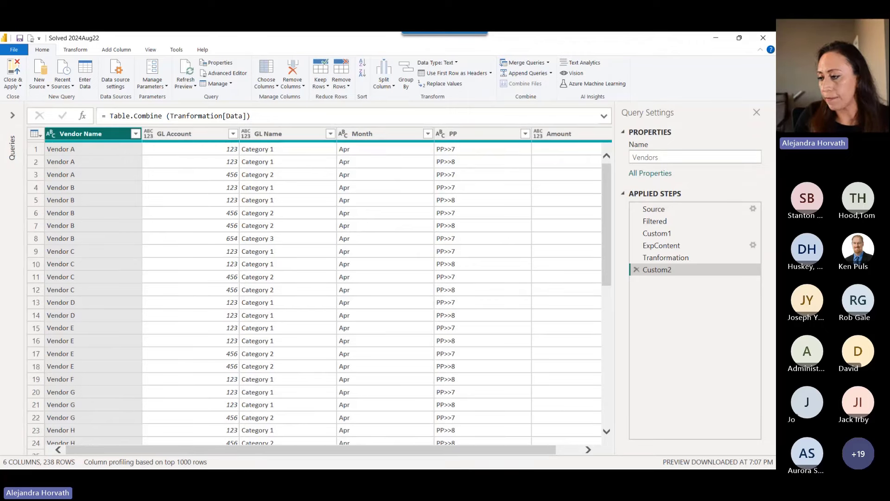
Step: Switch back to File Explorer and delete the Demo May workbook from the Vendors folder
key("alt+Tab")
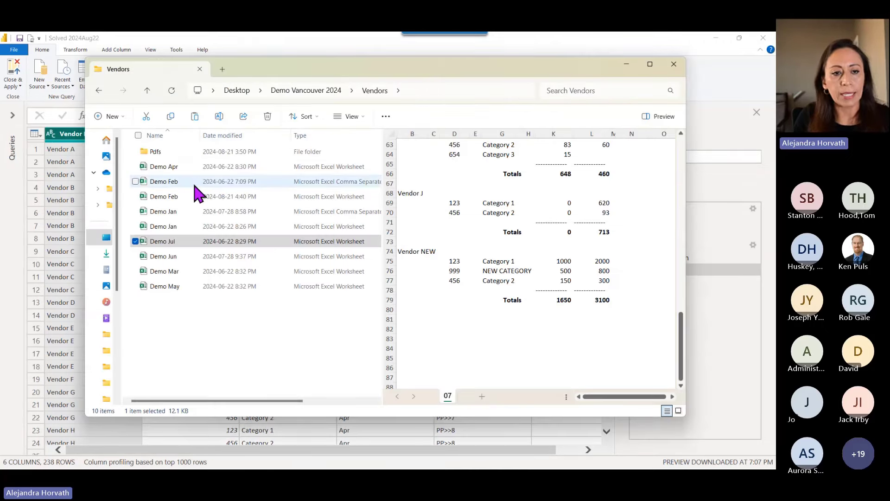
left_click(205, 286)
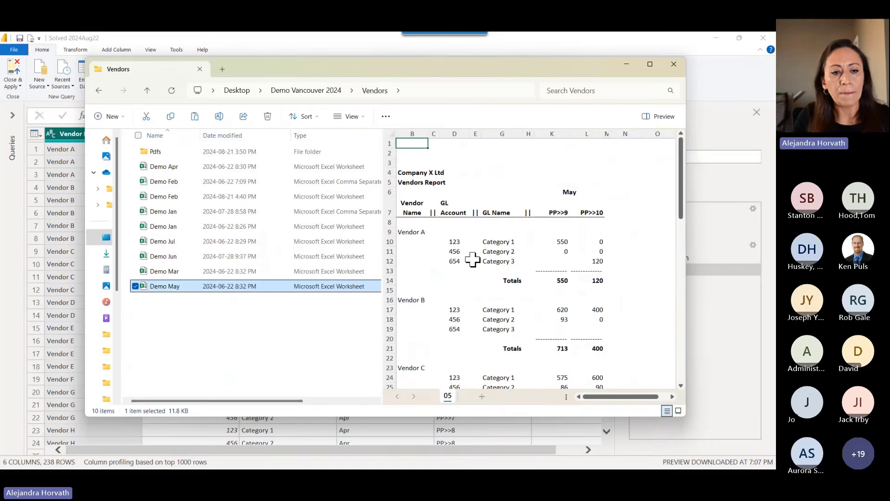
key("Delete")
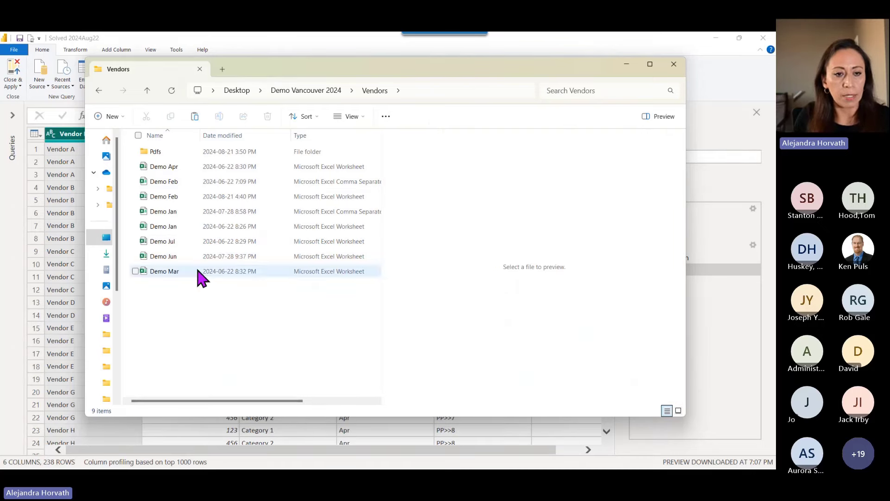
left_click(250, 271)
key("Delete")
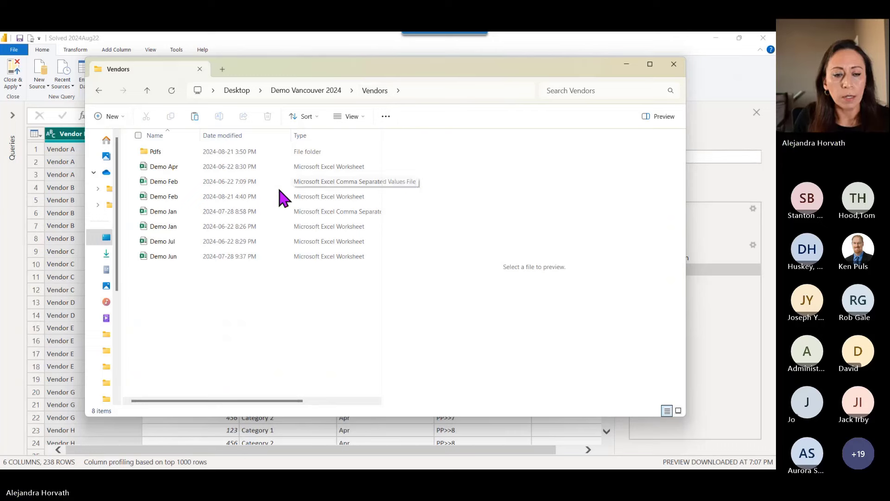
key("ctrl+z")
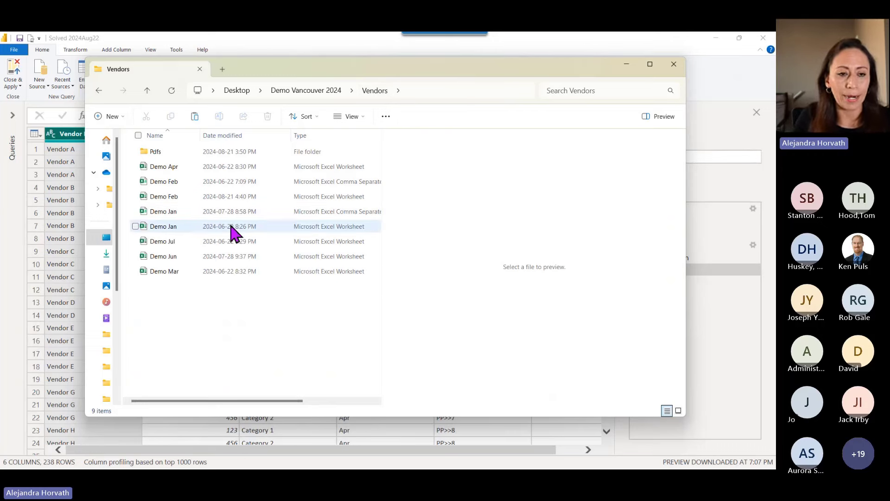
Step: Delete the Demo Jun workbook from the Vendors folder, then return to the Power Query Editor and refresh all previews
left_click(214, 258)
key("Delete")
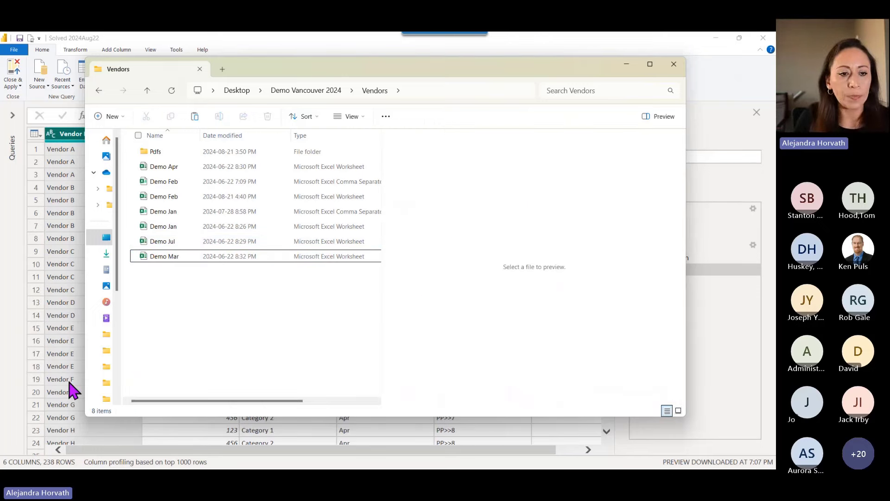
left_click(5, 313)
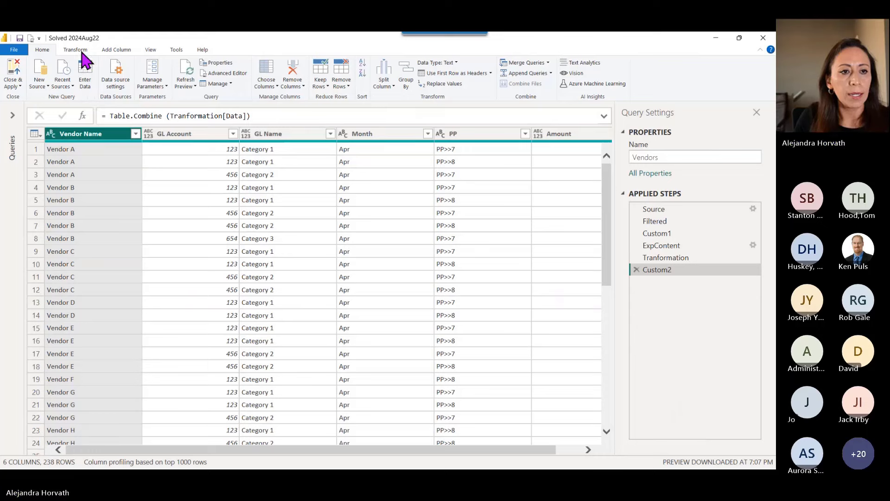
left_click(187, 87)
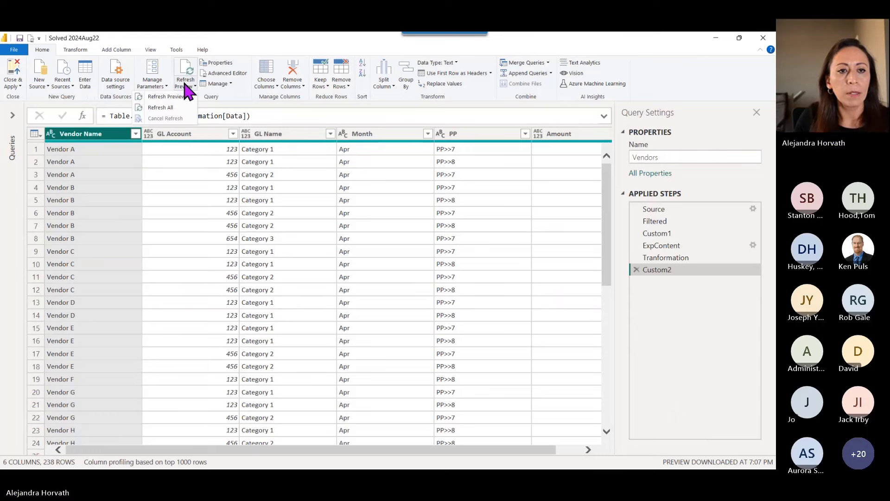
left_click(192, 108)
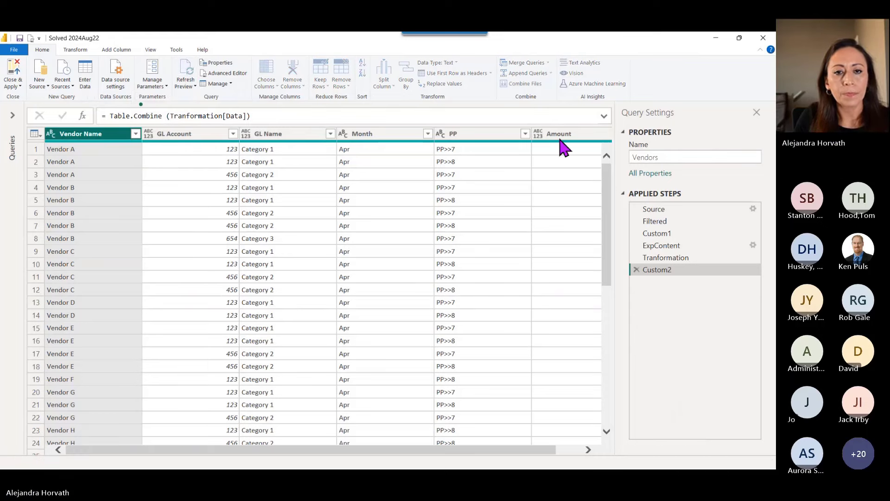
Step: Check which months the Month column's filter lists, close it without filtering, and widen the data preview
left_click(428, 134)
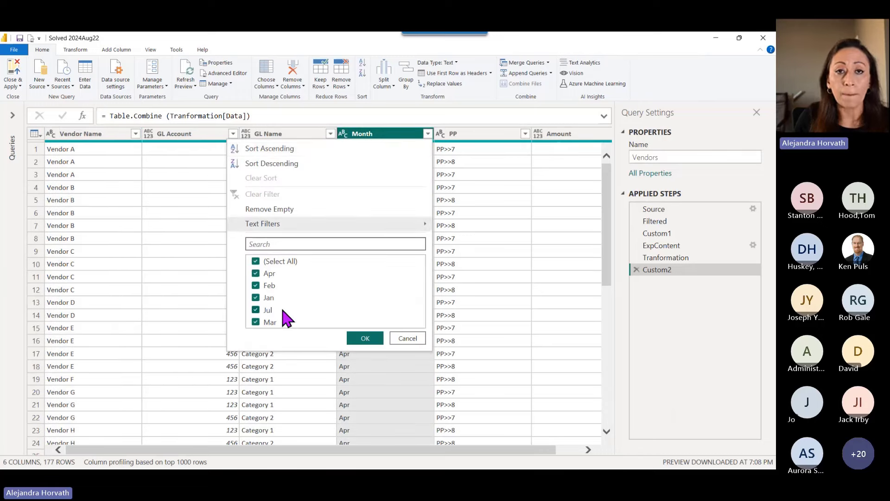
left_click(403, 339)
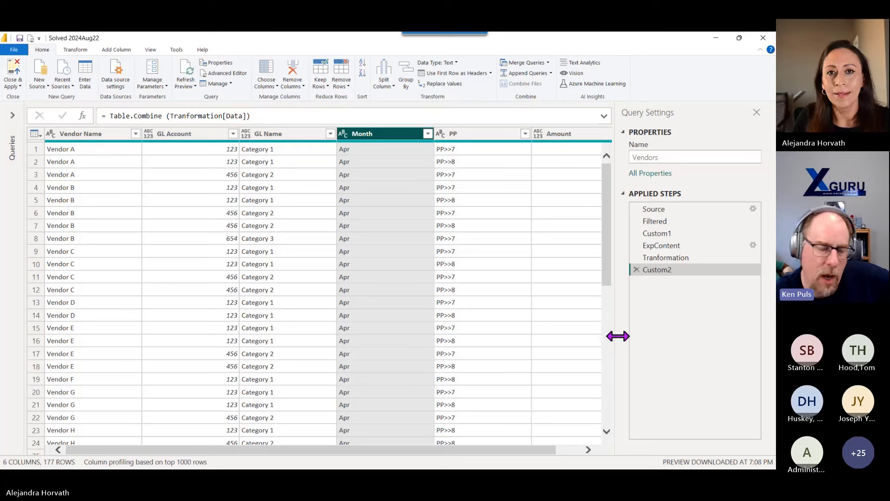
left_click_drag(618, 334, 640, 333)
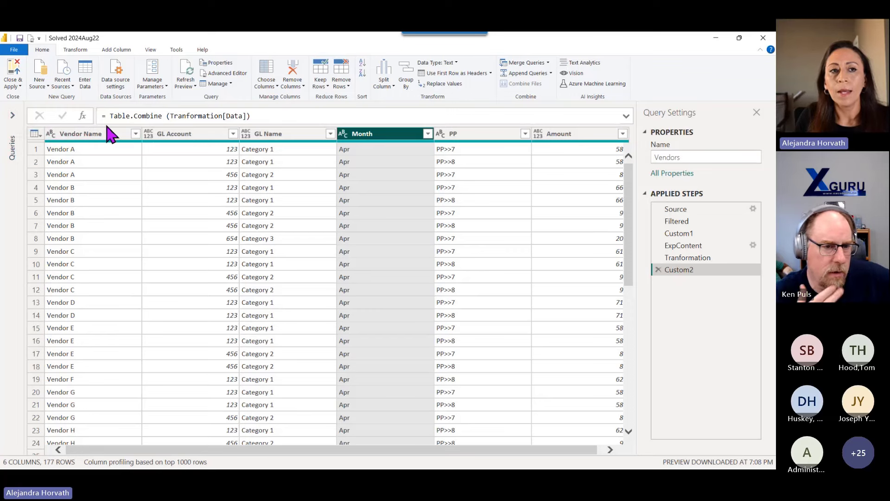
Step: Expand the queries list and open the HdrsTbl step of the Demo query
left_click(13, 115)
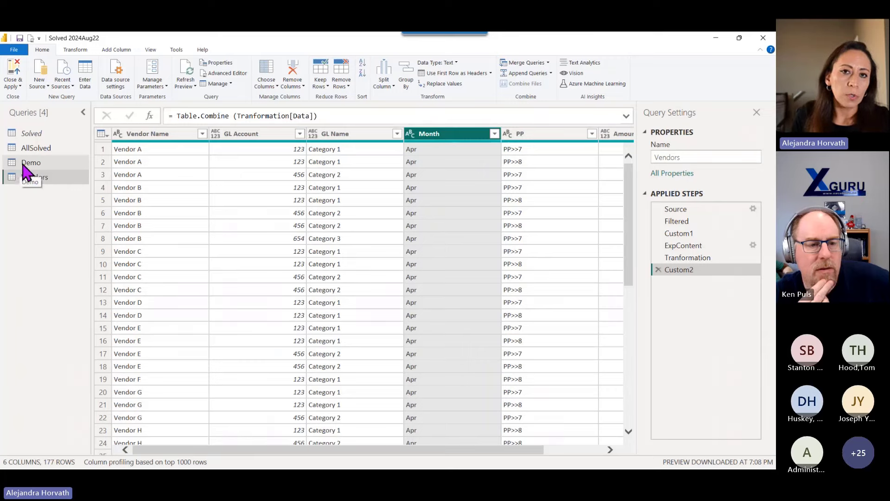
left_click(28, 163)
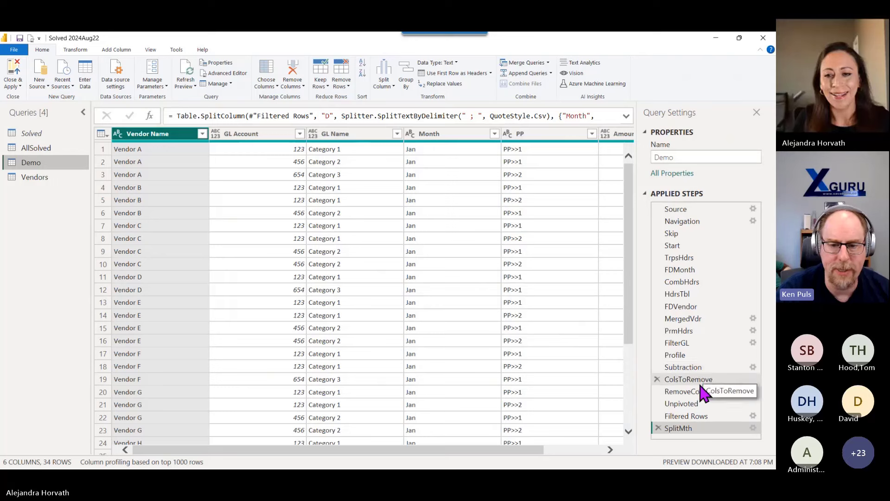
left_click(706, 297)
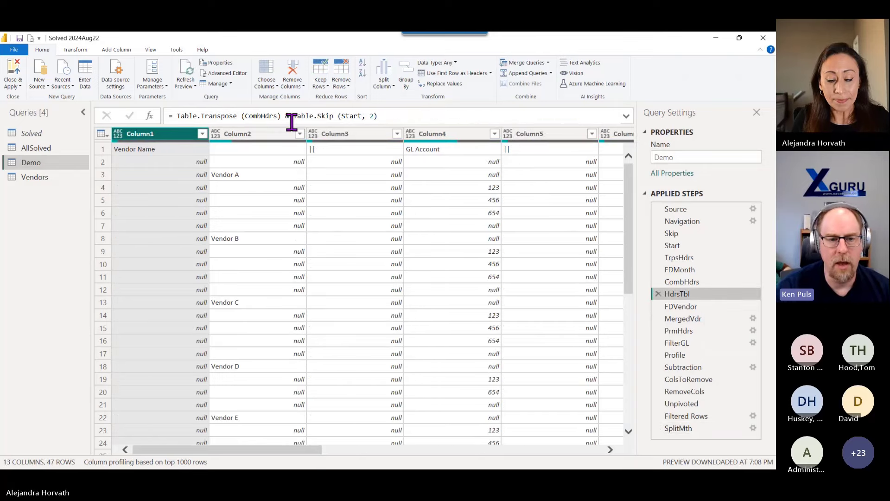
Step: Enlarge the editor display and examine the & operator between Table.Transpose (CombHdrs) and Table.Skip (Start, 2) in the formula
left_click(419, 116)
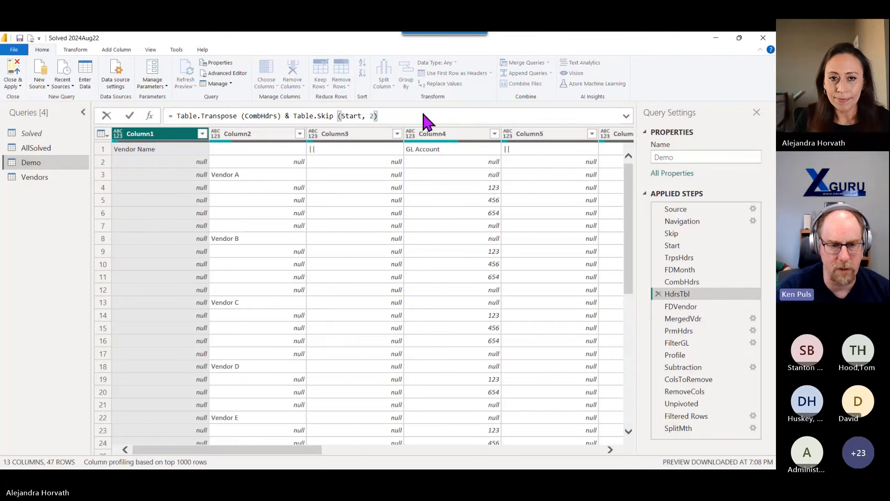
key("ctrl+shift+equal")
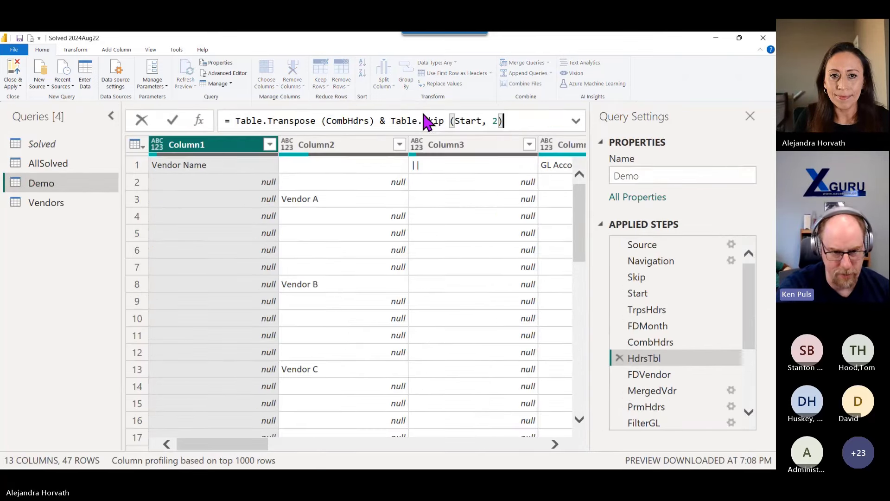
double_click(385, 121)
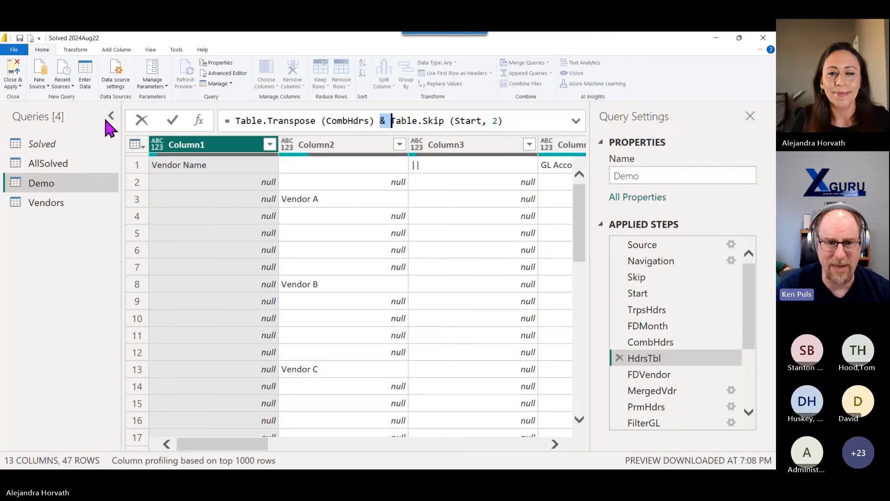
key("Return")
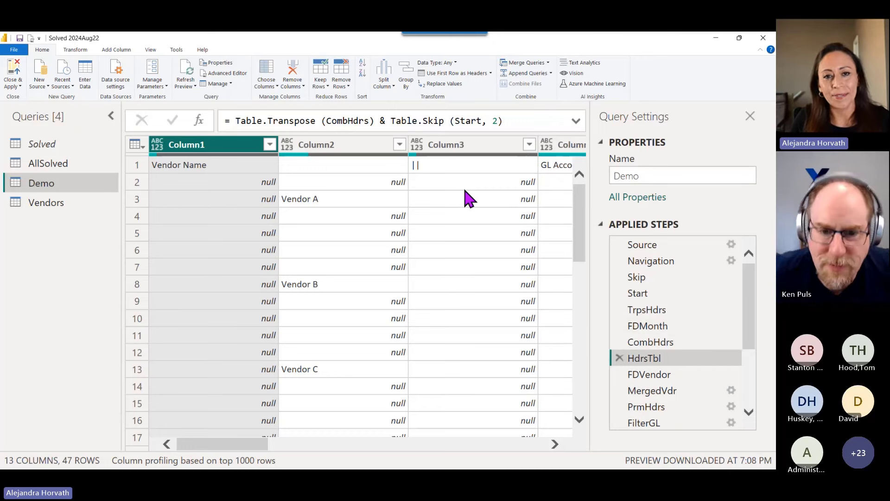
left_click(385, 122)
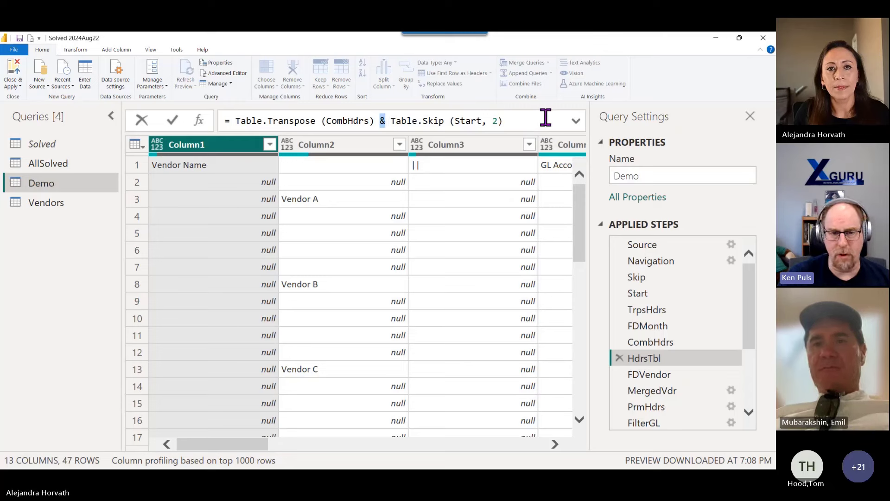
key("Escape")
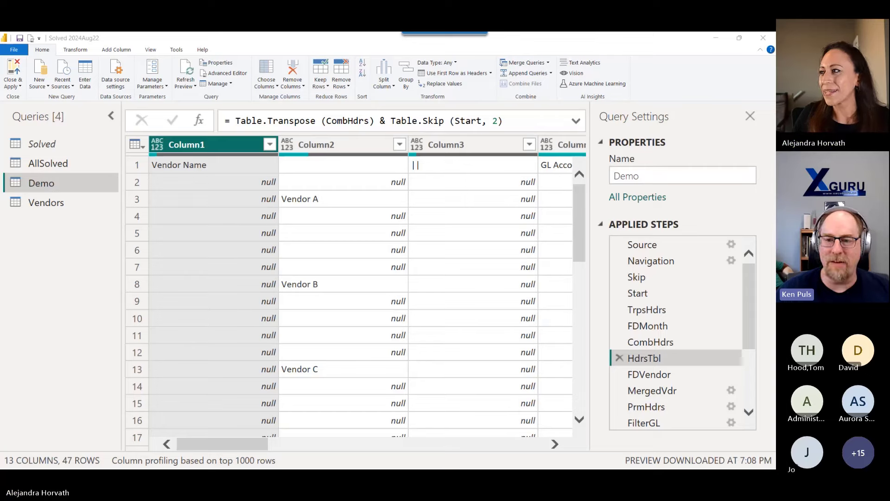
Step: Switch to the PowerPoint presentation, maximize its window, and show slide 6, the closing thank-you slide
left_click_drag(775, 113, 328, 33)
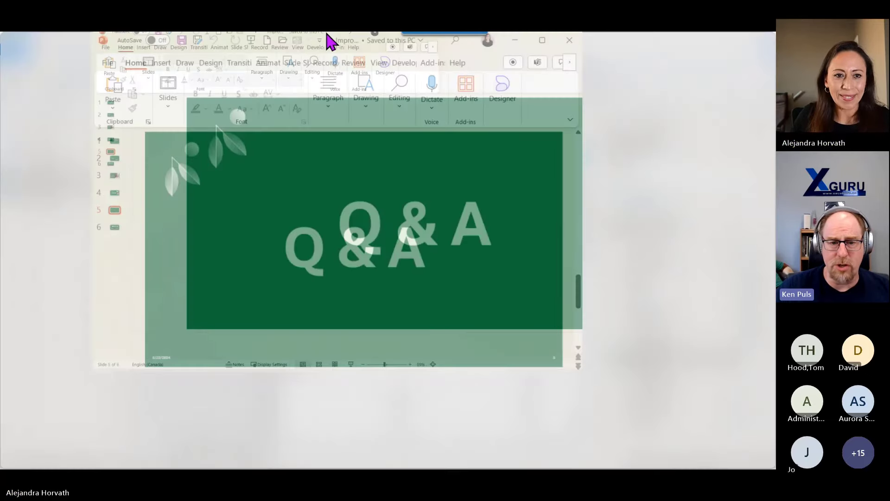
left_click(21, 211)
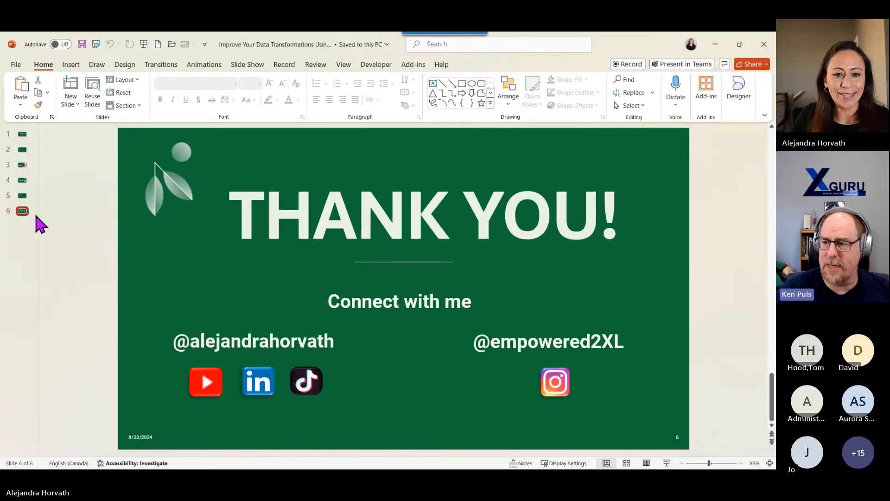